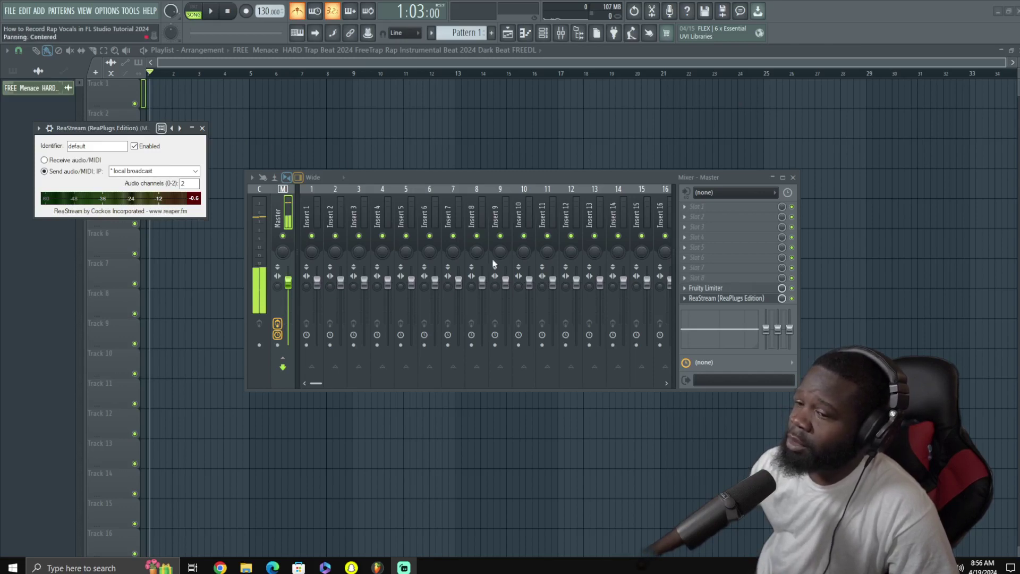
Play the empty arrangement to hear the metronome, stop playback and turn the metronome off
left_click(118, 89)
key("space")
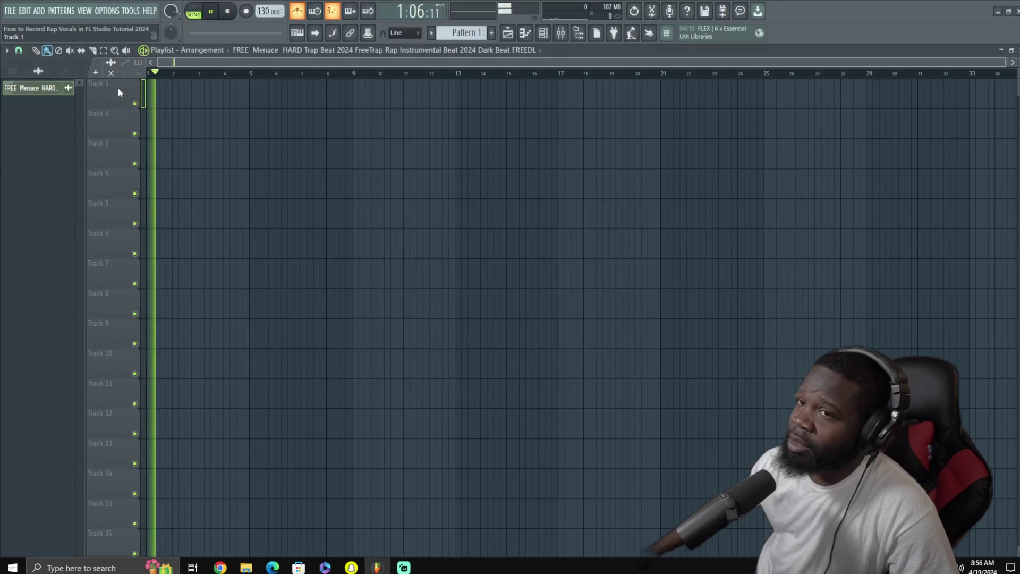
left_click(226, 12)
left_click(299, 14)
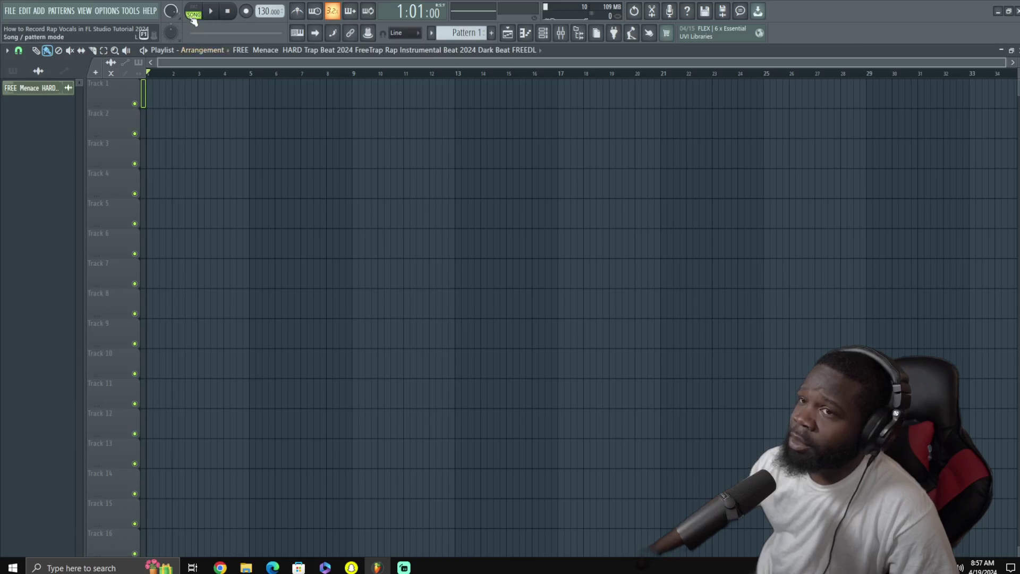
Toggle playback between song and pattern mode, finishing in song mode
left_click(195, 18)
left_click(194, 18)
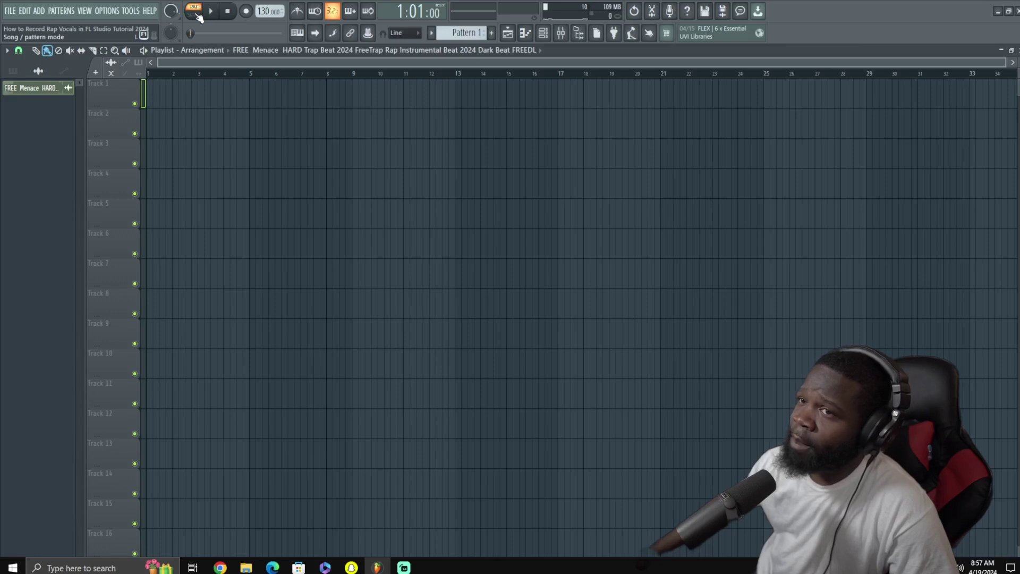
left_click(198, 18)
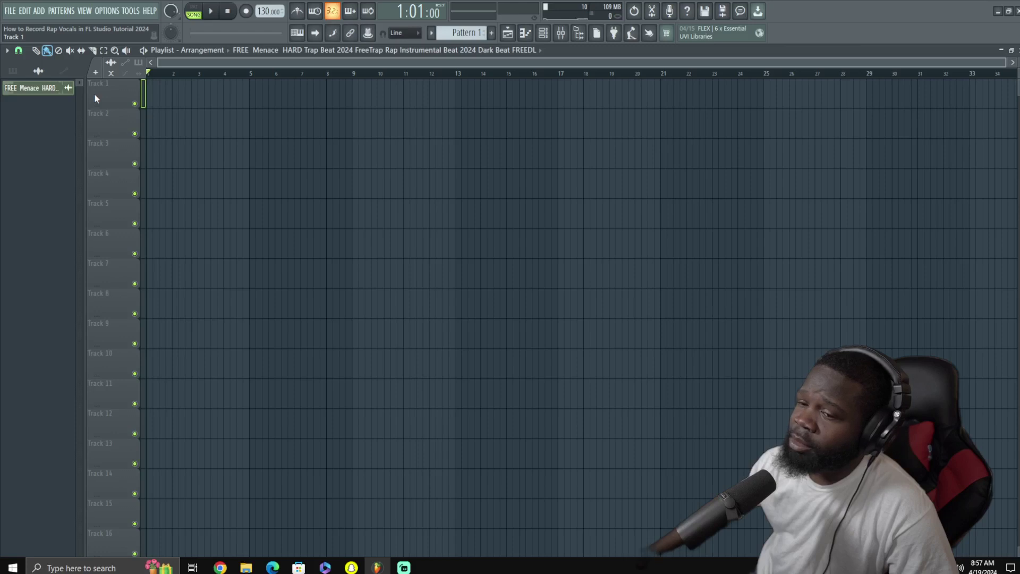
Import the FREE Menace HARD Trap Beat 2024 audio file from the Desktop folder onto Track 1, starting at bar 1
left_click(245, 568)
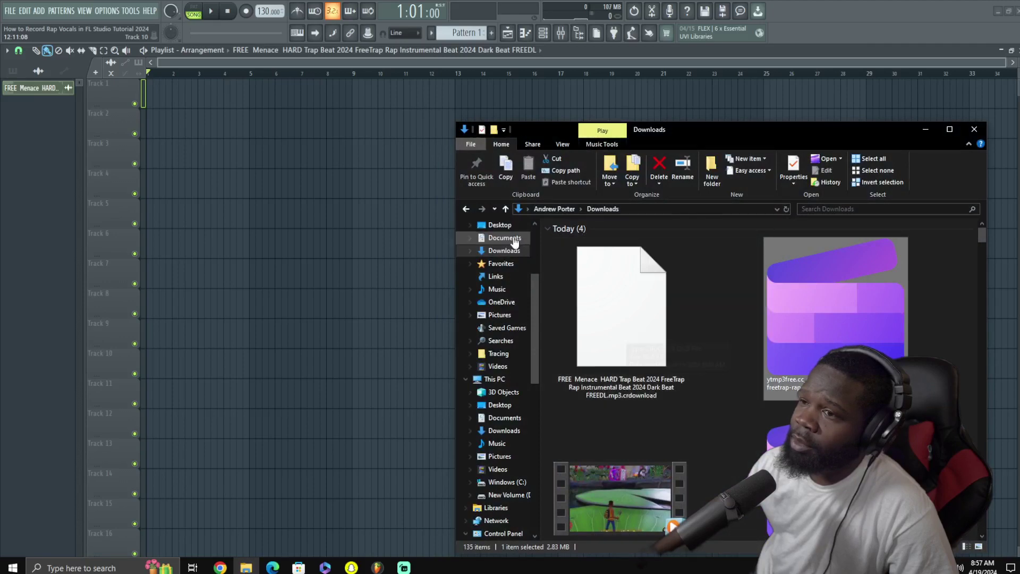
left_click(500, 225)
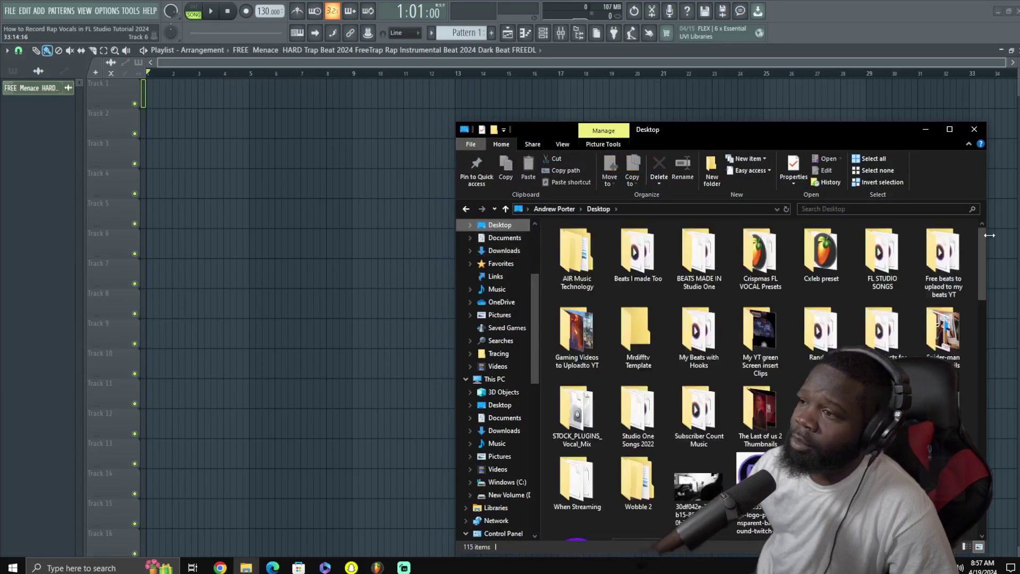
left_click_drag(984, 265, 999, 346)
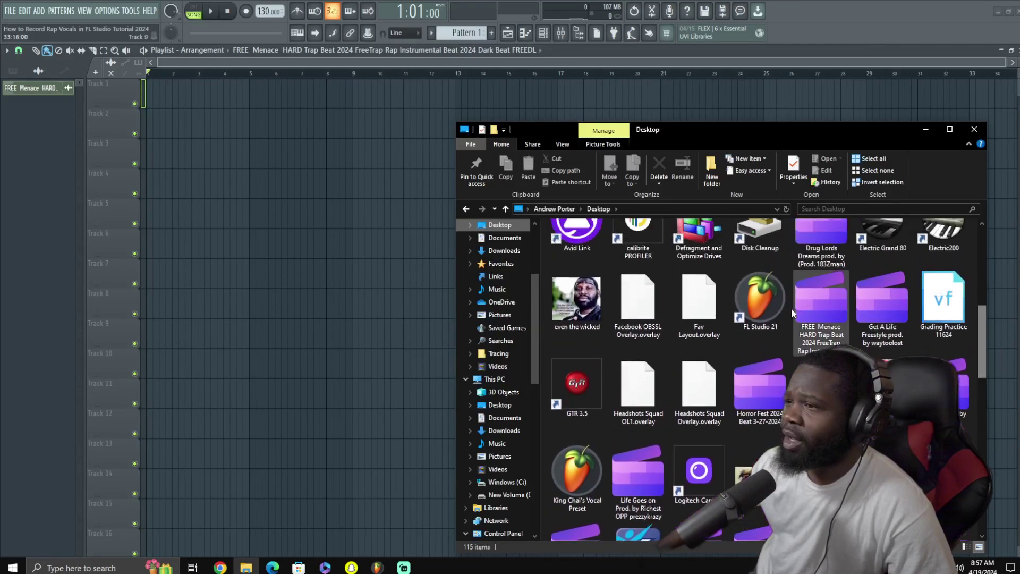
left_click_drag(791, 313, 240, 100)
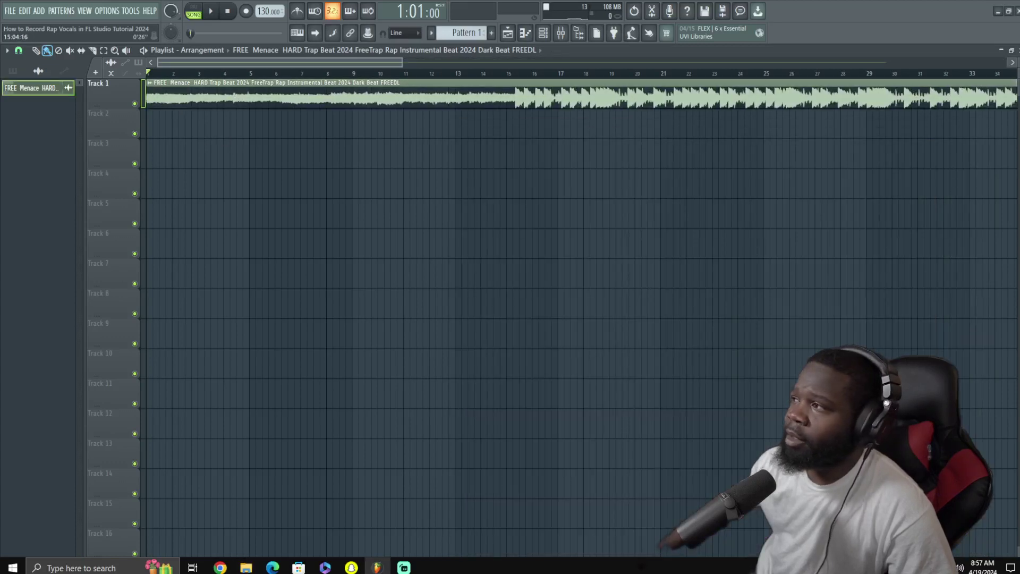
key("alt+Tab")
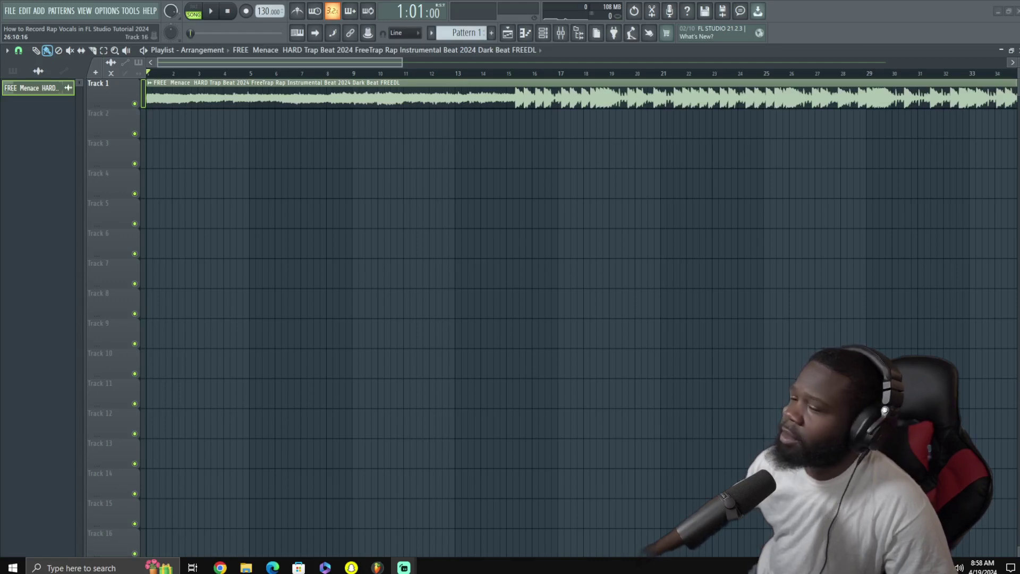
mouse_move(281, 570)
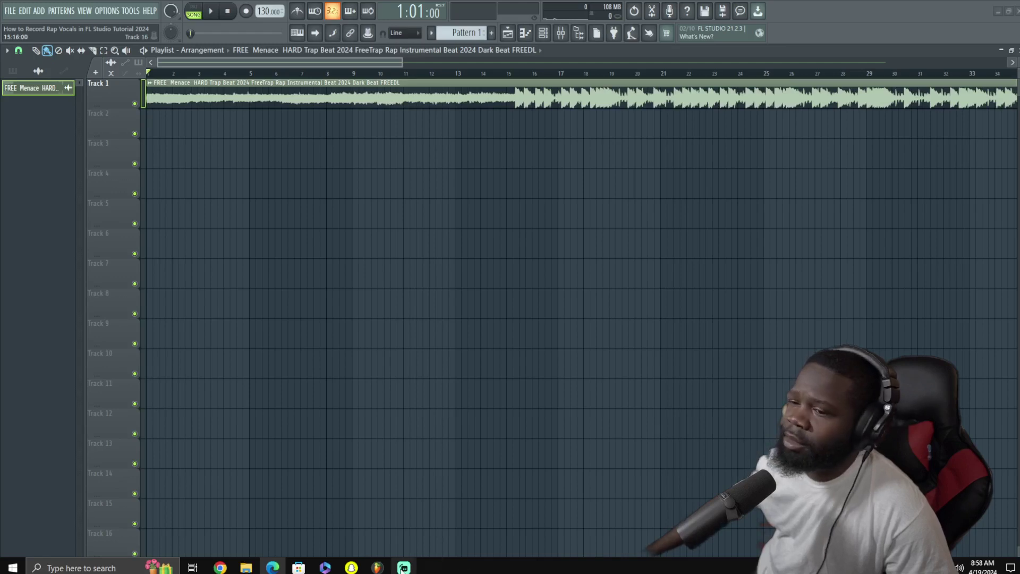
mouse_move(408, 569)
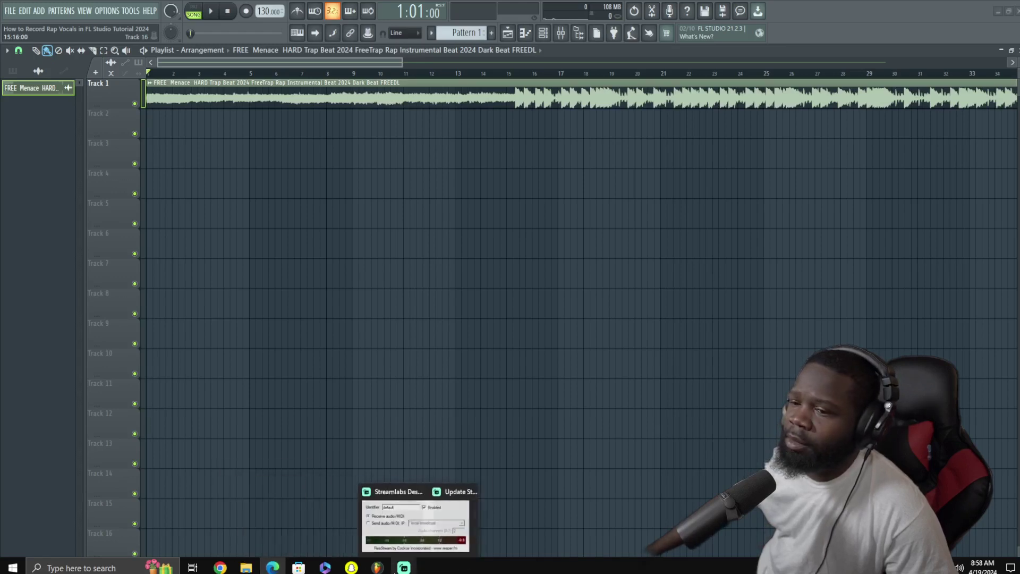
left_click(460, 486)
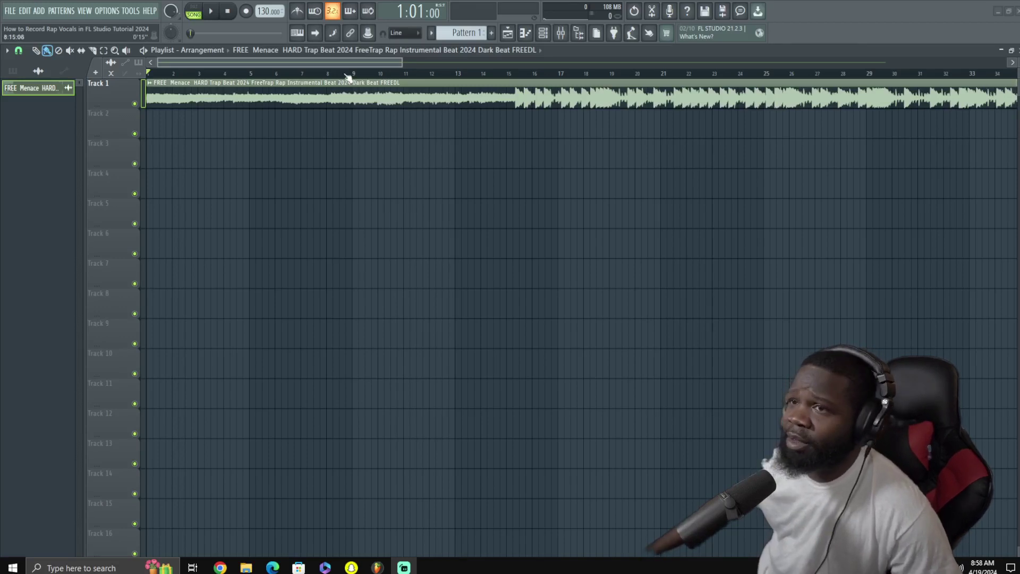
Play the imported beat, pausing and resuming it, and stop playback to return to the start
left_click(213, 12)
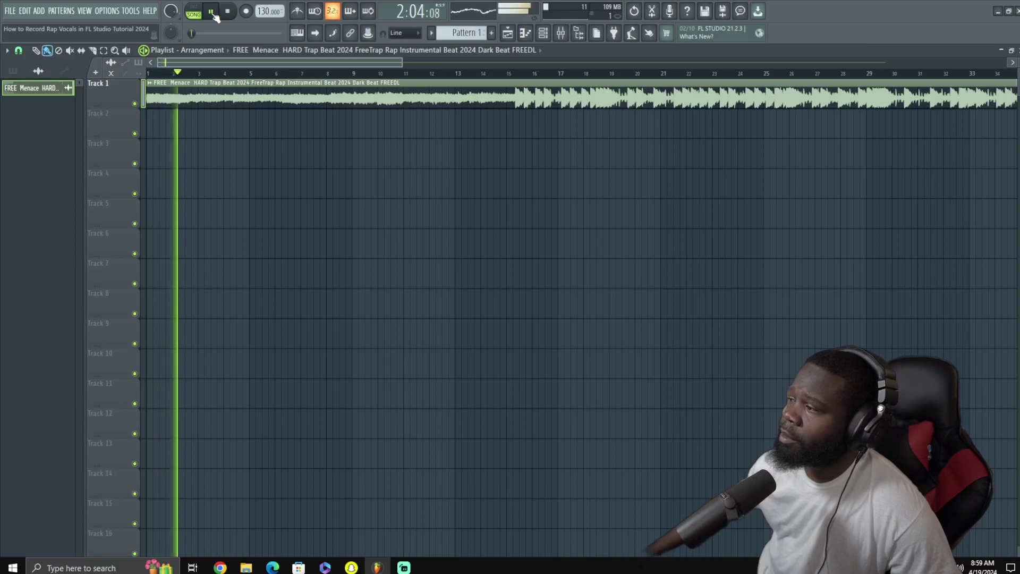
key("space")
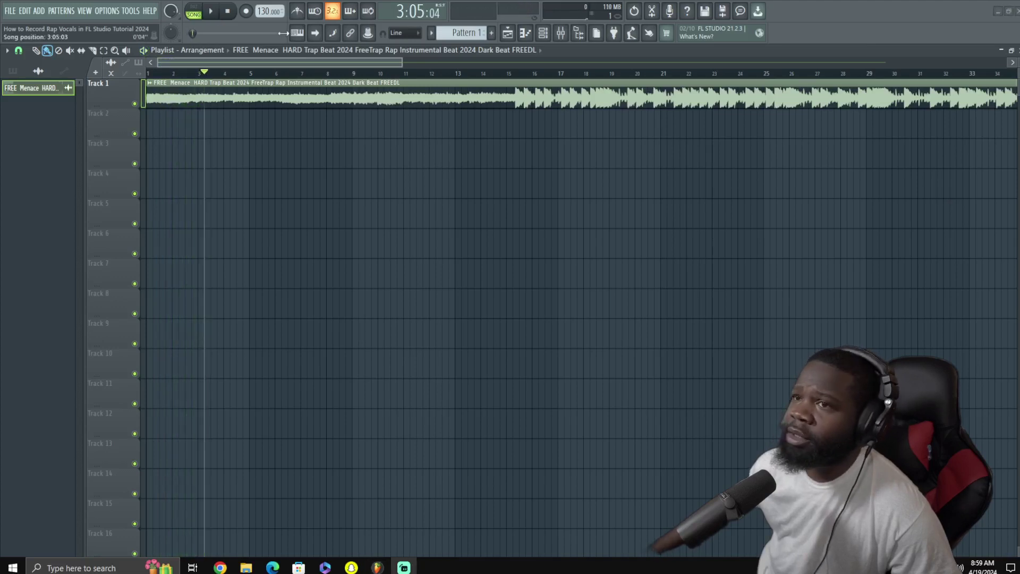
left_click(211, 12)
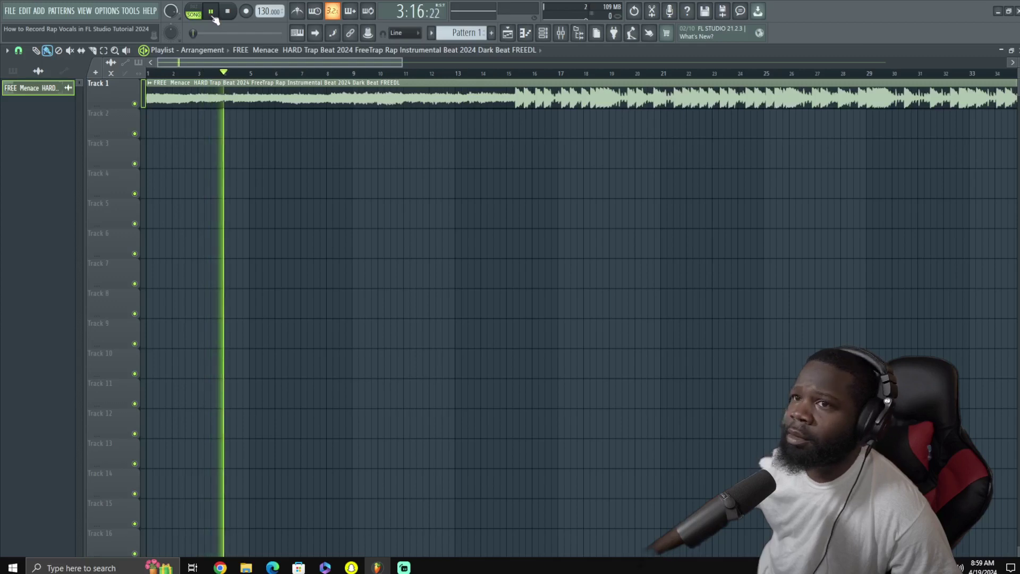
left_click(211, 14)
left_click(214, 16)
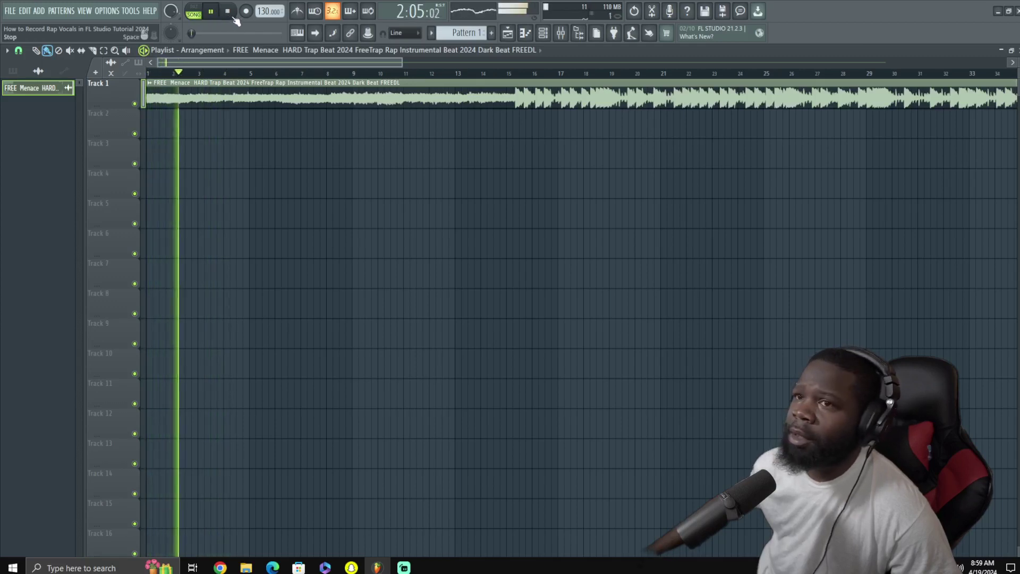
left_click(225, 14)
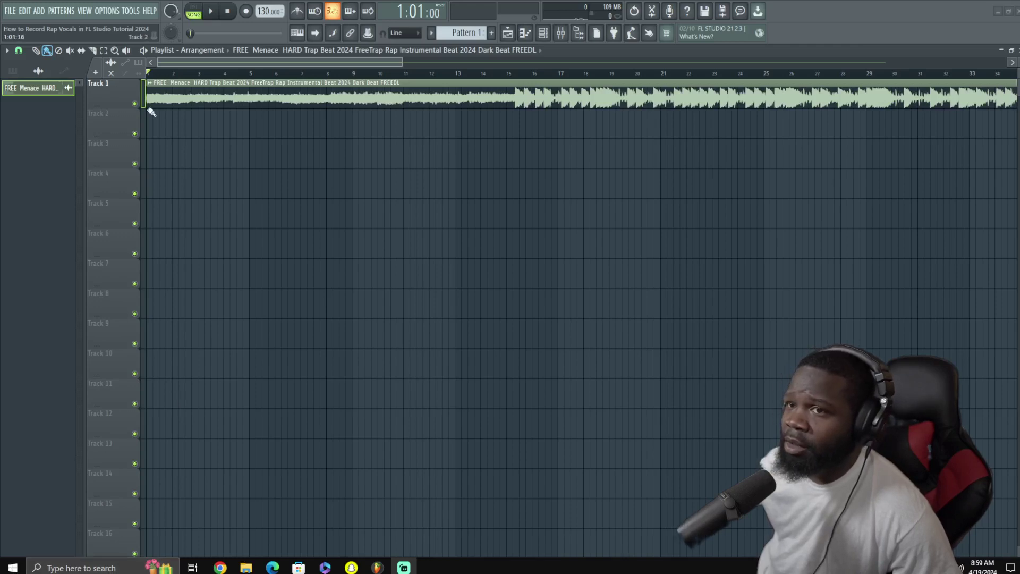
Open the Track 1 beat clip's sample in the Edison audio editor and trim the silence from its ends
double_click(166, 98)
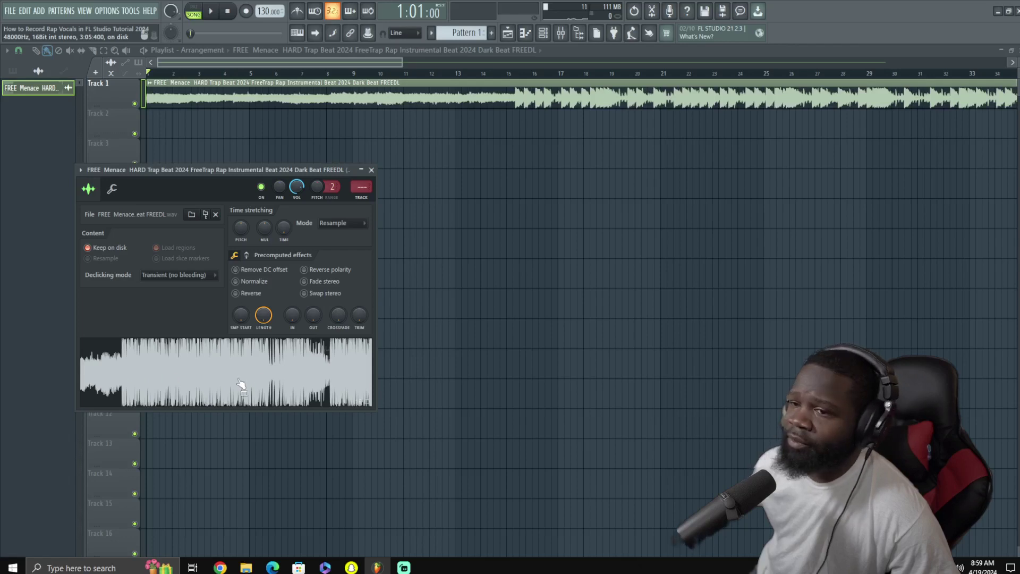
right_click(190, 374)
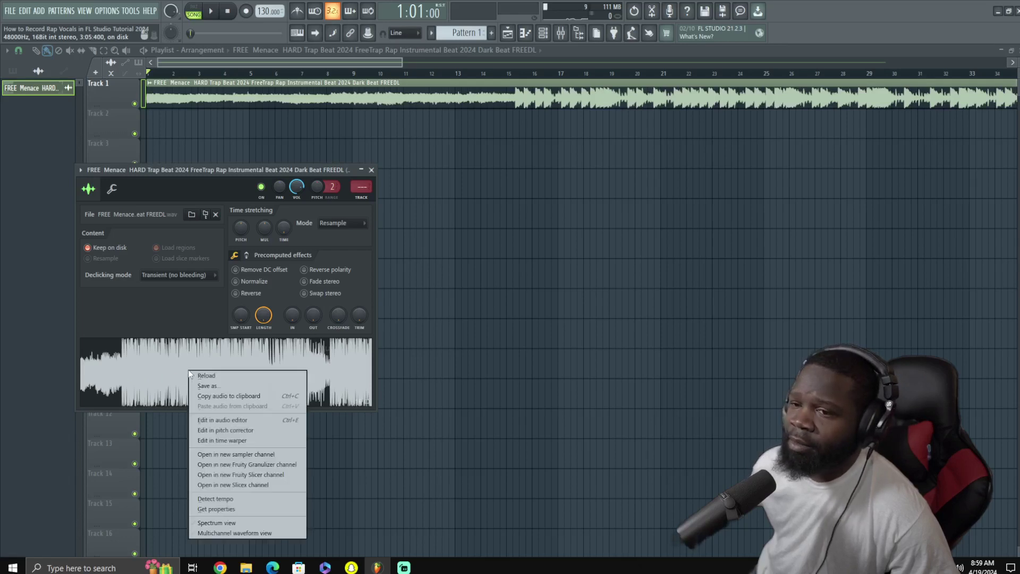
left_click(237, 421)
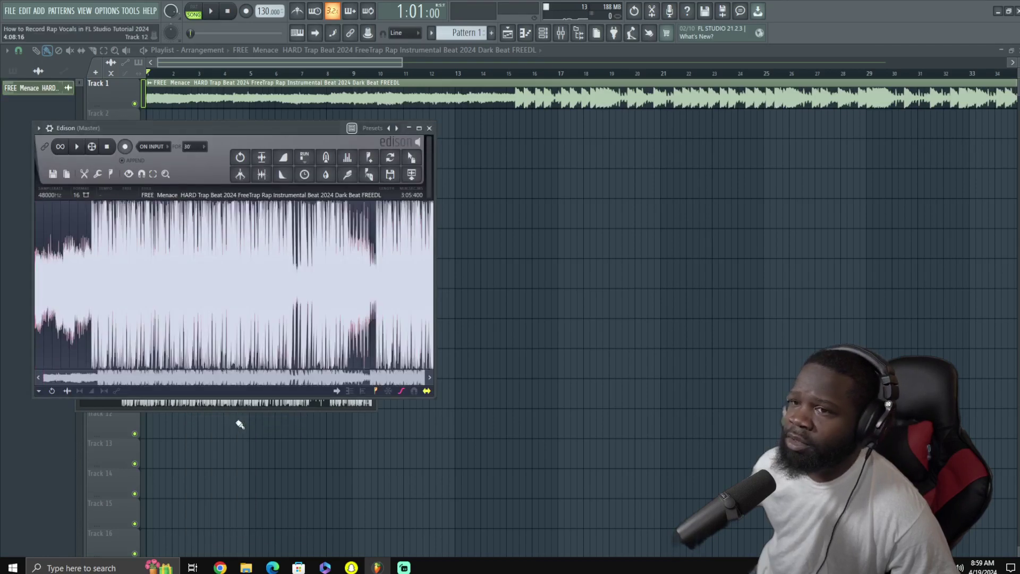
left_click(265, 179)
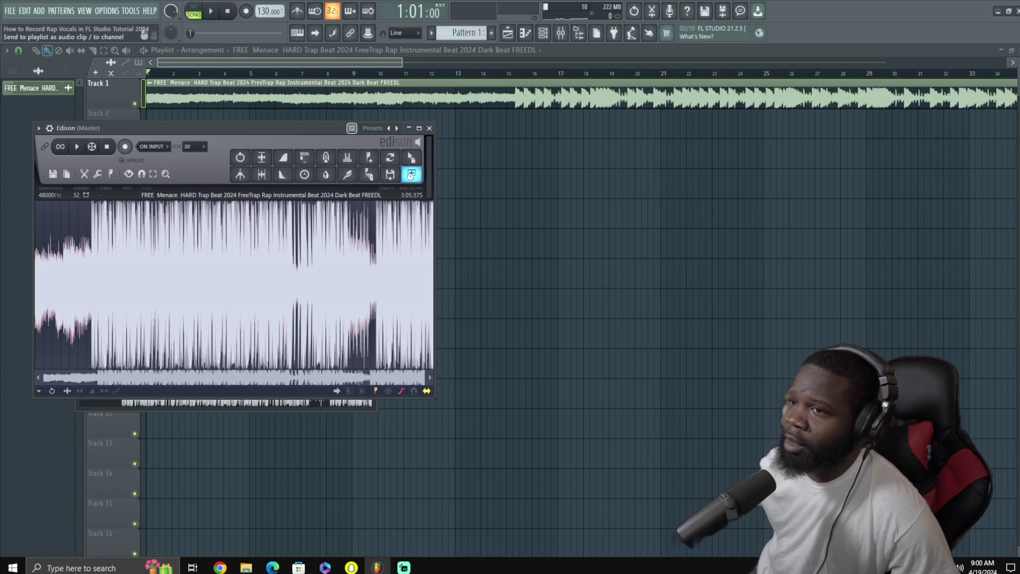
Send the trimmed beat to the playlist as an audio clip and replace the original Track 1 clip with it
left_click(411, 176)
left_click(429, 128)
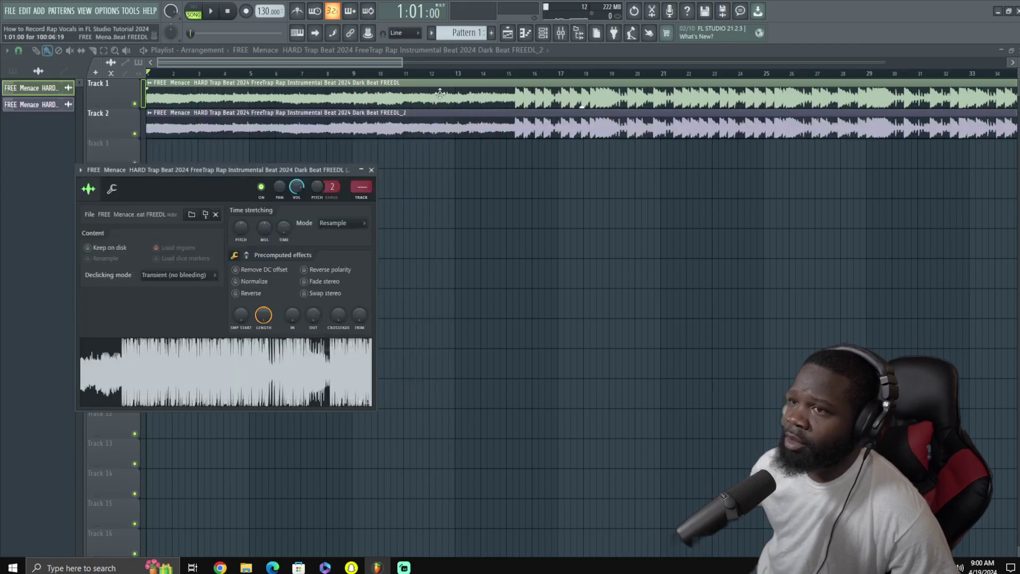
right_click(440, 94)
left_click_drag(433, 121, 424, 85)
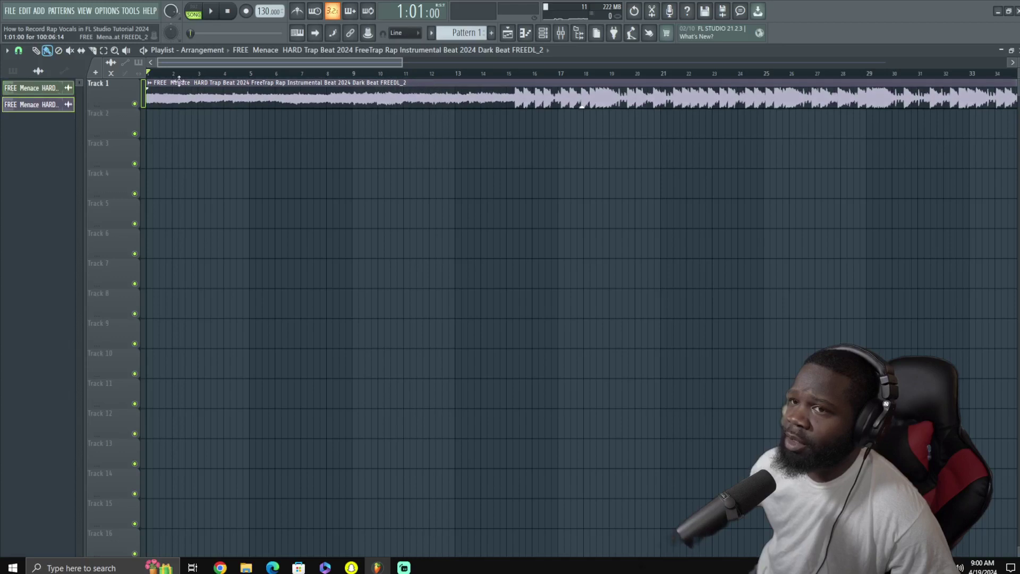
Detect the beat clip's tempo using the 75 to 150 BPM range and apply the resulting 145 BPM to the project
left_click(150, 84)
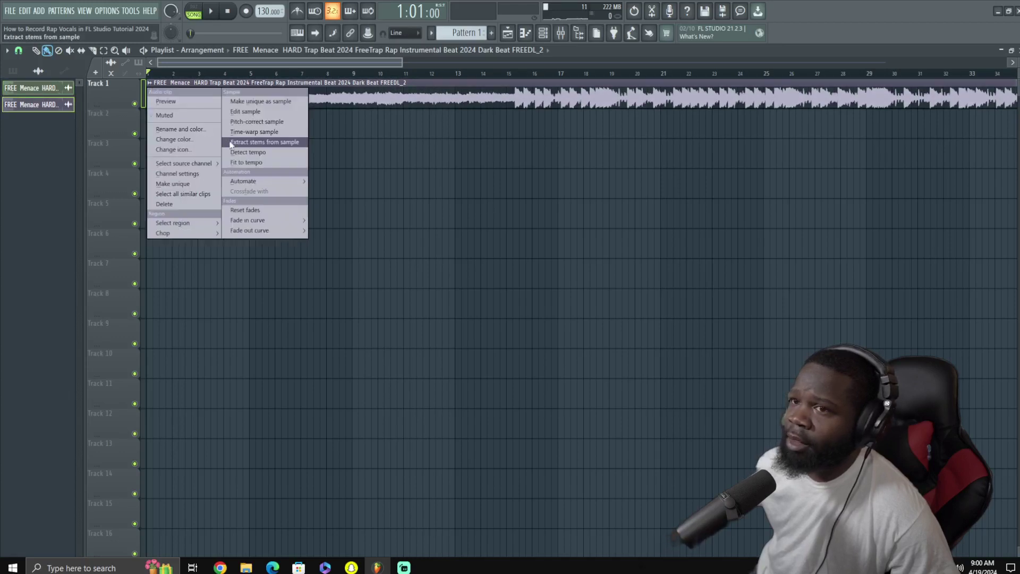
left_click(265, 155)
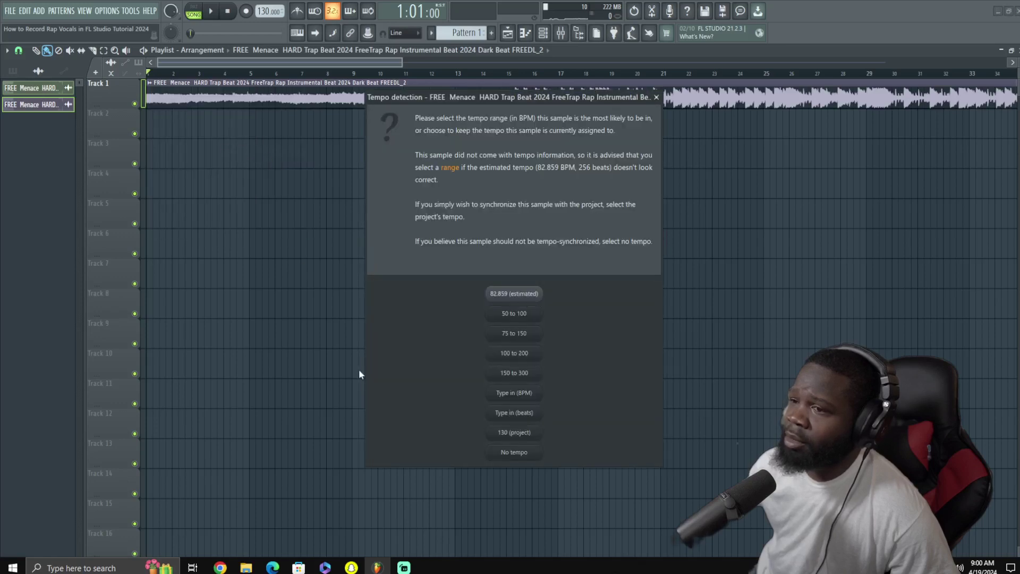
left_click(524, 335)
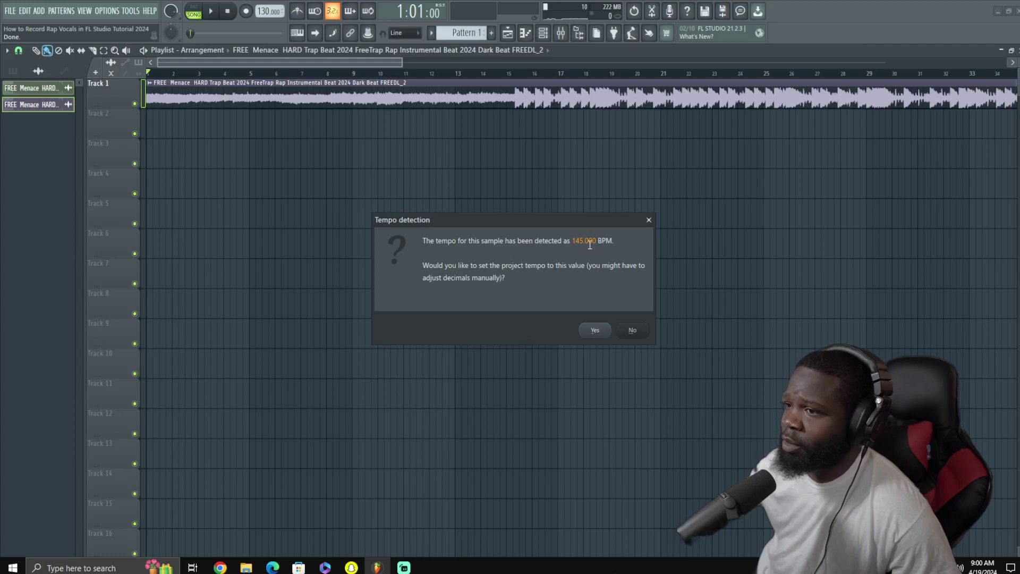
left_click(595, 331)
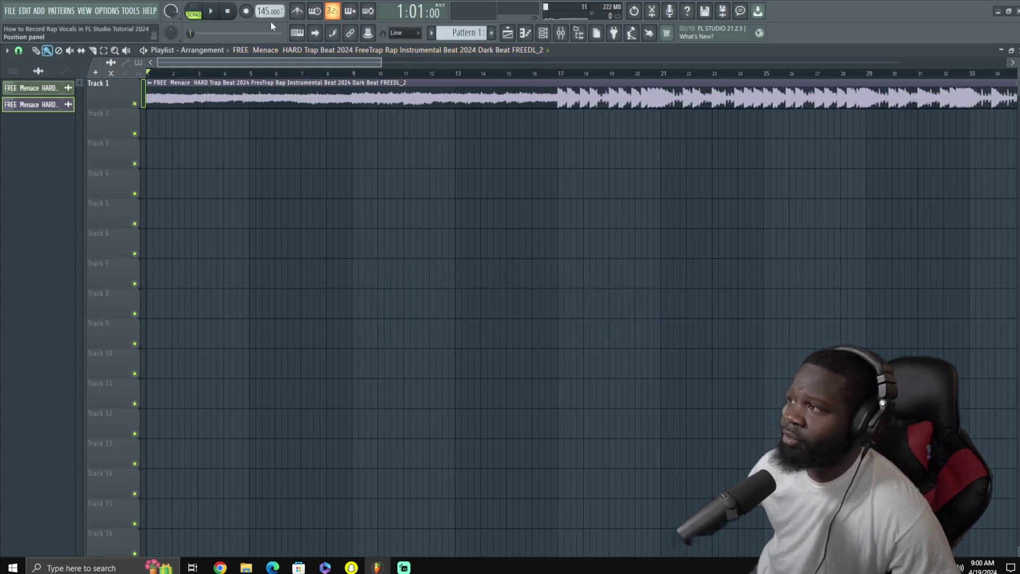
Turn on the metronome and play the beat against it from the start and from bar 17, ending with playback stopped
key("space")
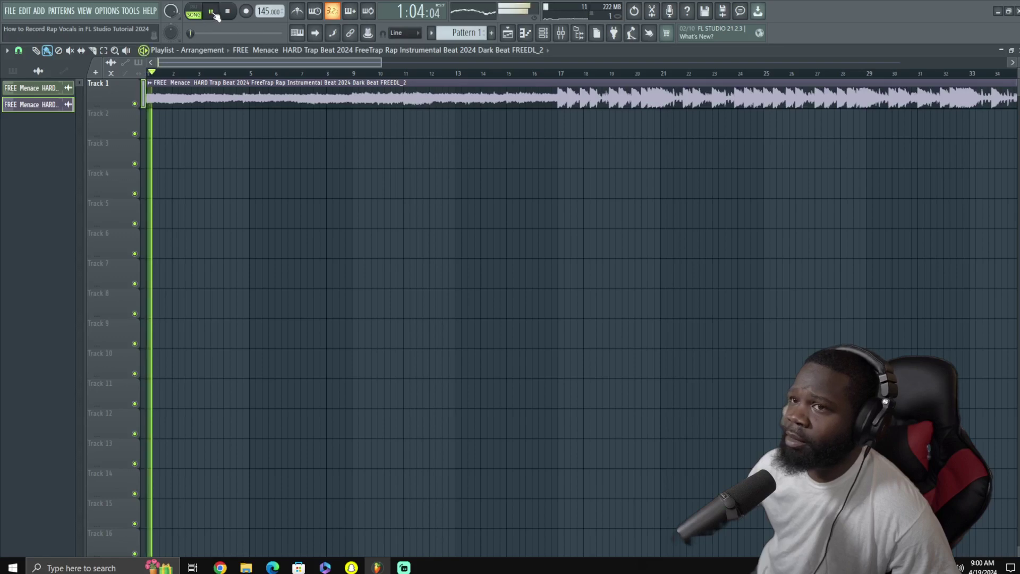
left_click(231, 15)
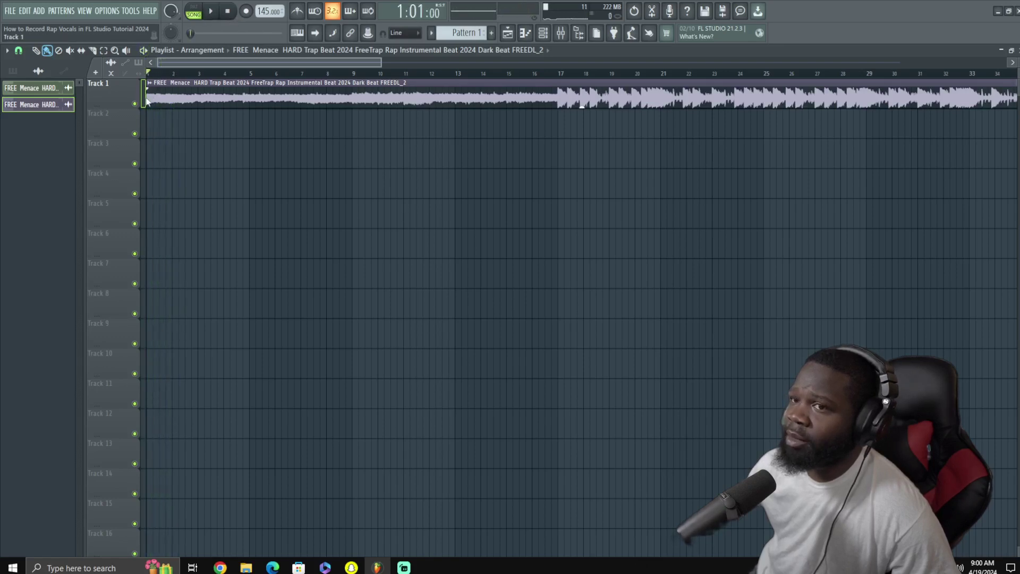
left_click_drag(379, 63, 533, 63)
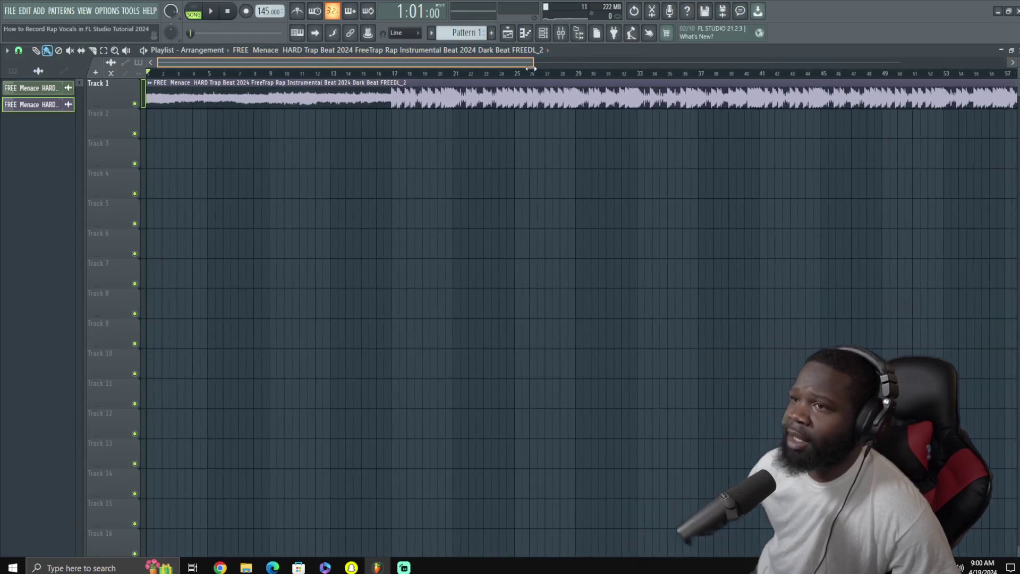
left_click(297, 10)
key("space")
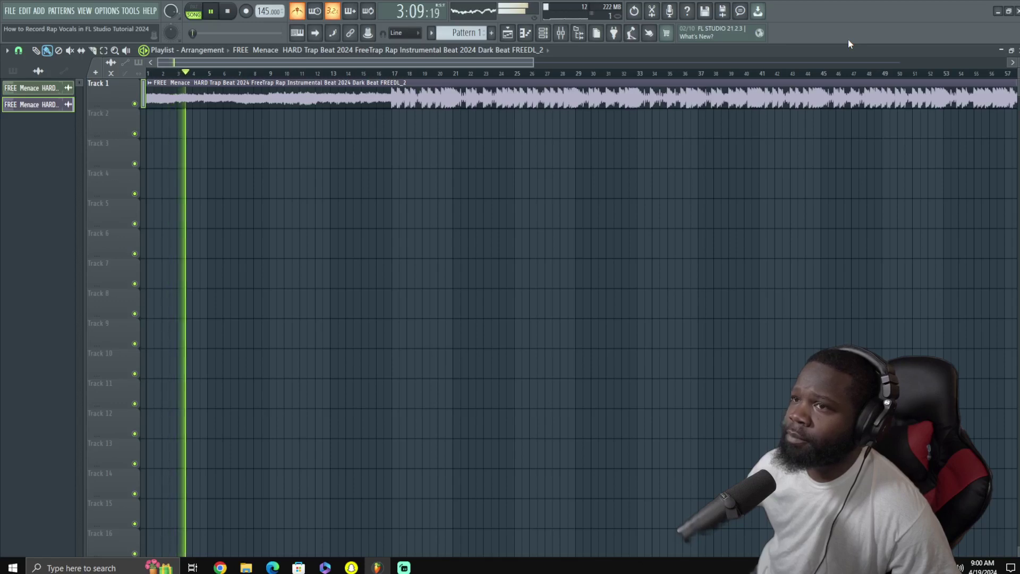
left_click(394, 74)
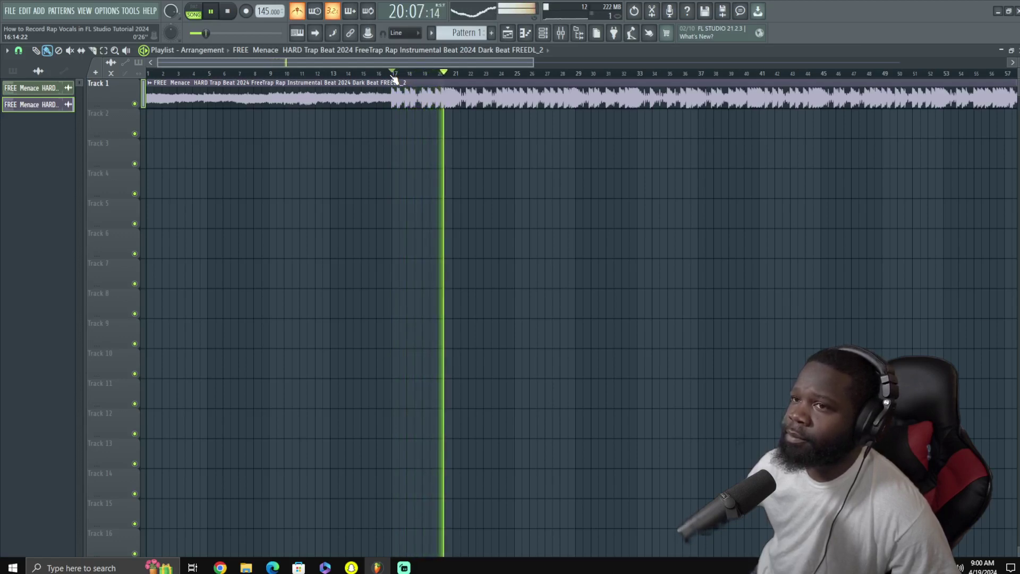
left_click(229, 11)
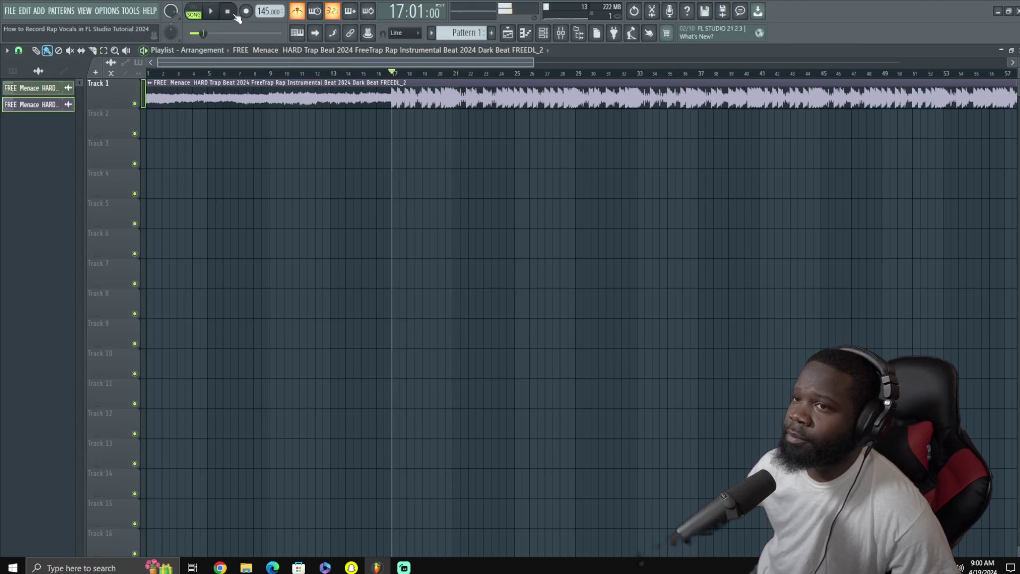
left_click(229, 12)
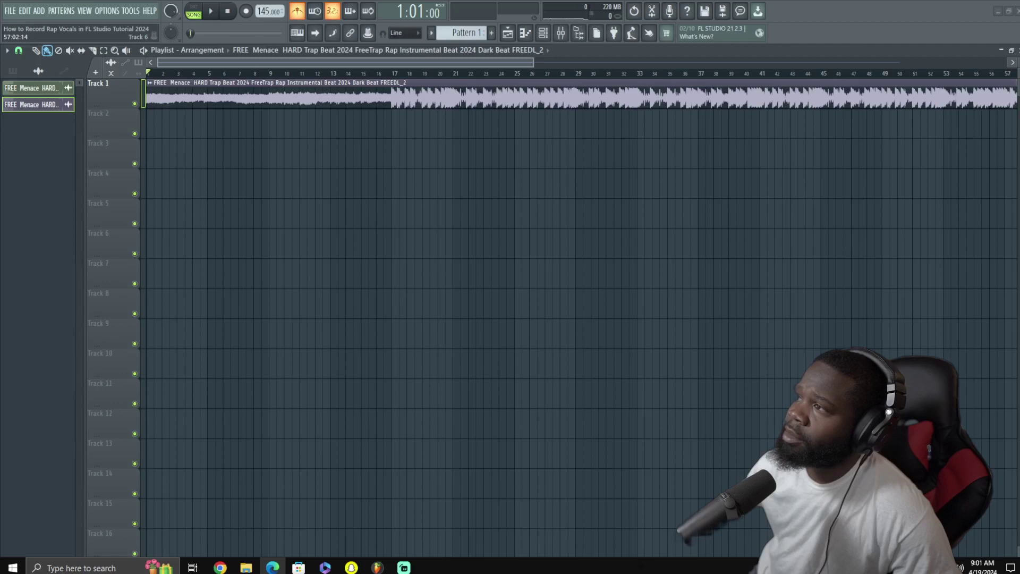
In the browser, upload the FREE Menace HARD Trap Beat file from the desktop to Tunebat's Song Key & BPM Finder and examine its key
left_click_drag(1019, 218, 362, 62)
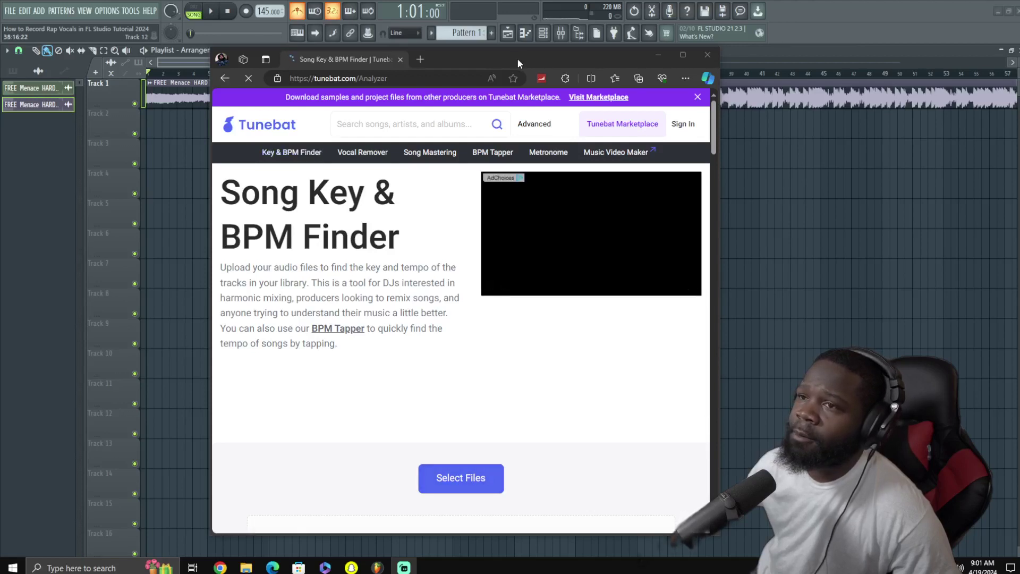
left_click(461, 478)
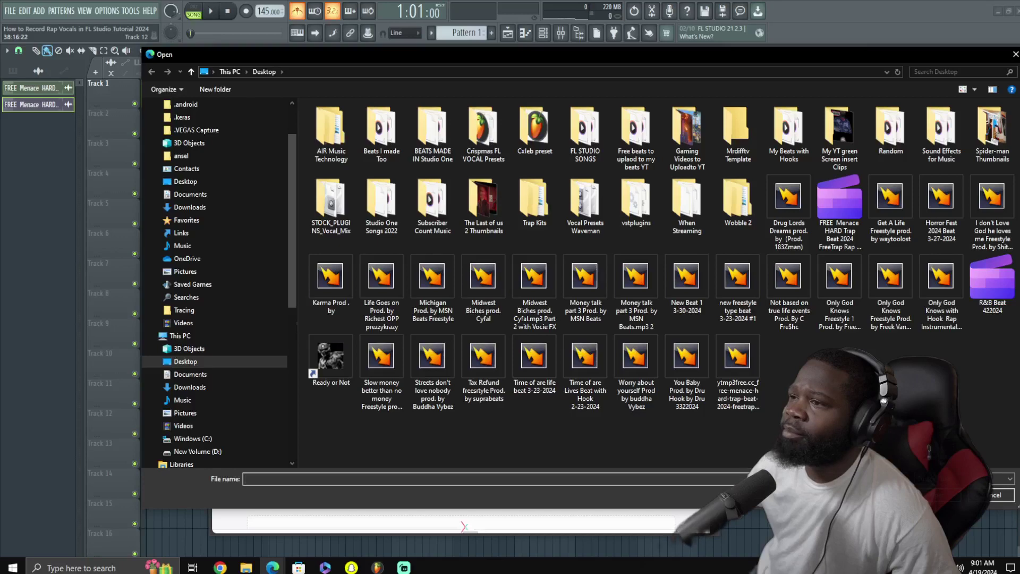
left_click(841, 206)
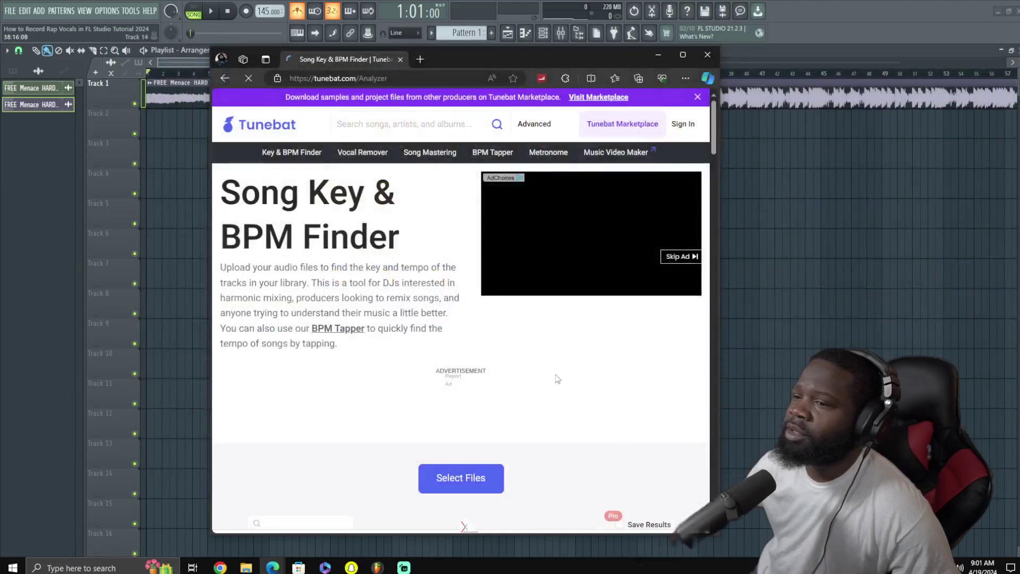
scroll(434, 234, "down", 3)
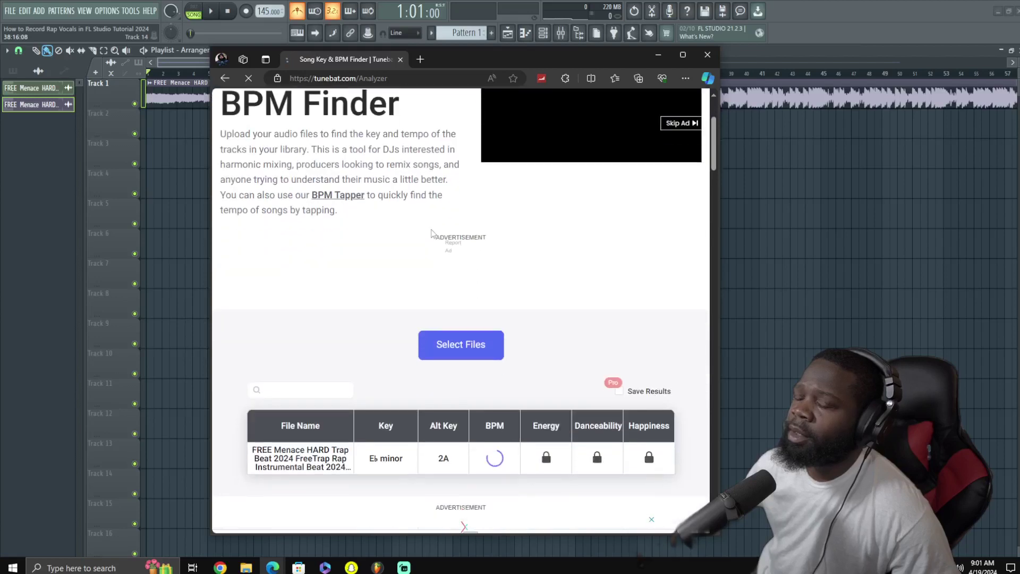
scroll(430, 228, "down", 4)
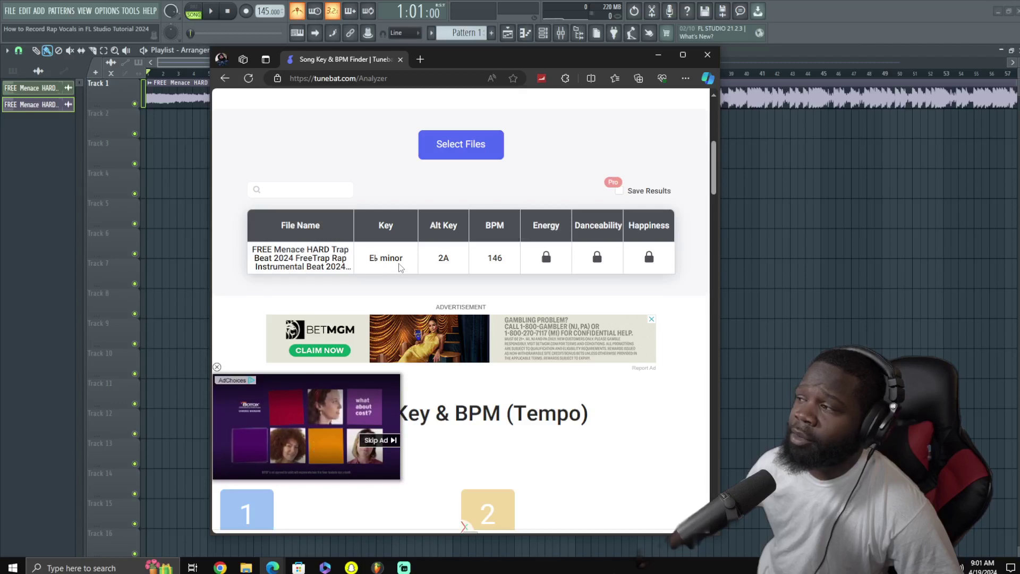
Back in FL Studio, make Track 1 an audio track linked to mixer Insert 1 and rename it Beat
left_click(120, 125)
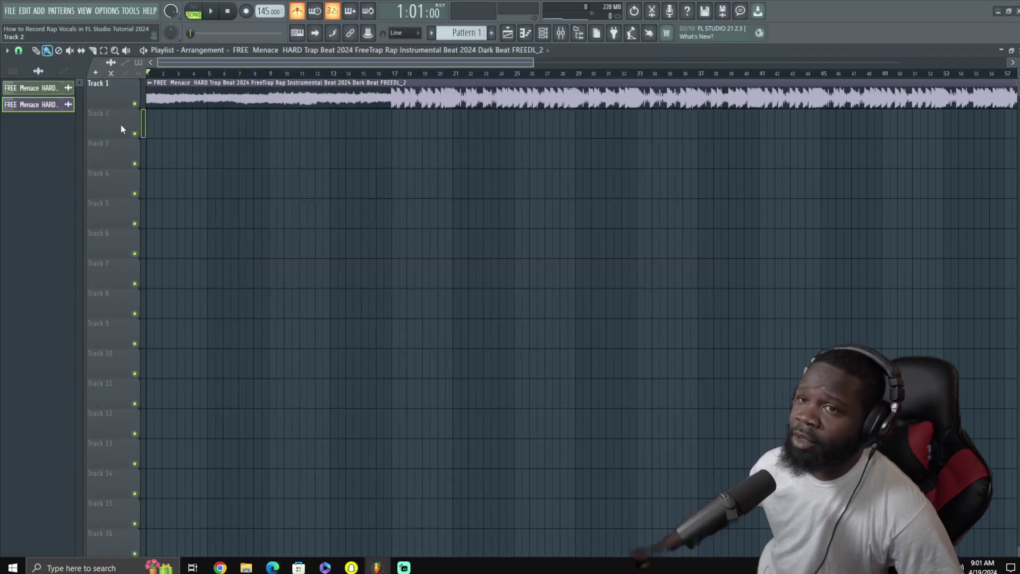
right_click(112, 80)
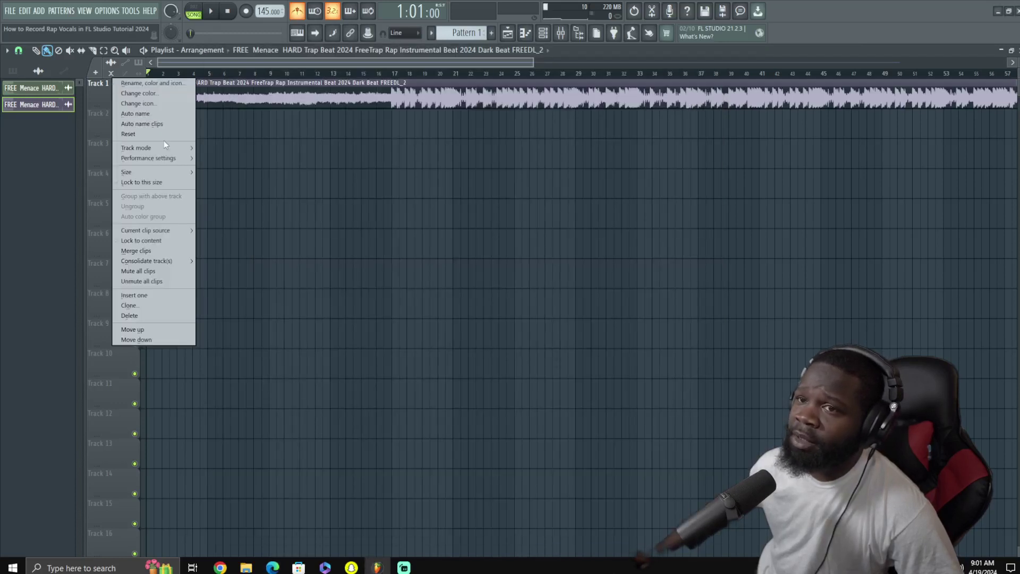
mouse_move(160, 147)
mouse_move(235, 158)
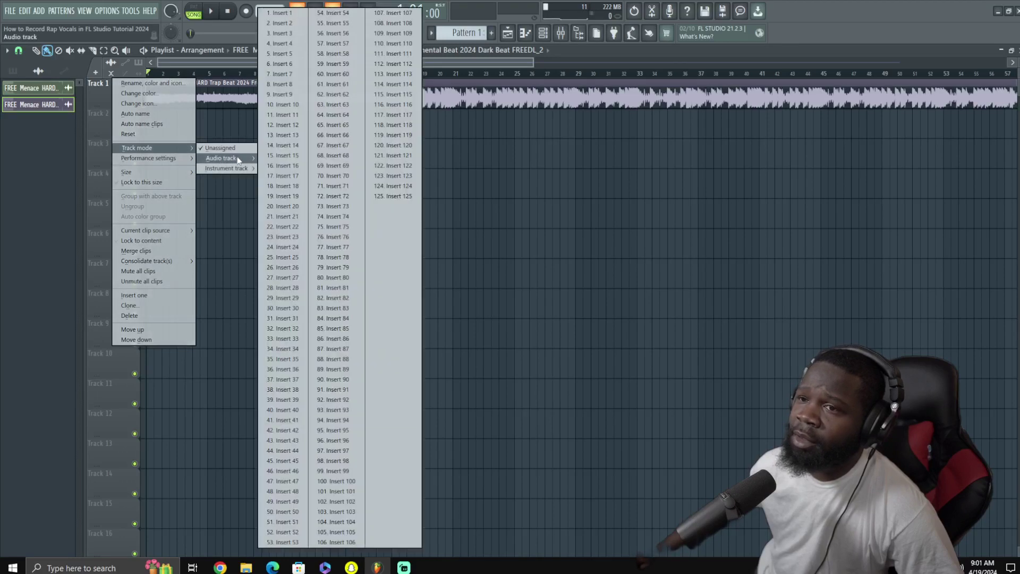
left_click(260, 14)
right_click(110, 89)
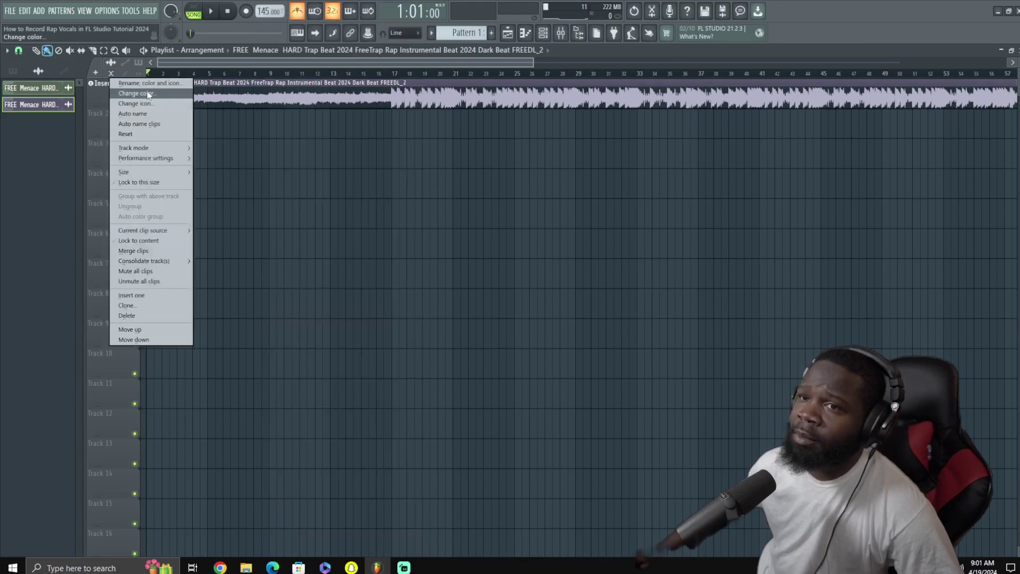
left_click(133, 86)
type("Beat")
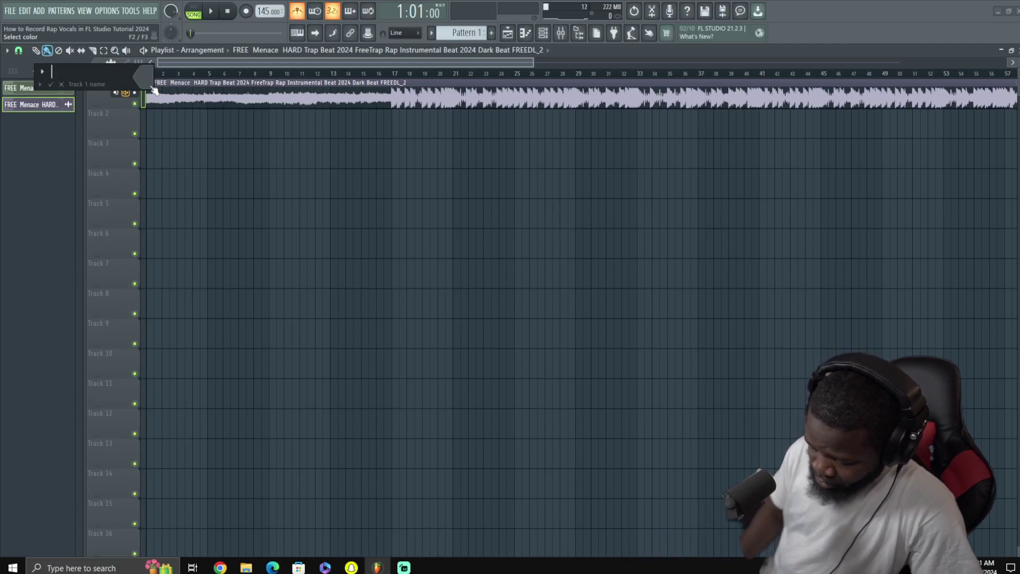
key("Return")
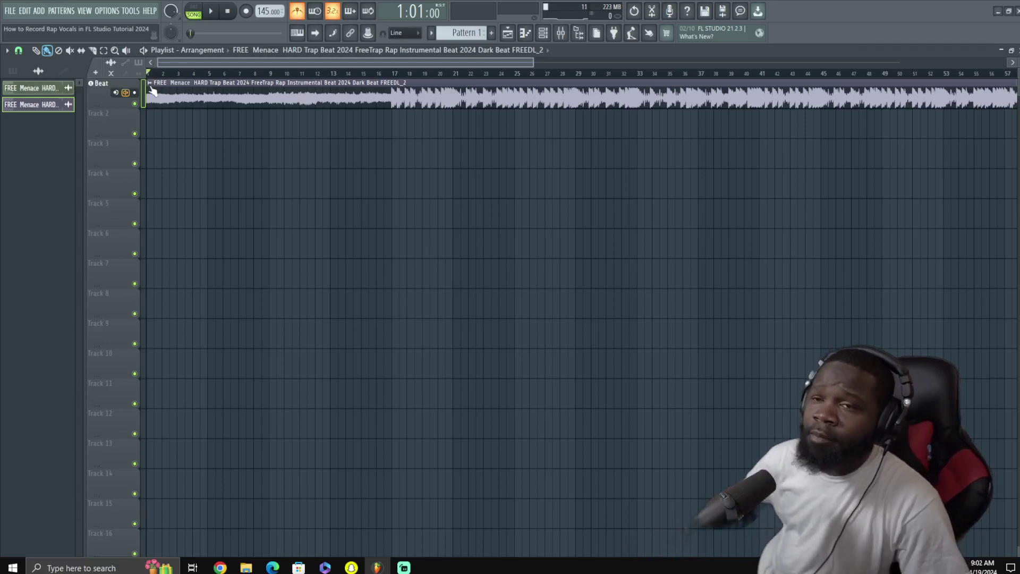
Make Track 2 an audio track linked to mixer Insert 2 and enter Record as its name
right_click(102, 118)
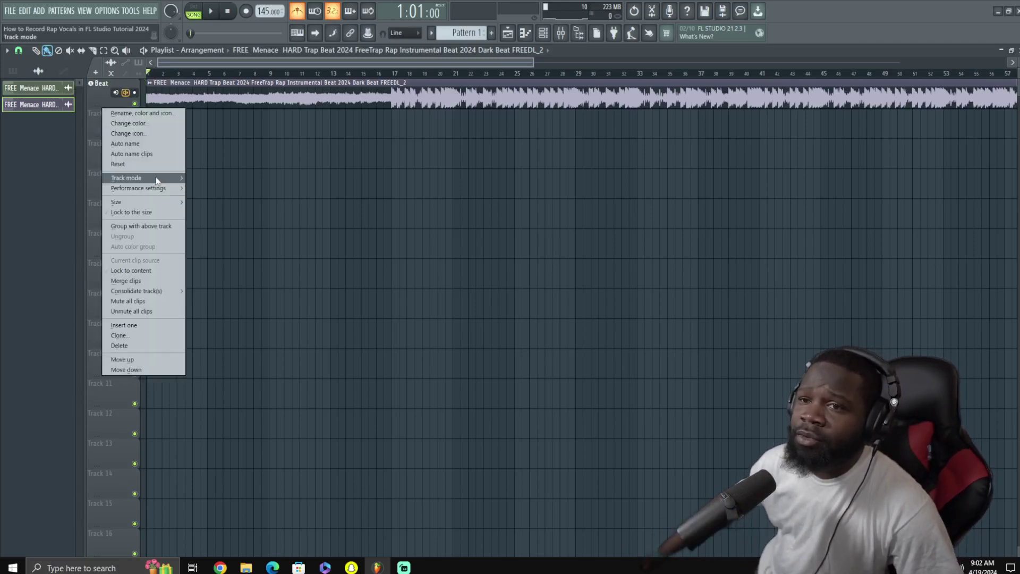
mouse_move(138, 178)
mouse_move(244, 188)
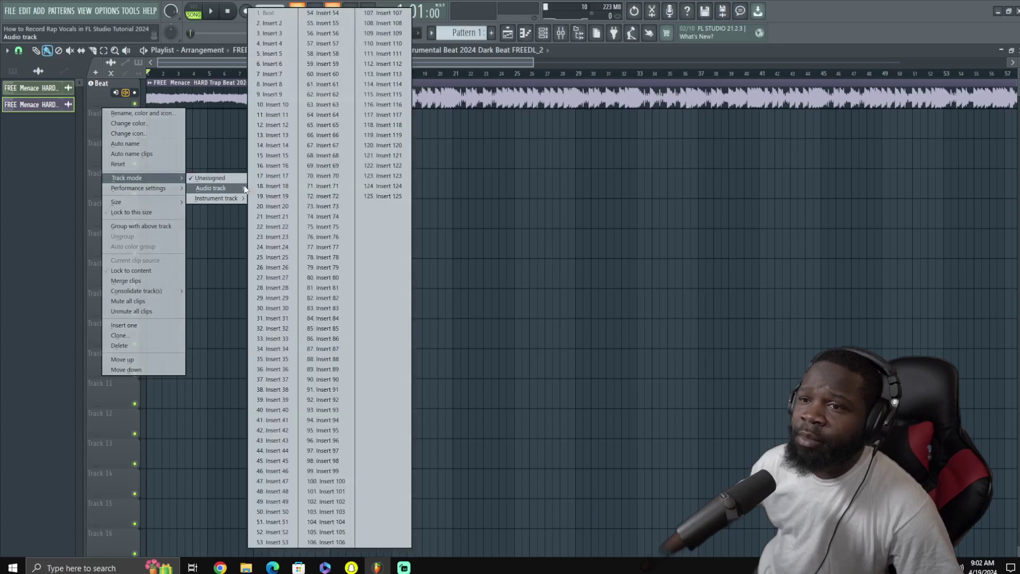
left_click(273, 24)
right_click(140, 115)
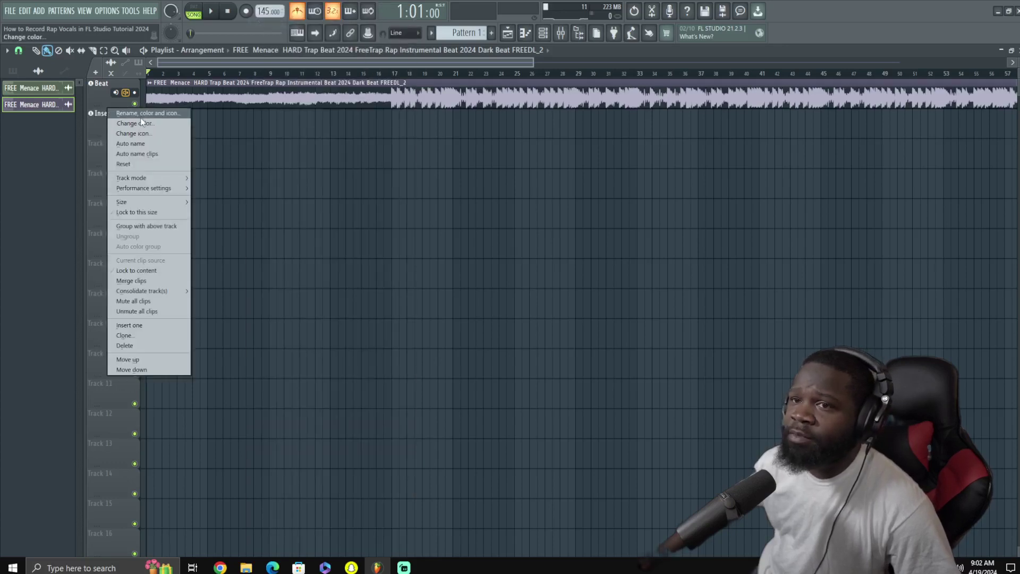
left_click(144, 115)
type("Re")
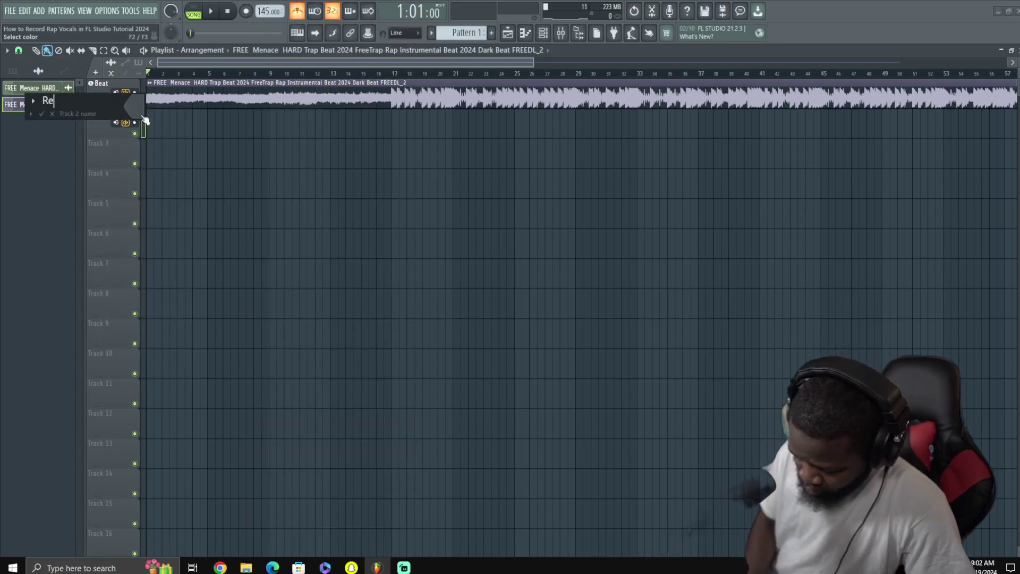
type("cord")
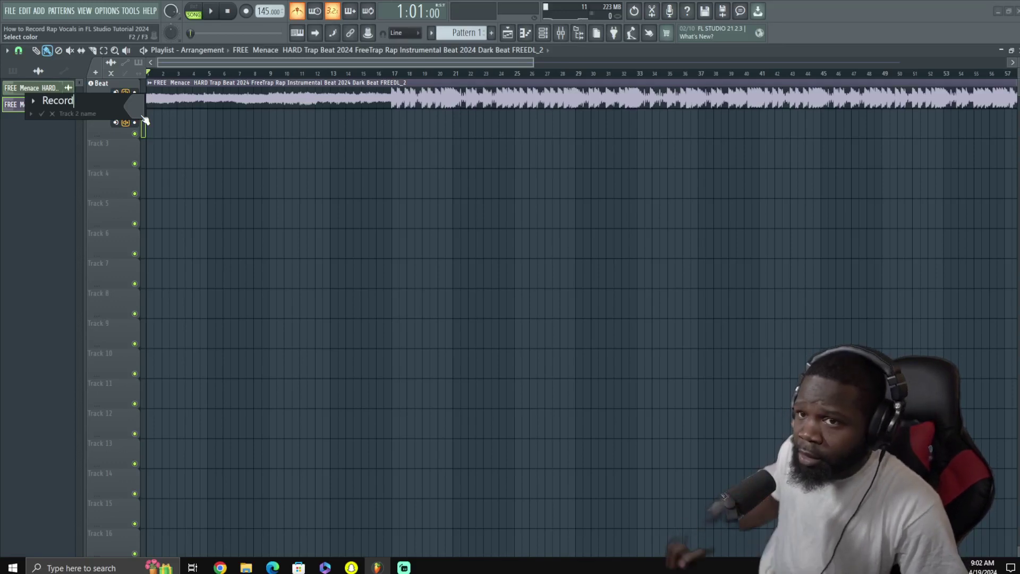
Give the Record track the dark magenta colour #762843 and apply its new name and colour
left_click(132, 110)
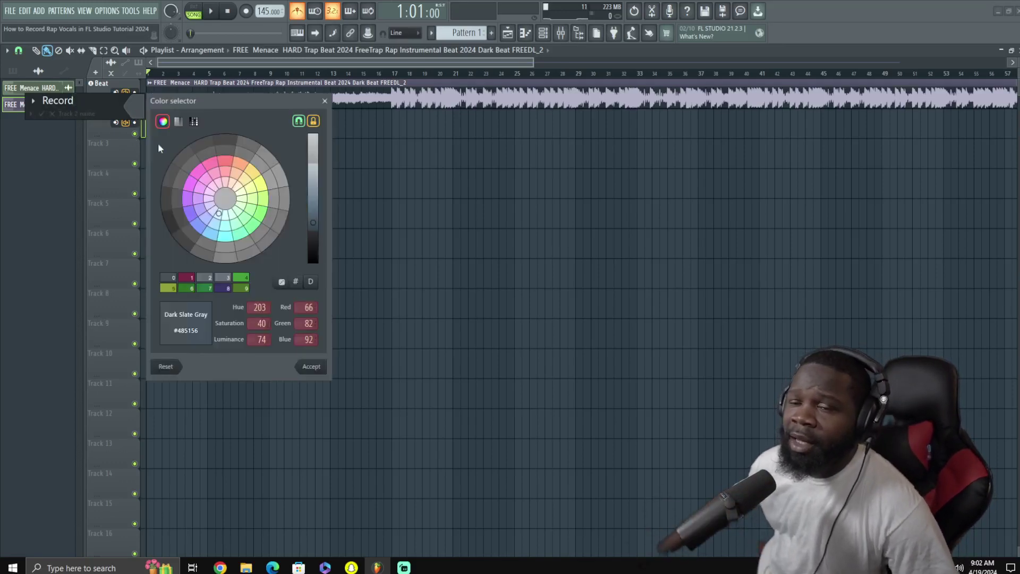
left_click(191, 282)
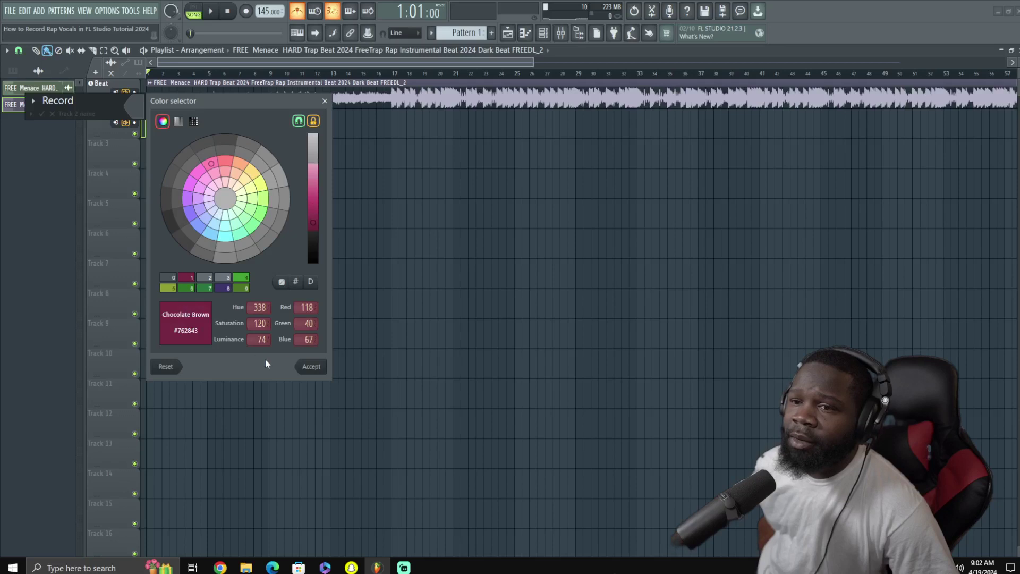
left_click(312, 367)
left_click(41, 114)
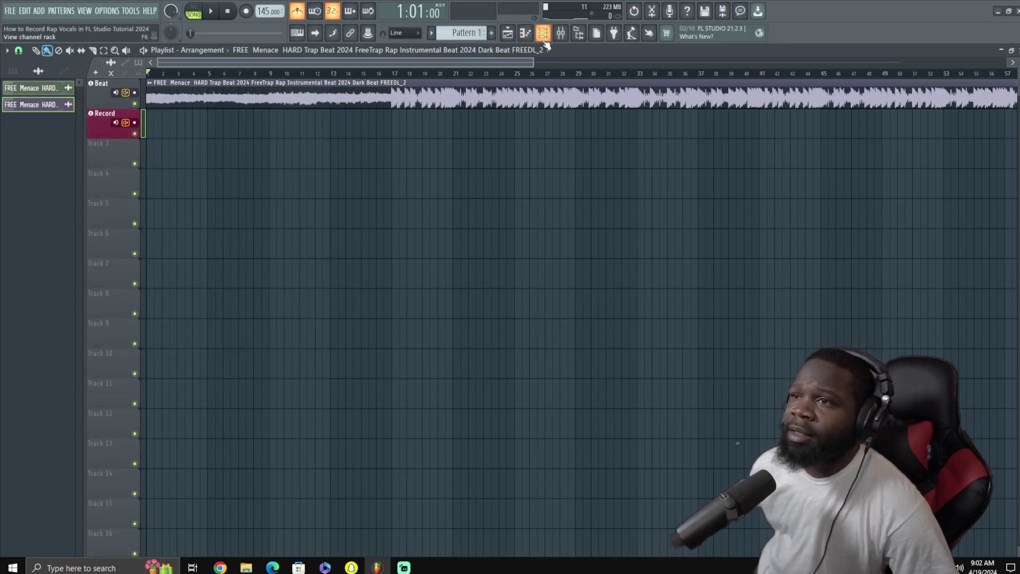
Show the mixer and lower the volume faders of the Beat and Record tracks to about the same level
left_click(561, 33)
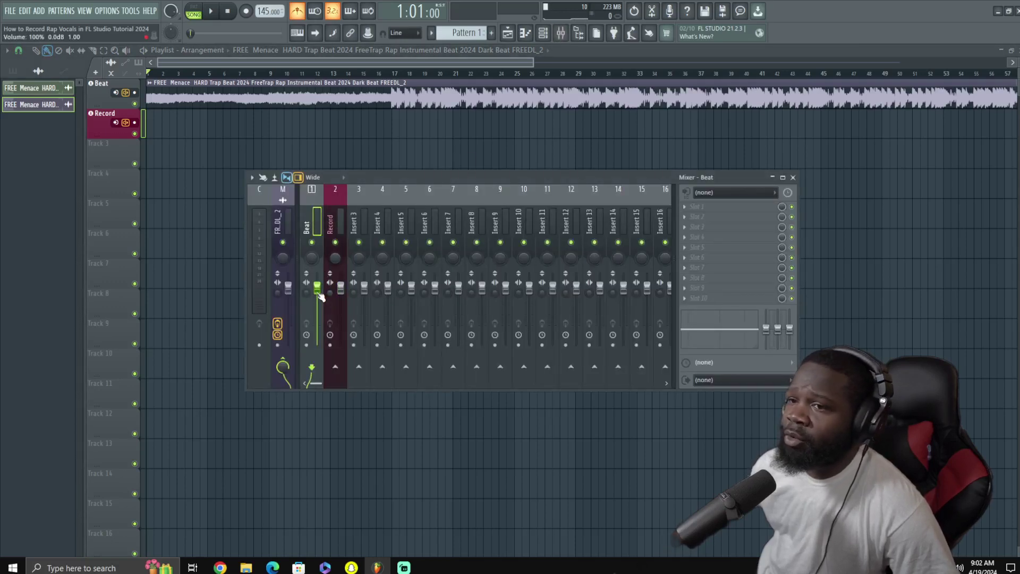
left_click_drag(319, 294, 319, 299)
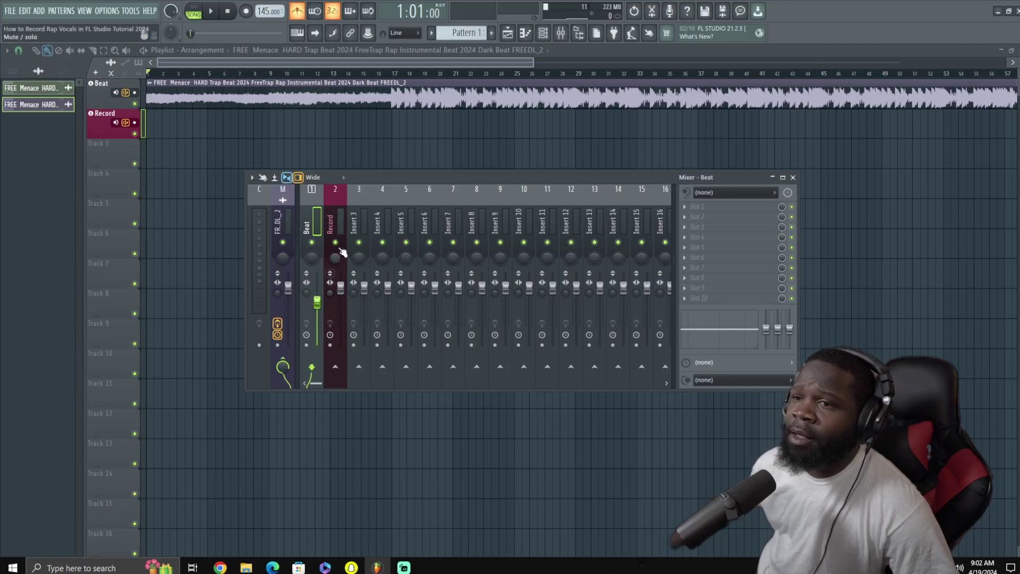
left_click(341, 291)
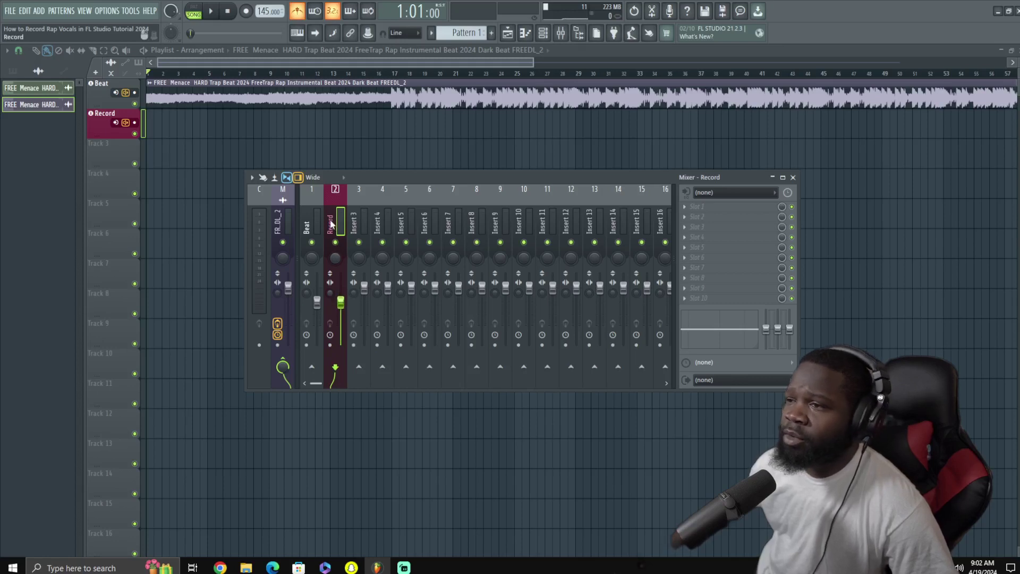
Set the Record mixer track's audio input to the mono Input 1 of the Focusrite USB ASIO device
left_click(750, 192)
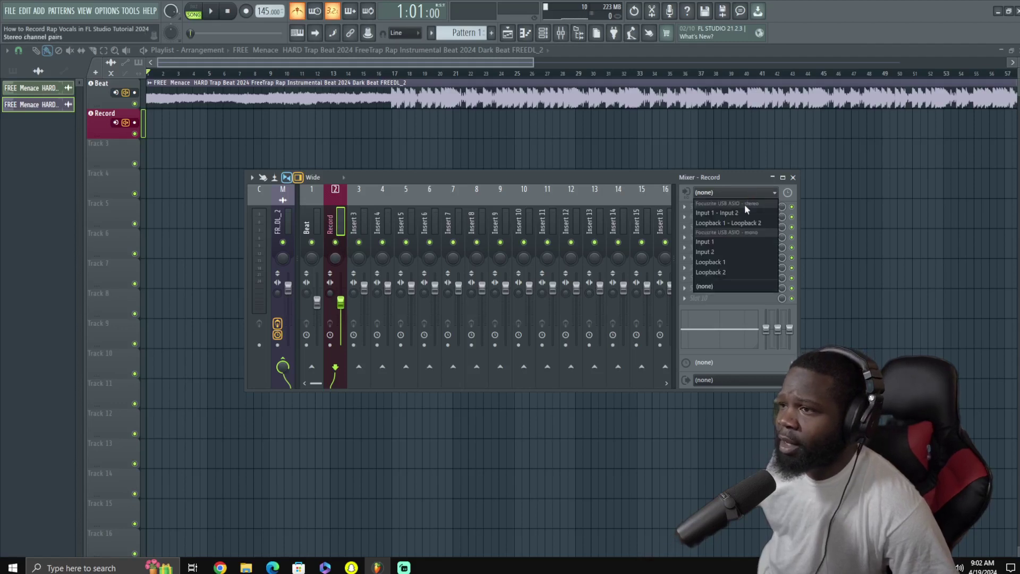
left_click(734, 245)
left_click(599, 322)
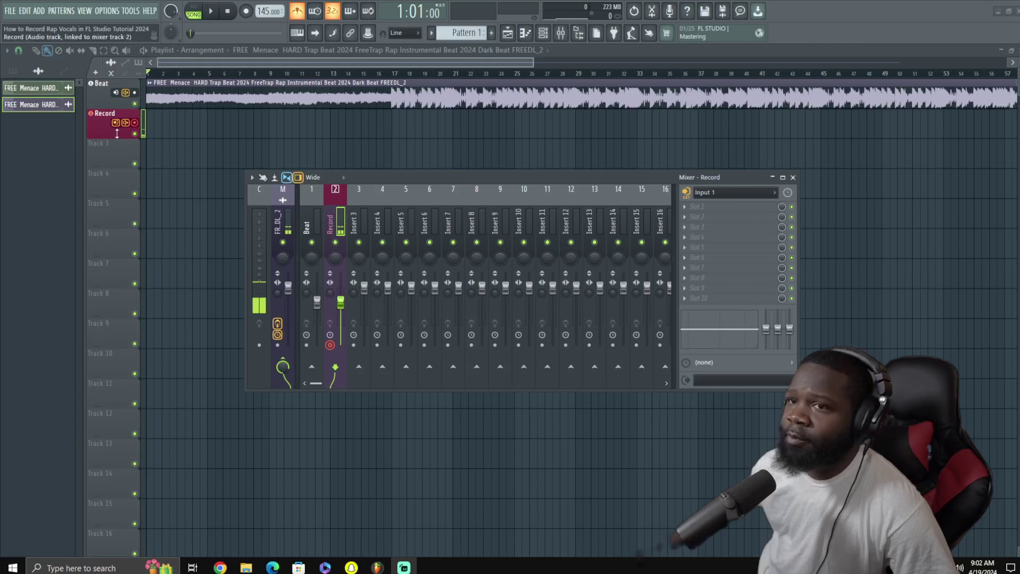
Mute and unmute the Record track in the playlist and bring the mixer back into view
left_click(102, 124)
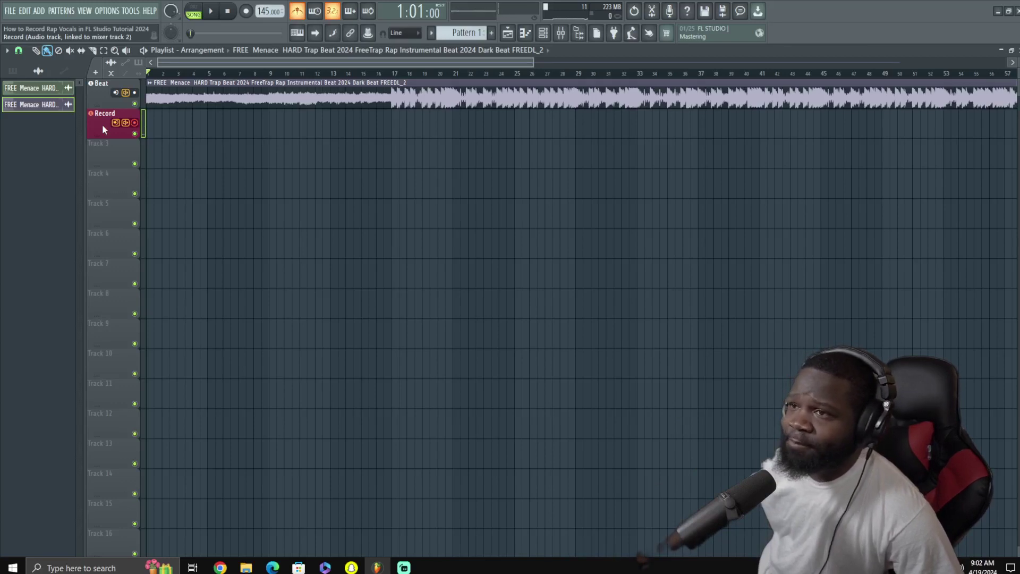
left_click(135, 134)
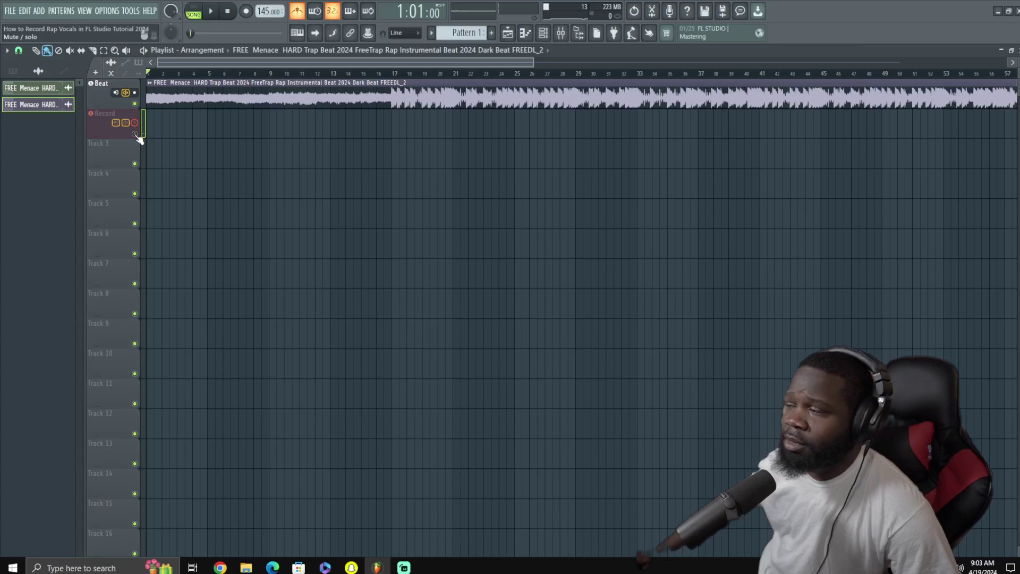
left_click(135, 134)
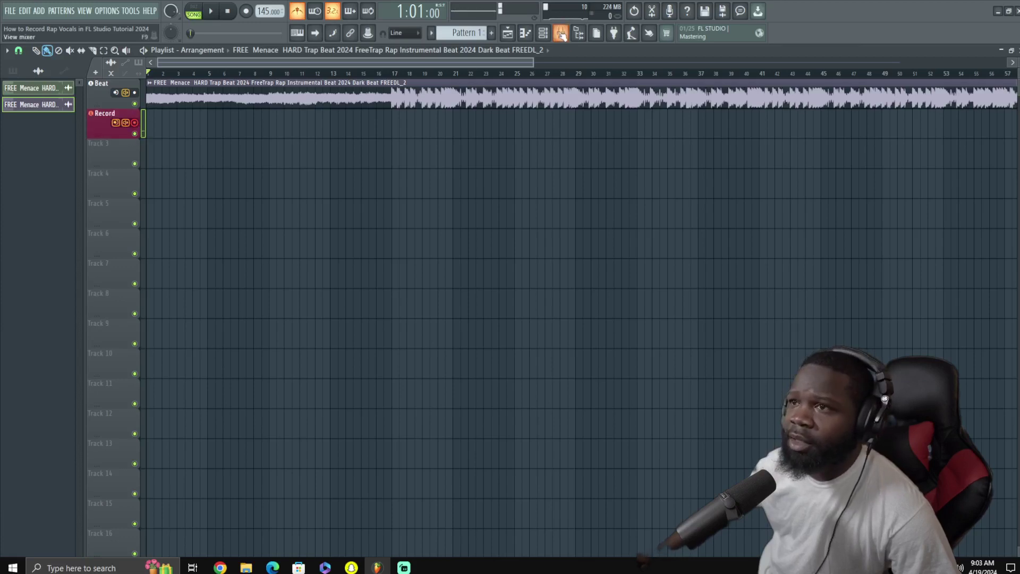
left_click(560, 33)
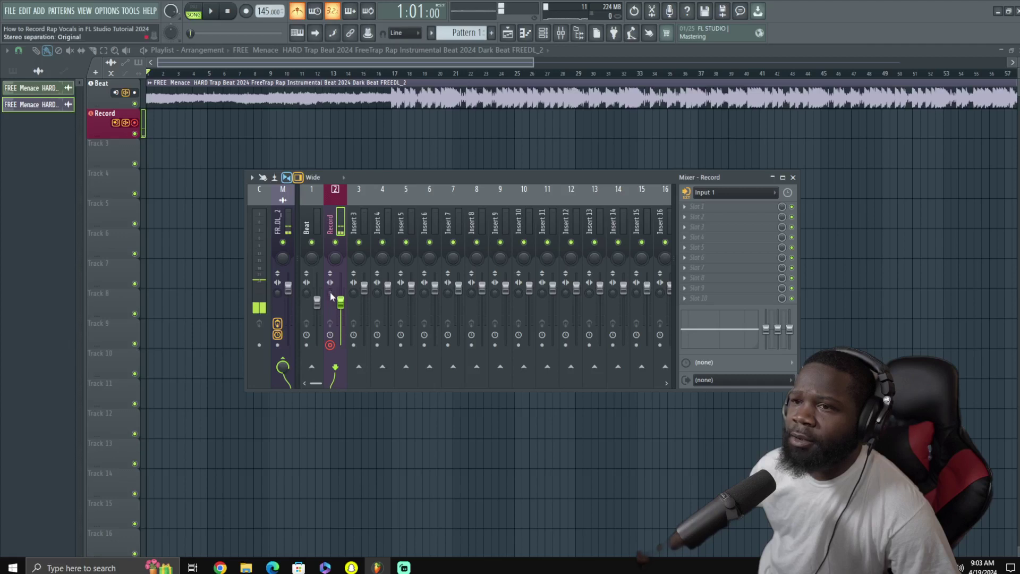
left_click(336, 243)
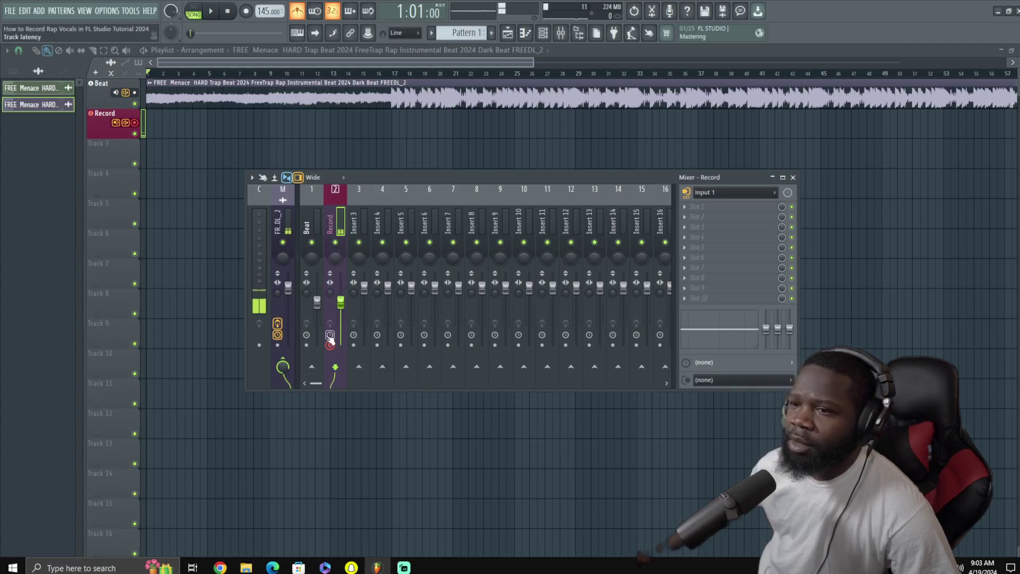
left_click(277, 326)
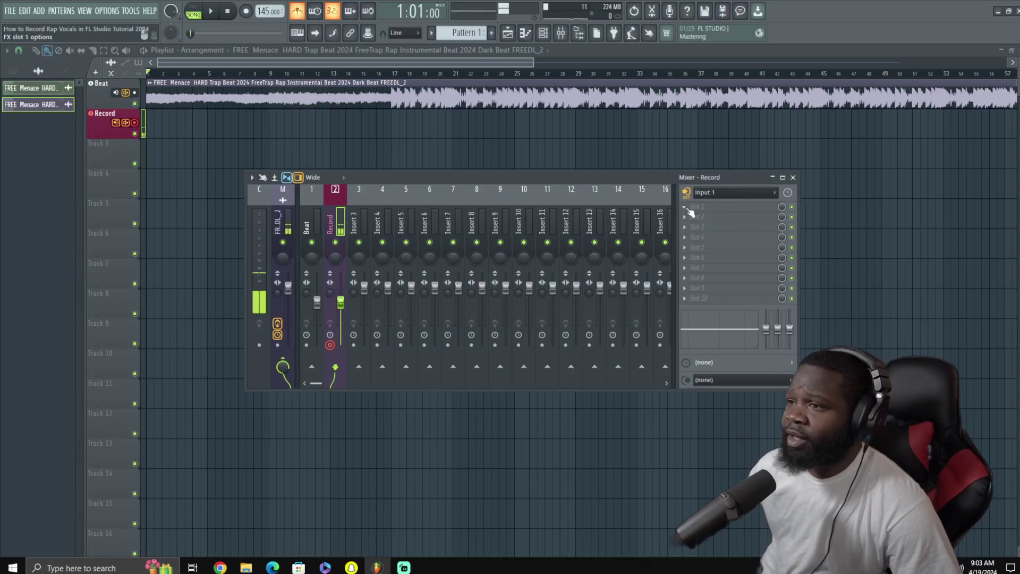
Load Fruity Compressor in effect slot 1 and Fruity Limiter in slot 10 of the Record mixer track
left_click(686, 207)
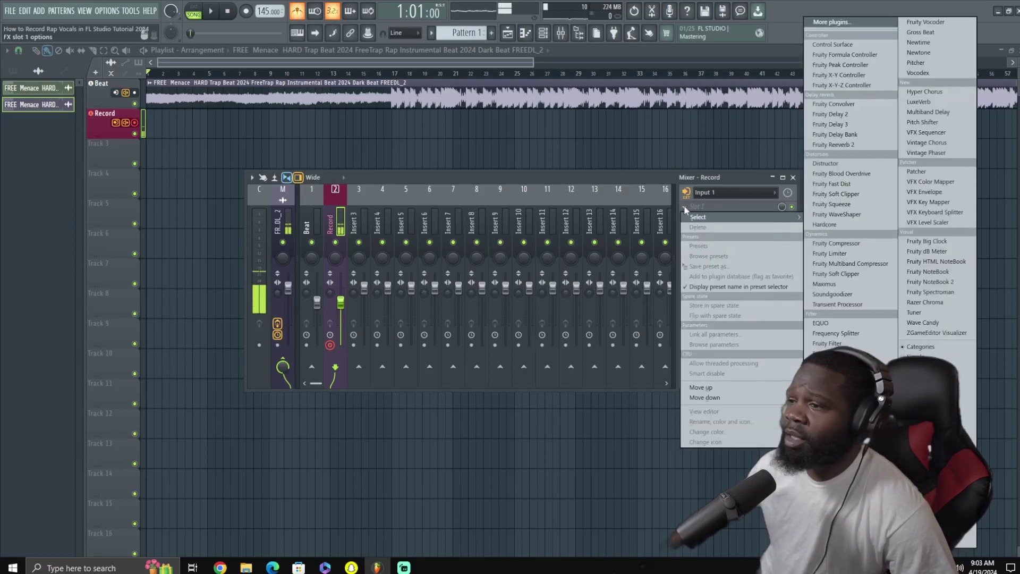
left_click(871, 243)
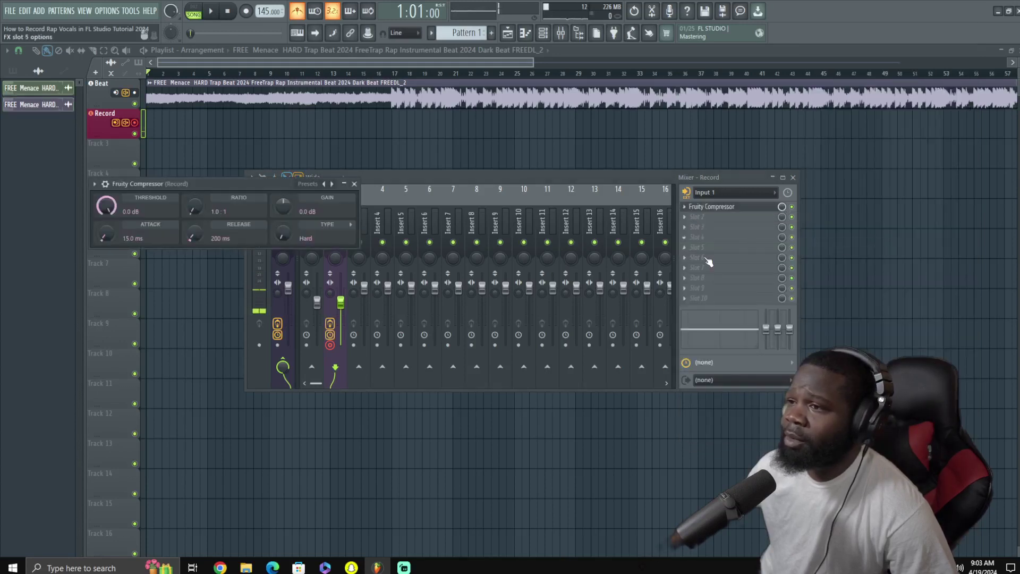
left_click(685, 298)
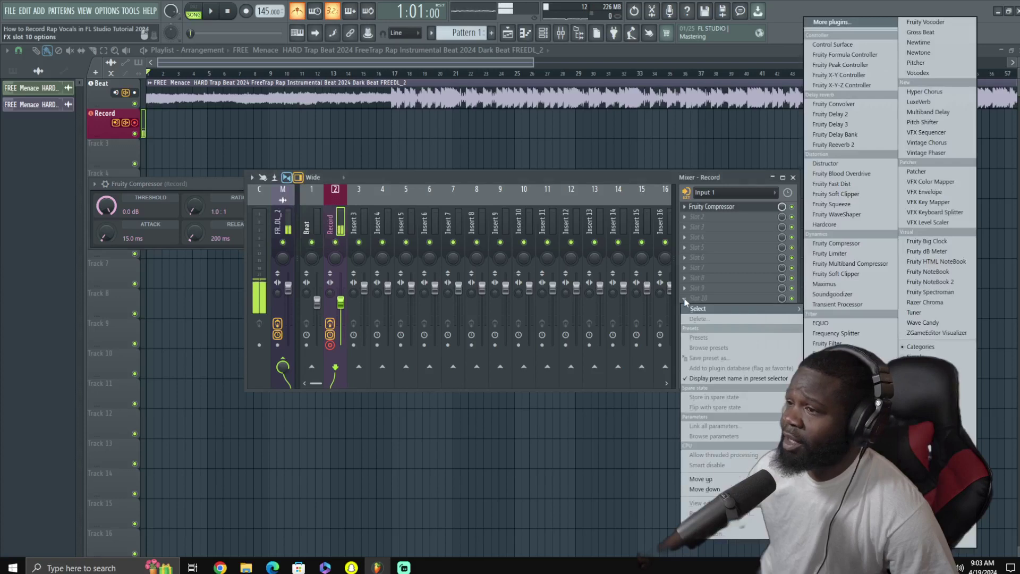
left_click(842, 253)
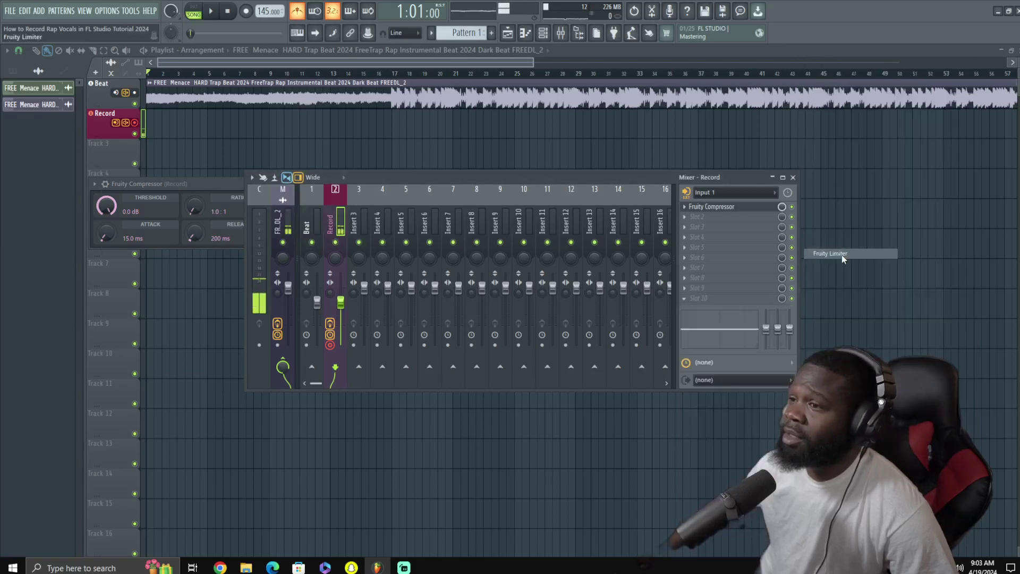
Load Fruity Parametric EQ 2 in effect slot 2 of the Record mixer track and move its window clear of the other plugins
left_click(684, 216)
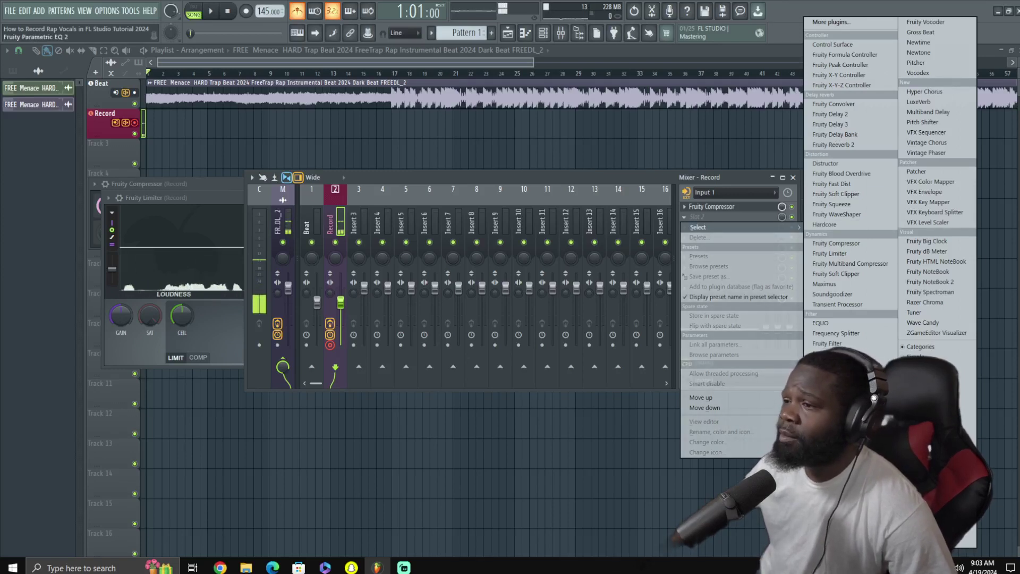
left_click(874, 377)
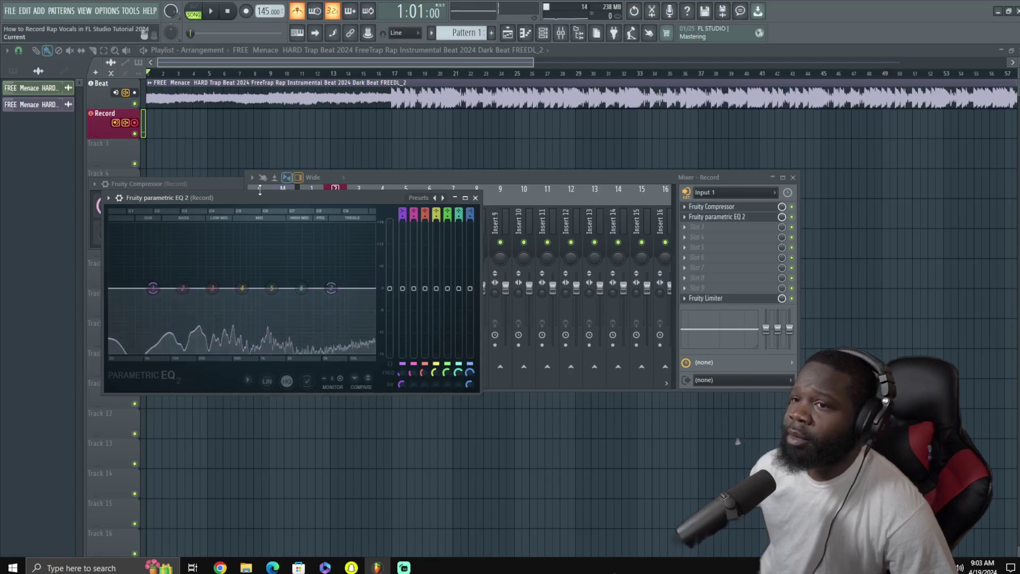
left_click_drag(227, 200, 414, 200)
Lower EQ band 1 to about -10.8 dB at 69 Hz, dip bands 2 to 6 slightly, and pull band 7 to about -16.4 dB at 5444 Hz
left_click_drag(339, 288, 342, 327)
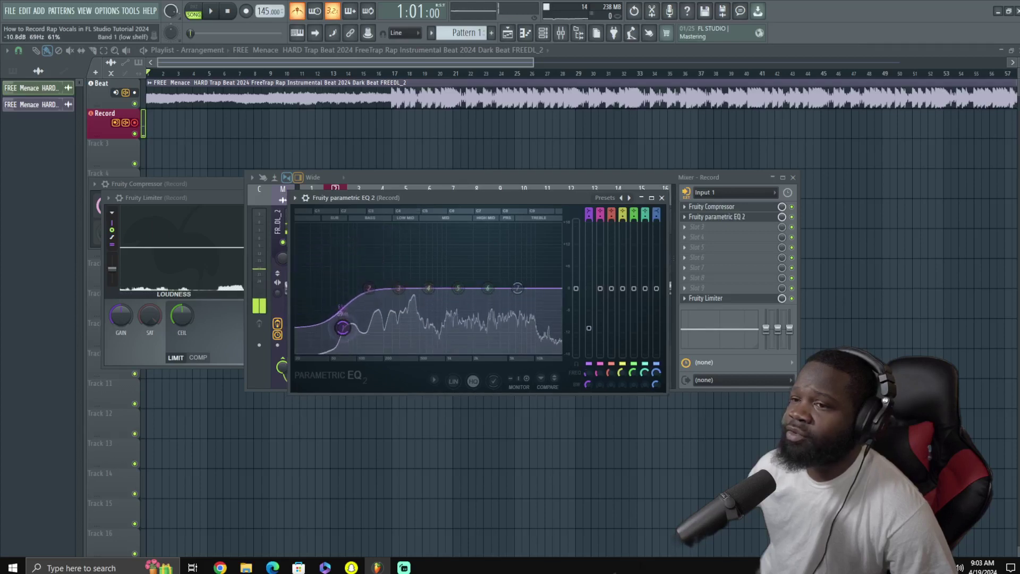
left_click_drag(369, 288, 460, 299)
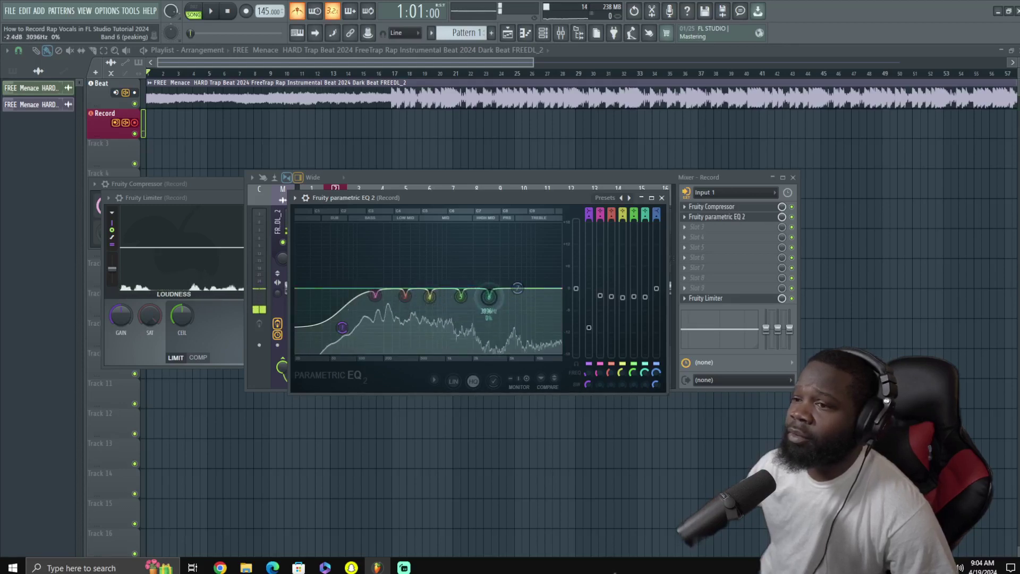
left_click_drag(521, 348, 517, 352)
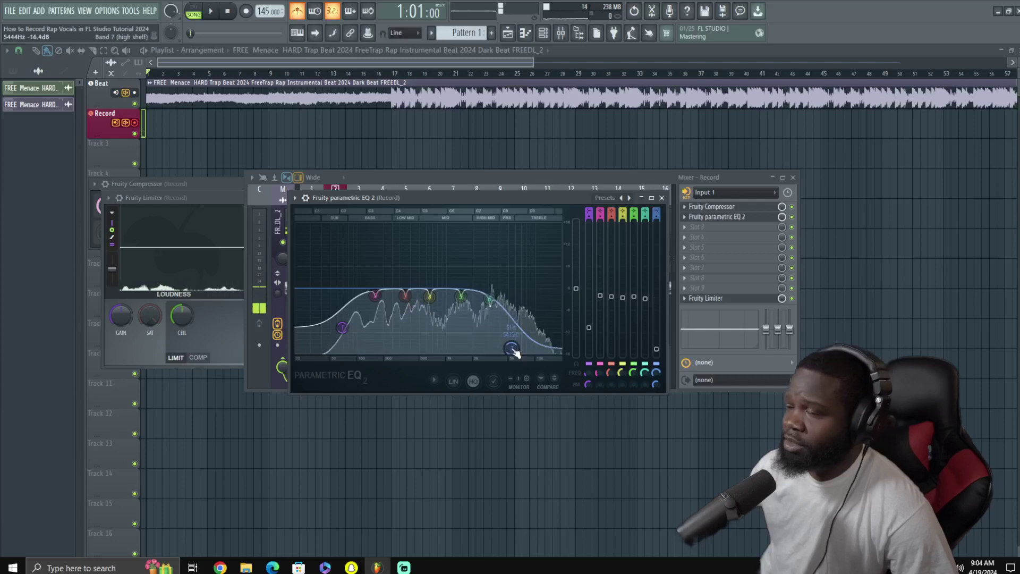
Load Maximus in effect slot 3 of the Record mixer track and reposition its window
left_click(686, 227)
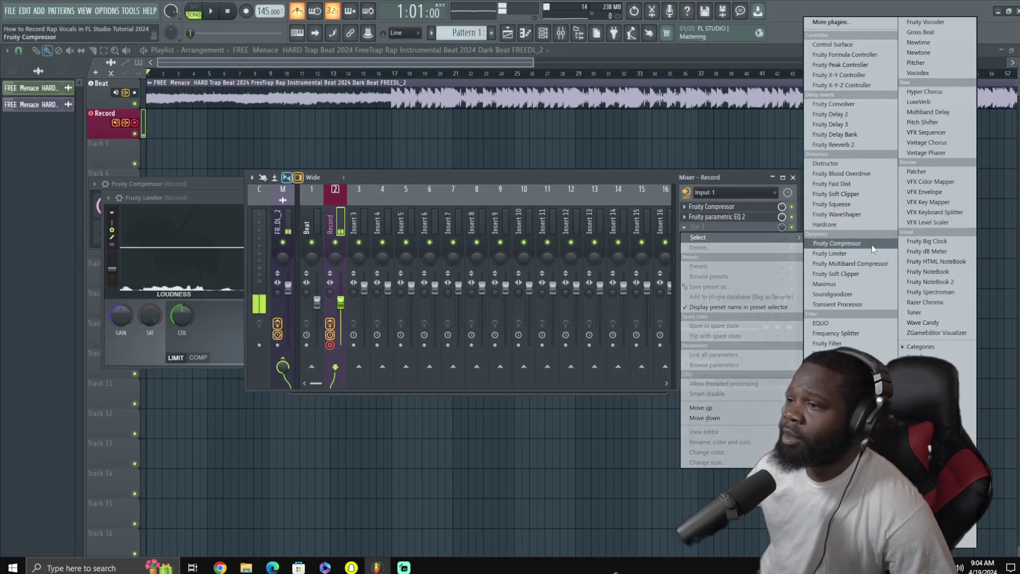
left_click(844, 285)
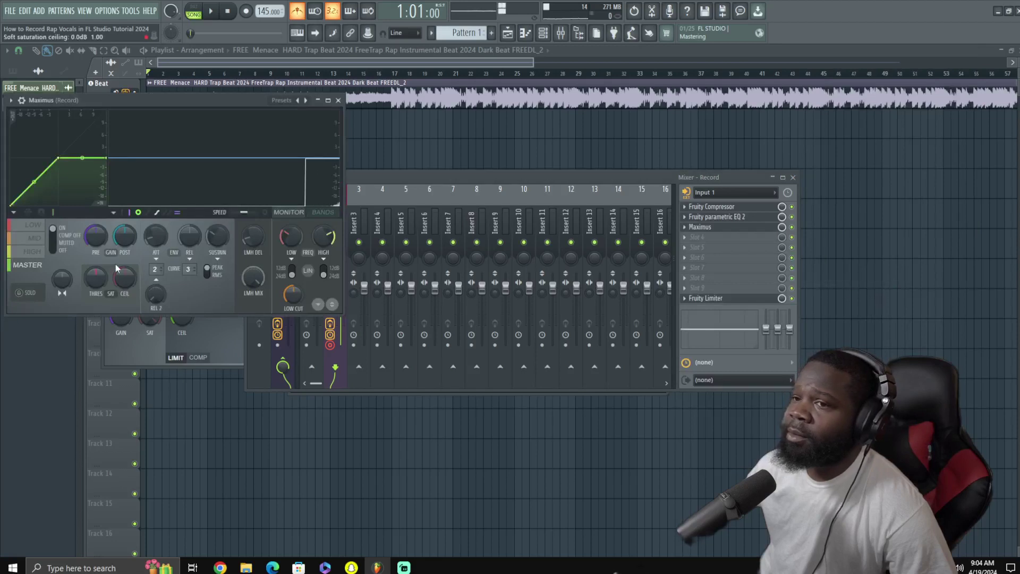
left_click_drag(248, 100, 378, 104)
Compare the Maximus de-esser presets, apply De-esser narrow-band, and close the plugin window
left_click(438, 105)
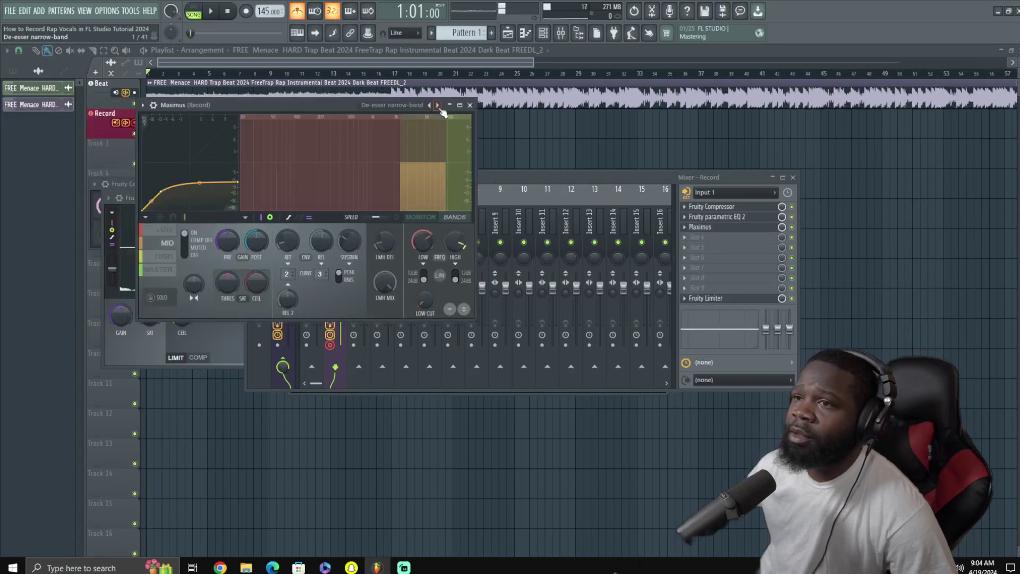
left_click(438, 104)
left_click(439, 106)
left_click(431, 106)
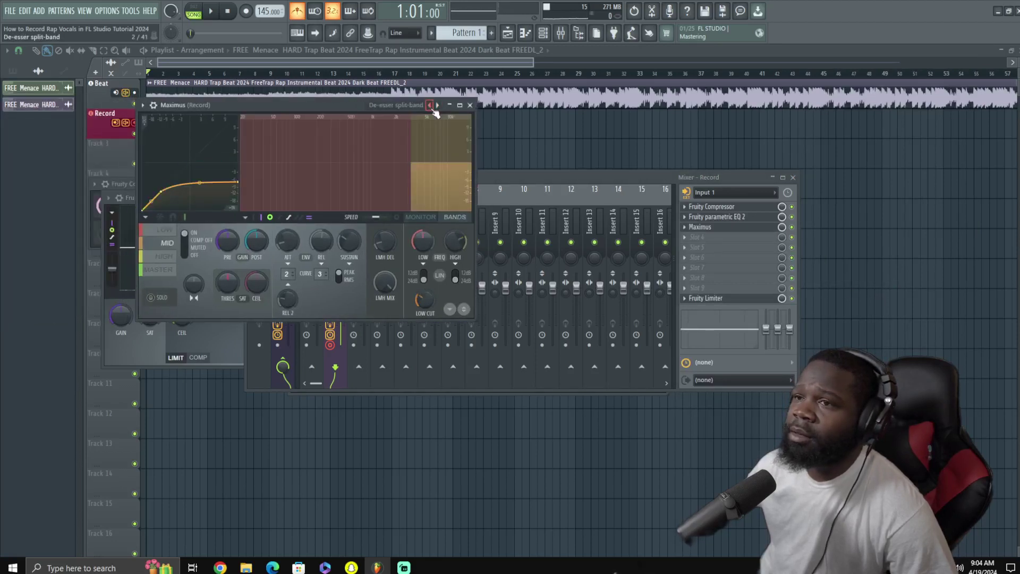
left_click(438, 105)
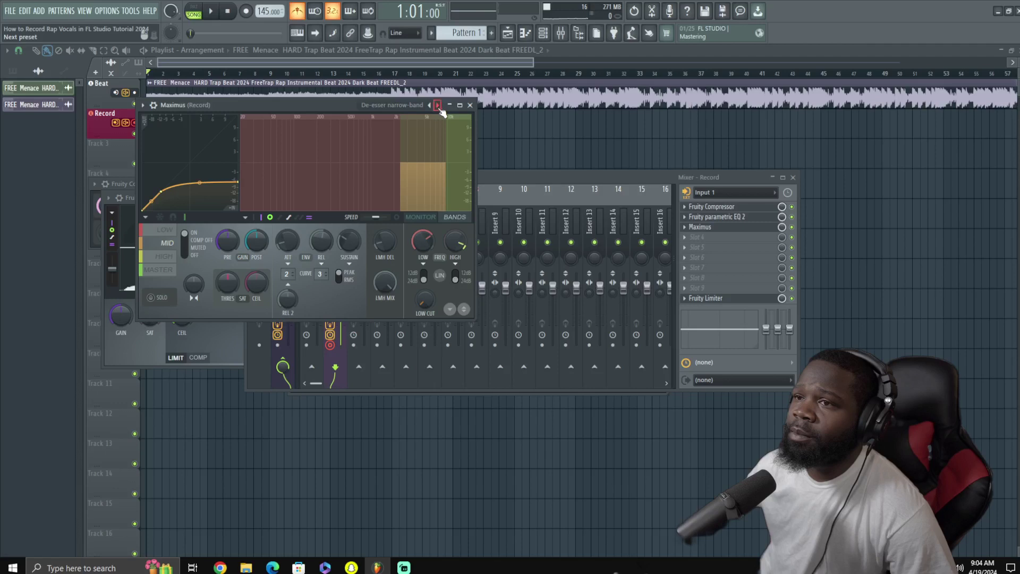
left_click(471, 106)
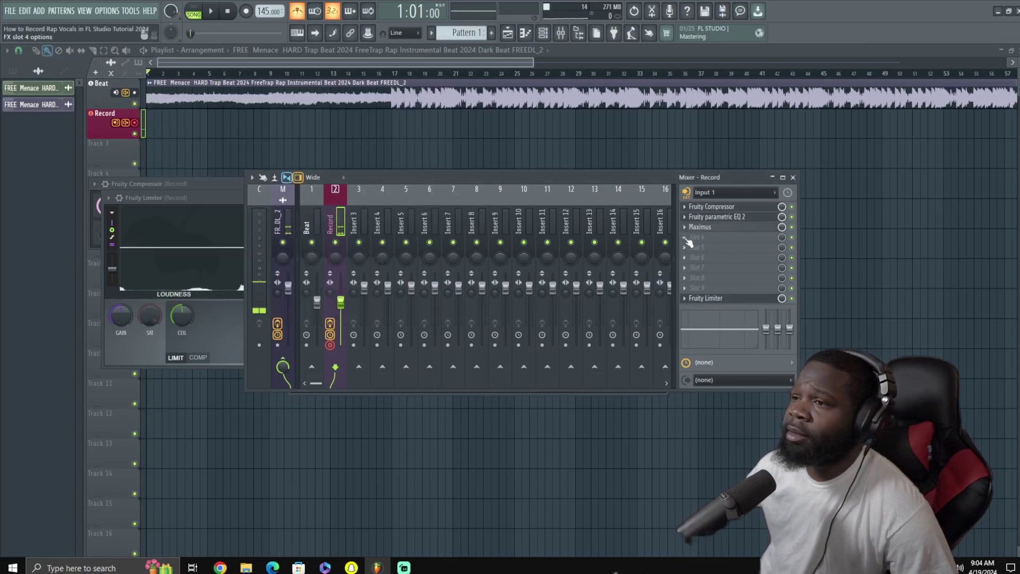
Bring up the Record track's Fruity Compressor and apply its Blower preset
left_click(738, 209)
left_click(729, 209)
left_click(729, 208)
left_click(728, 208)
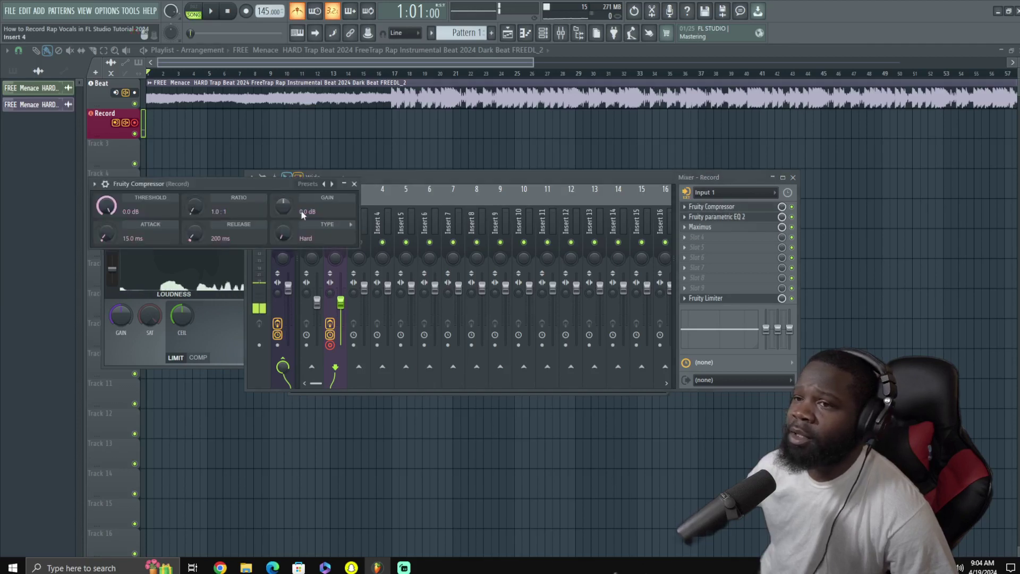
left_click(333, 185)
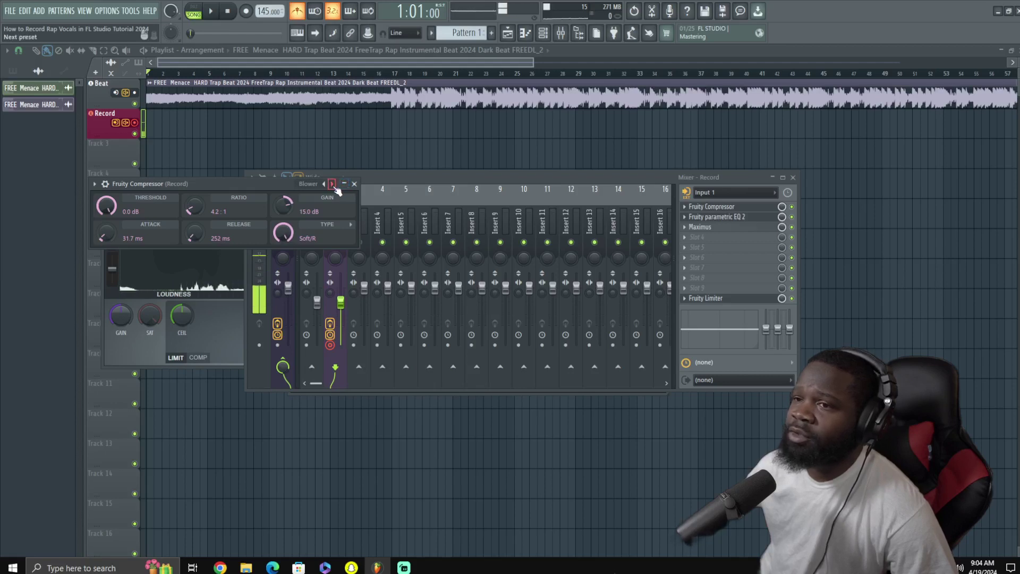
Cycle through the other Fruity Compressor presets back to Blower and close the compressor window
left_click(333, 185)
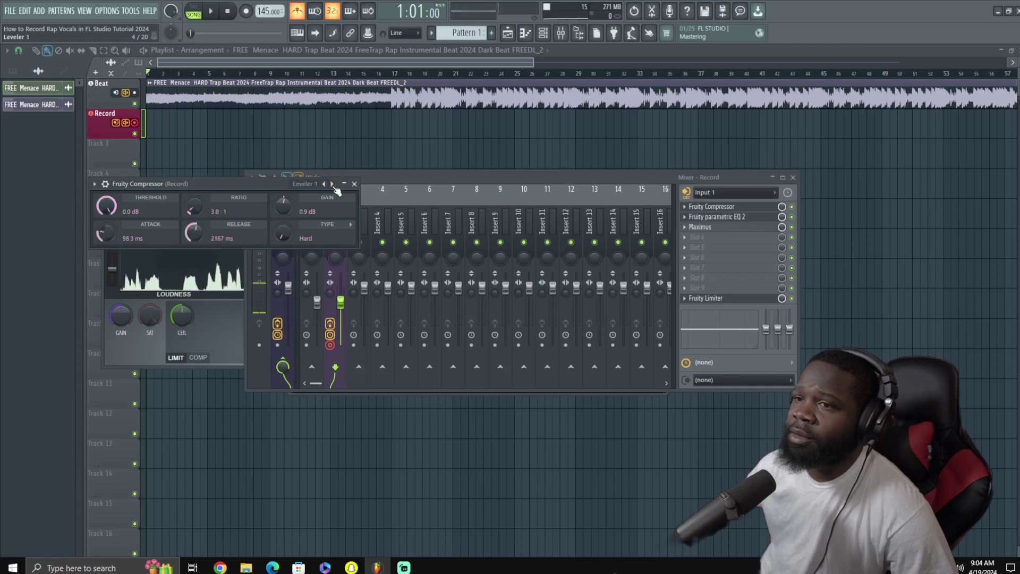
left_click(333, 185)
left_click(333, 185)
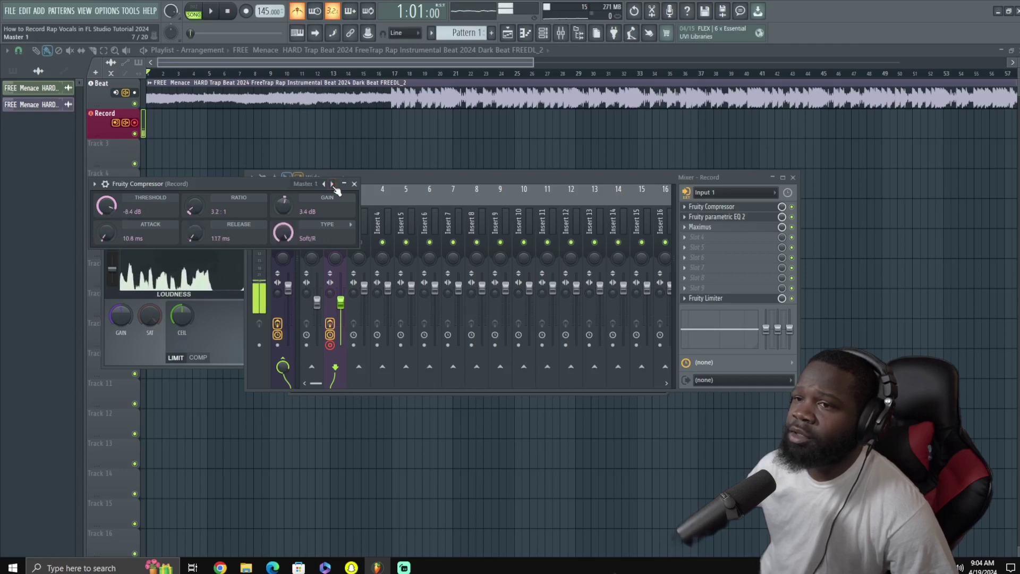
left_click(334, 185)
left_click(333, 185)
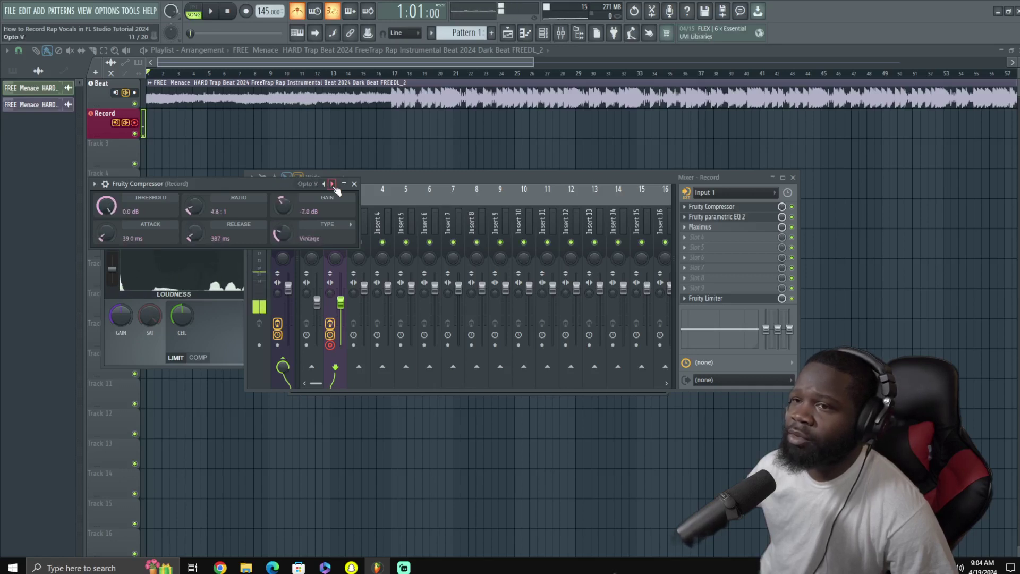
left_click(333, 185)
left_click(333, 185)
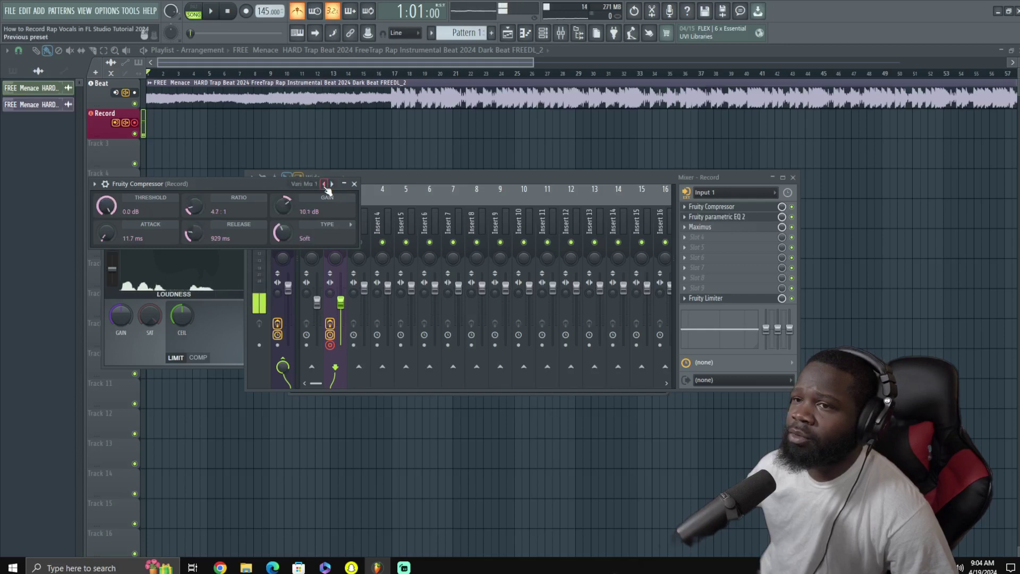
left_click(325, 185)
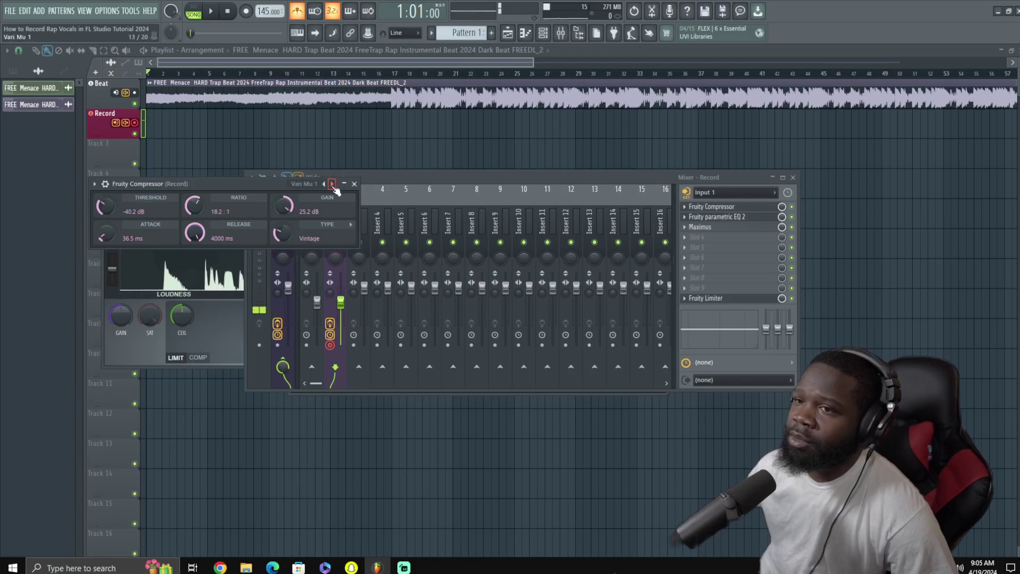
left_click(333, 184)
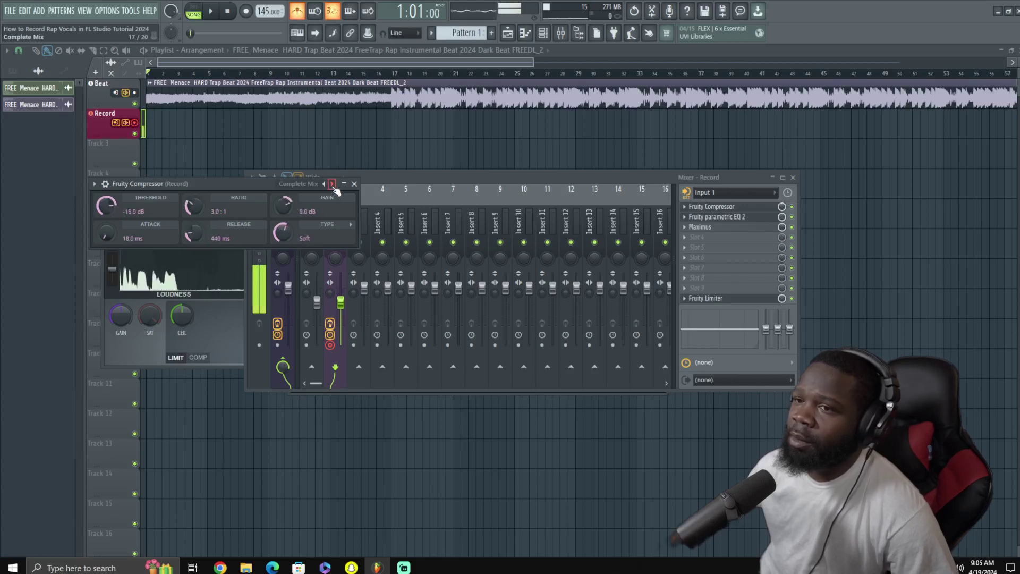
left_click(332, 184)
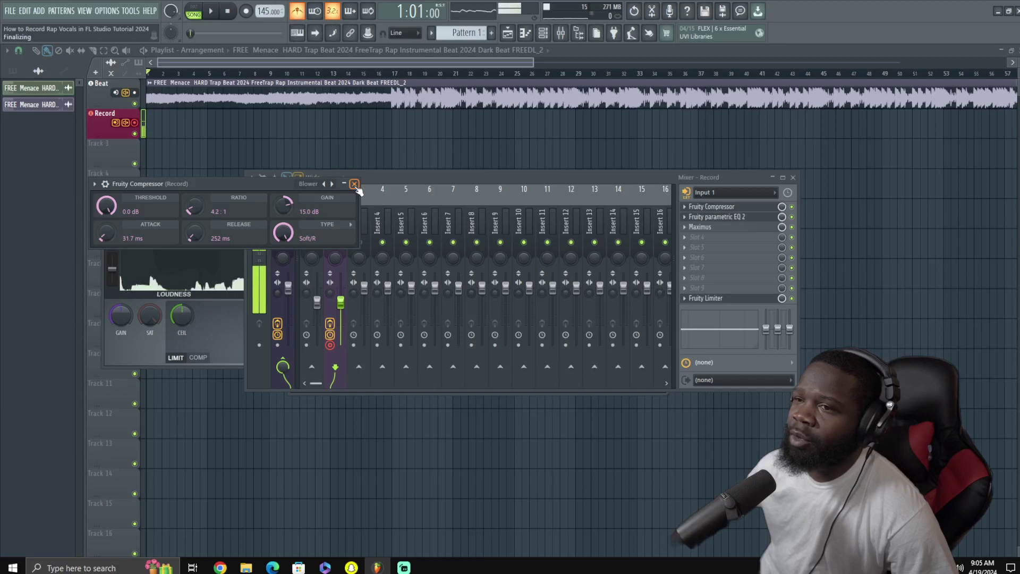
left_click(355, 184)
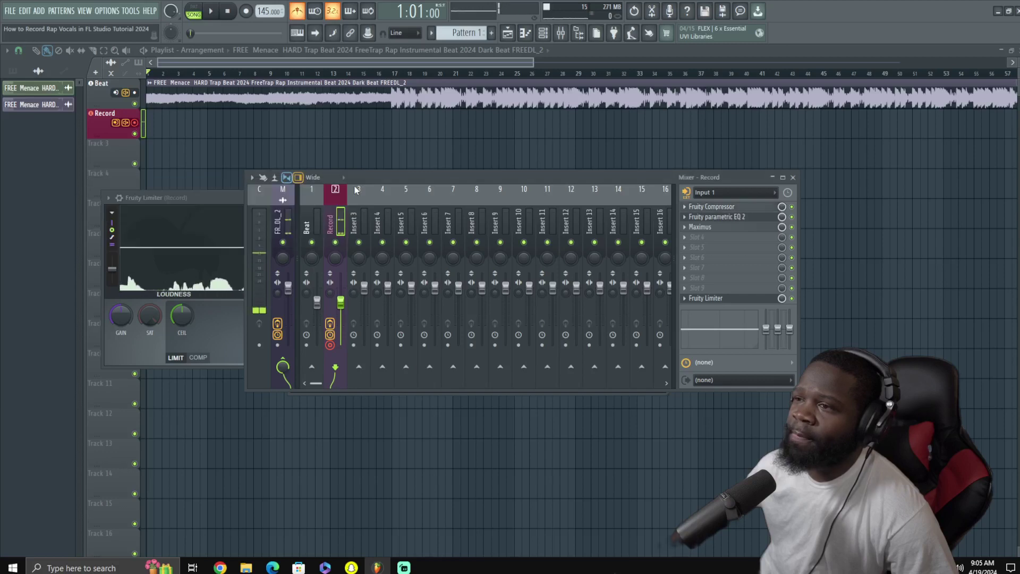
Load Auto-Tune Access in effect slot 4 of the Record mixer track and reposition its window
left_click(685, 238)
left_click(822, 23)
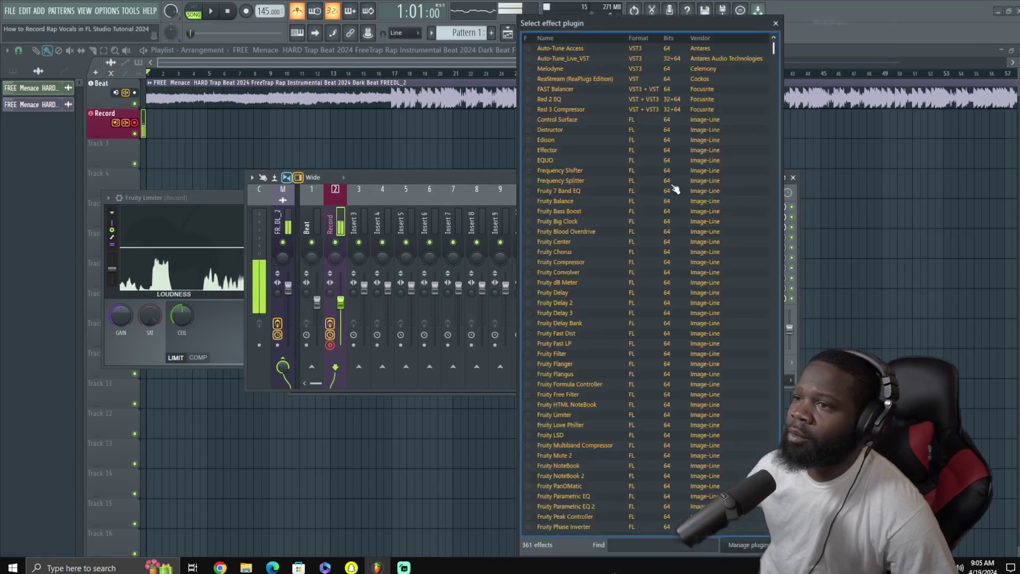
double_click(569, 49)
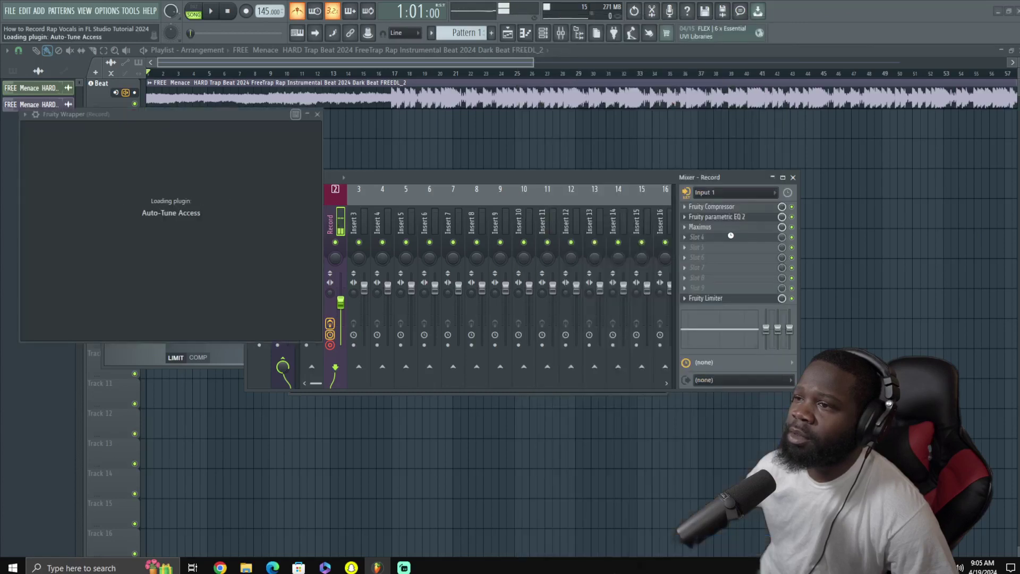
left_click_drag(207, 114, 327, 173)
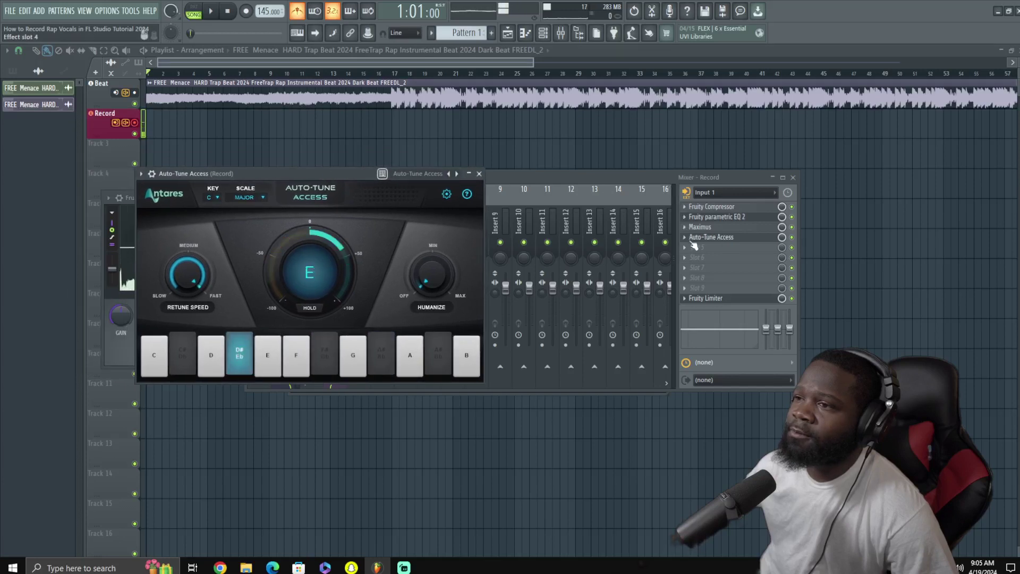
Replace Auto-Tune Access in effect slot 4 with Auto-Tune_Live_VST and reposition its window
left_click(686, 238)
mouse_move(697, 252)
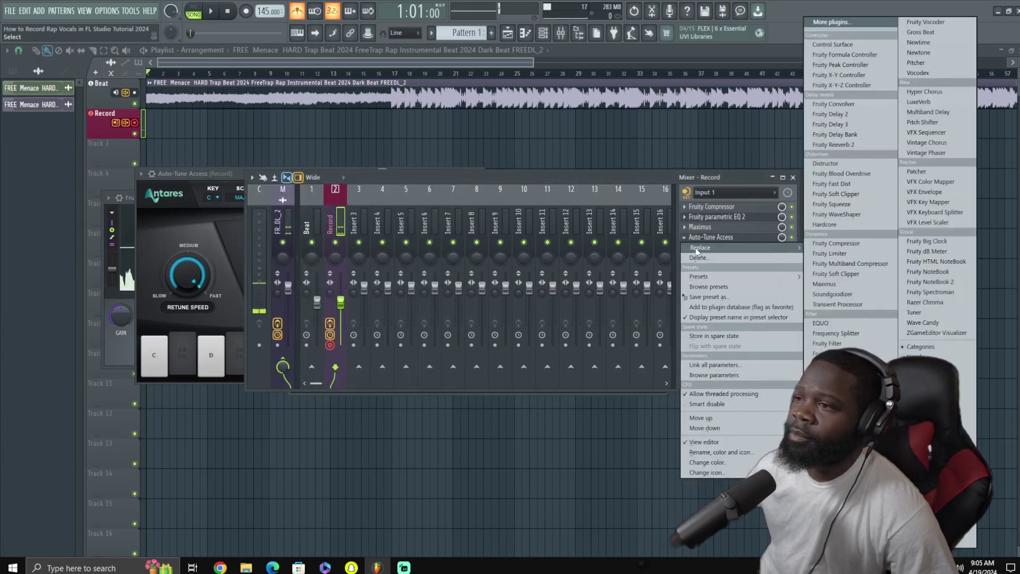
left_click(832, 23)
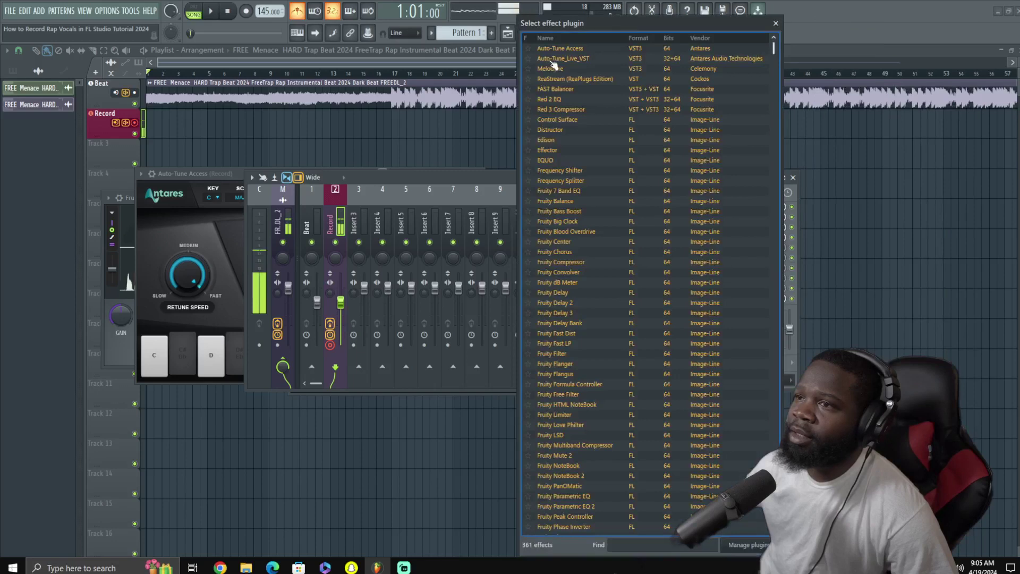
double_click(565, 60)
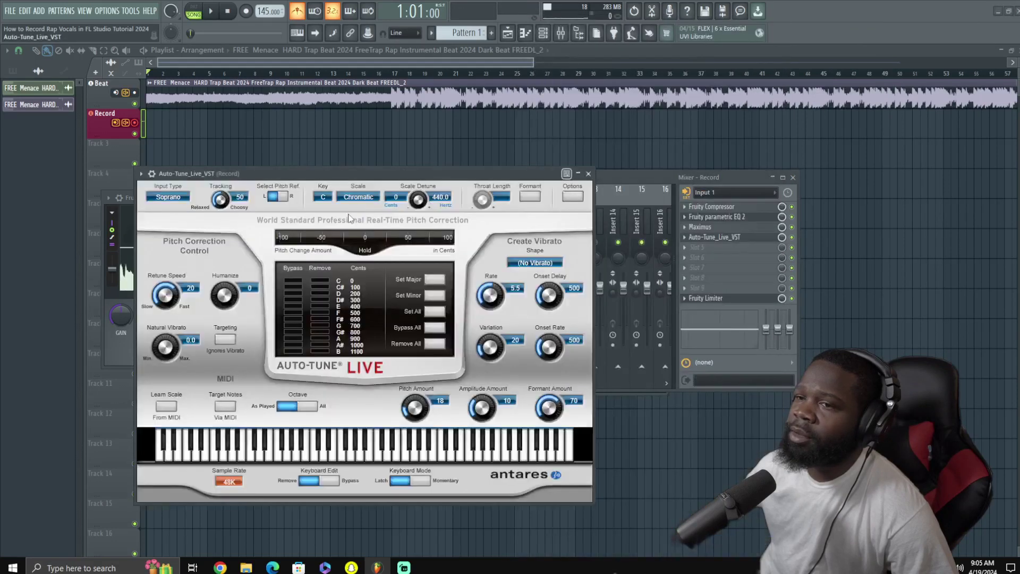
left_click_drag(369, 176, 516, 182)
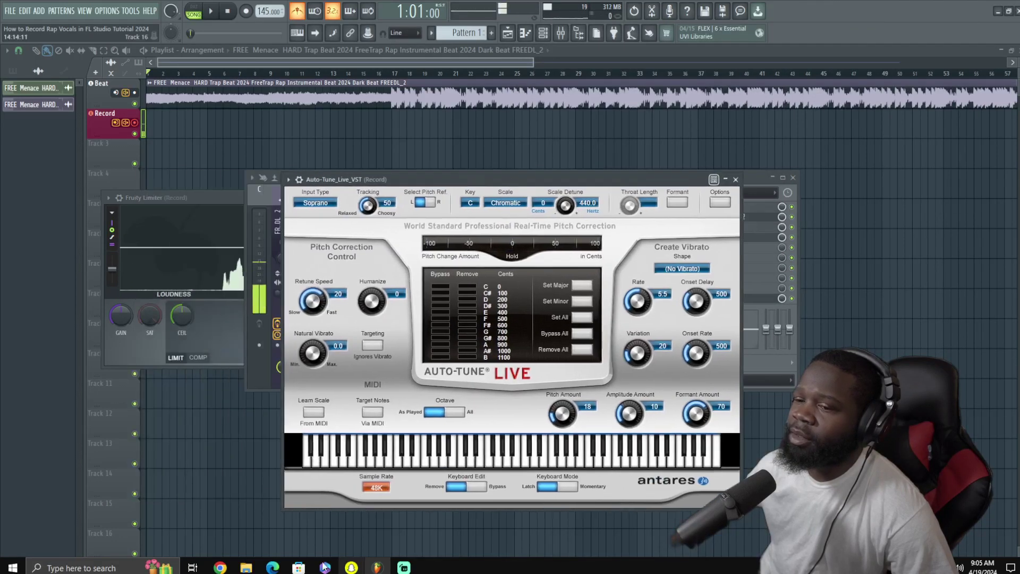
Check the beat's key in the Tunebat Analyzer results in Microsoft Edge, then return to FL Studio
mouse_move(280, 570)
left_click(329, 521)
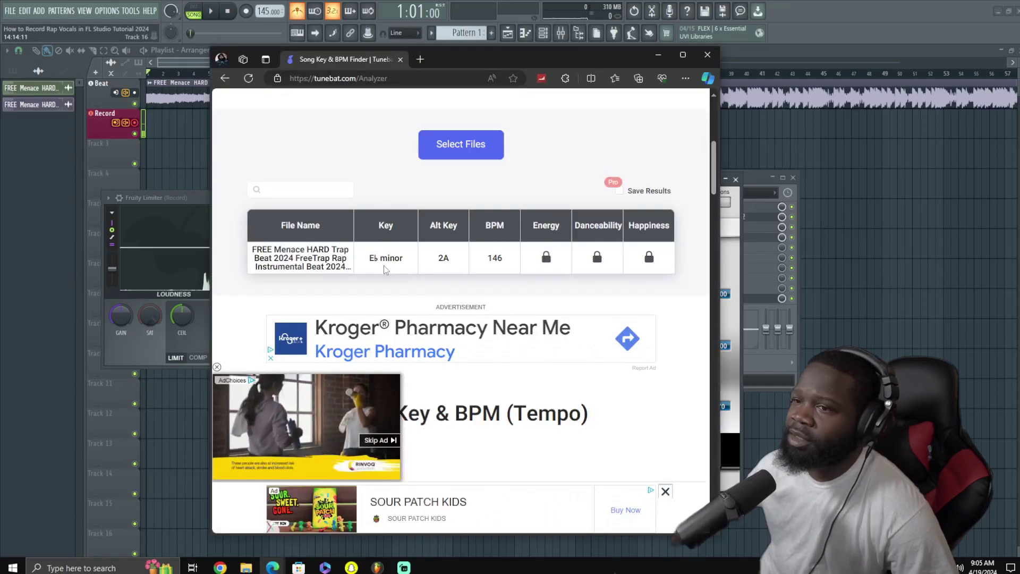
left_click(659, 54)
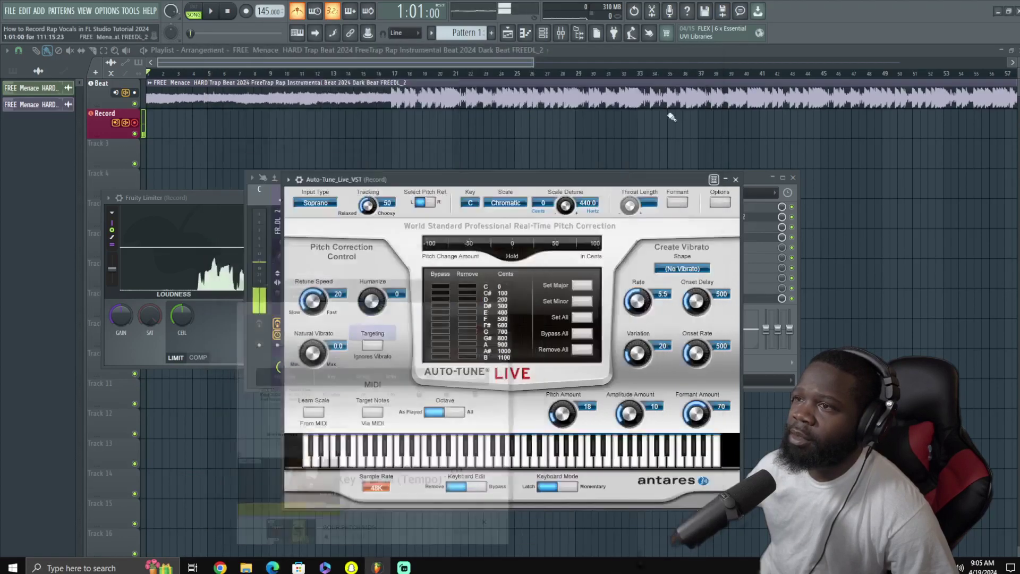
Set Auto-Tune Live's input type to Low Male and its scale to Minor
left_click(319, 203)
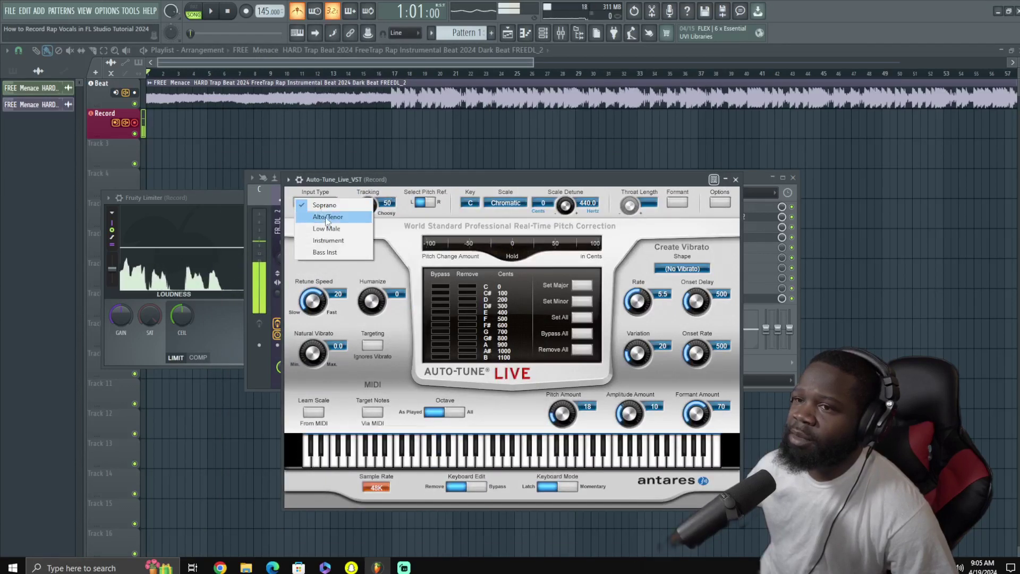
left_click(346, 229)
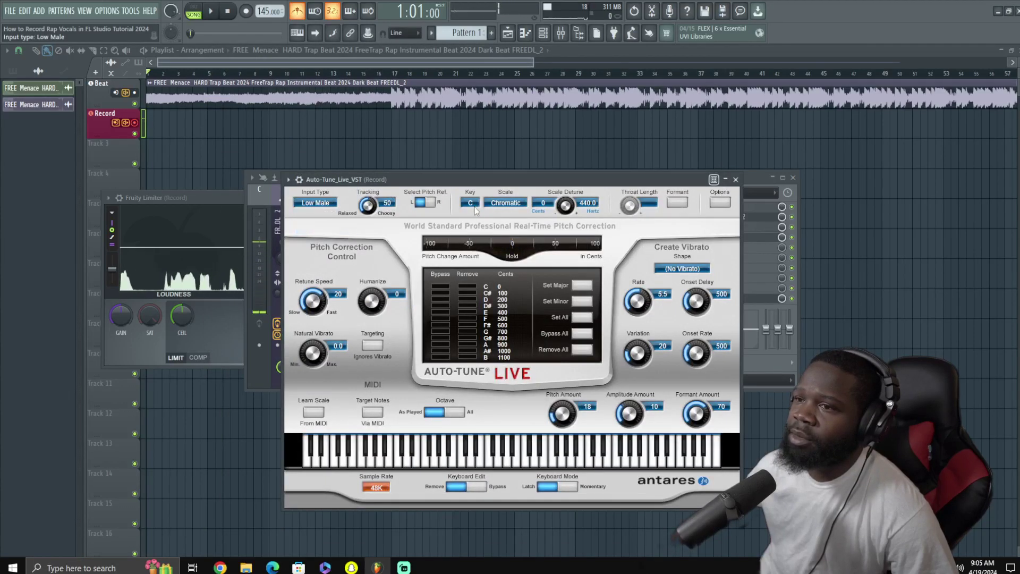
left_click(505, 203)
left_click(515, 221)
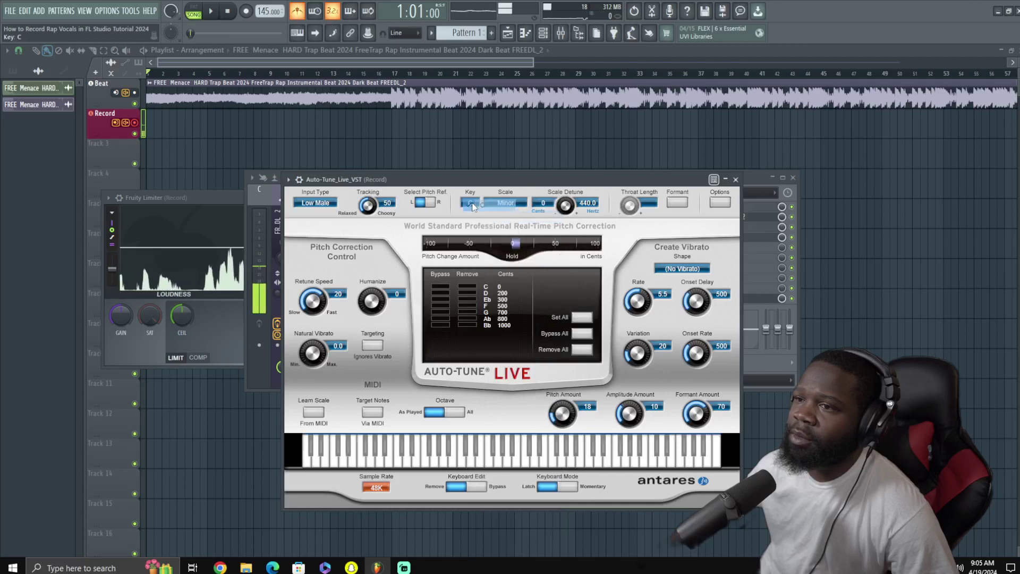
Set Auto-Tune Live's key to D# with the Minor scale to match the beat
left_click(472, 204)
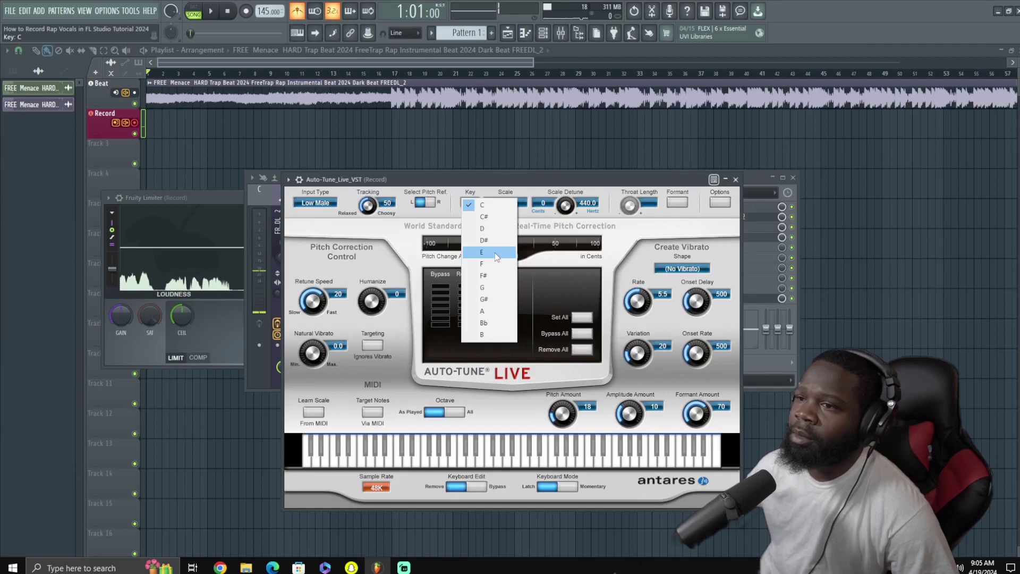
left_click(484, 205)
left_click(505, 204)
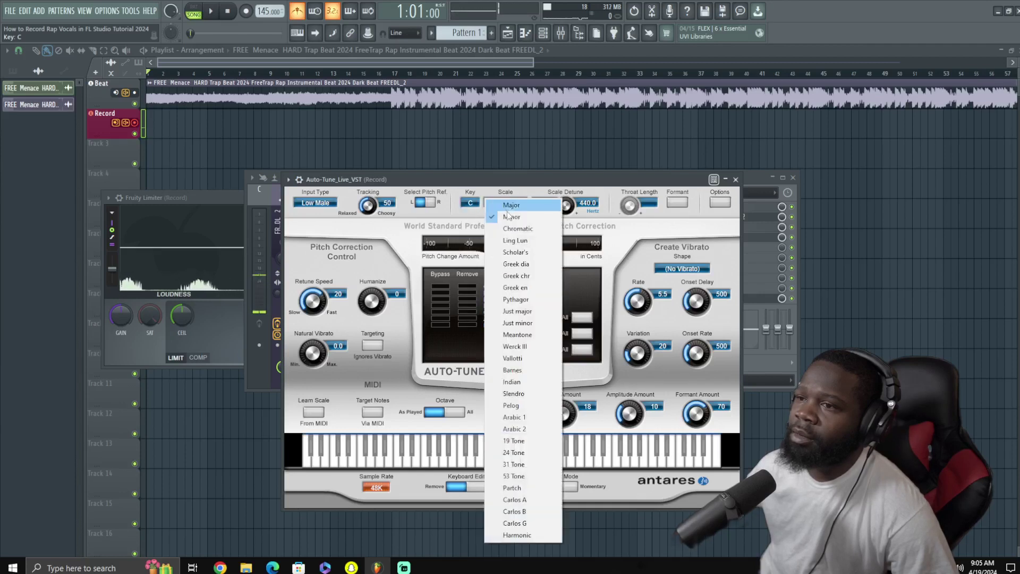
left_click(502, 217)
left_click(471, 203)
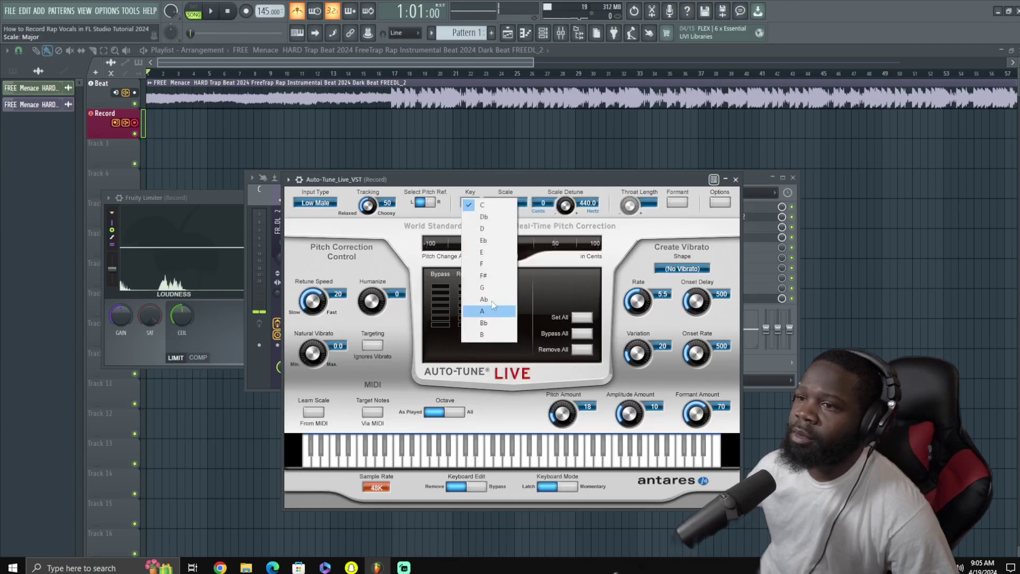
left_click(497, 240)
left_click(502, 205)
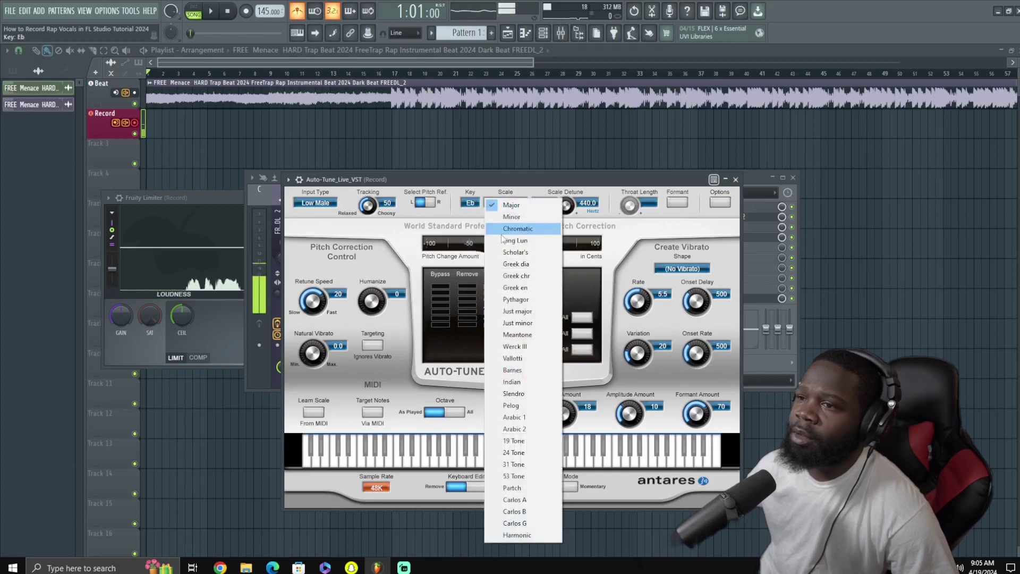
left_click(502, 228)
left_click(471, 203)
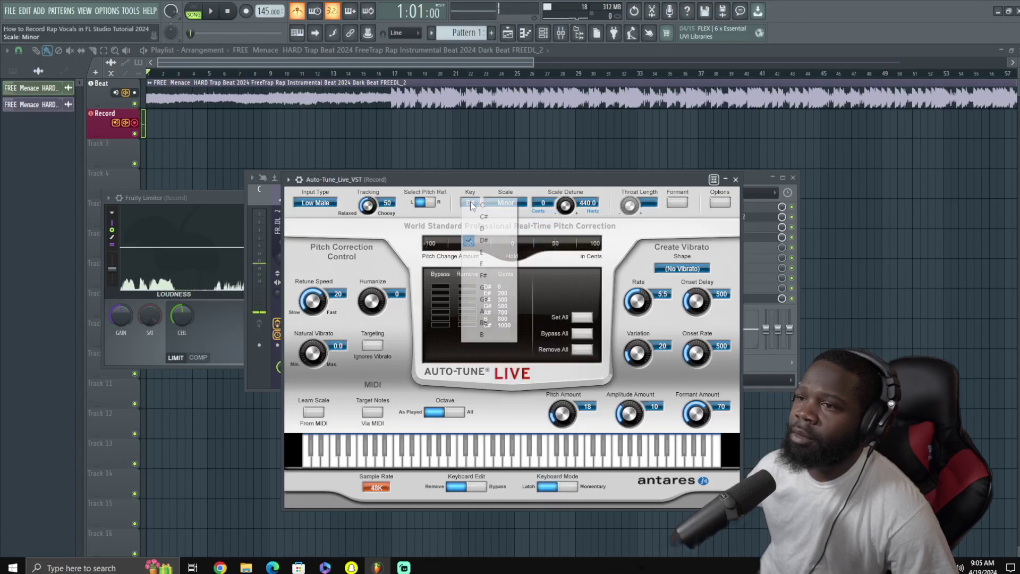
left_click(493, 243)
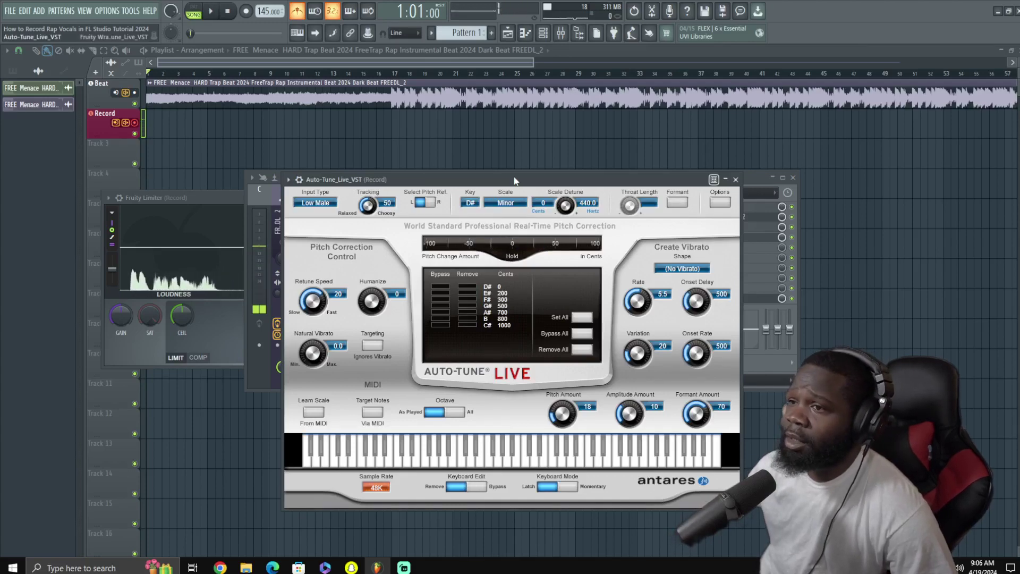
Reposition the Auto-Tune Live window and set Humanize to 50 and Retune Speed to 40
left_click_drag(516, 180, 376, 159)
left_click_drag(175, 280, 247, 210)
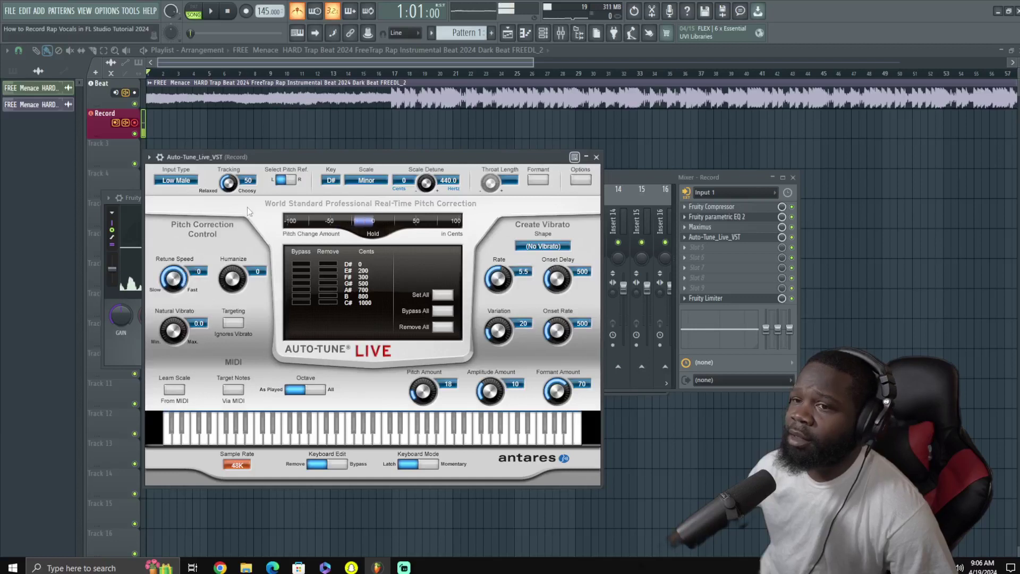
left_click_drag(244, 285, 232, 286)
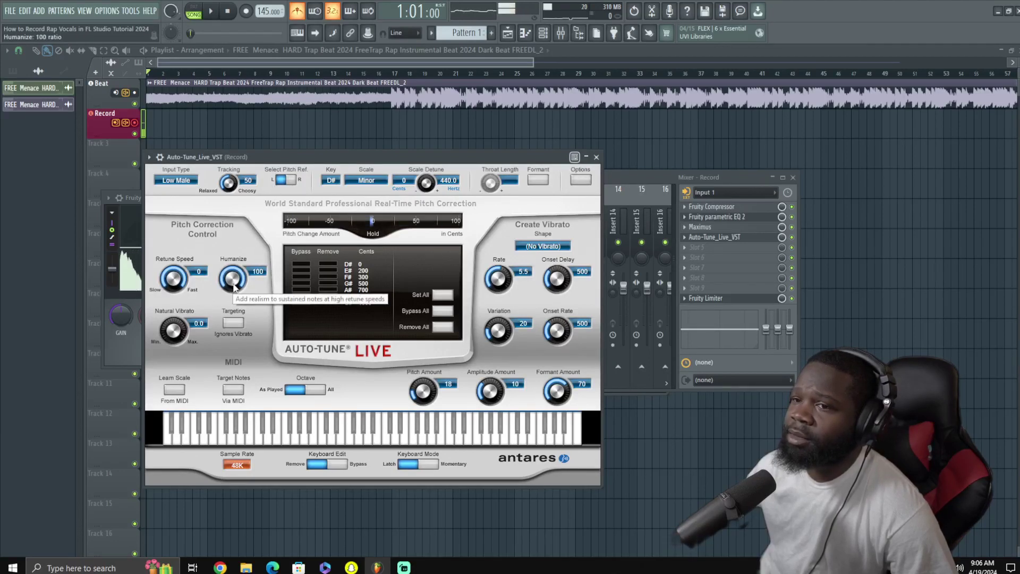
left_click_drag(233, 287, 252, 355)
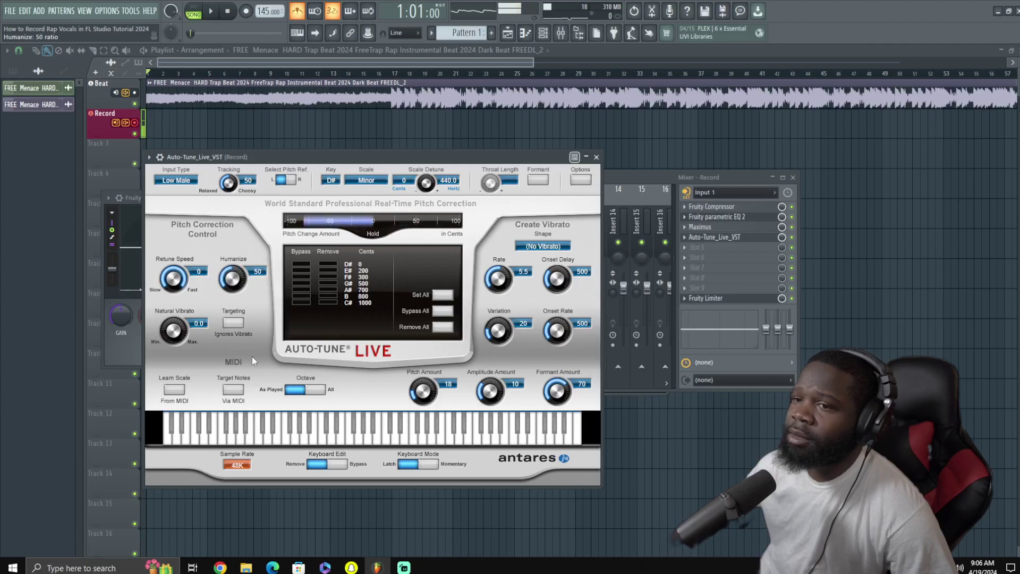
left_click_drag(174, 293, 185, 349)
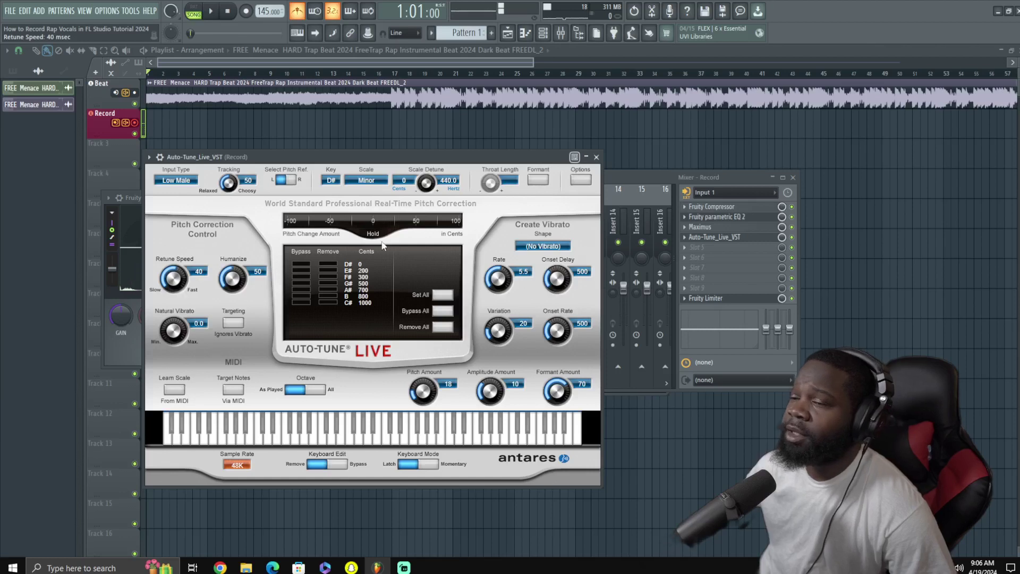
Try the Soprano input type in Auto-Tune Live, then return it to Low Male
left_click(176, 180)
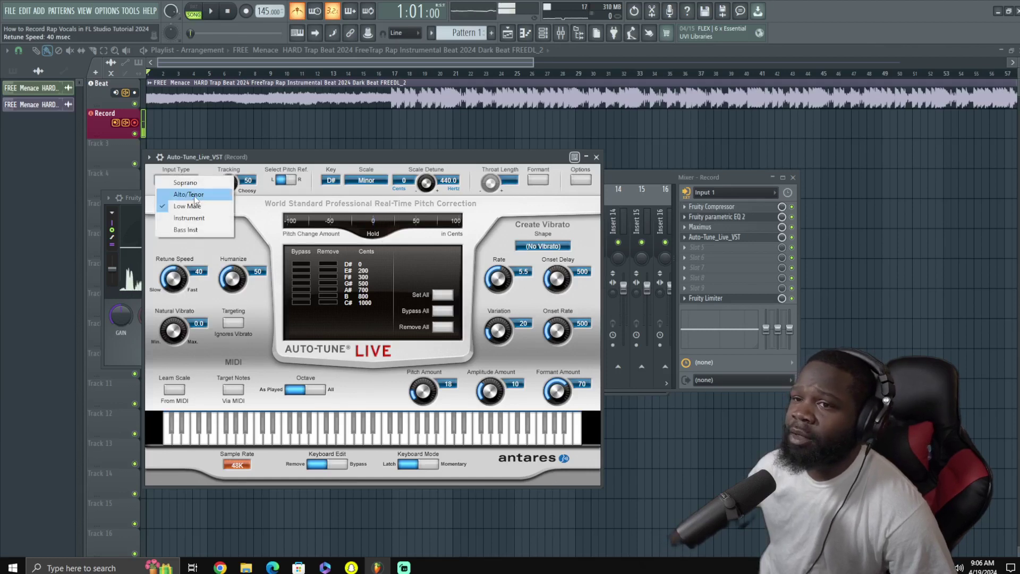
left_click(186, 182)
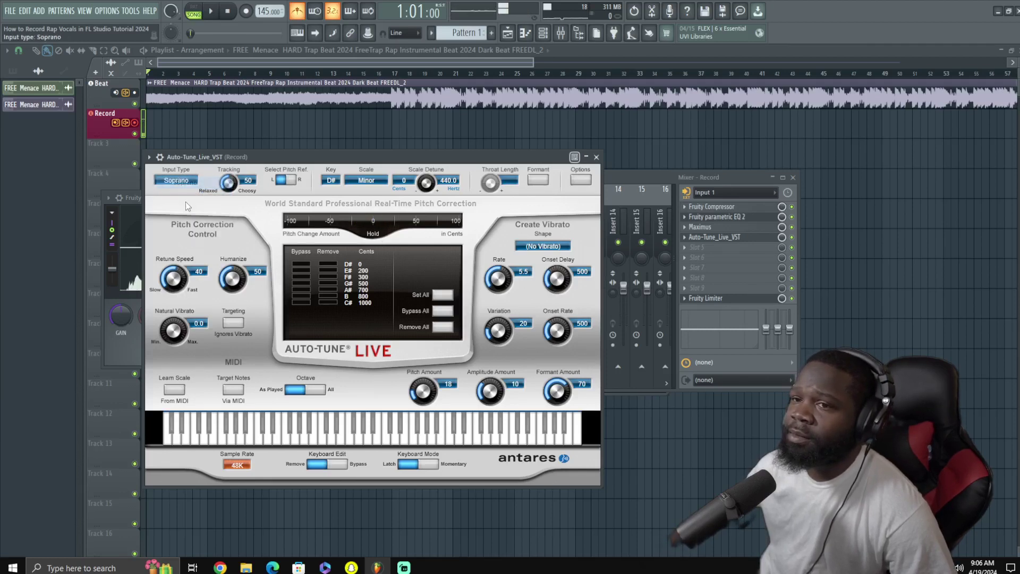
left_click(186, 181)
left_click(186, 183)
left_click(186, 180)
left_click(186, 203)
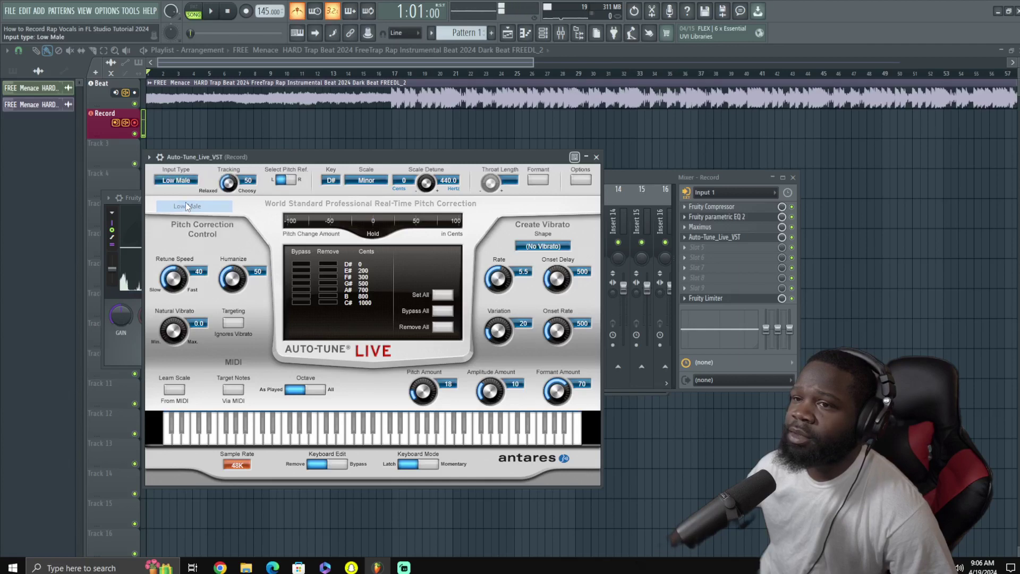
Minimise the Auto-Tune Live window and rename mixer track Insert 3 as Reverb Bus
left_click(586, 156)
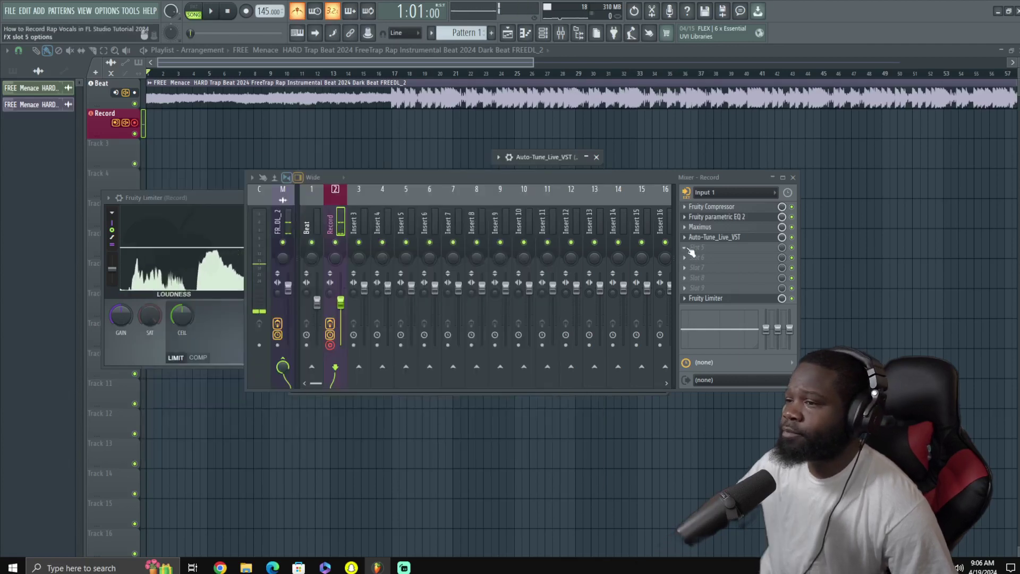
right_click(356, 228)
left_click(394, 199)
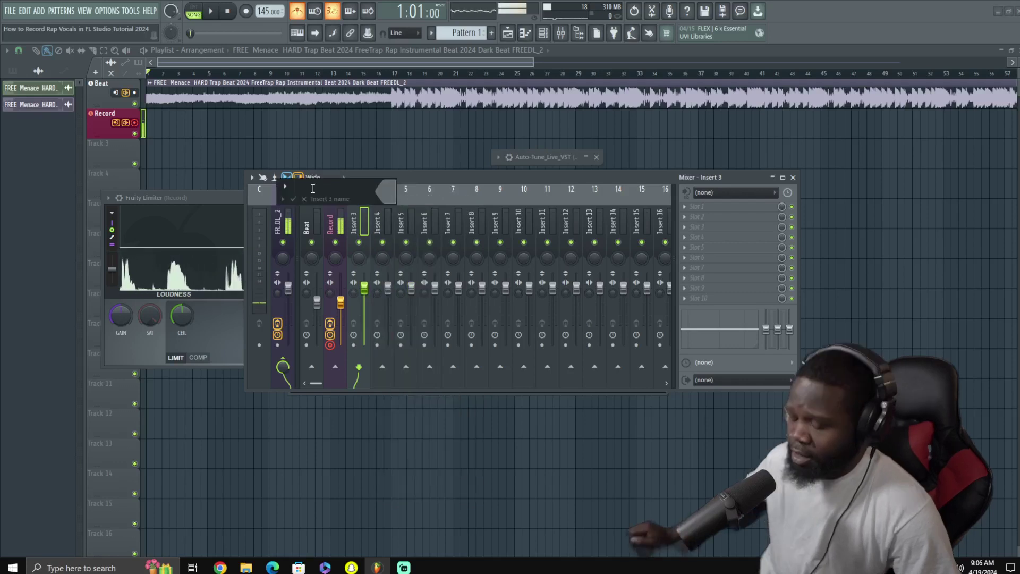
type("Reverb")
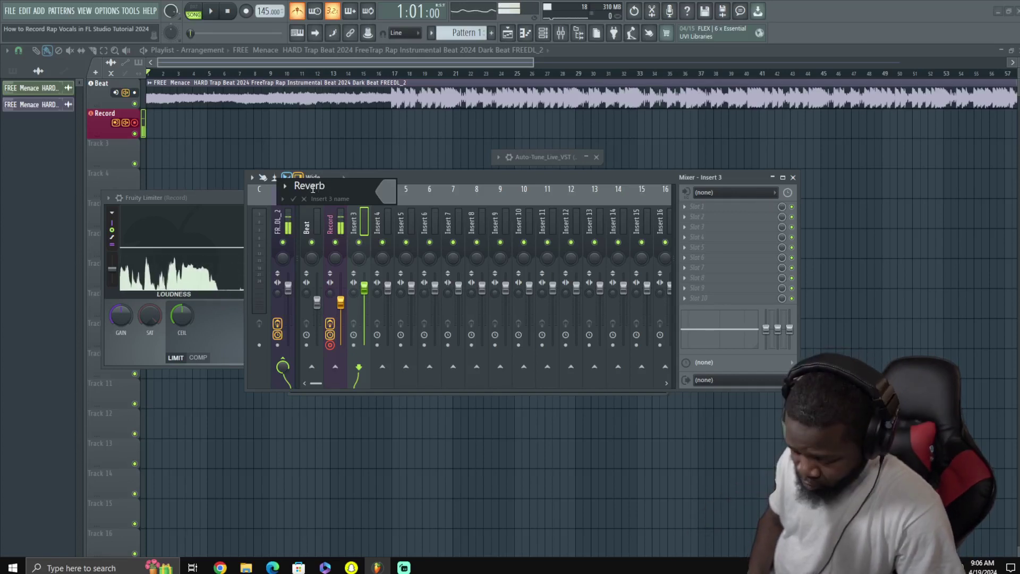
type(" Bus")
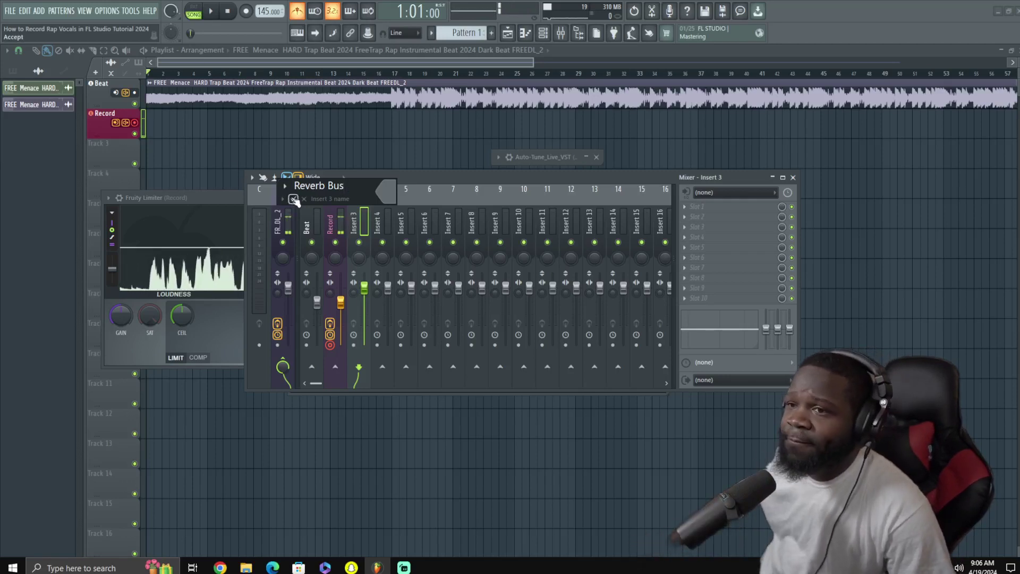
left_click(293, 199)
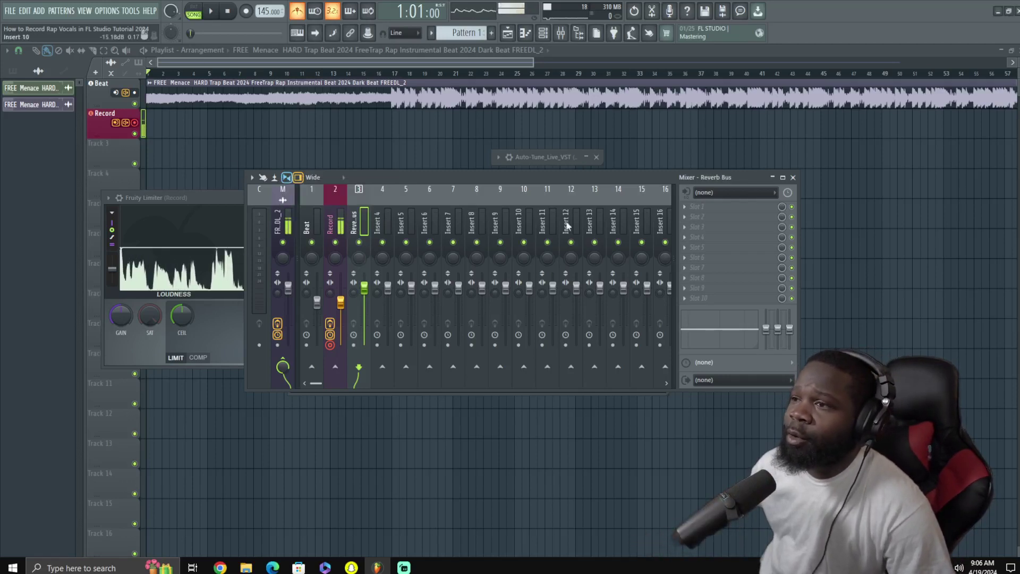
Load Fruity Reeverb 2 in effect slot 1 of the Reverb Bus track and enable its send to the Record track
left_click(689, 213)
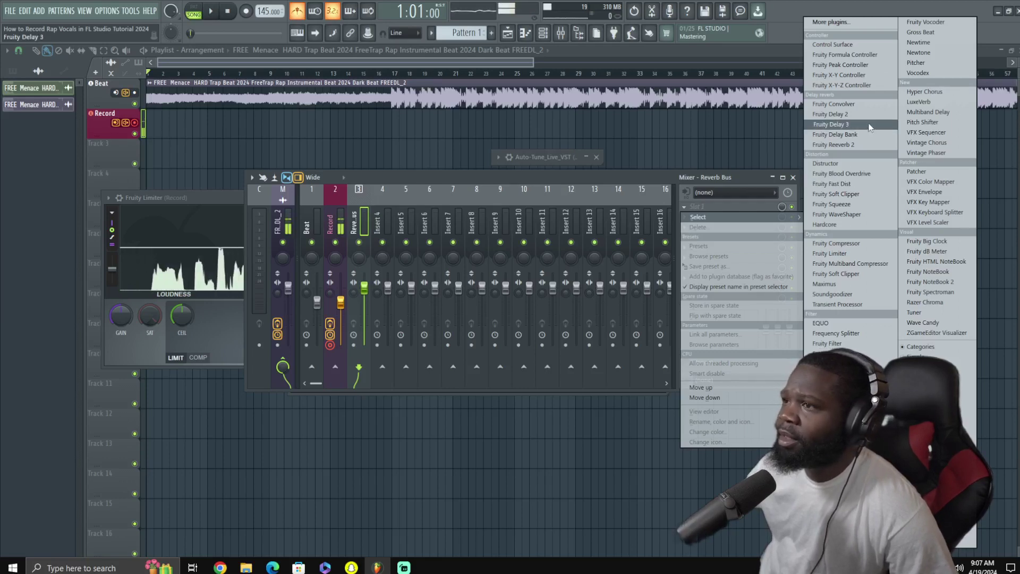
left_click(852, 145)
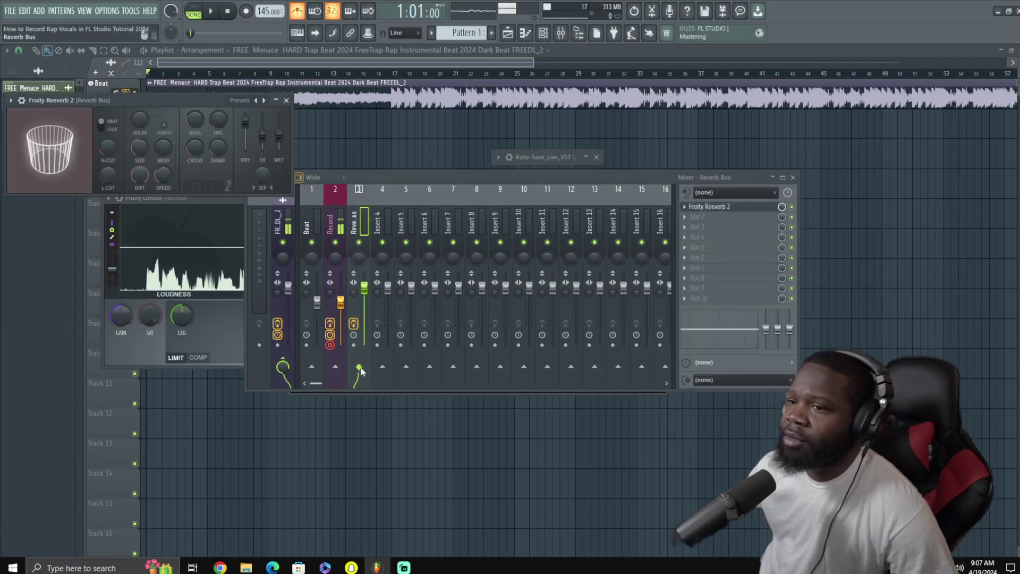
left_click(359, 367)
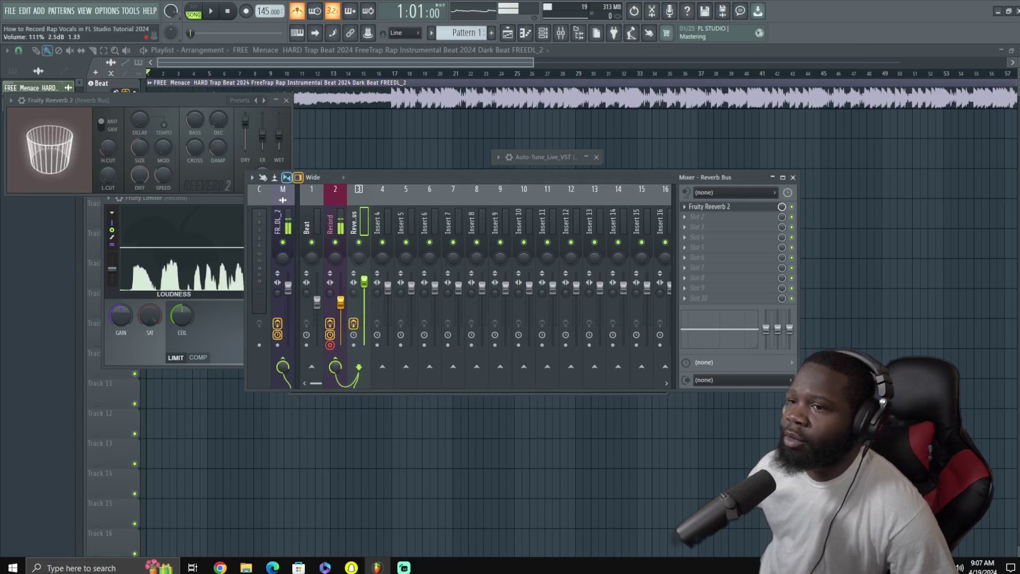
Select the Large Hall preset in Fruity Reeverb 2 and audition the Reverb Bus with its fader raised
left_click_drag(364, 281, 364, 273)
left_click(264, 101)
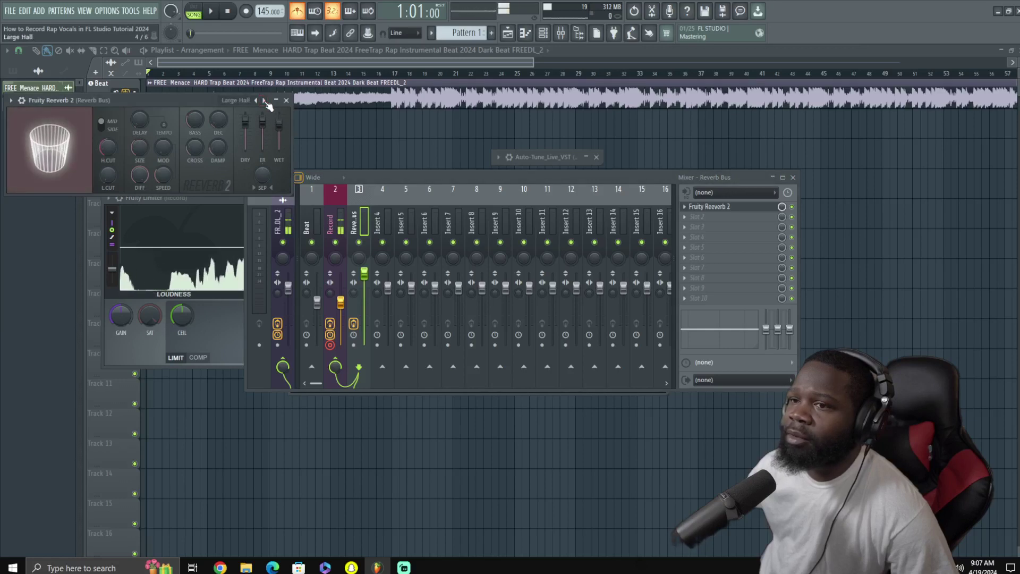
left_click(360, 244)
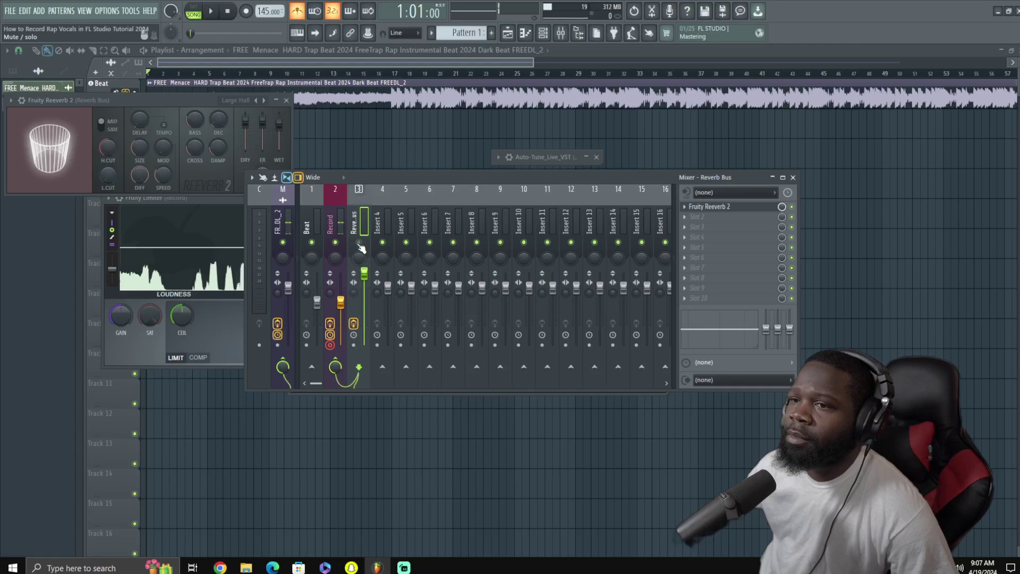
Route the selected channels to the Reverb Bus mixer track and lower its fader back to the default level
right_click(360, 372)
left_click(359, 372)
left_click_drag(336, 368, 336, 367)
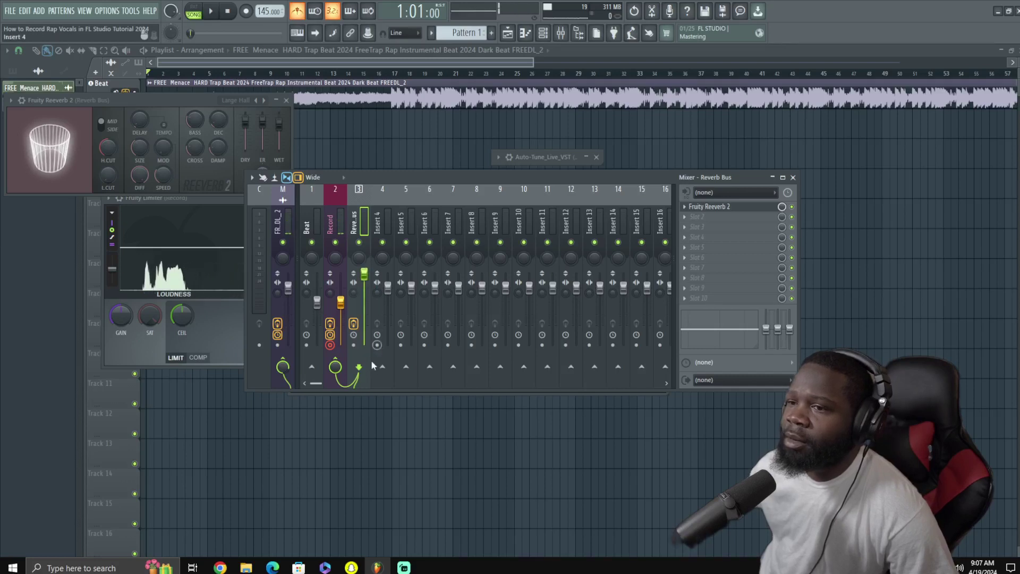
right_click(360, 371)
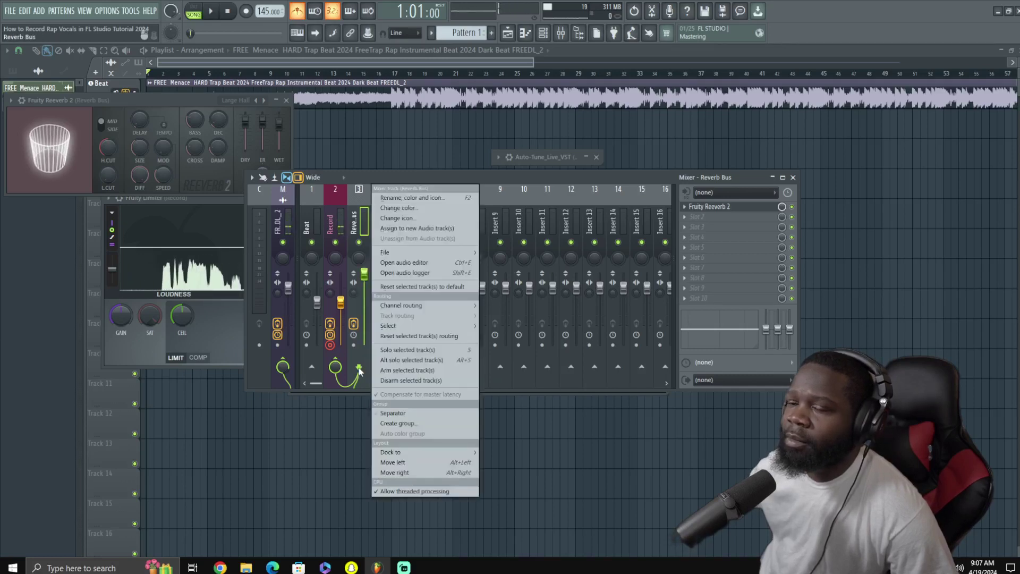
mouse_move(407, 307)
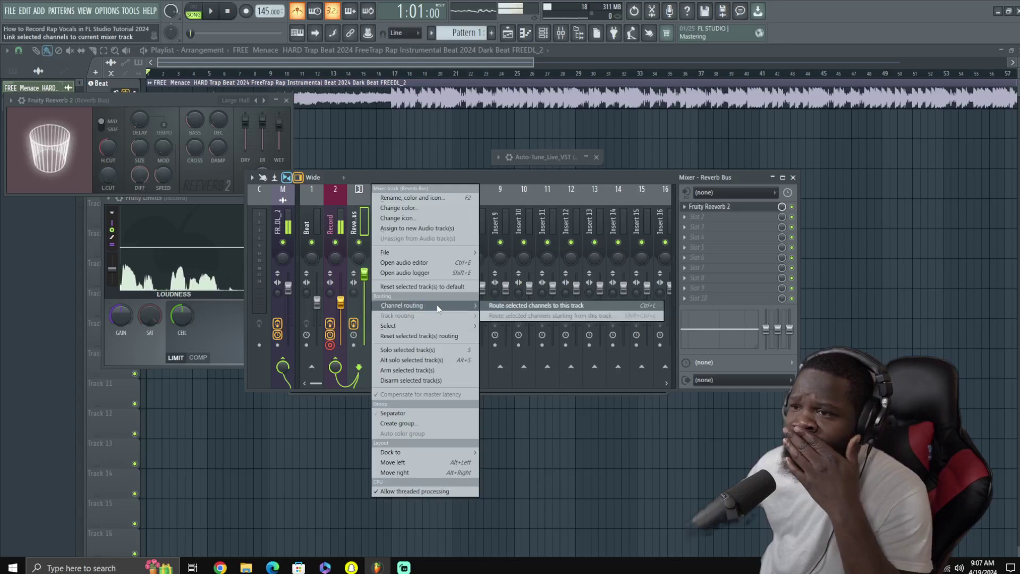
left_click(527, 306)
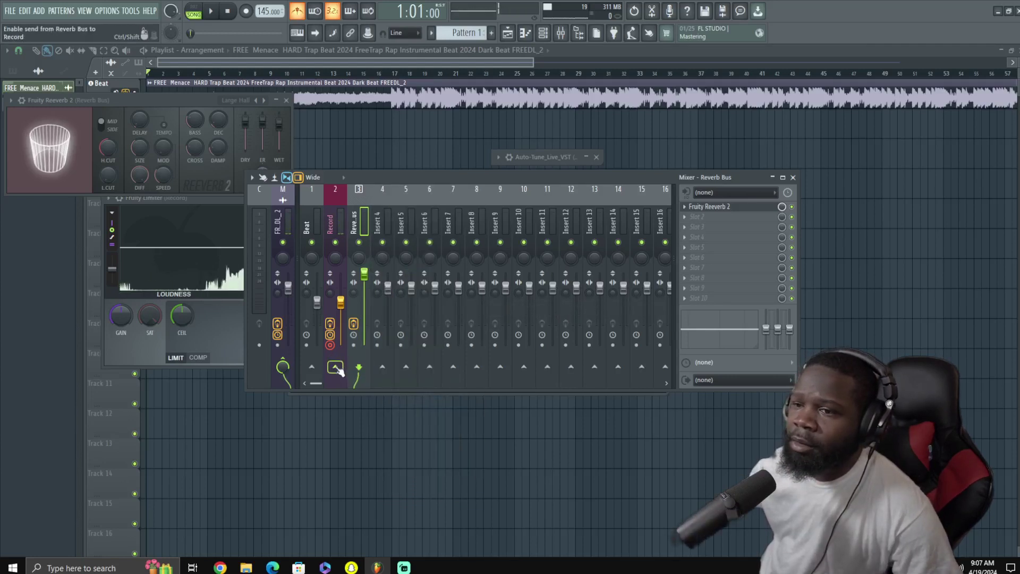
mouse_move(364, 273)
left_mouse_down()
mouse_move(365, 340)
mouse_move(367, 294)
left_mouse_up()
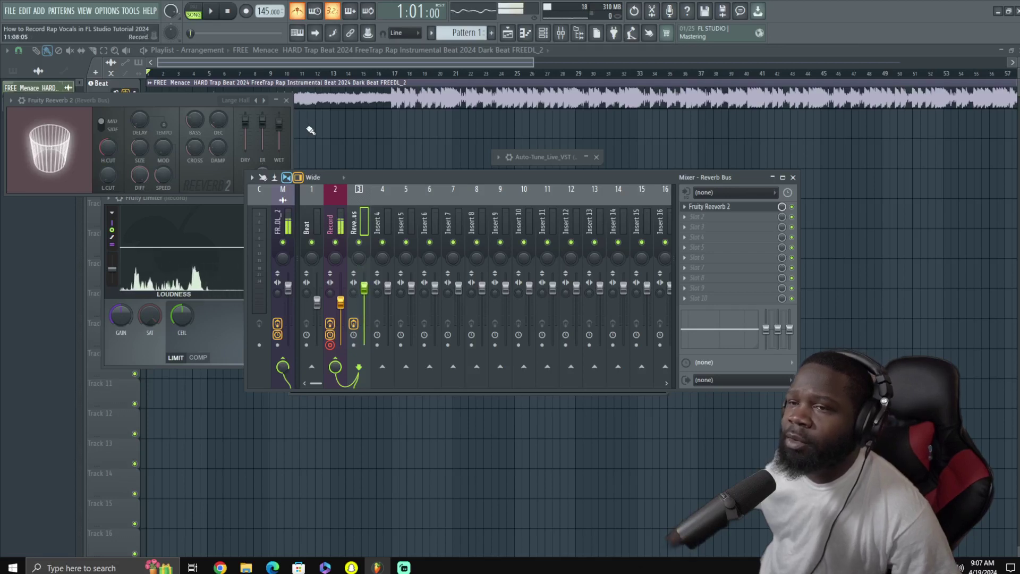
Minimise the mixer and clear the Fruity Reeverb 2 and Fruity Limiter windows away from the playlist
left_click(772, 177)
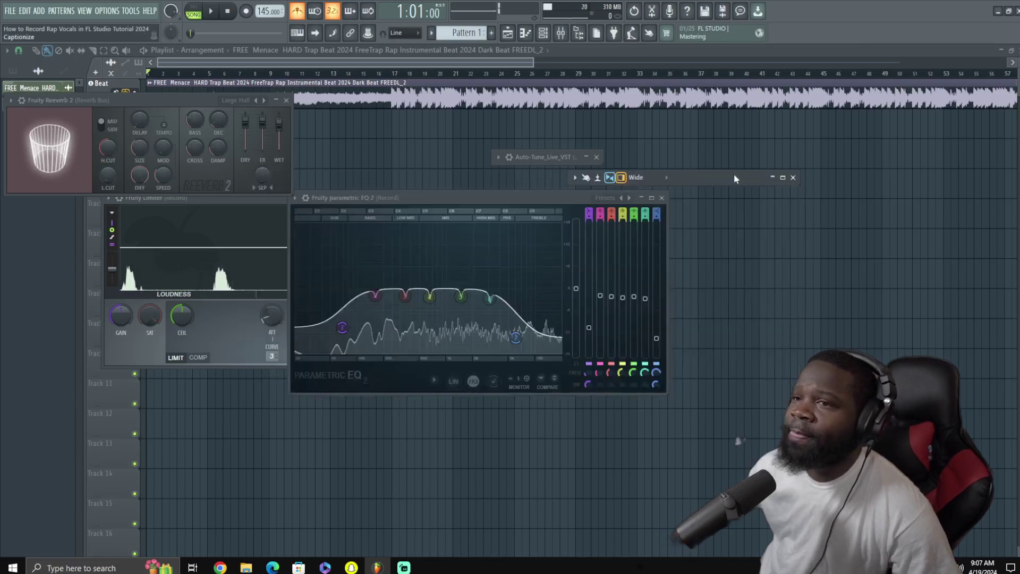
left_click(286, 100)
left_click_drag(236, 200, 401, 187)
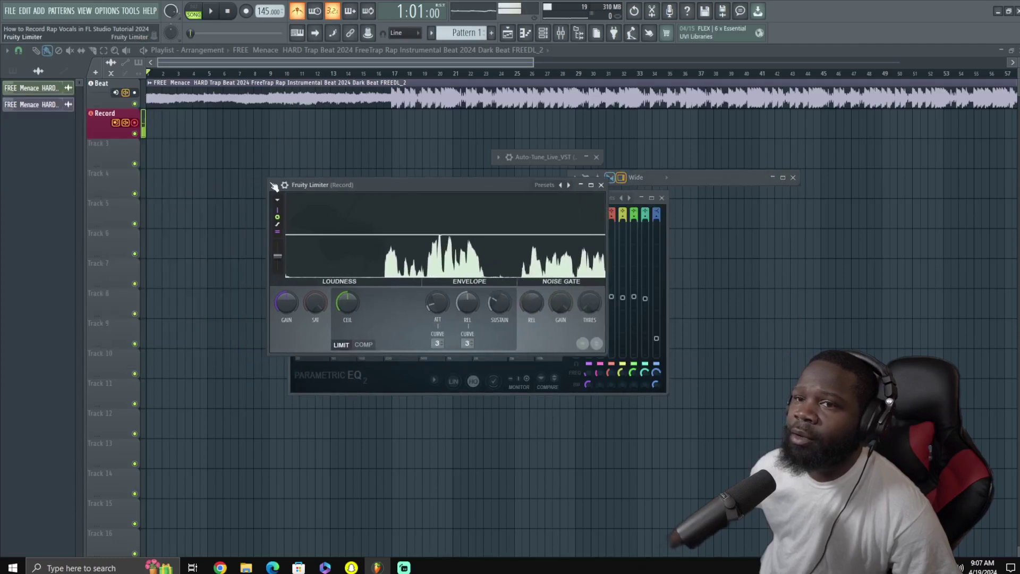
Assign playlist Track 3 as an audio track linked to the Reverb Bus mixer track
right_click(102, 149)
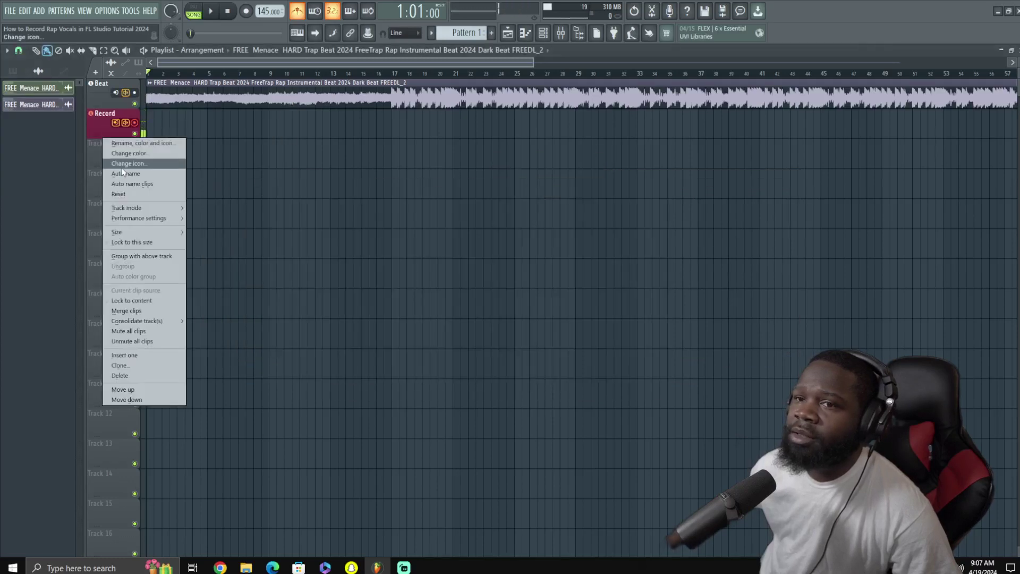
mouse_move(151, 210)
mouse_move(213, 218)
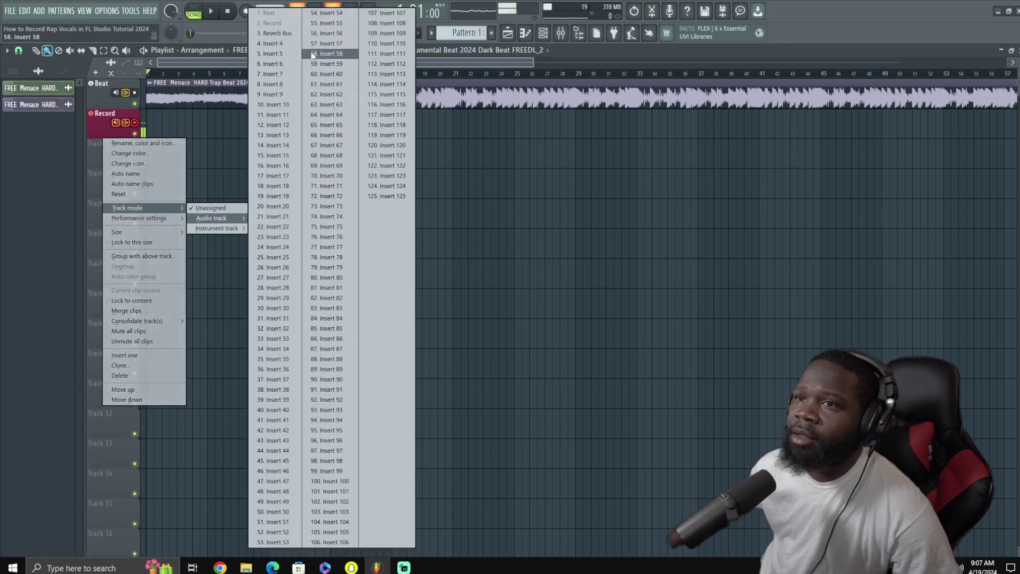
left_click(308, 97)
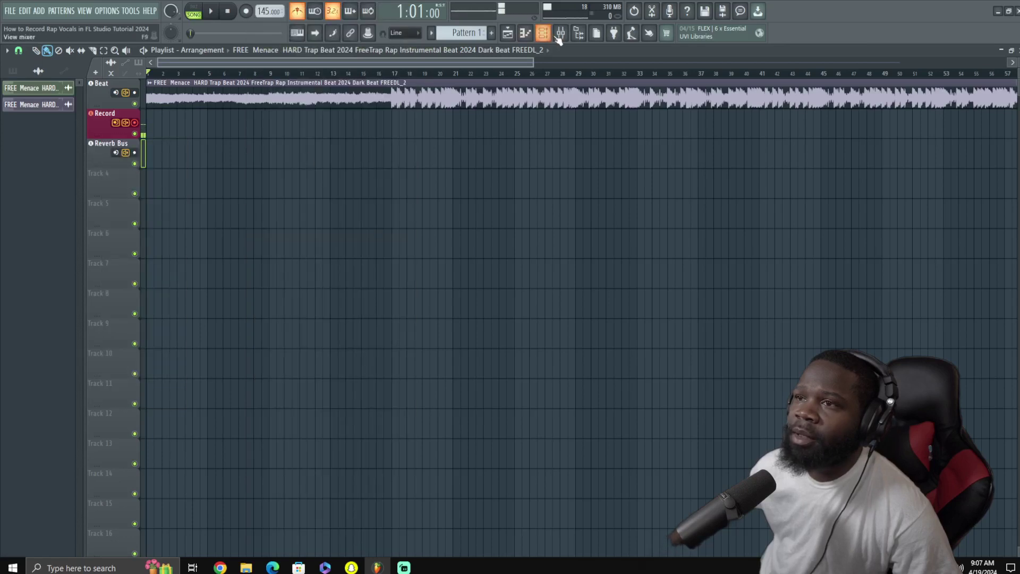
Reopen the mixer and maximise its window
left_click(561, 35)
left_click(784, 178)
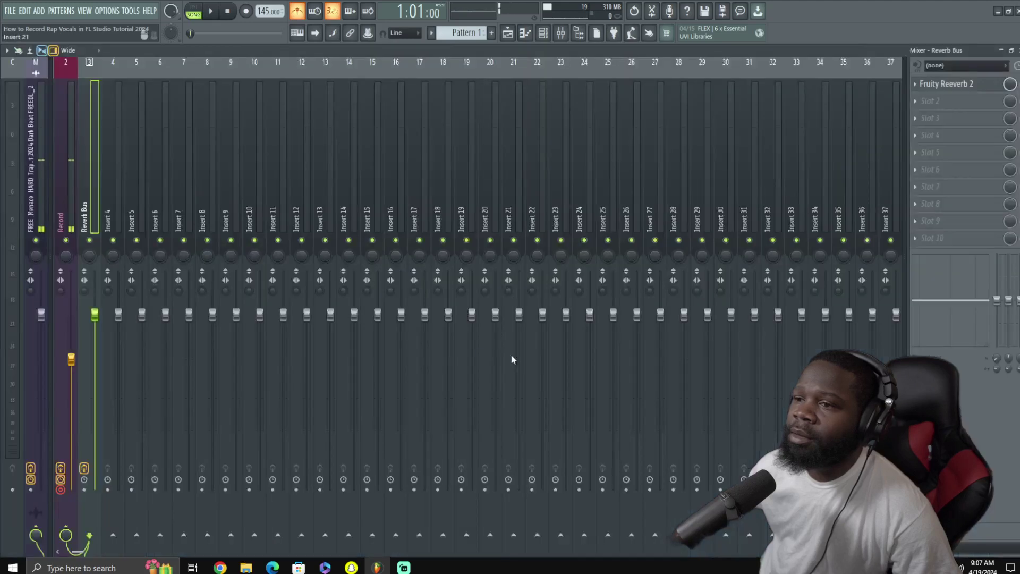
left_click(62, 162)
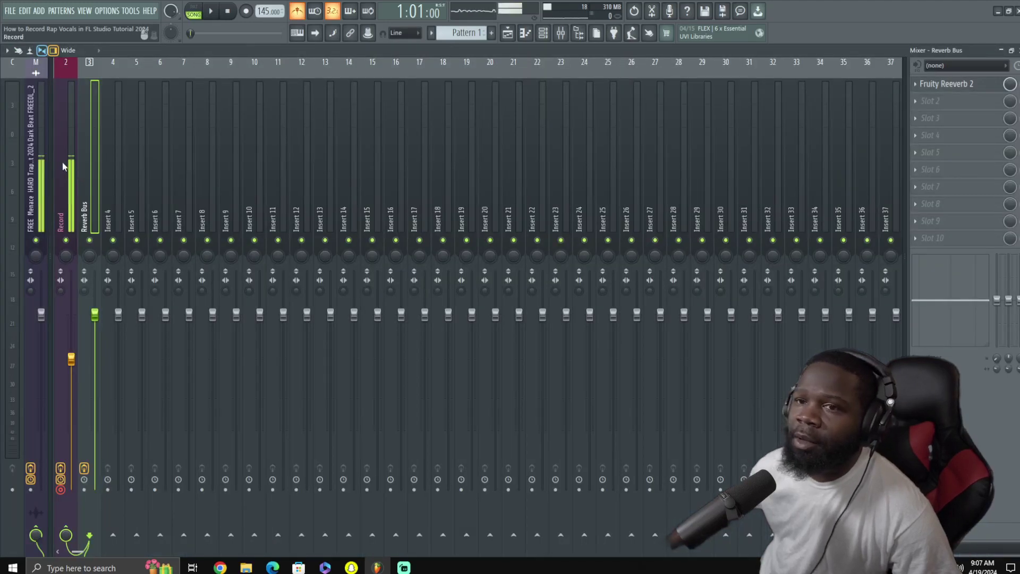
Replace Fruity Reeverb 2 on the Reverb Bus mixer track with RVerb Stereo and return the track's fader to the default level
left_click(85, 165)
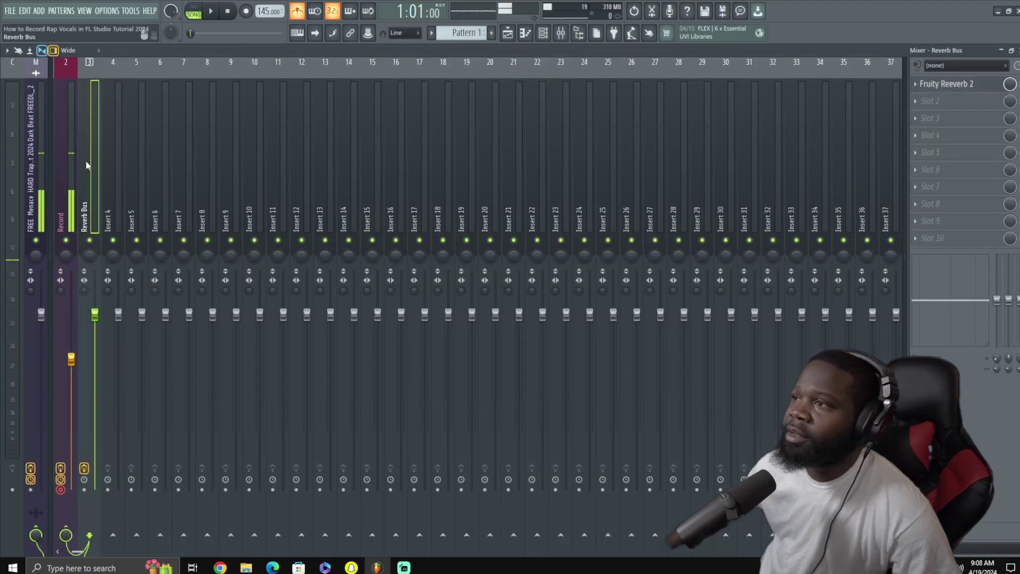
left_click_drag(95, 315, 95, 308)
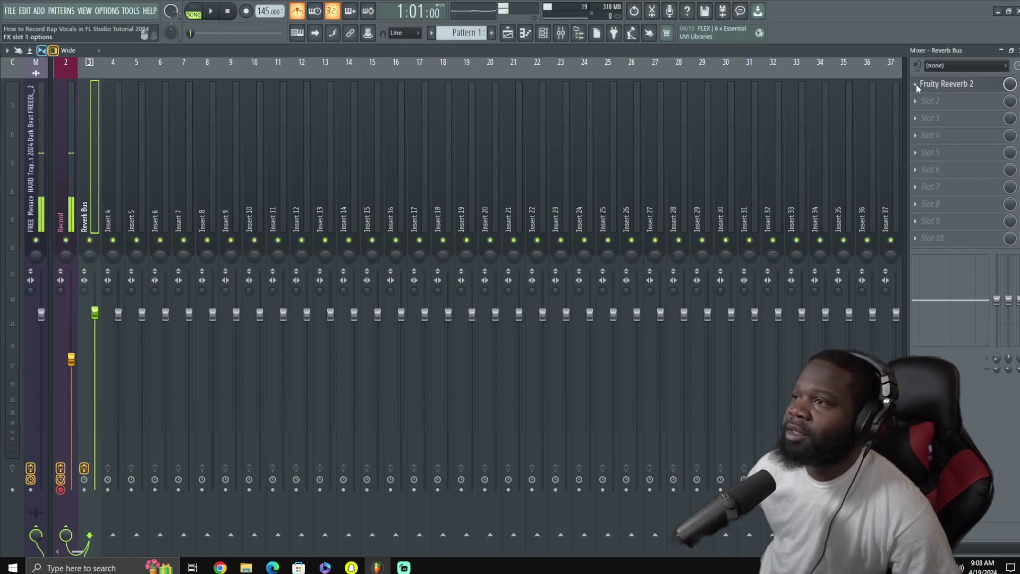
right_click(923, 91)
mouse_move(923, 96)
left_click(789, 30)
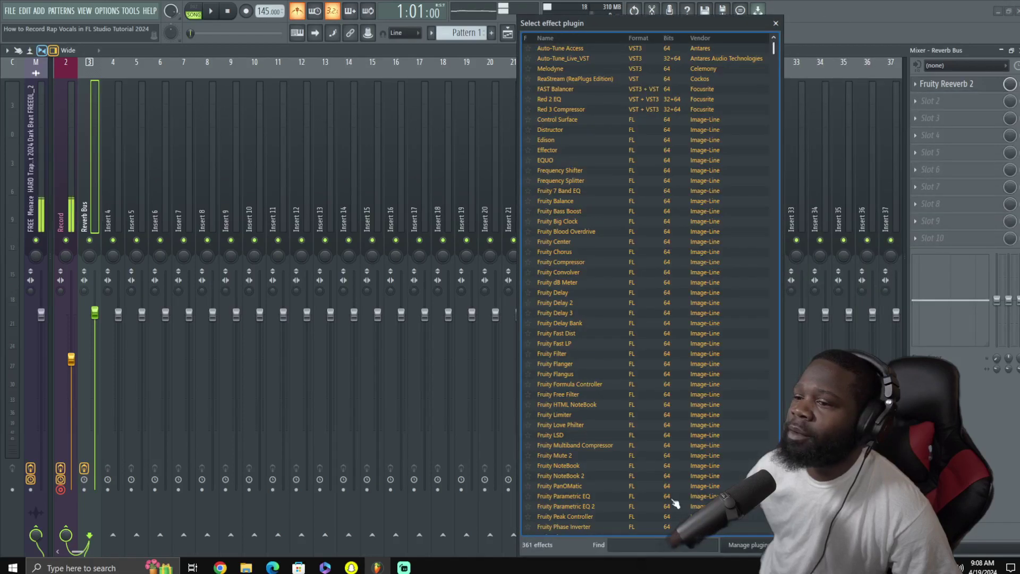
left_click(637, 540)
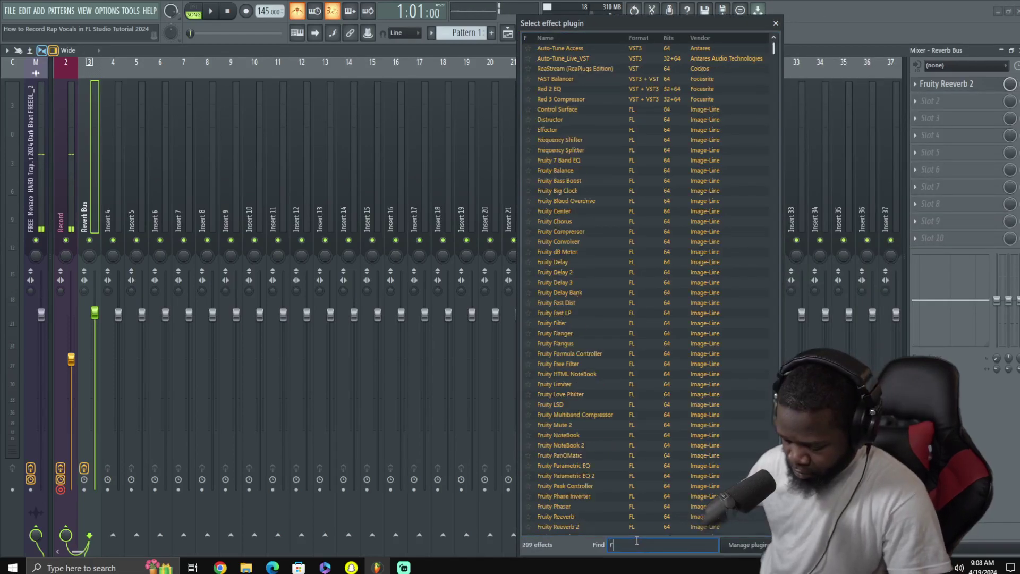
type("rverb")
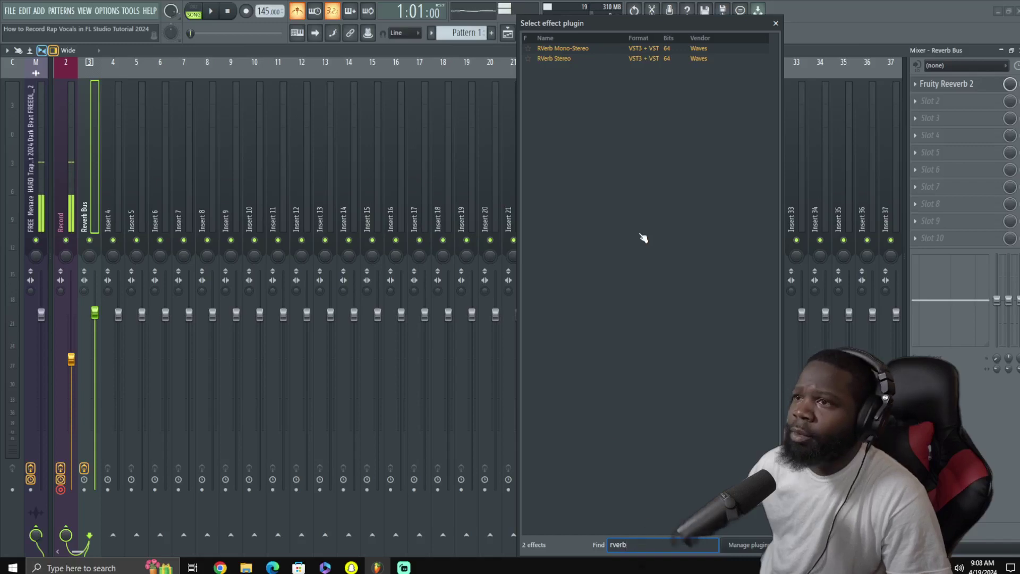
double_click(555, 59)
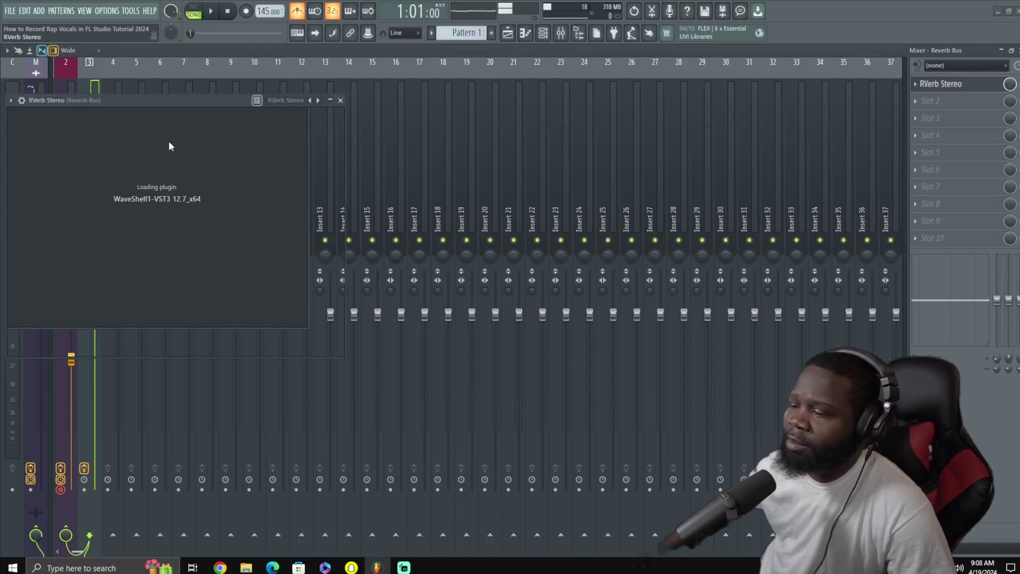
left_click_drag(185, 101, 580, 124)
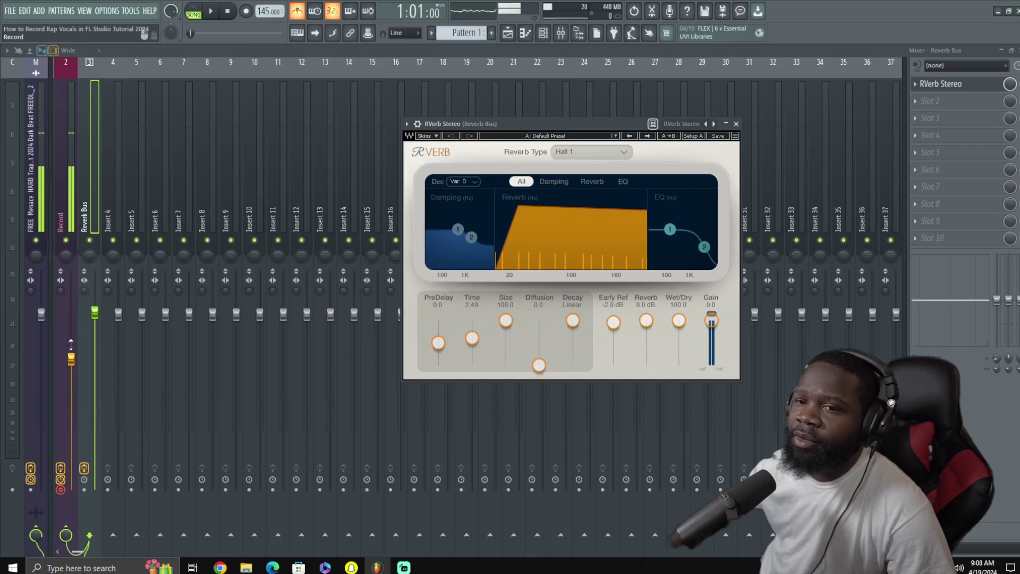
mouse_move(95, 313)
left_mouse_down()
mouse_move(95, 301)
mouse_move(95, 314)
left_mouse_up()
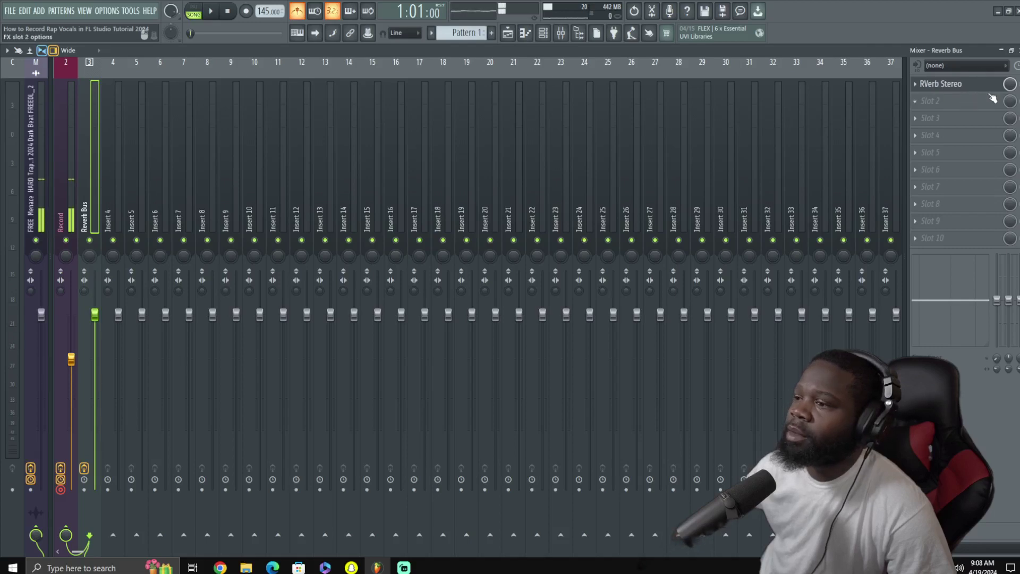
Clear the mixer away, try the Room and Reverse reverb types in RVerb Stereo, and bring the playlist forward
left_click(1013, 51)
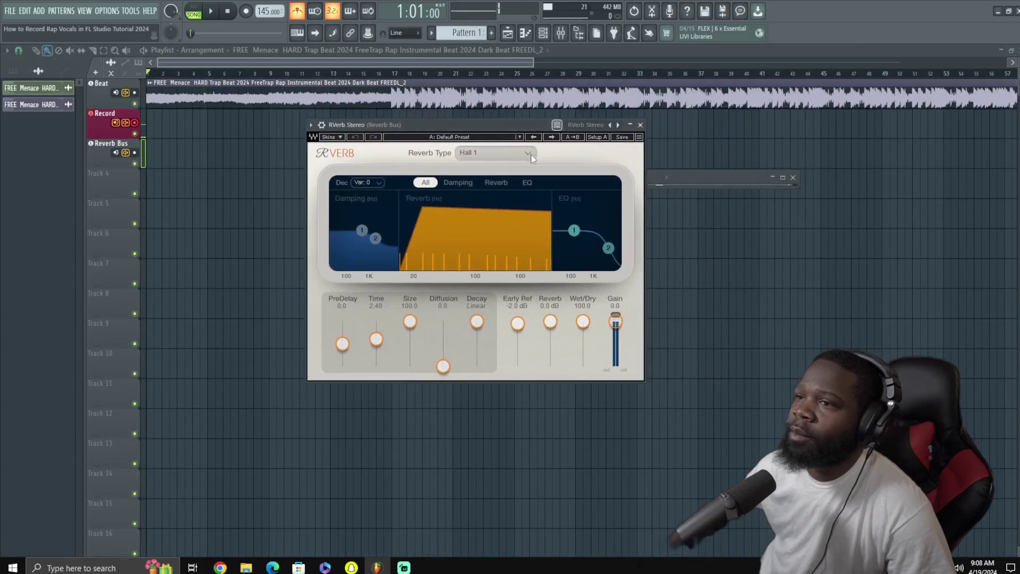
left_click(529, 153)
left_click(501, 199)
left_click(523, 154)
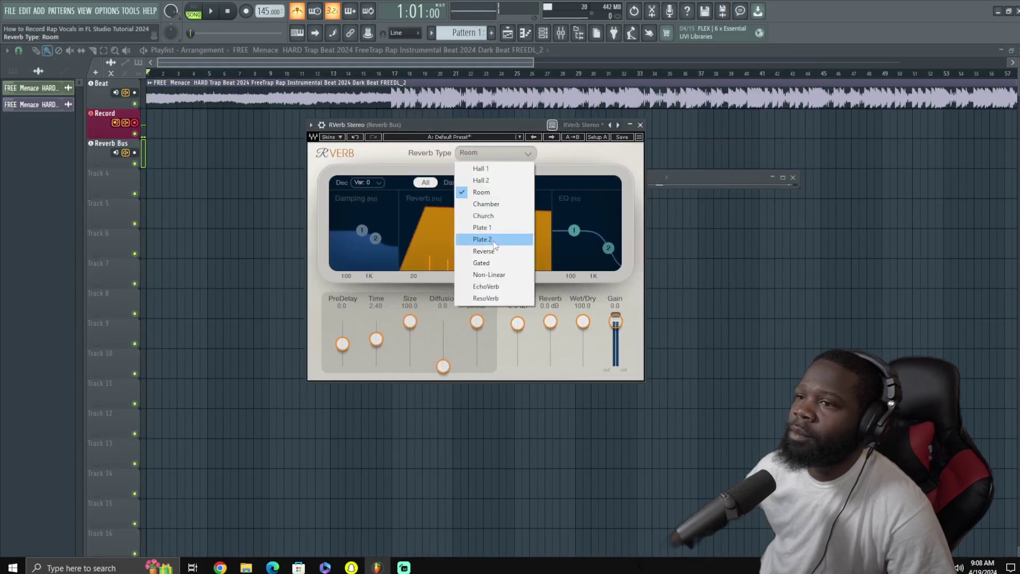
left_click(492, 249)
left_click(136, 123)
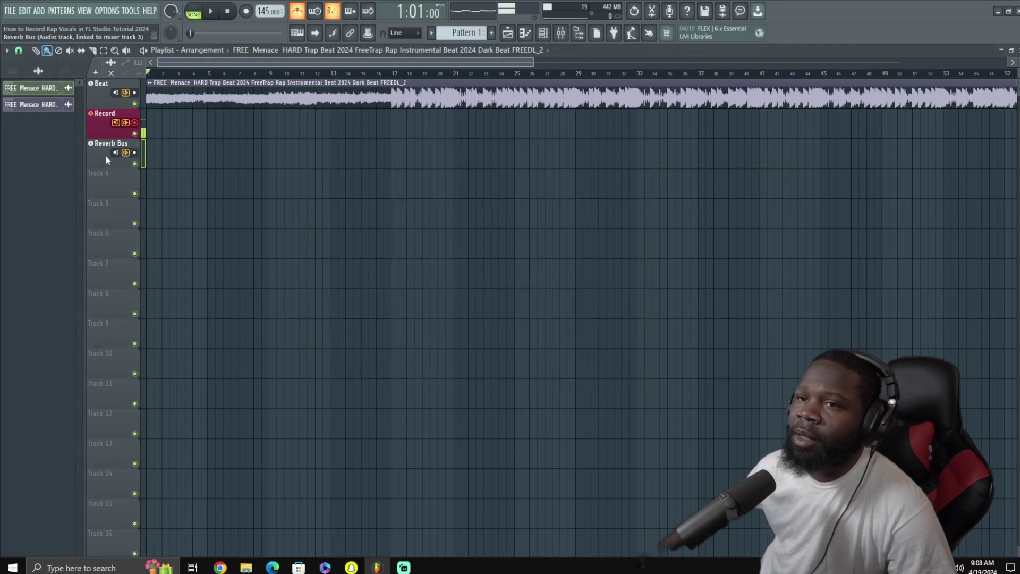
Reopen and maximise the mixer, try arming the Reverb Bus track for recording, and check its latency options
left_click(561, 33)
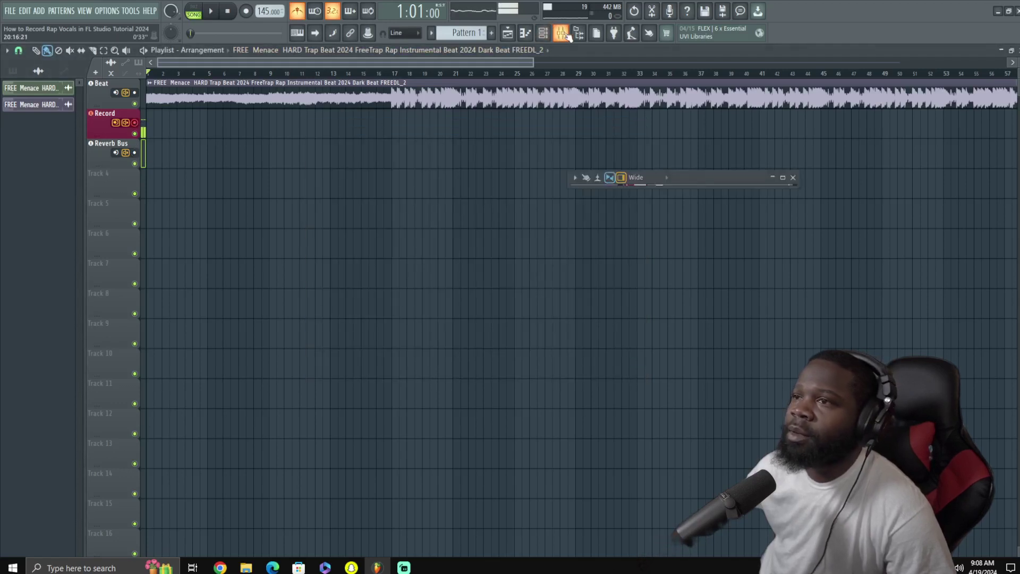
left_click(783, 177)
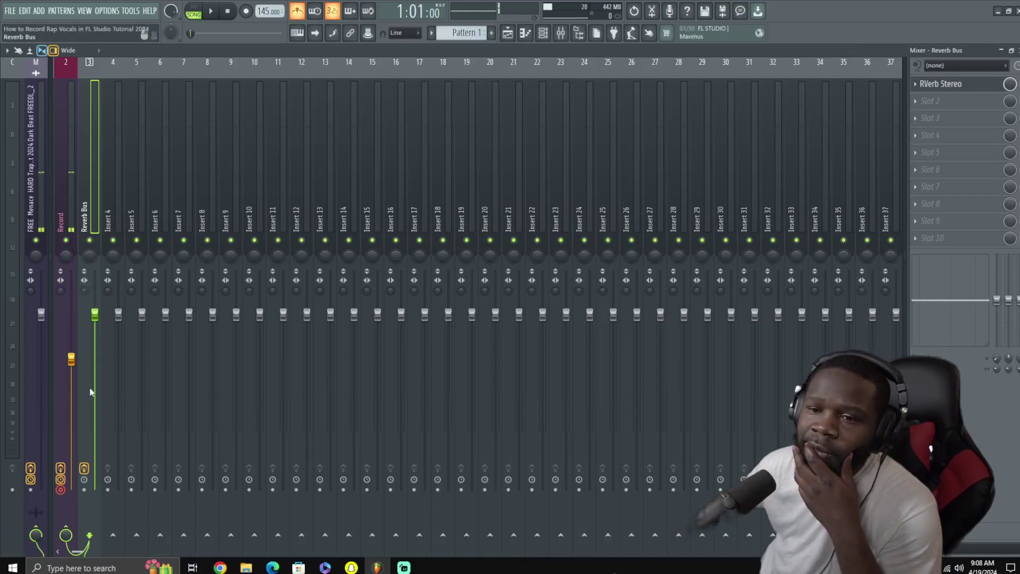
left_click(85, 470)
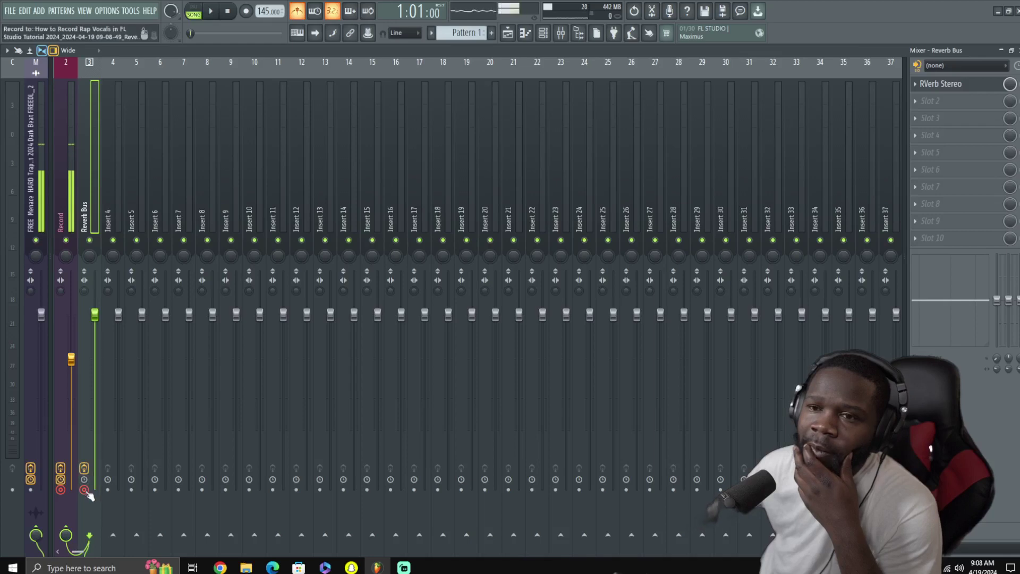
left_click(84, 480)
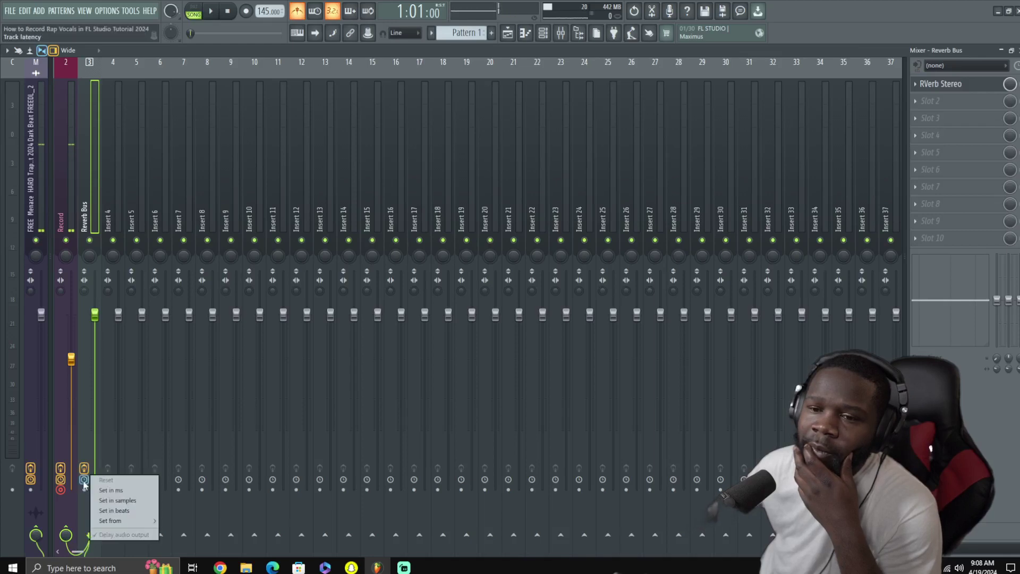
left_click(88, 445)
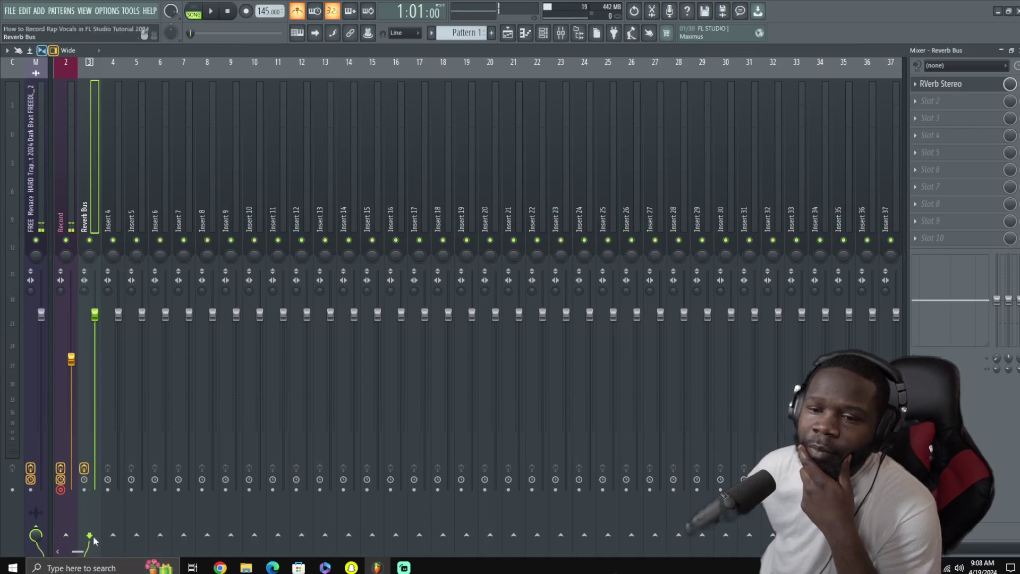
Select the tracks that the Reverb Bus is routed to, and reselect the Reverb Bus track
right_click(99, 60)
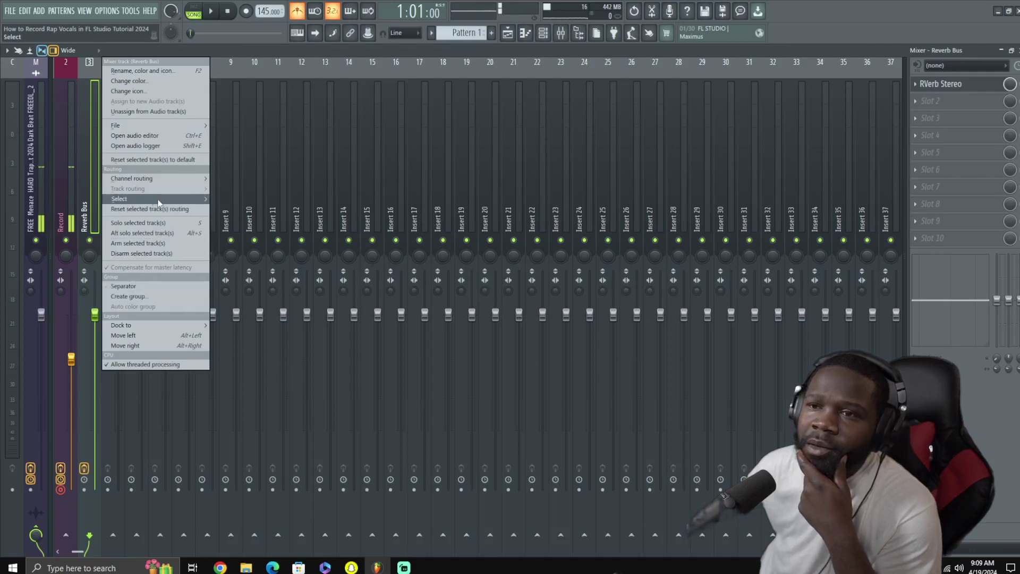
mouse_move(163, 203)
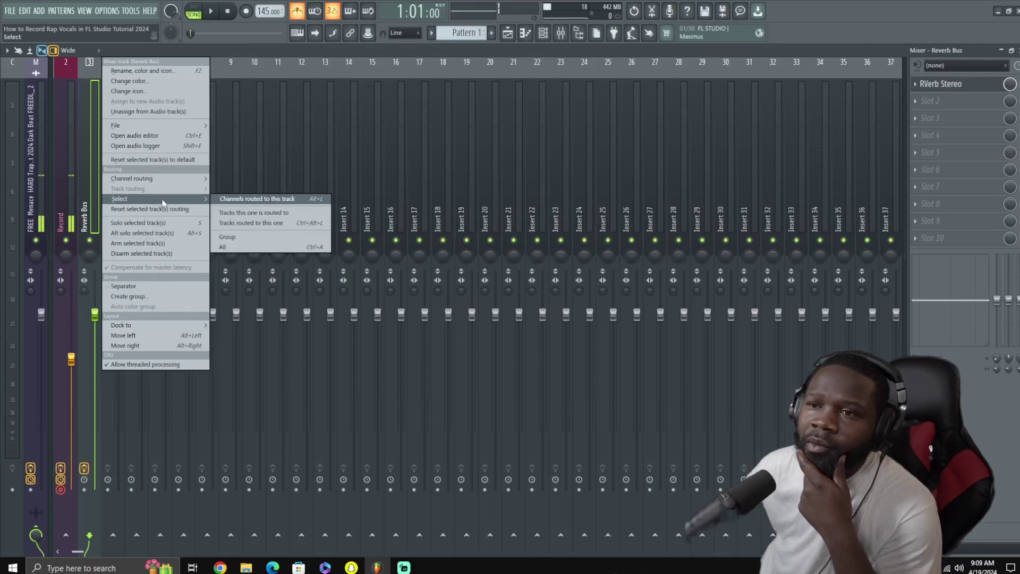
left_click(280, 214)
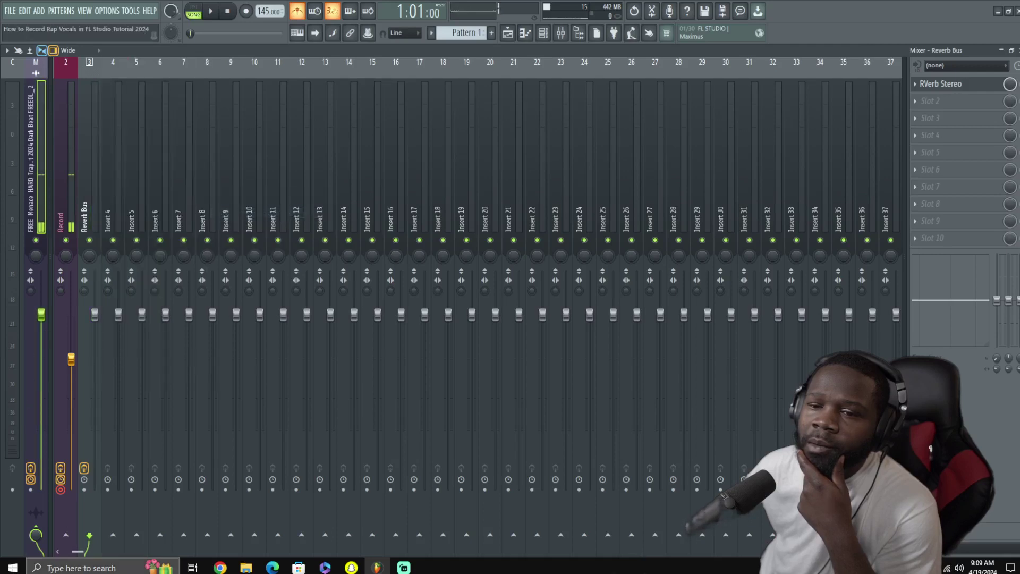
left_click(80, 538)
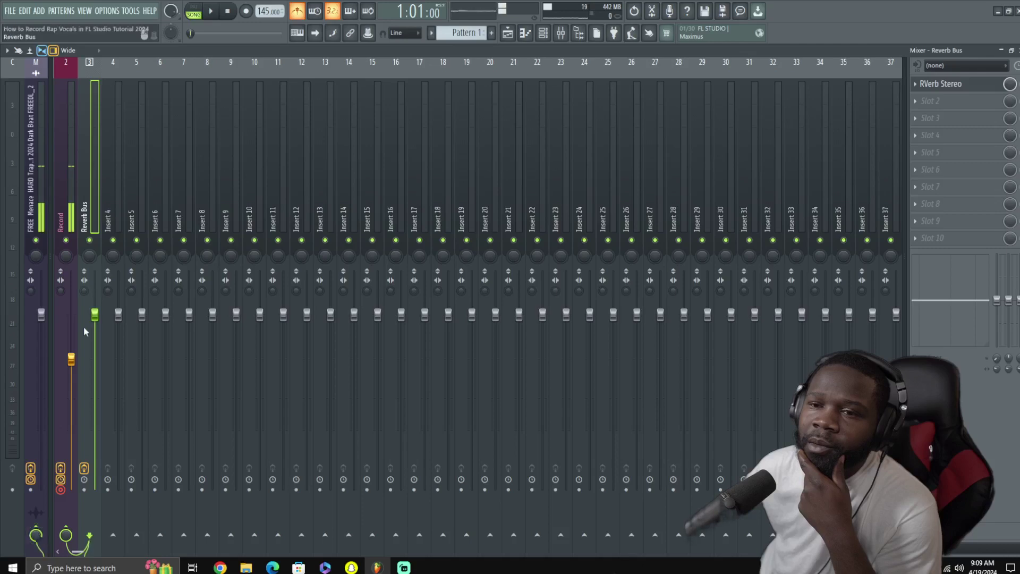
Raise the Reverb Bus fader slightly and load the Big Plate preset in RVerb Stereo
mouse_move(99, 317)
left_mouse_down()
mouse_move(99, 292)
mouse_move(99, 307)
left_mouse_up()
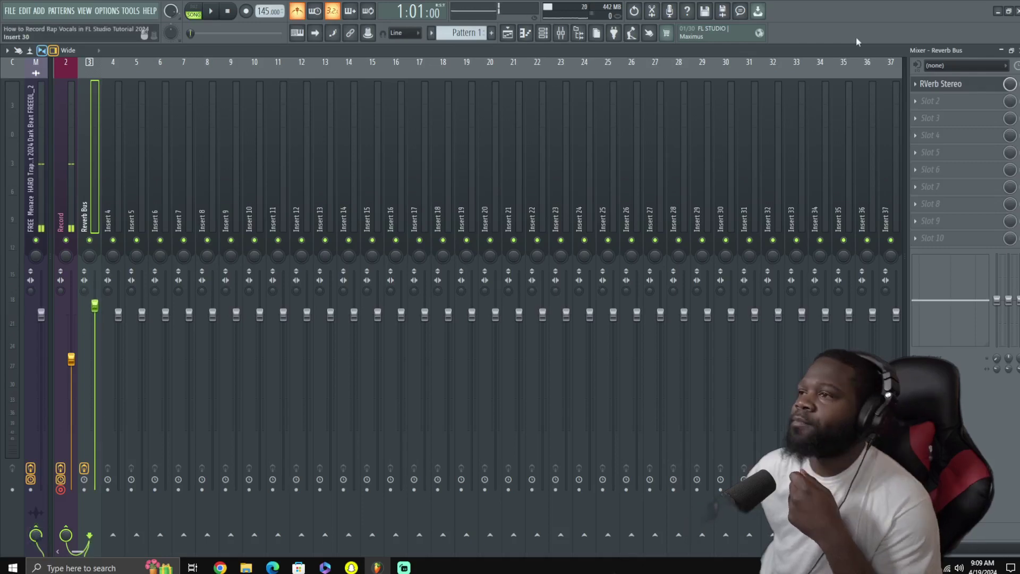
left_click(994, 84)
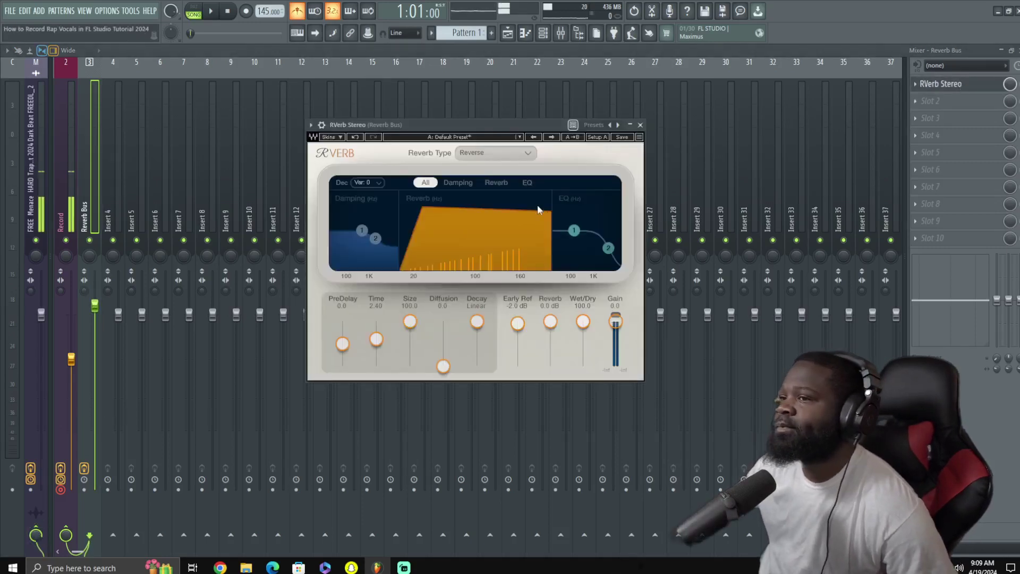
left_click(551, 137)
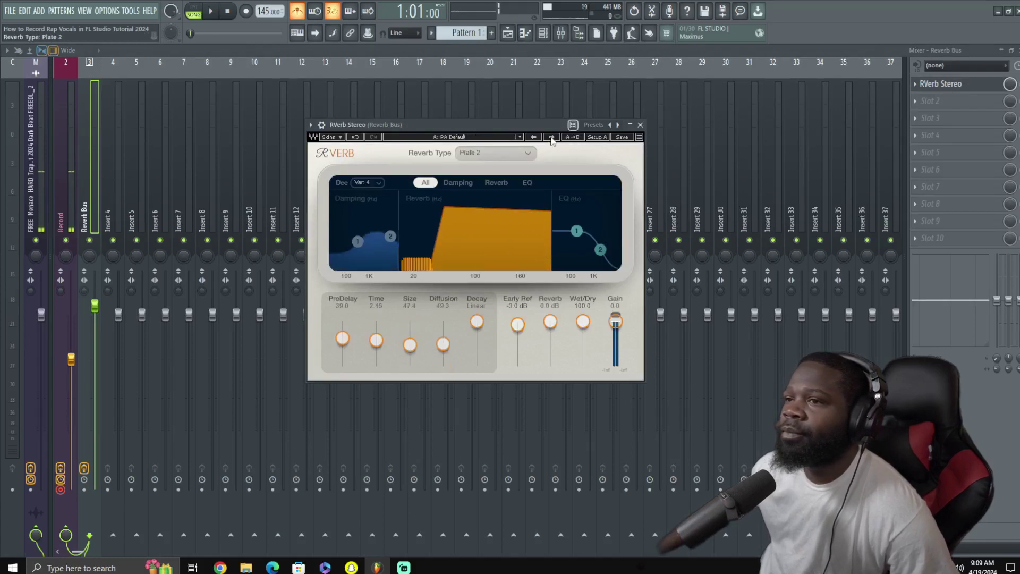
Unassign the Reverb Bus mixer track from its audio track
right_click(85, 105)
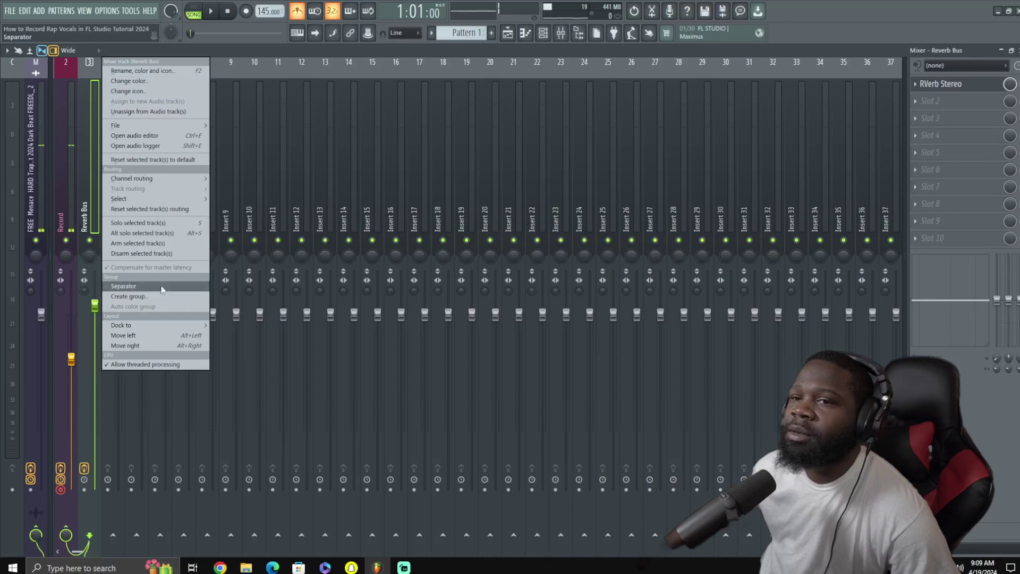
mouse_move(149, 327)
mouse_move(154, 179)
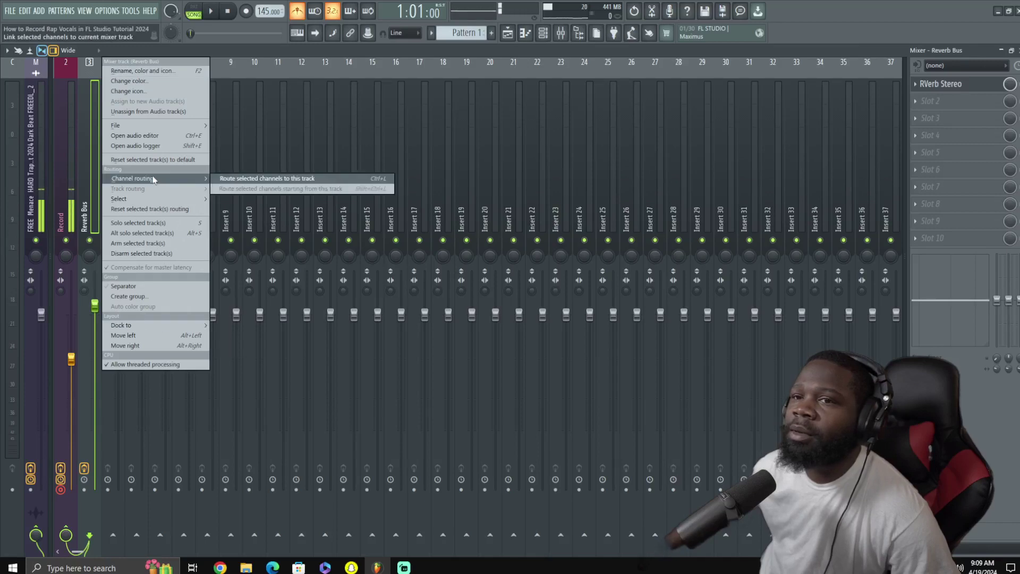
mouse_move(177, 129)
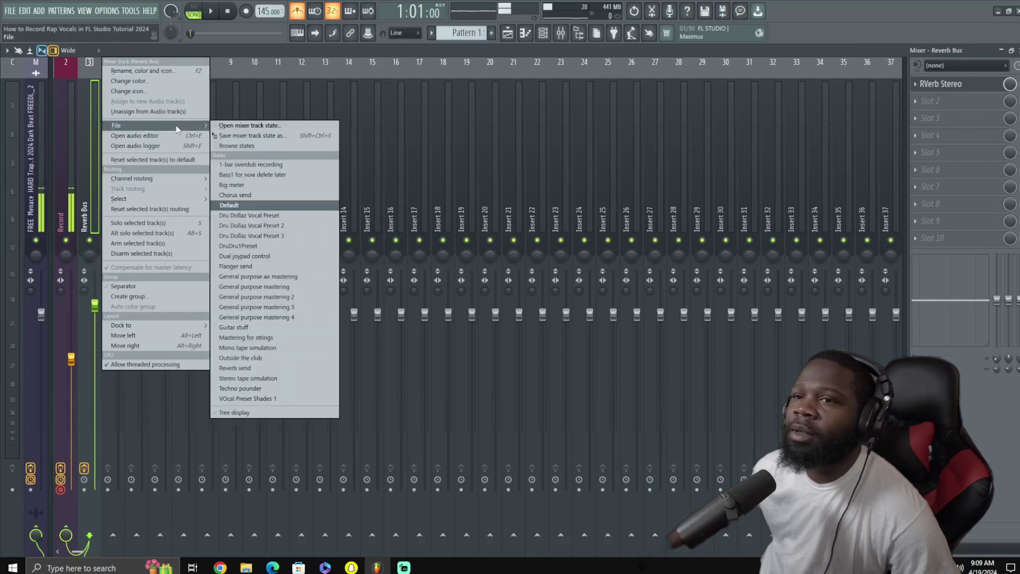
left_click(119, 112)
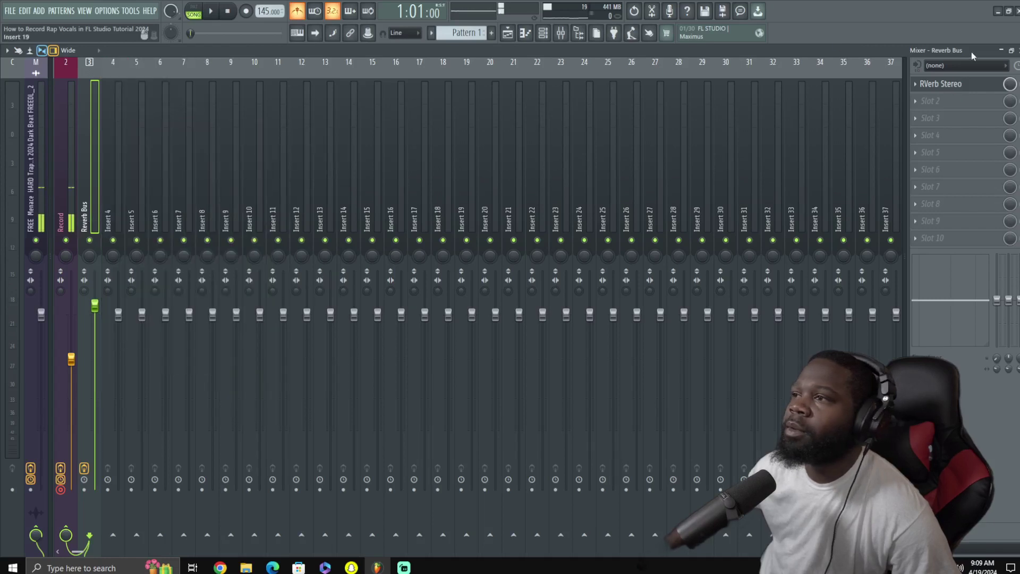
Minimise the mixer and set the Reverb Bus playlist track as an audio track linked to the Reverb Bus mixer track
left_click(1001, 51)
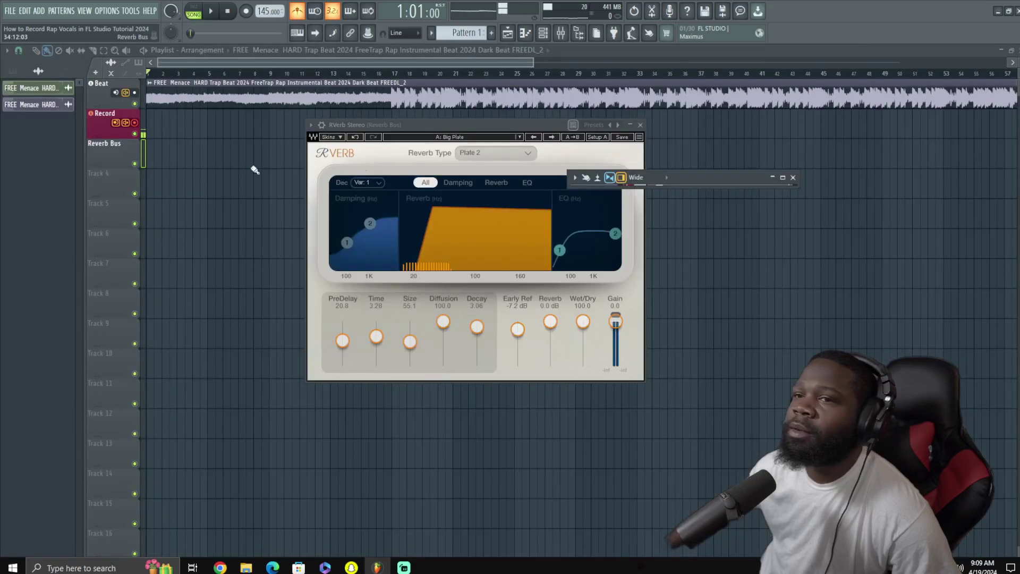
right_click(100, 148)
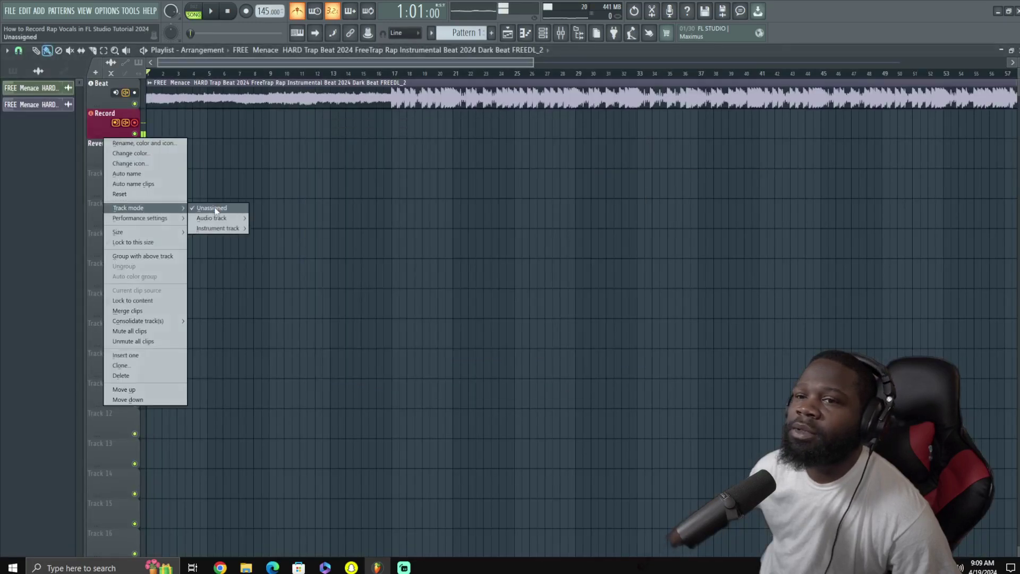
mouse_move(211, 217)
left_click(288, 35)
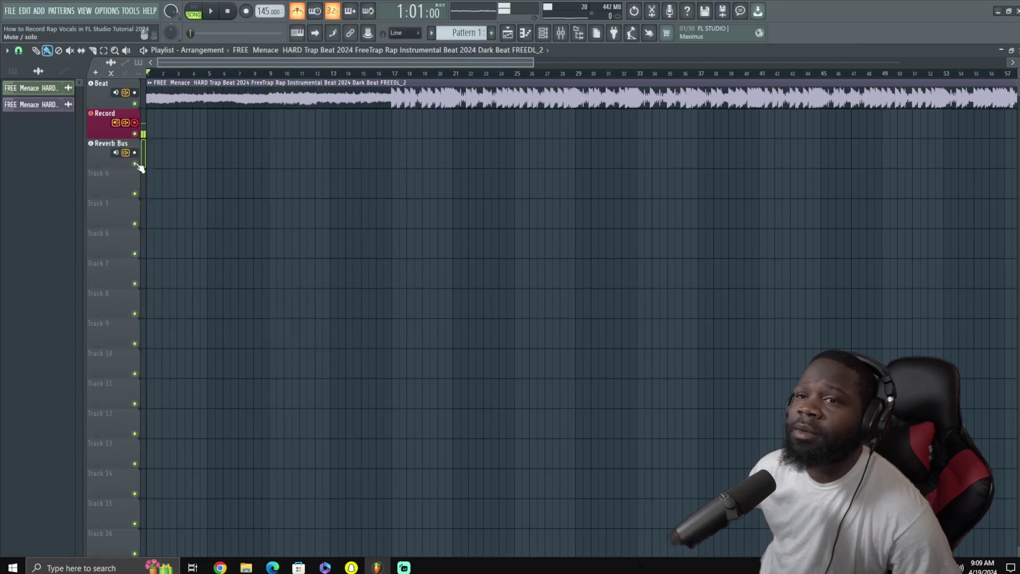
Check the recording input options of the Reverb Bus playlist track and restore the track to its normal height
left_click(116, 153)
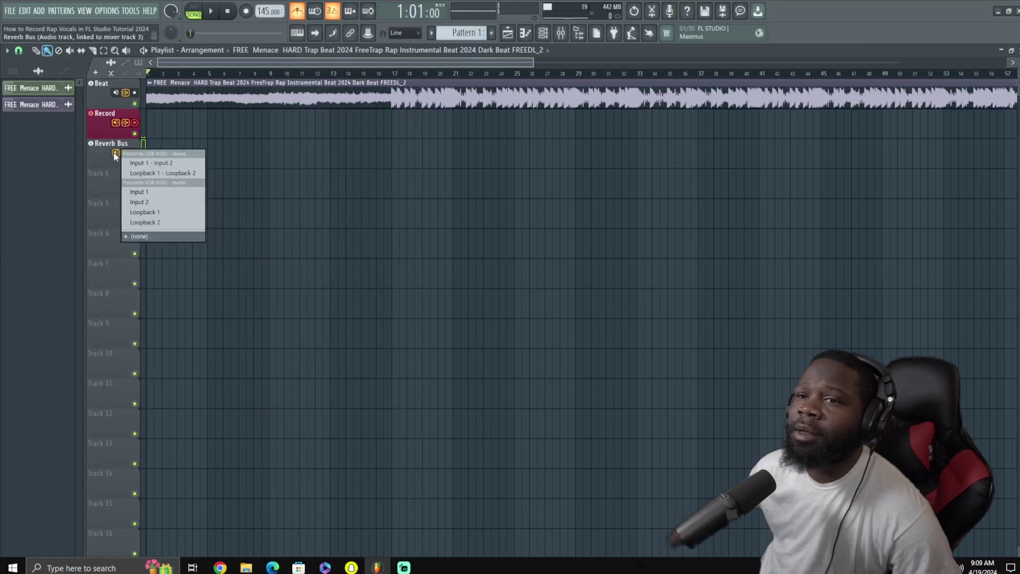
left_click(97, 150)
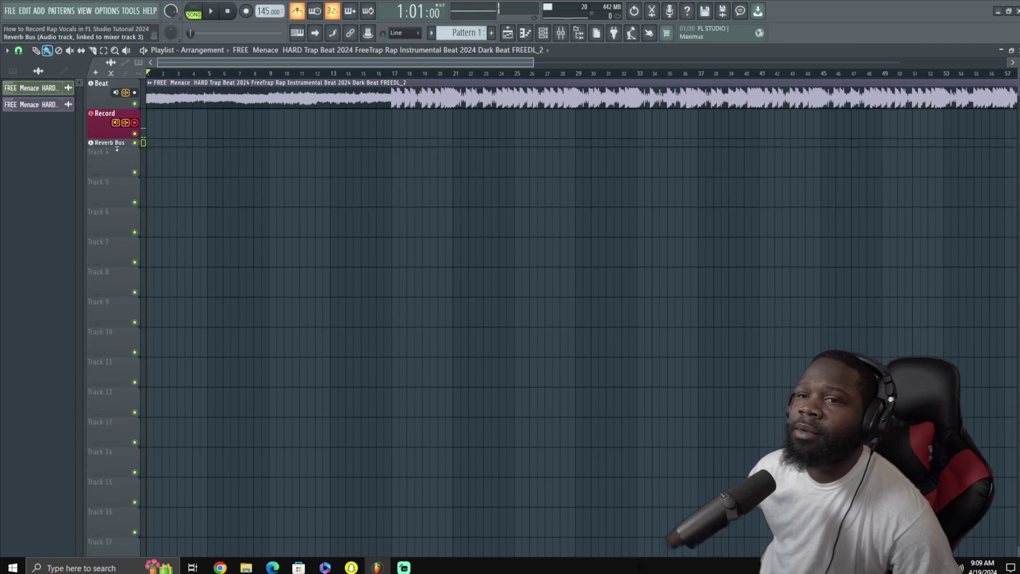
left_click_drag(117, 149, 122, 163)
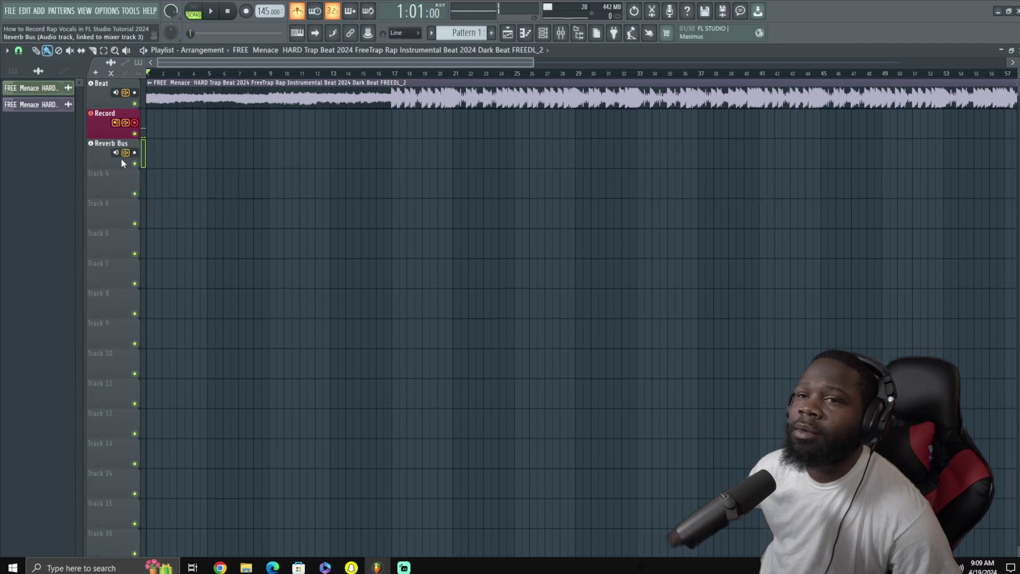
Reopen the mixer and widen its window to show the tracks up to Insert 13
left_click(561, 33)
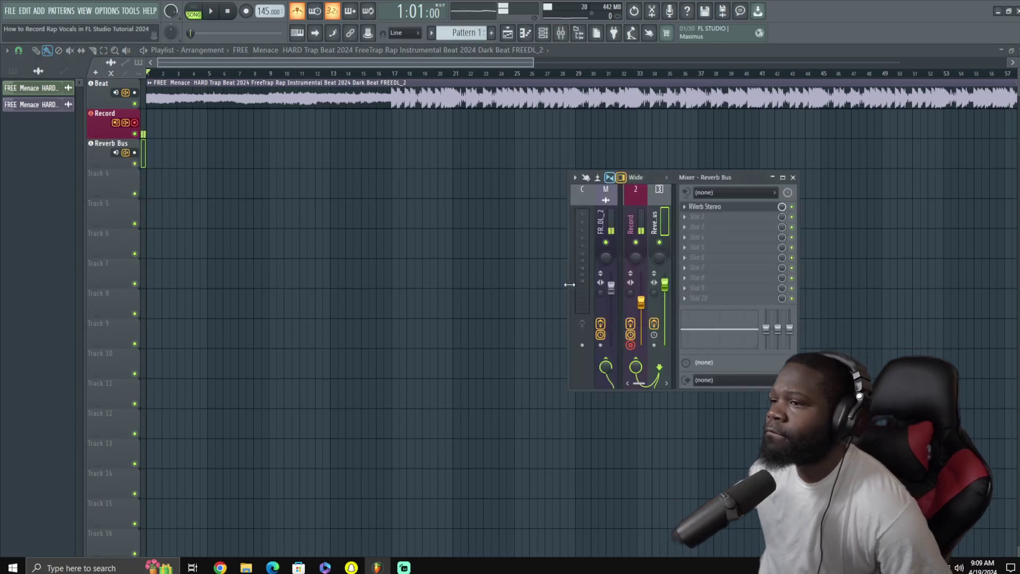
left_click_drag(568, 285, 332, 285)
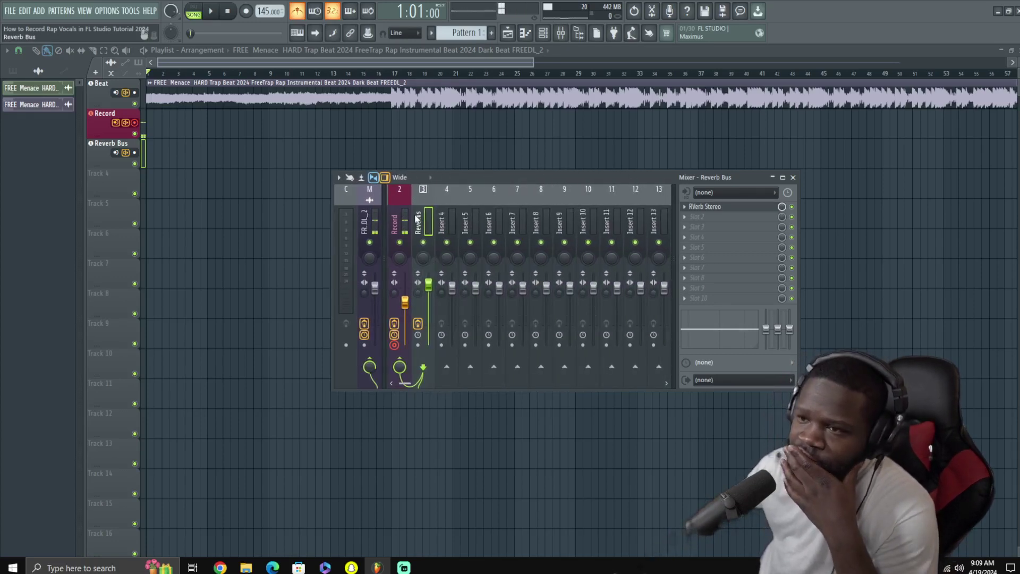
Delete the RVerb Stereo plugin from the Reverb Bus mixer track
left_click(425, 243)
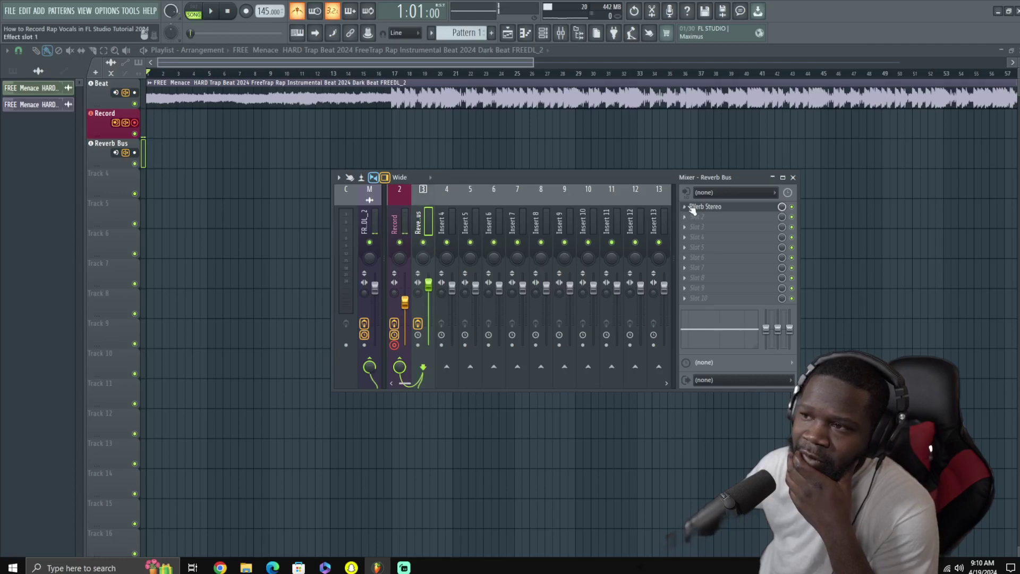
right_click(693, 210)
left_click(704, 229)
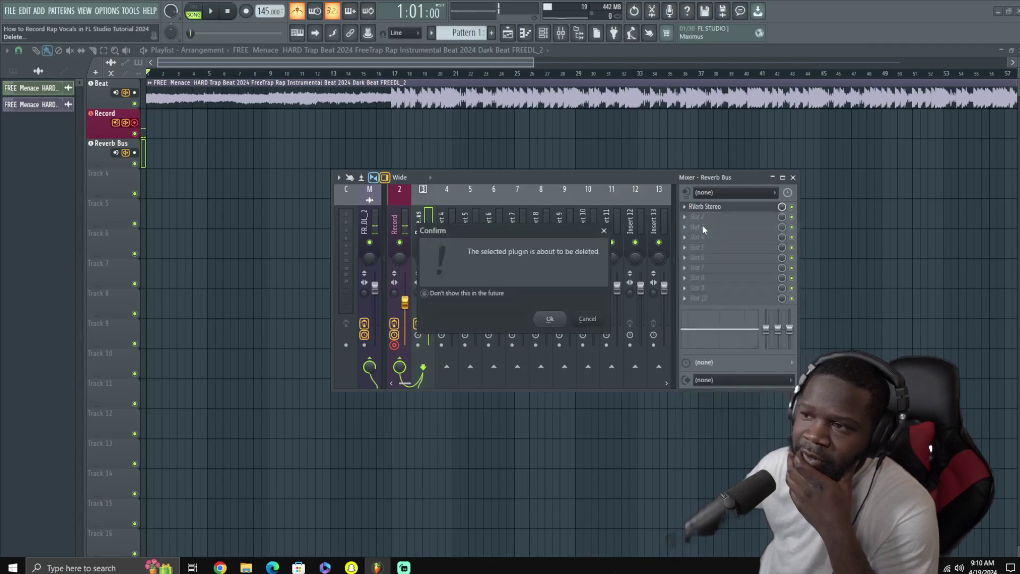
left_click(551, 319)
right_click(420, 225)
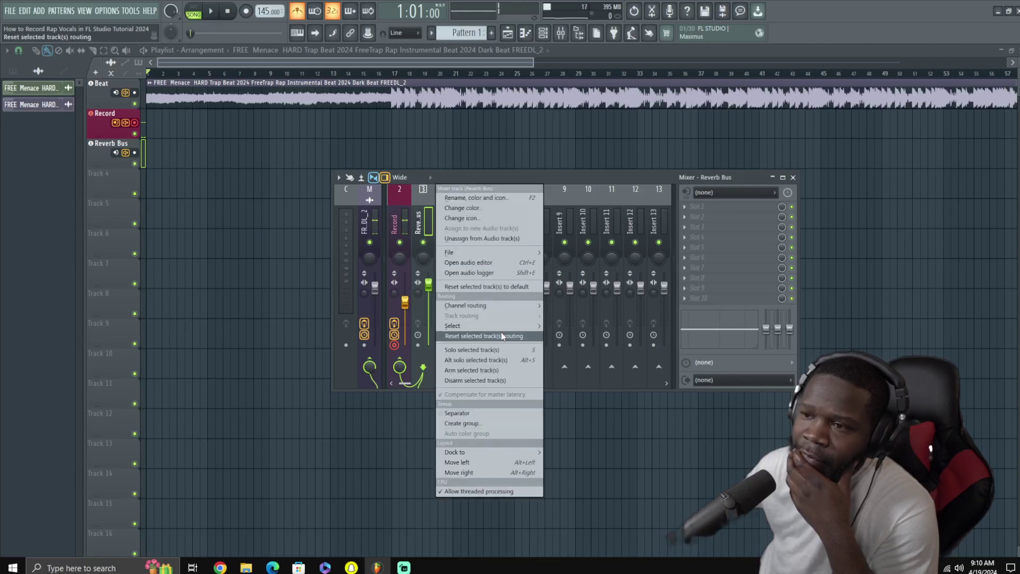
left_click(631, 178)
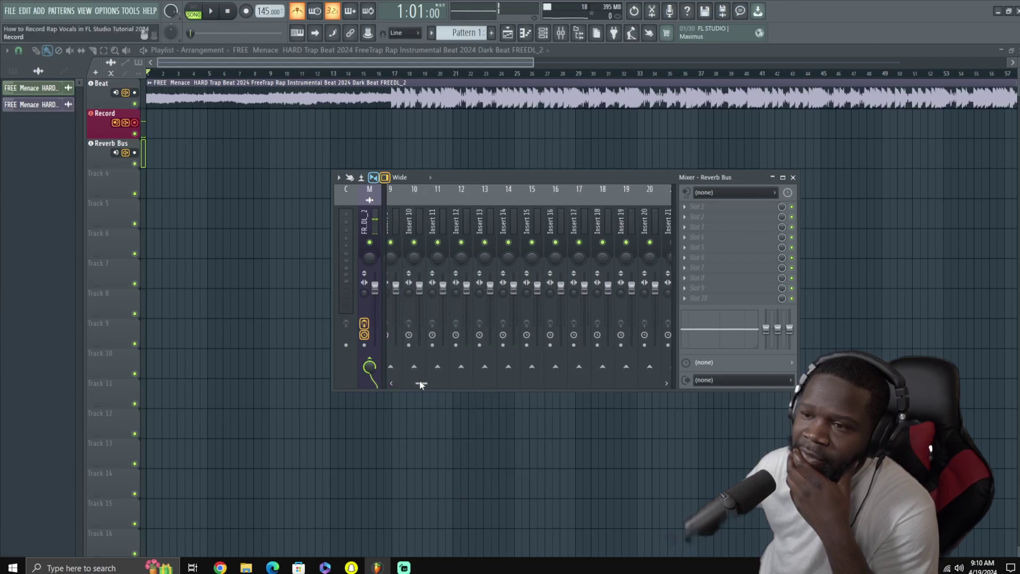
scroll(419, 380, "left", 1)
scroll(441, 387, "right", 17)
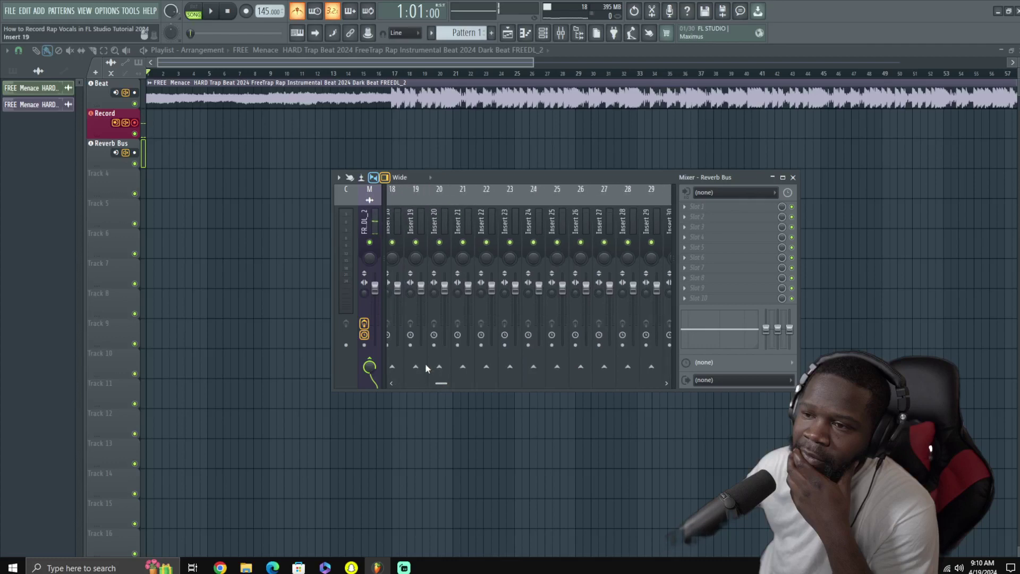
left_click_drag(439, 387, 380, 385)
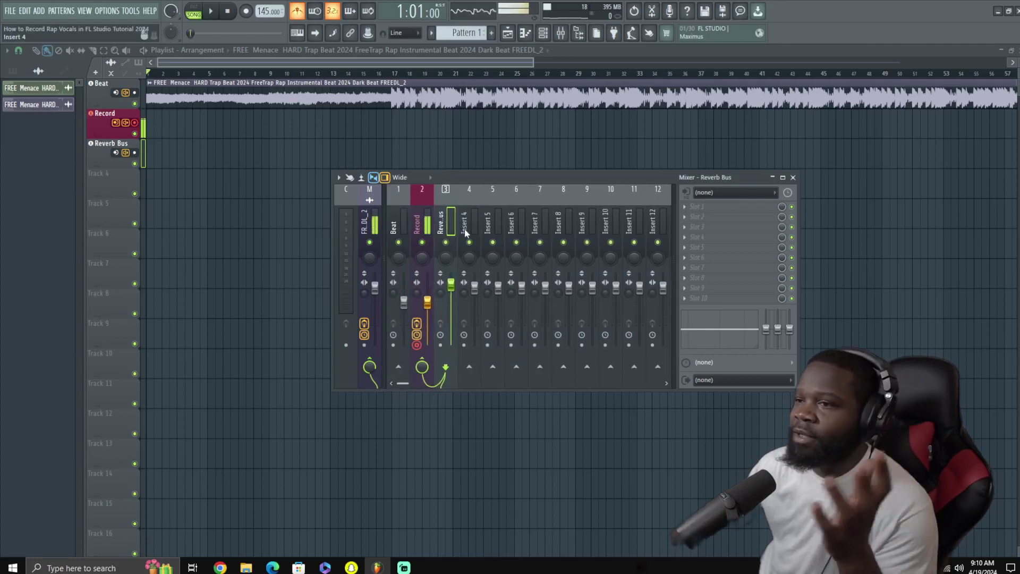
Set playlist Track 4 as an audio track linked to mixer track Insert 4
right_click(109, 172)
mouse_move(156, 239)
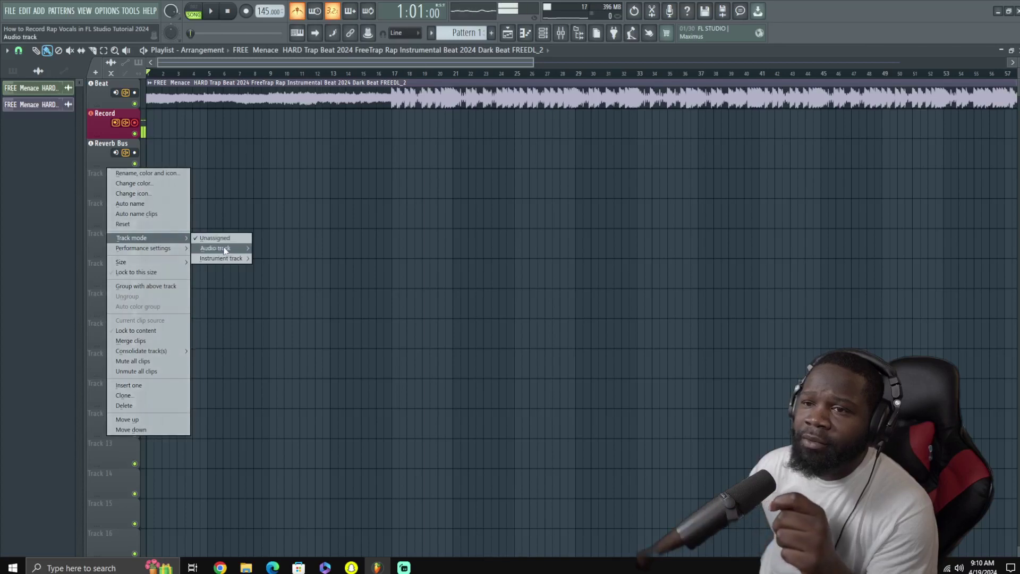
mouse_move(218, 248)
left_click(279, 46)
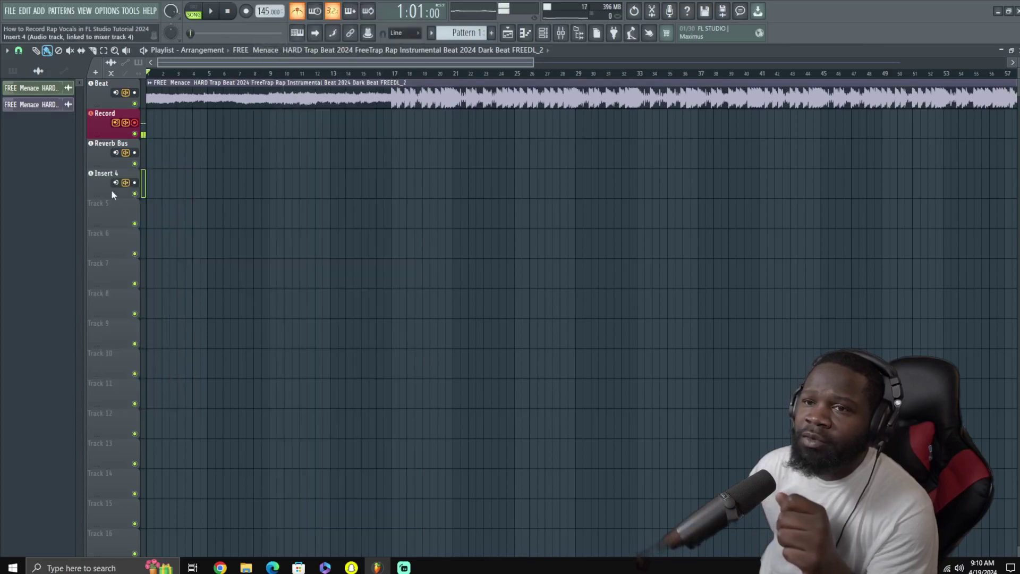
Rename playlist track Insert 4 as Delay and give it the dark green colour #2F7628
right_click(113, 172)
left_click(142, 176)
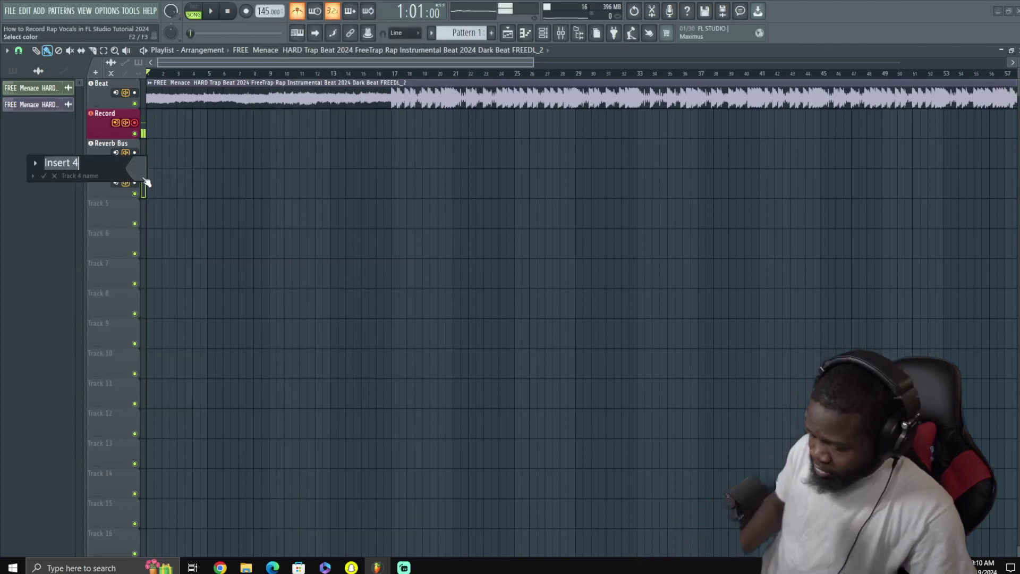
type("Delay")
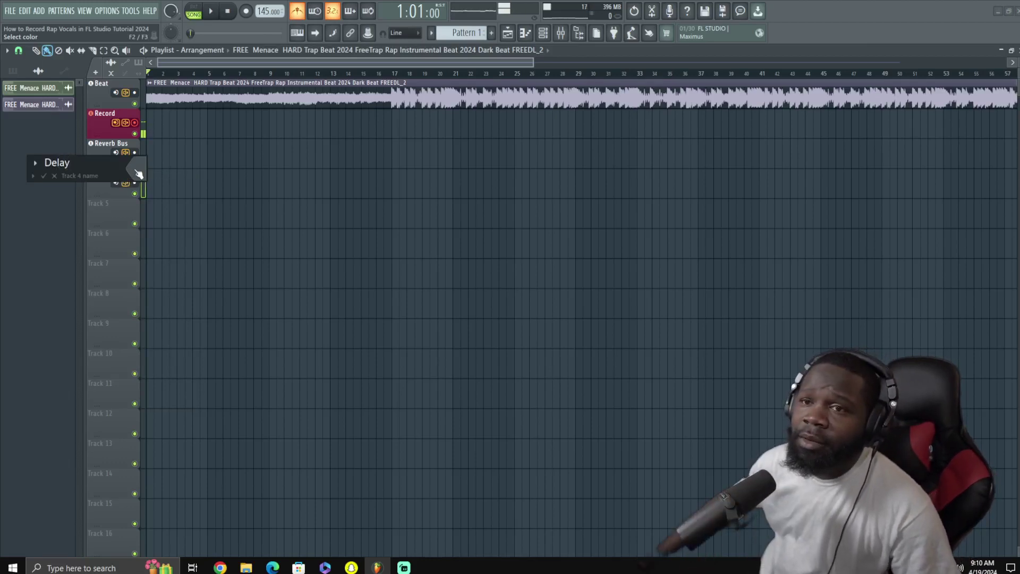
left_click(145, 179)
left_click(262, 274)
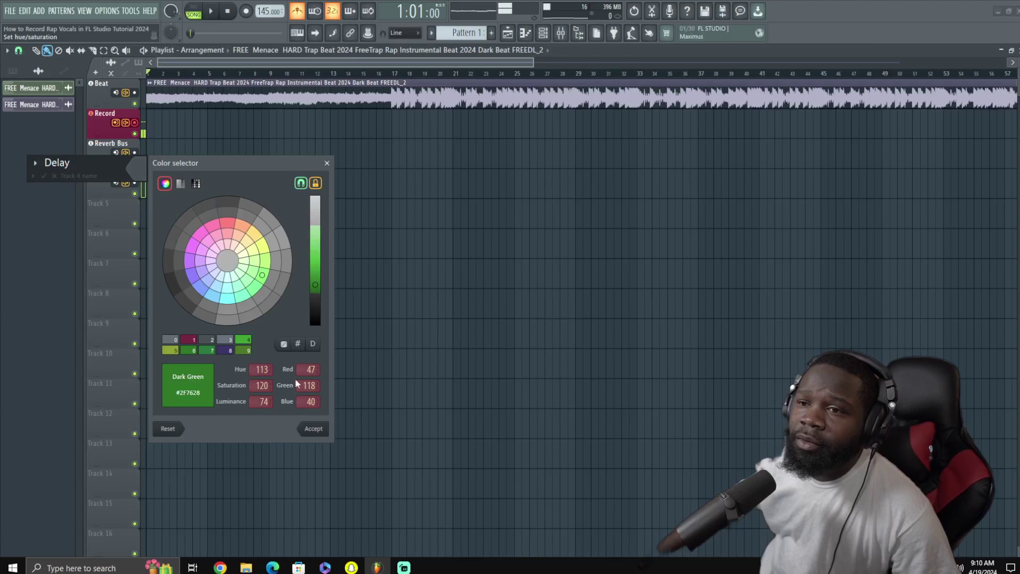
left_click(313, 429)
left_click(43, 177)
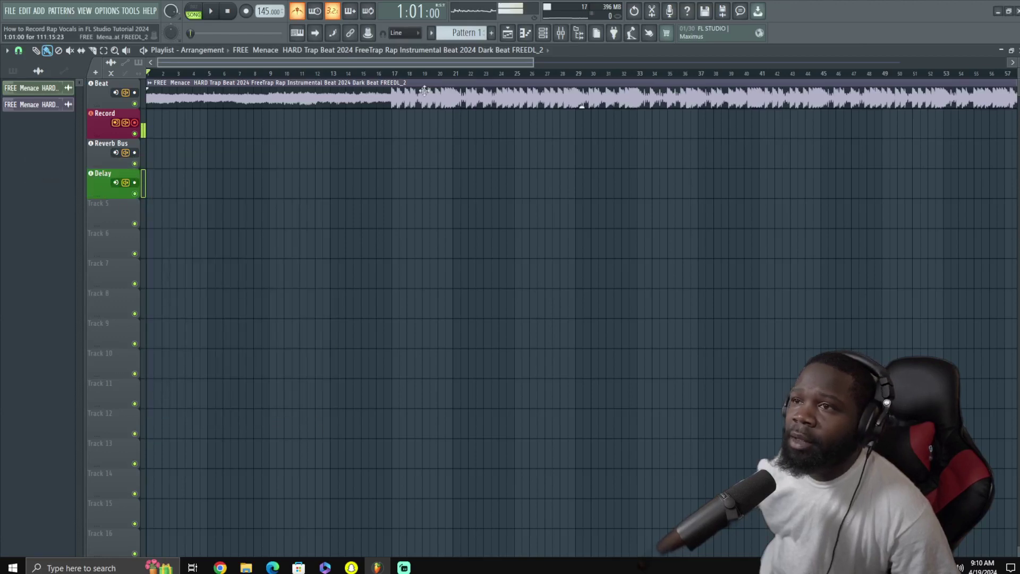
Reopen the mixer and load the Waves H-Delay Stereo plugin into the first effect slot of the Delay track
left_click(561, 33)
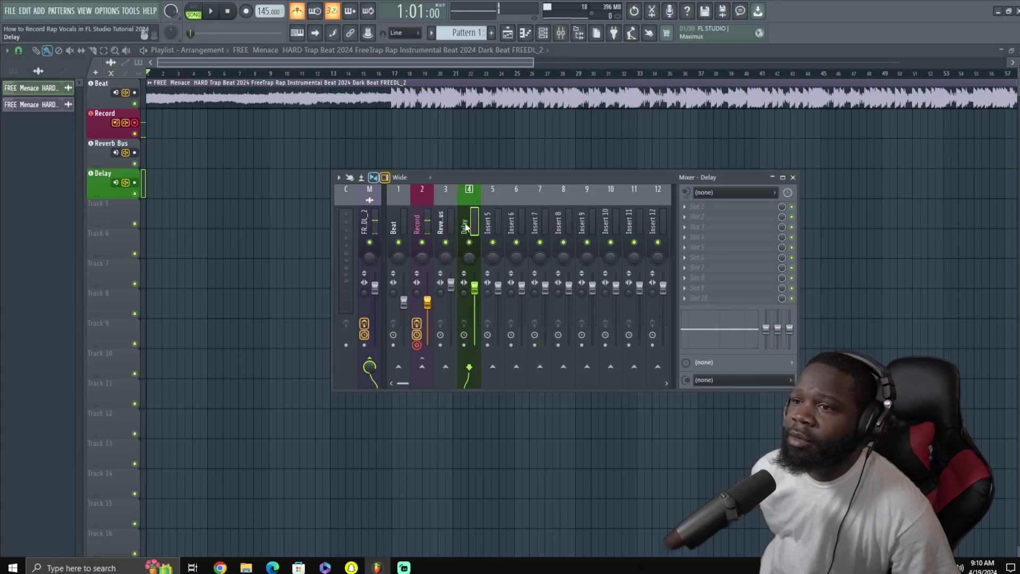
left_click(685, 210)
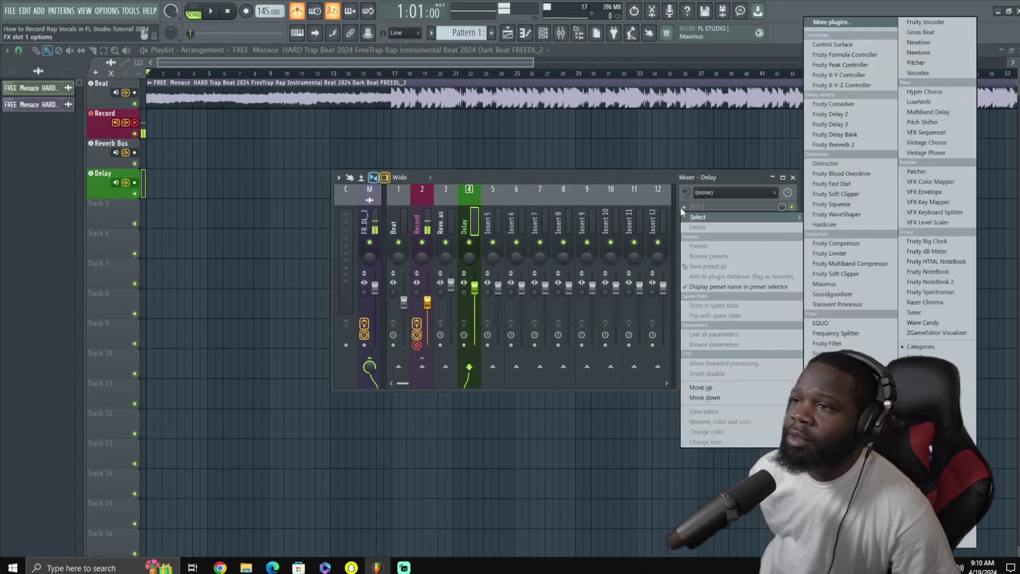
left_click(833, 21)
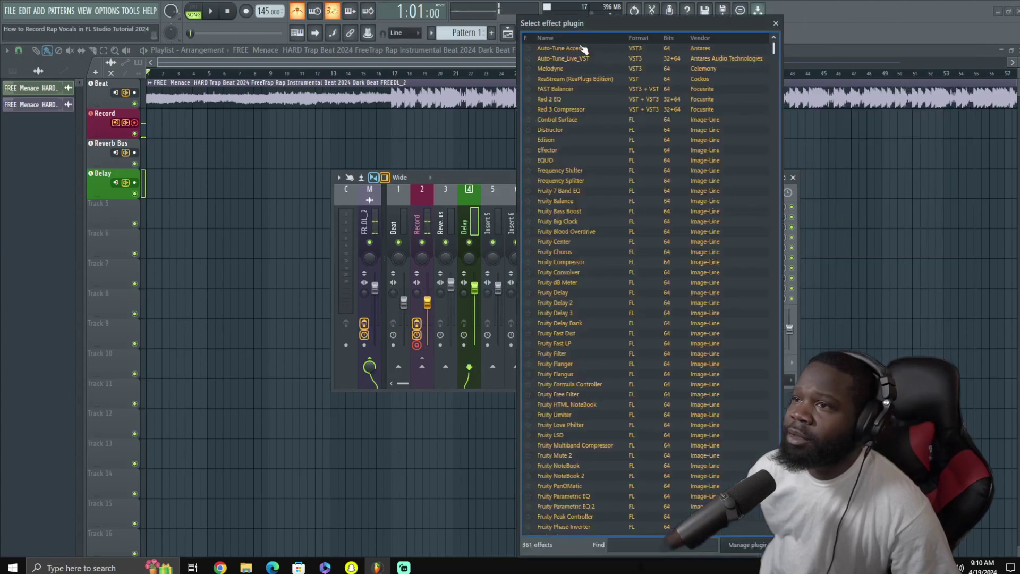
left_click(636, 548)
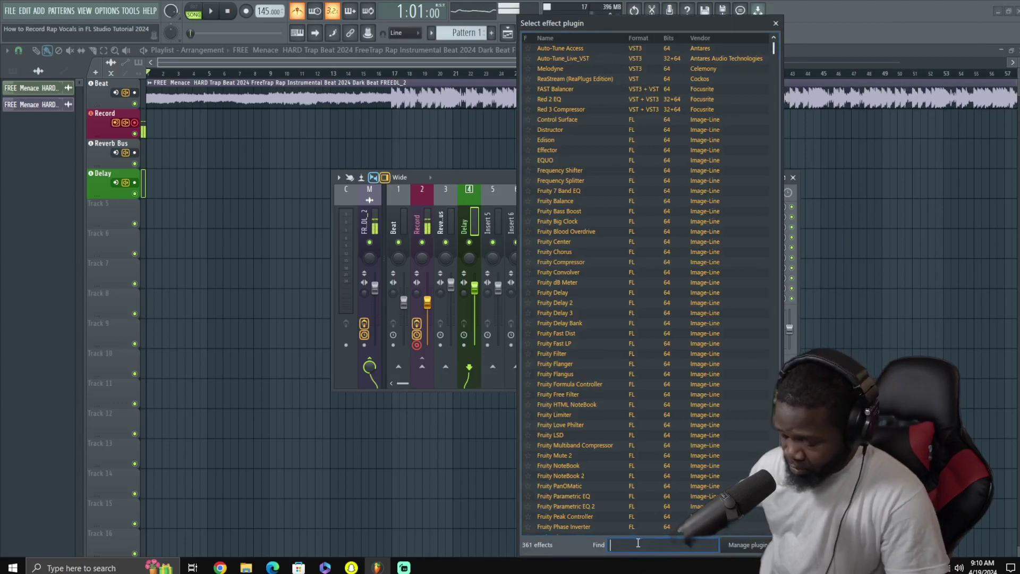
type("h")
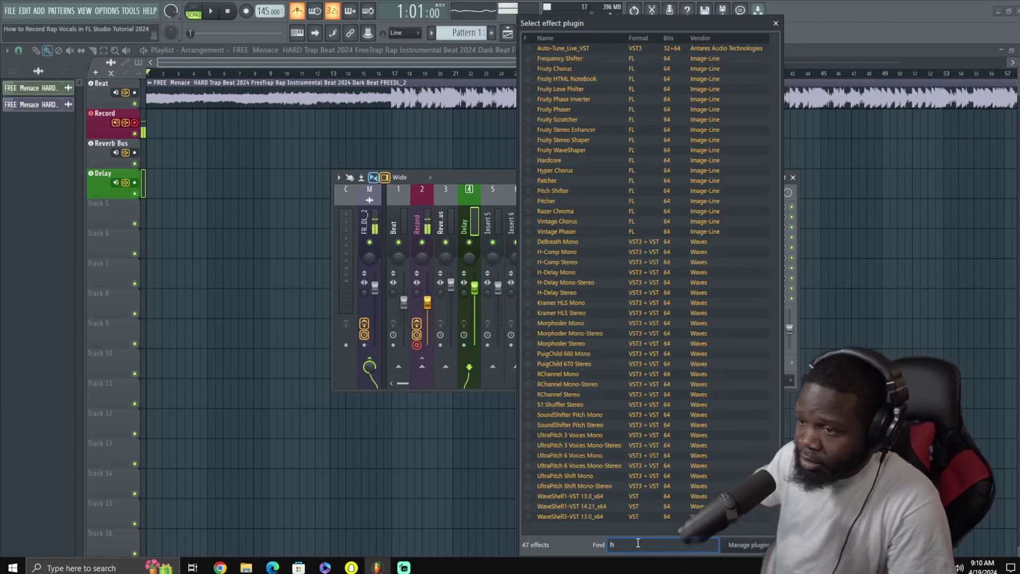
type("-d")
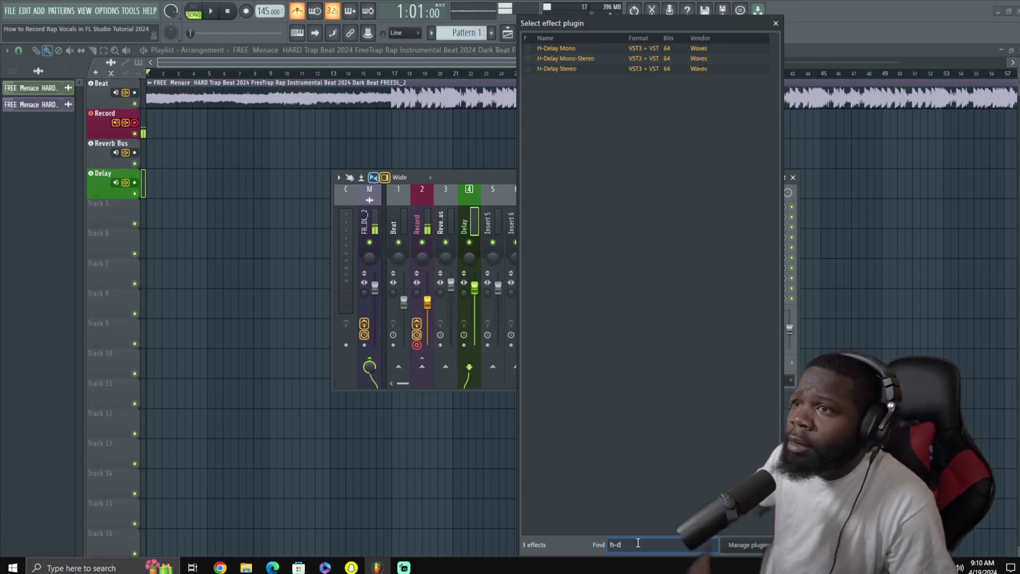
left_click(566, 69)
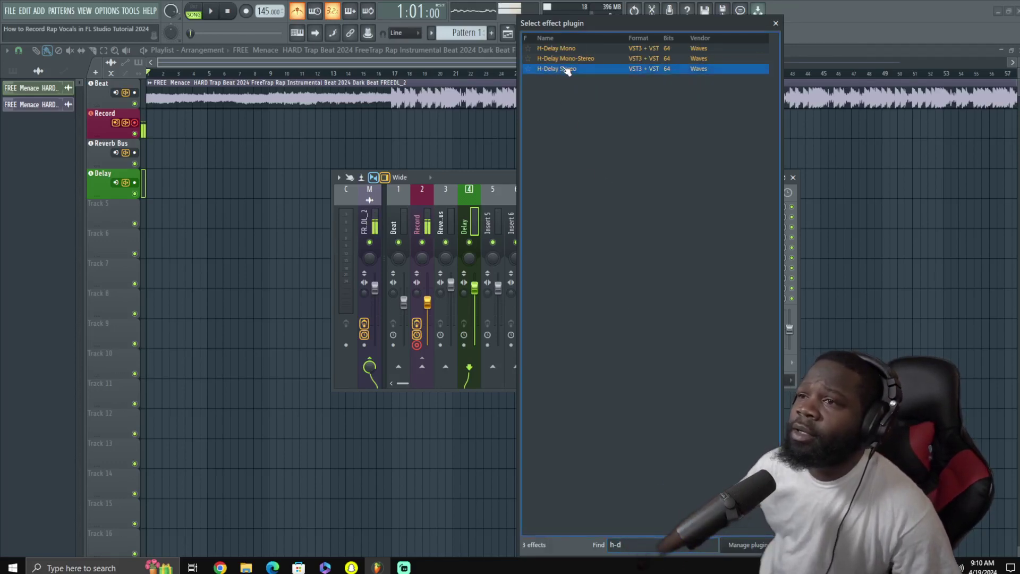
left_click(566, 71)
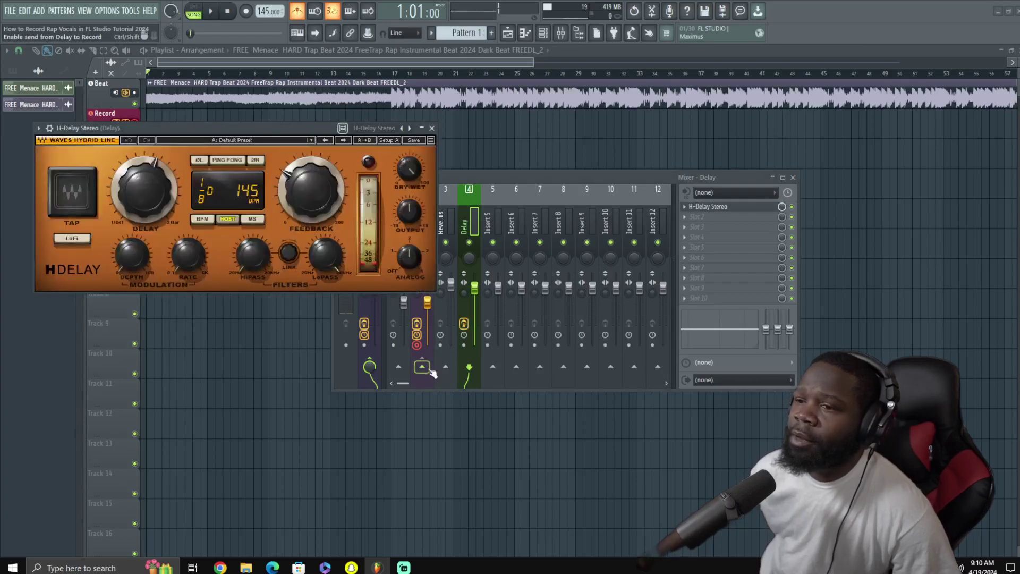
Enable a send from the Delay mixer track to Record and load H-Delay's Ping Pong preset
left_click(426, 371)
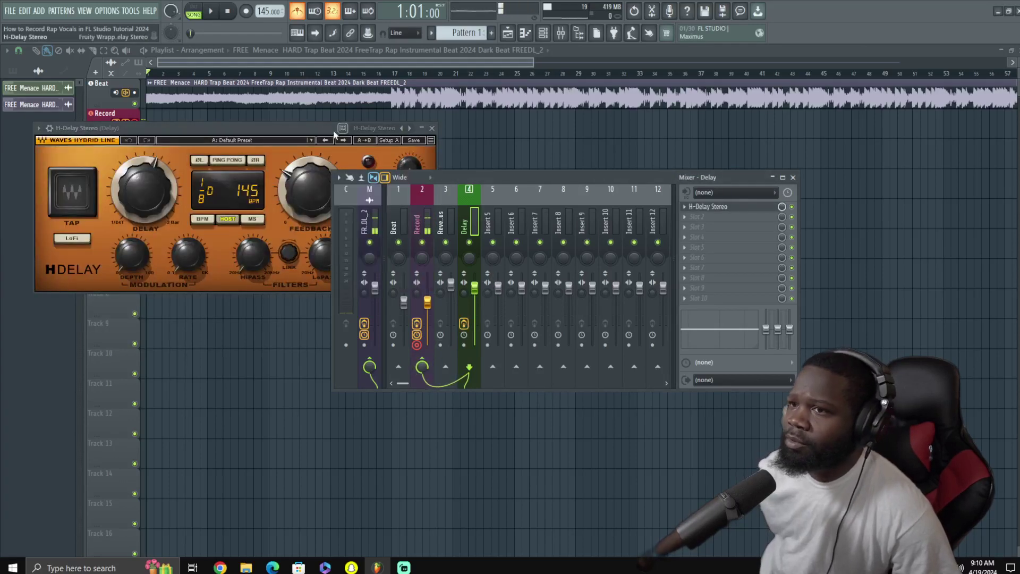
left_click(343, 139)
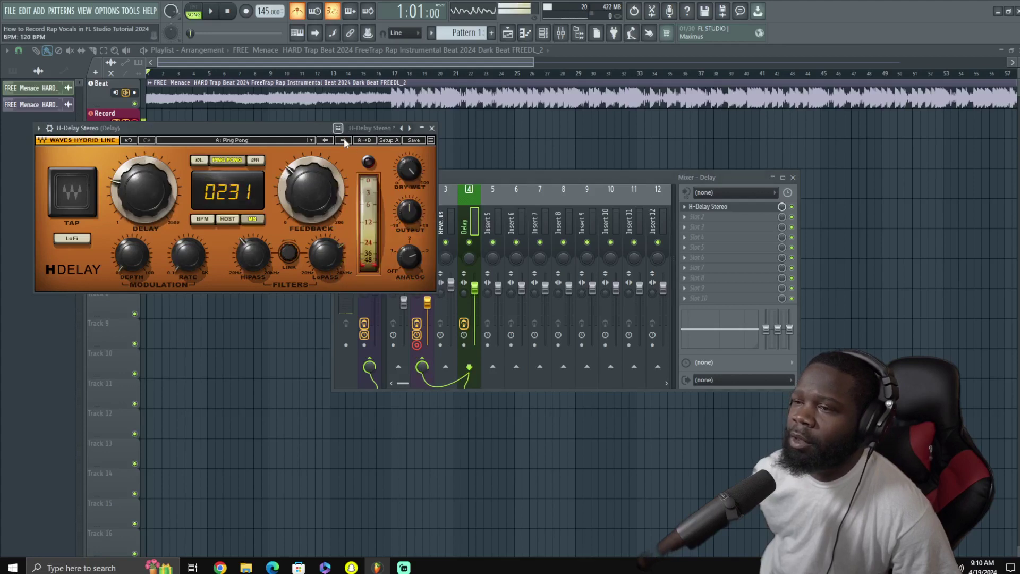
left_click(575, 176)
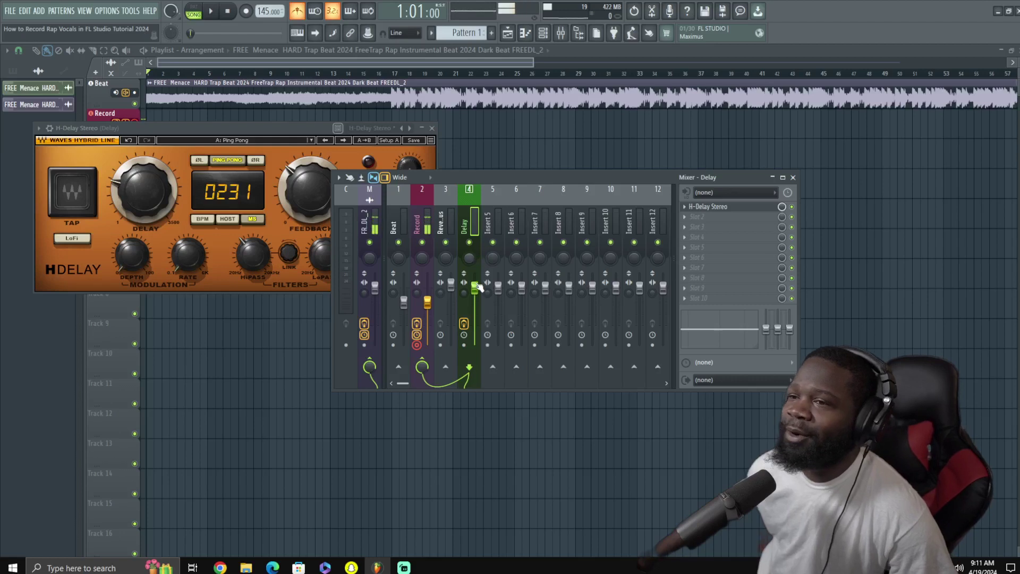
Reposition the H-Delay and mixer windows and enable a send from the Delay track to the Reverb Bus
mouse_move(195, 134)
left_mouse_down()
mouse_move(222, 239)
mouse_move(204, 118)
left_mouse_up()
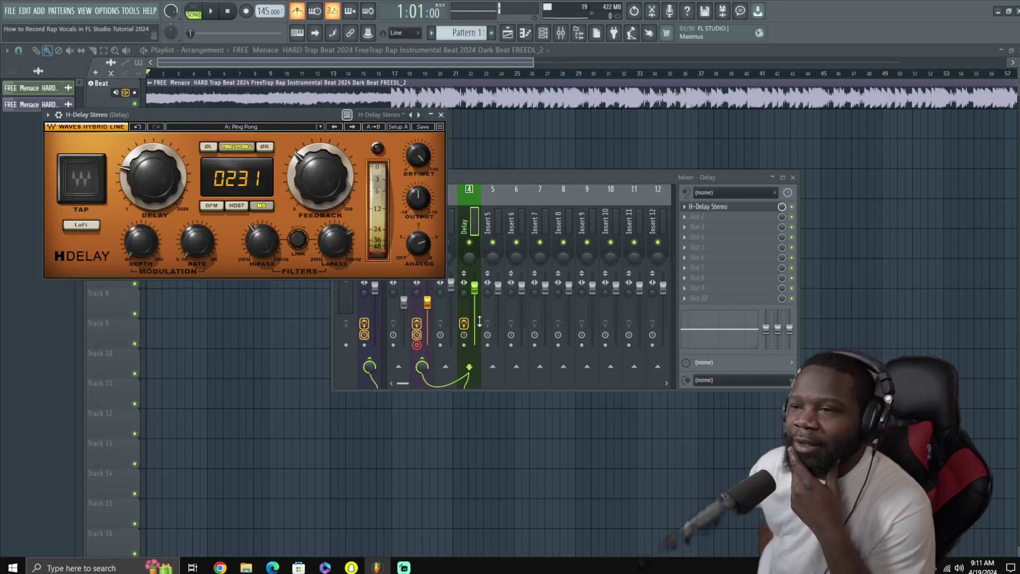
left_click_drag(534, 173, 582, 177)
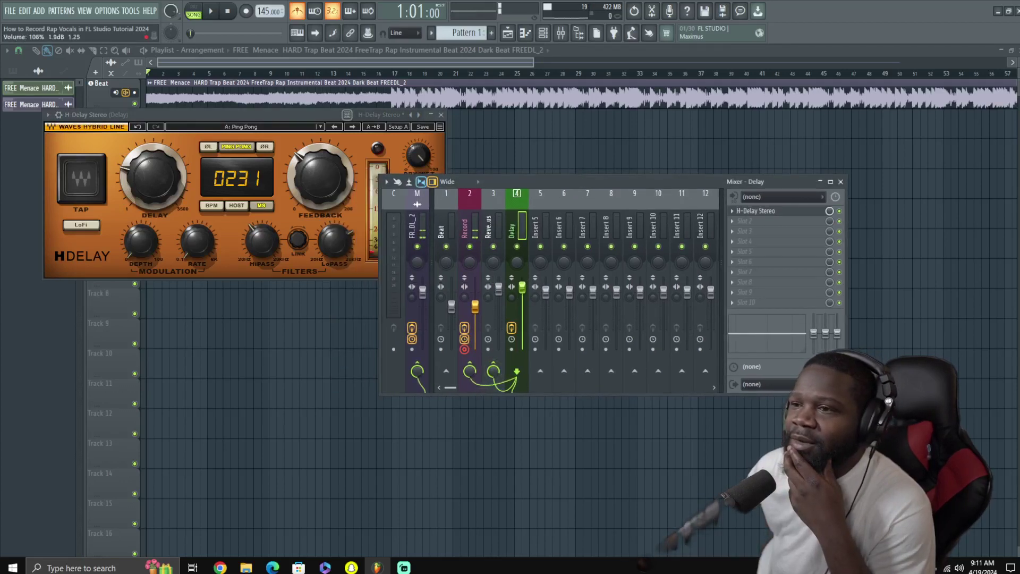
left_click(518, 247)
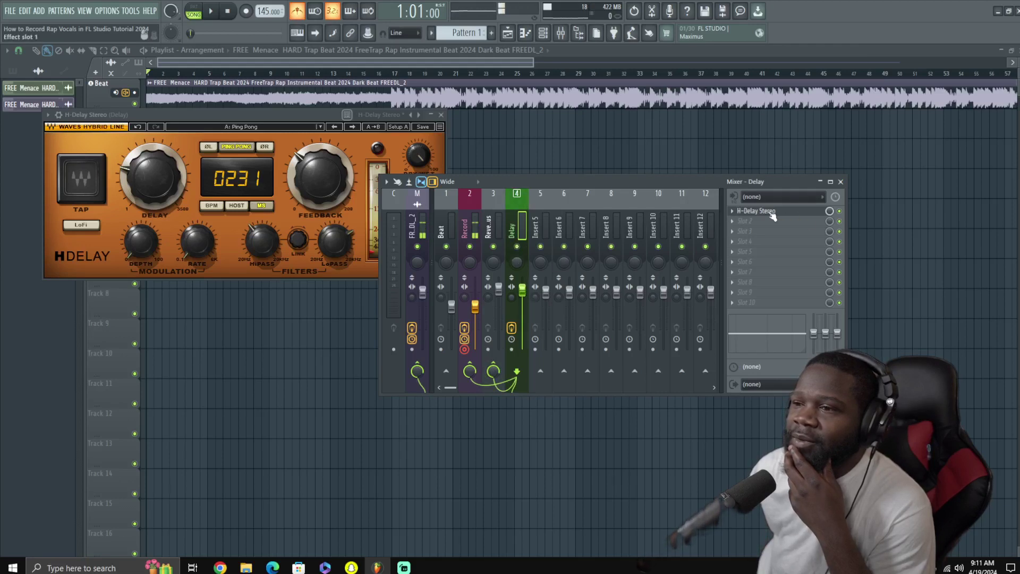
right_click(513, 204)
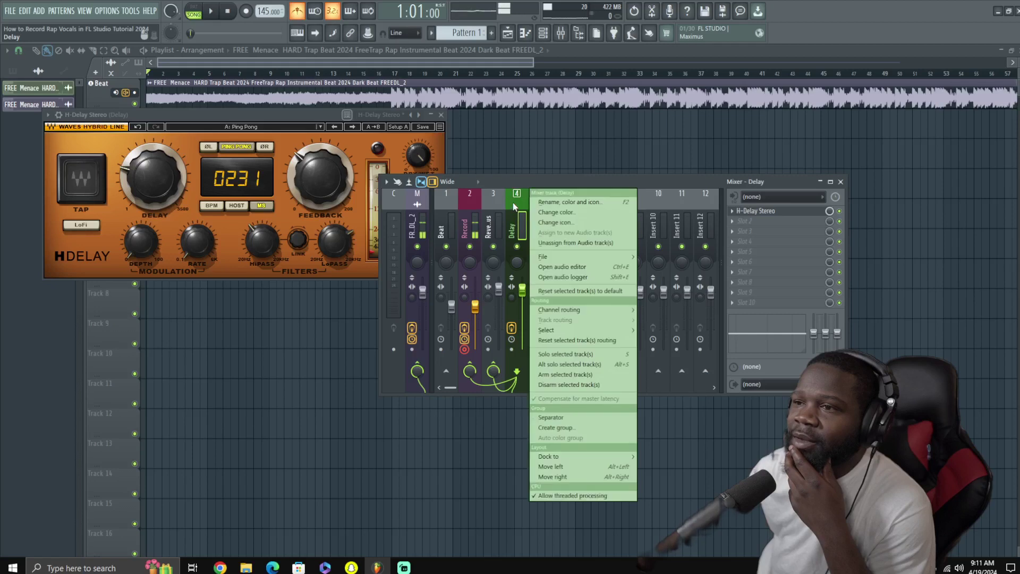
mouse_move(576, 258)
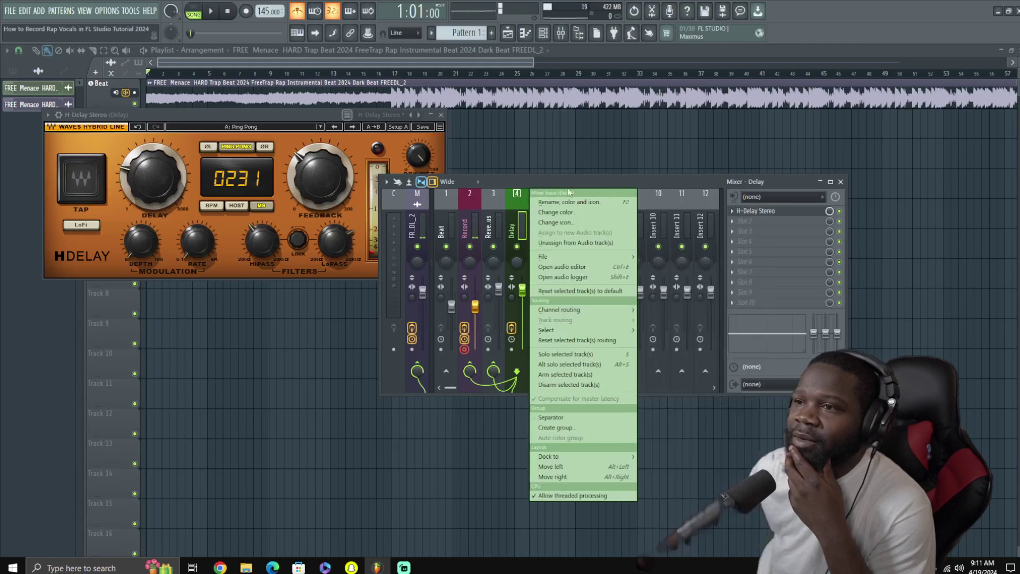
left_click(664, 183)
left_click_drag(302, 121, 618, 121)
Reselect the Delay mixer track as the audio track link for the Delay playlist track
right_click(95, 171)
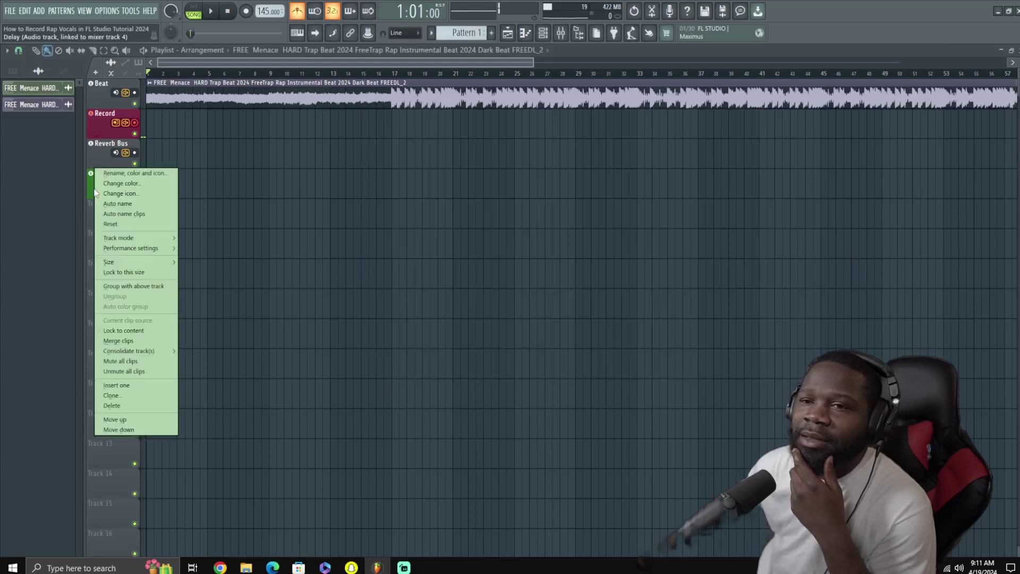
mouse_move(149, 240)
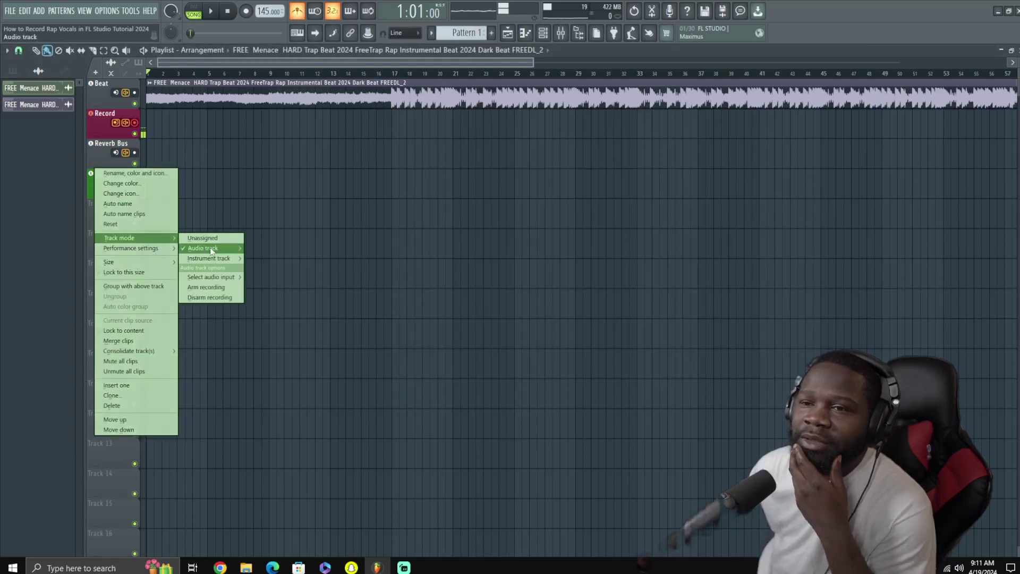
mouse_move(216, 250)
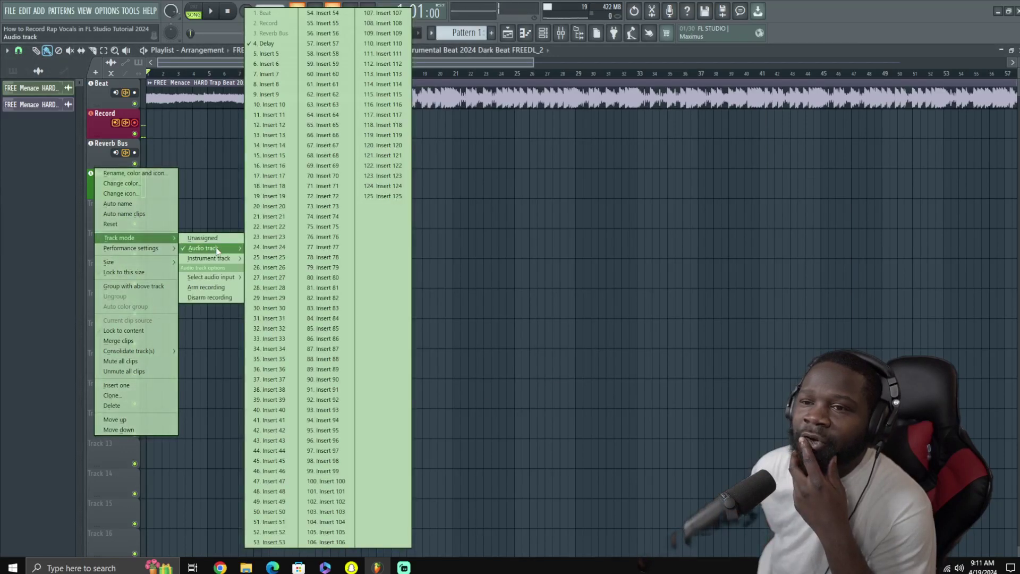
mouse_move(225, 280)
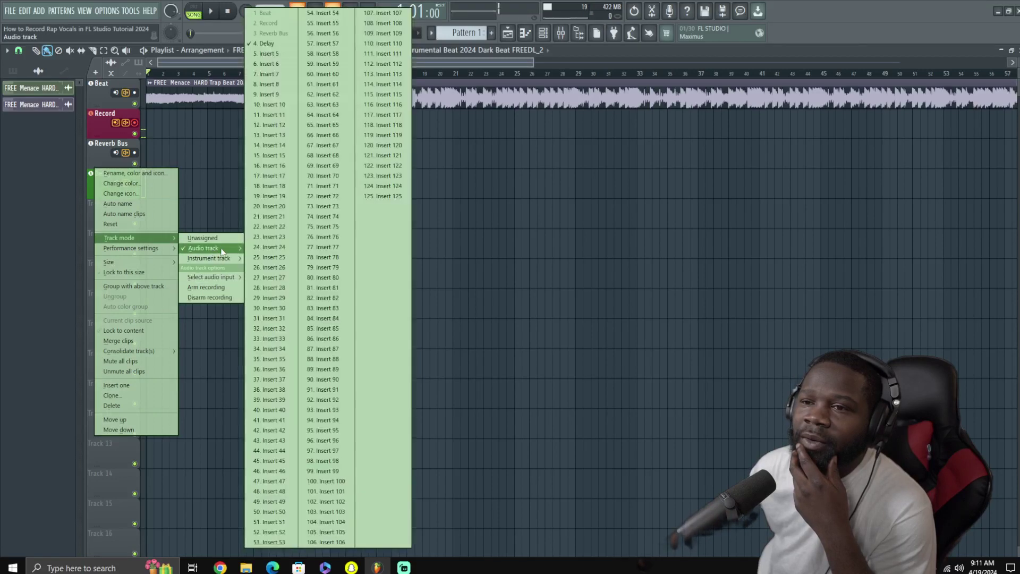
left_click(265, 43)
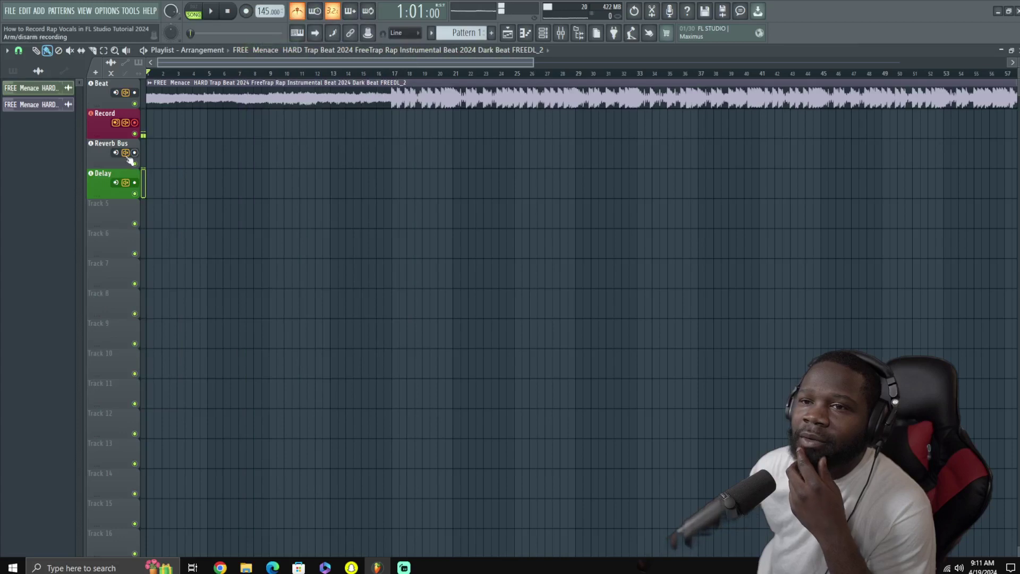
Check the audio input source and record-arm options of the Delay playlist track
left_click(116, 183)
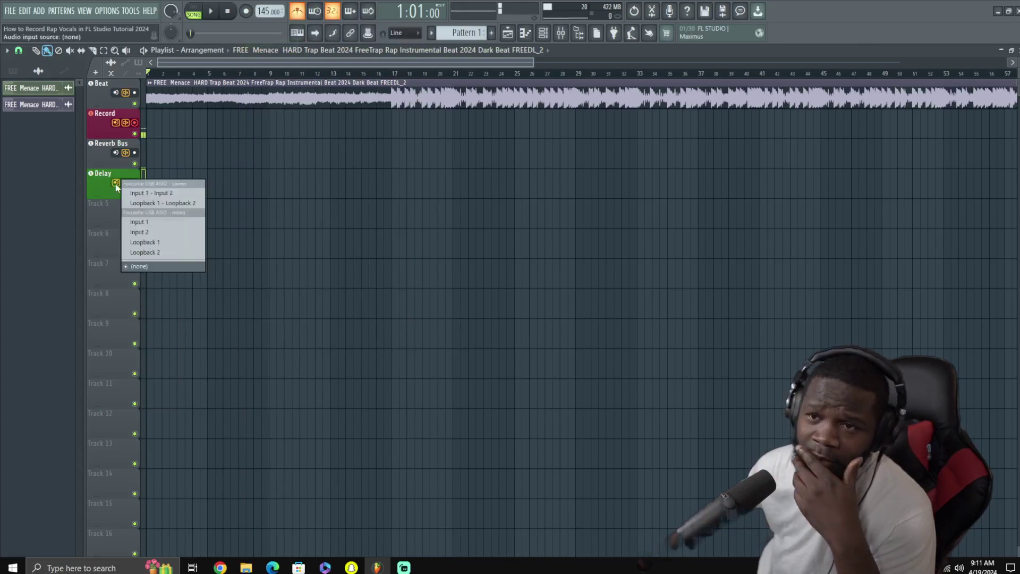
left_click(100, 186)
left_click(135, 183)
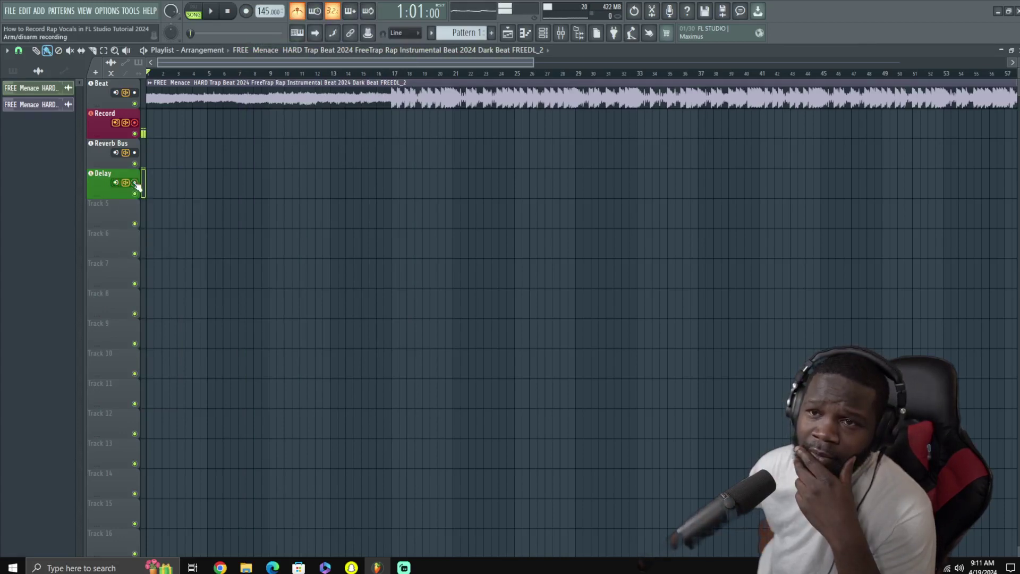
Toggle the Delay mixer track's mute and try to record audio into the playlist as an audio clip
left_click(561, 33)
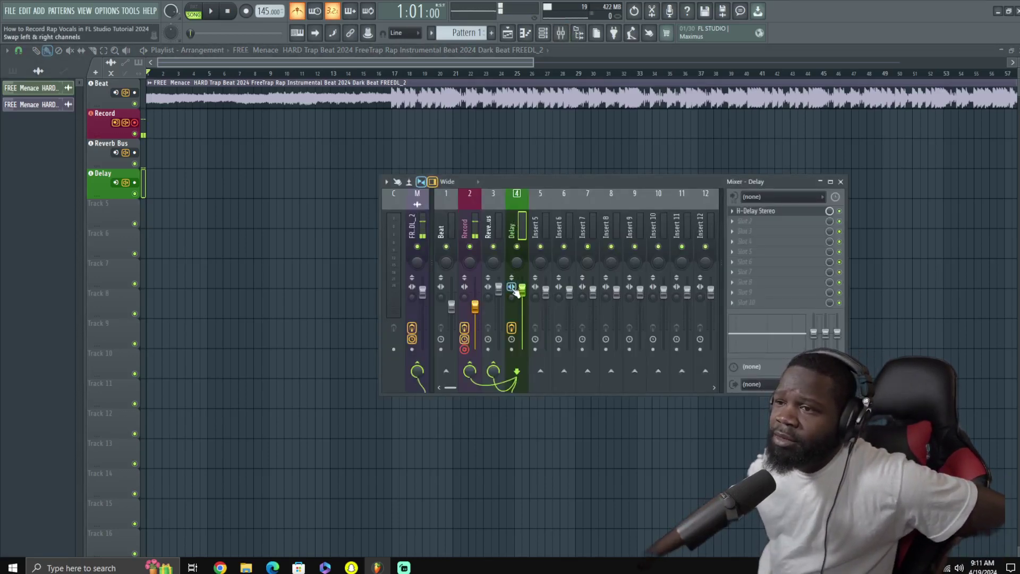
left_click(518, 247)
left_click(518, 248)
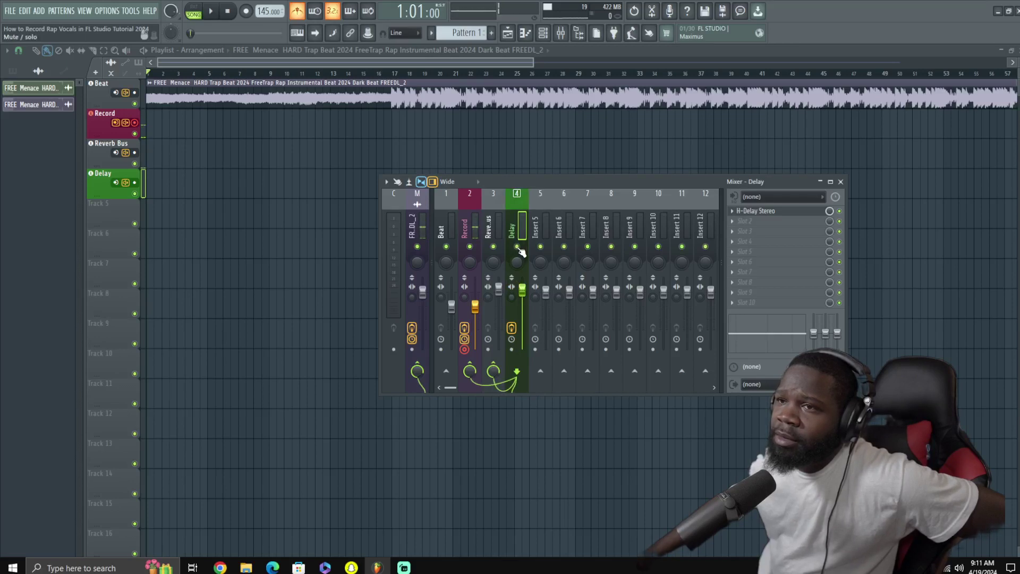
left_click(247, 12)
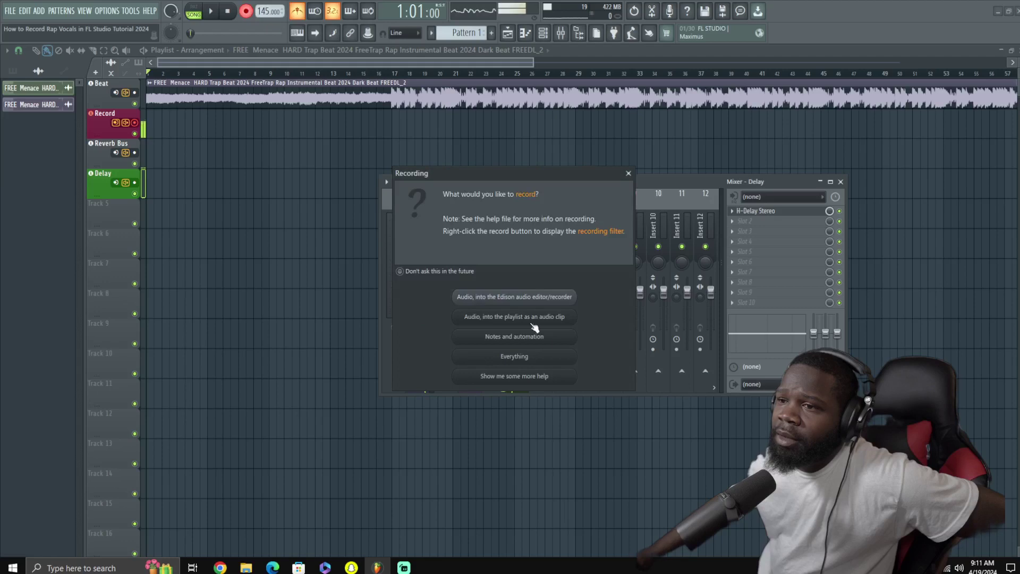
left_click(504, 318)
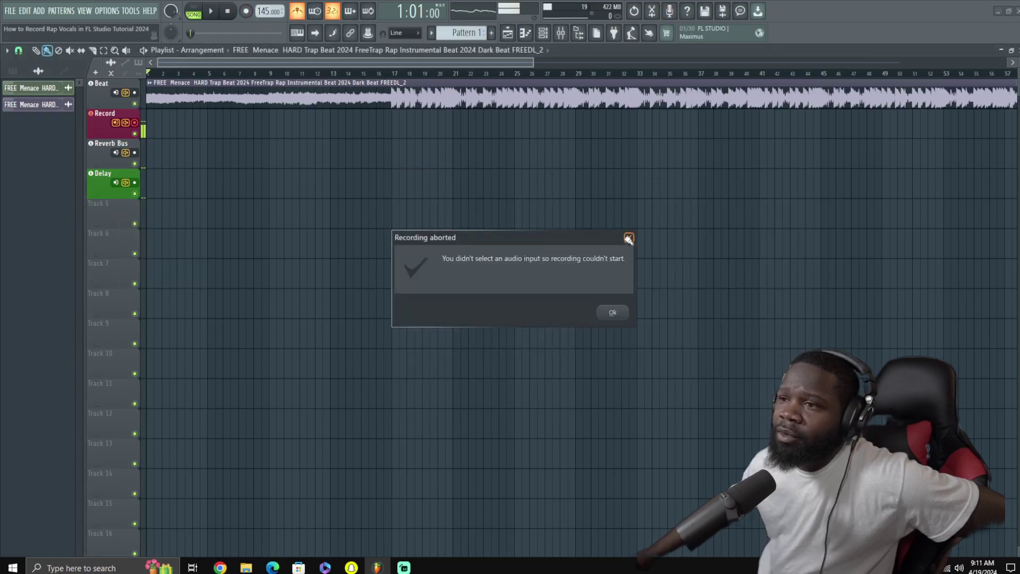
left_click(630, 238)
Compare the routing and effect slots of the Beat, Record, Reverb Bus and Delay mixer tracks
left_click(560, 33)
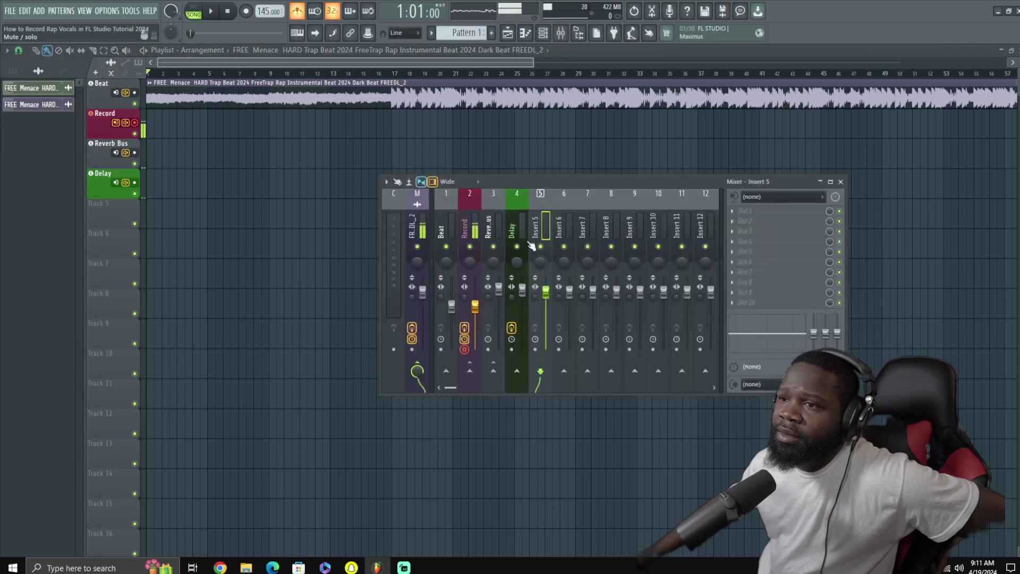
left_click(442, 227)
left_click(469, 226)
left_click(489, 227)
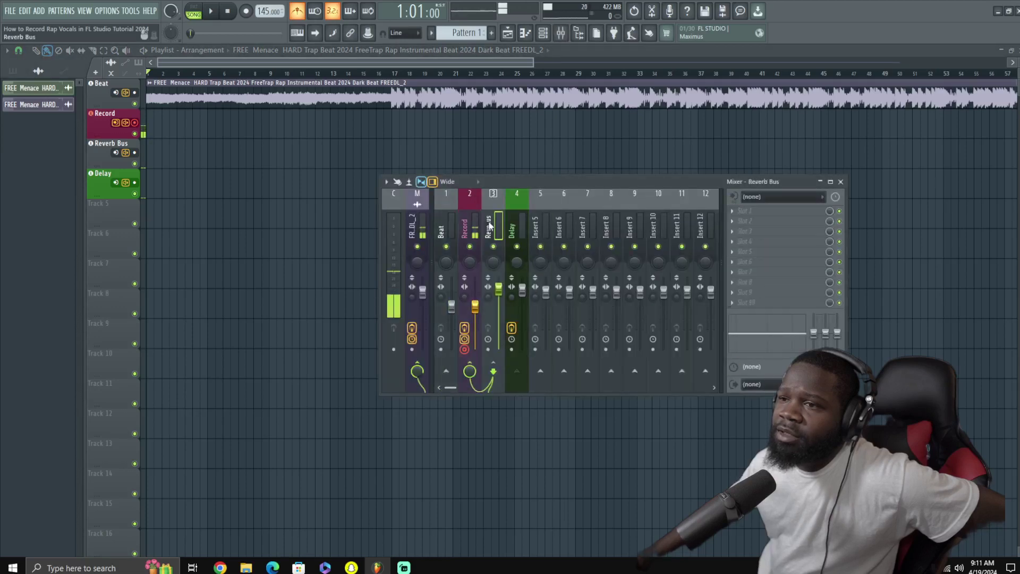
left_click(514, 227)
left_click(490, 228)
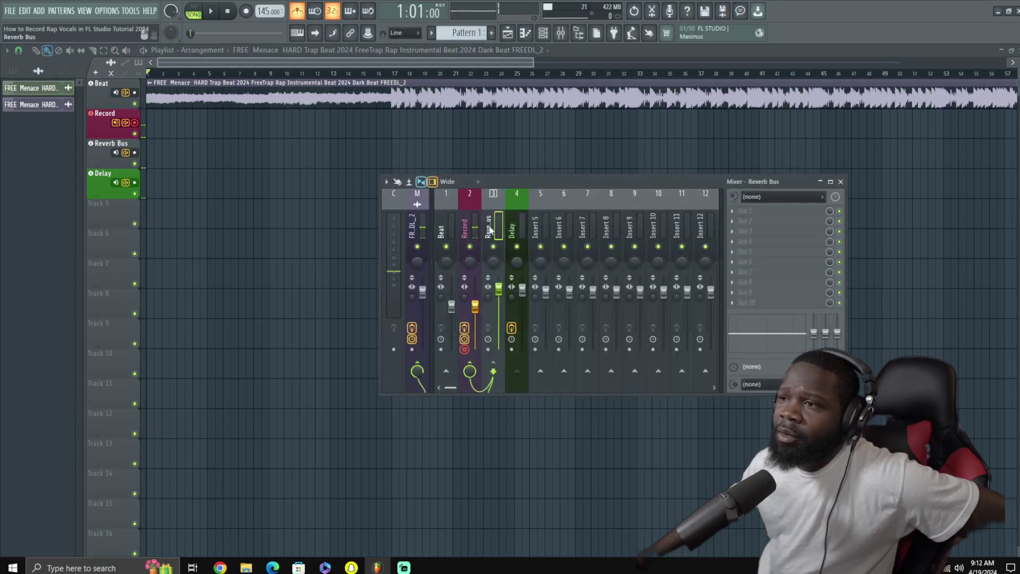
left_click(512, 228)
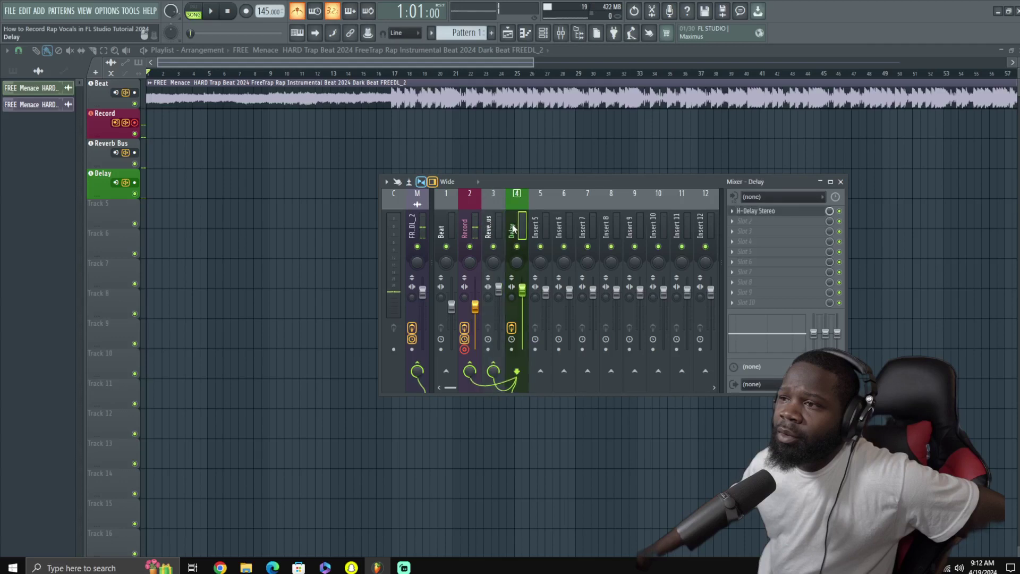
Switch H-Delay on the Delay mixer track to BPM timing and raise its feedback to about 108
left_click(779, 212)
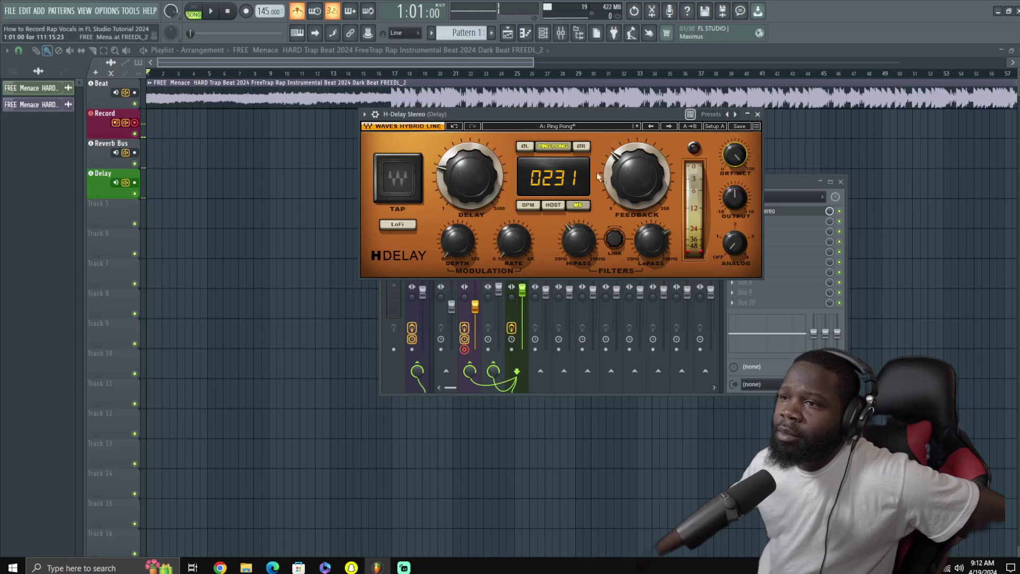
left_click(528, 206)
left_click_drag(640, 182, 641, 153)
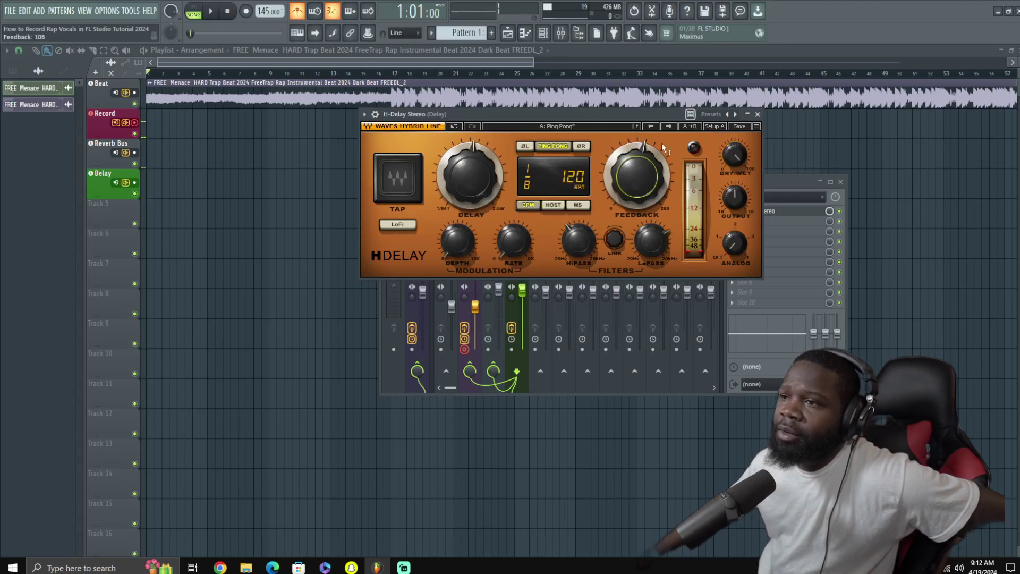
Rearrange the H-Delay and mixer windows so both are accessible, and turn off the metronome
left_click_drag(655, 110, 765, 405)
left_click_drag(586, 178, 544, 107)
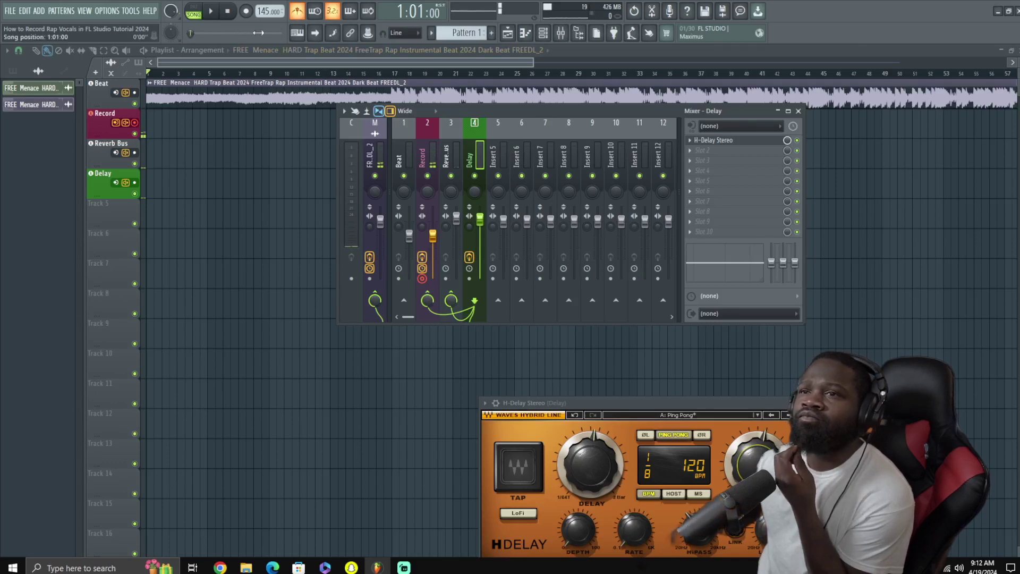
left_click(297, 10)
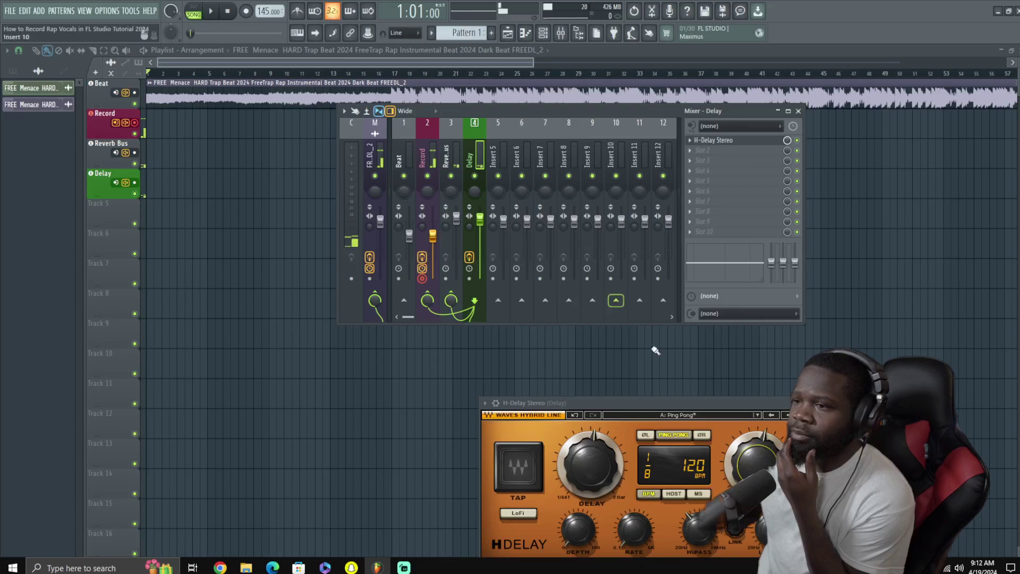
left_click_drag(694, 404, 612, 297)
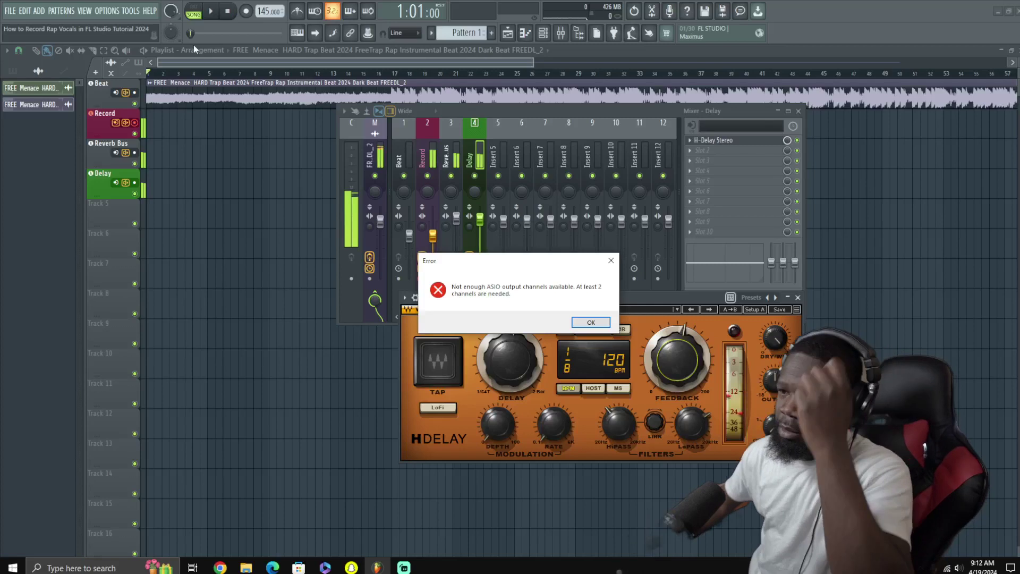
Dismiss the ASIO output error, select the Record playlist track and check its record arming
left_click(591, 322)
left_click(102, 126)
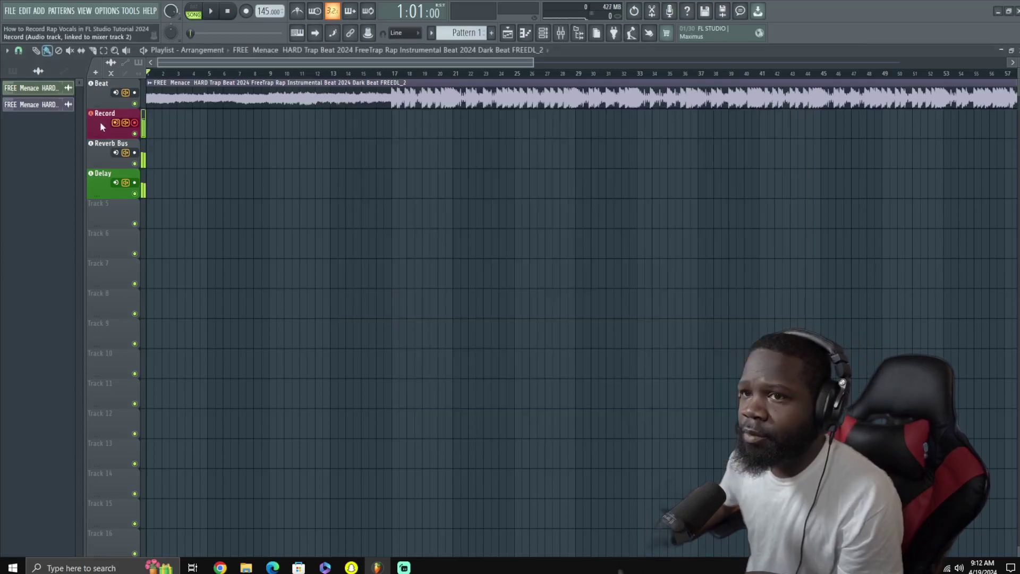
left_click(136, 124)
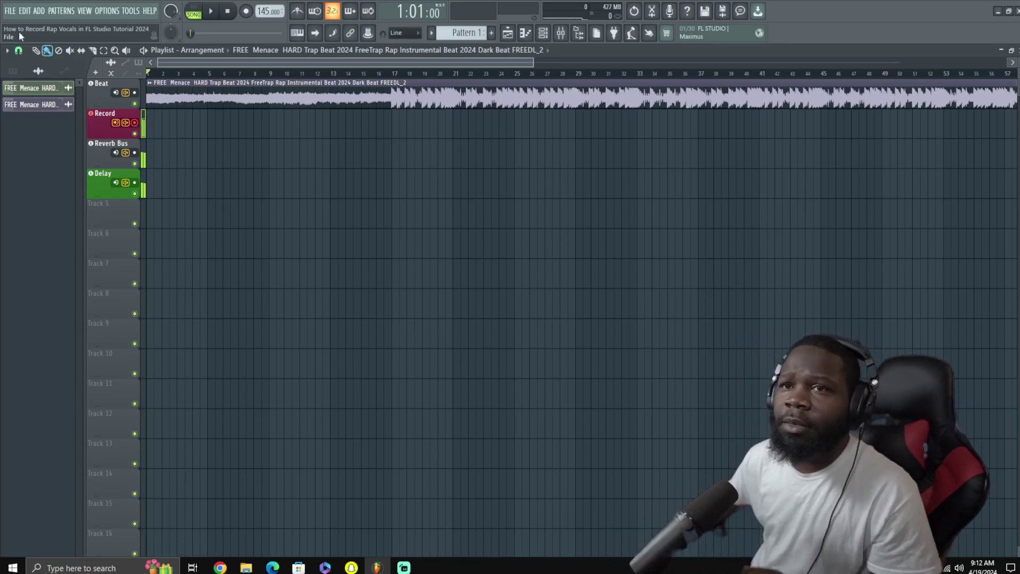
Save the project over the existing file How to Record Rap Vocals in FL Studio Tutorial 2024
left_click(11, 11)
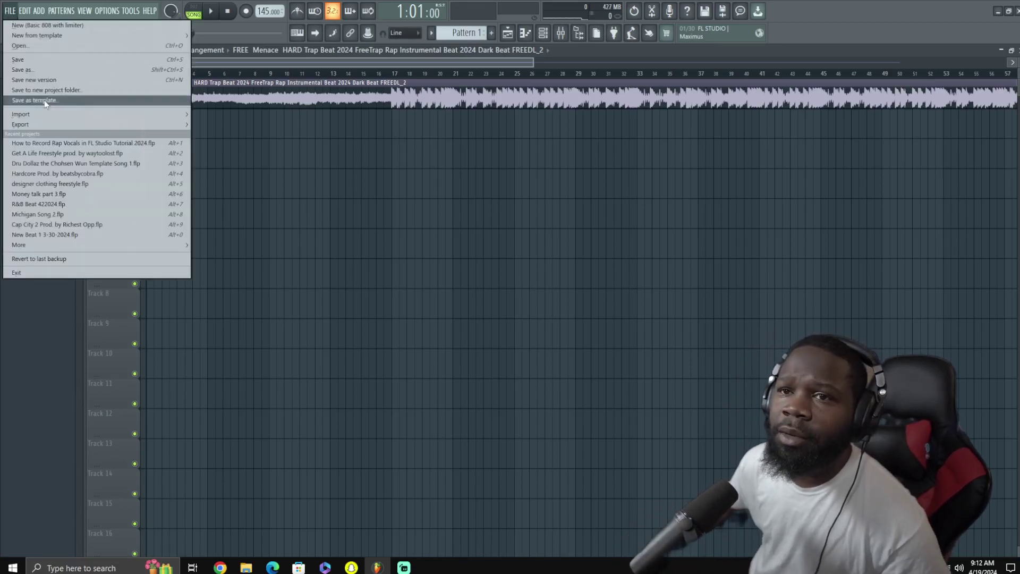
left_click(60, 70)
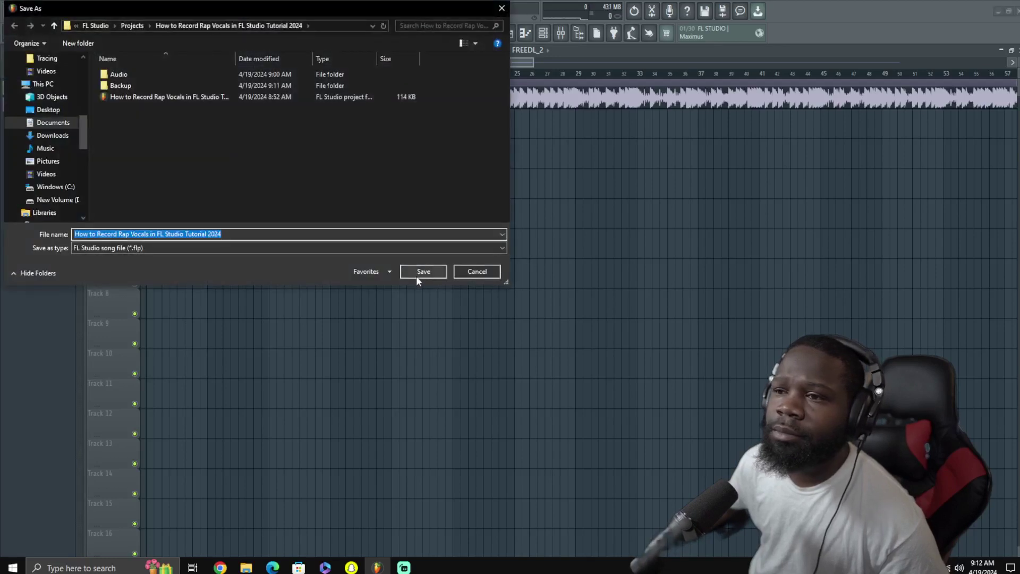
left_click(424, 271)
left_click(564, 285)
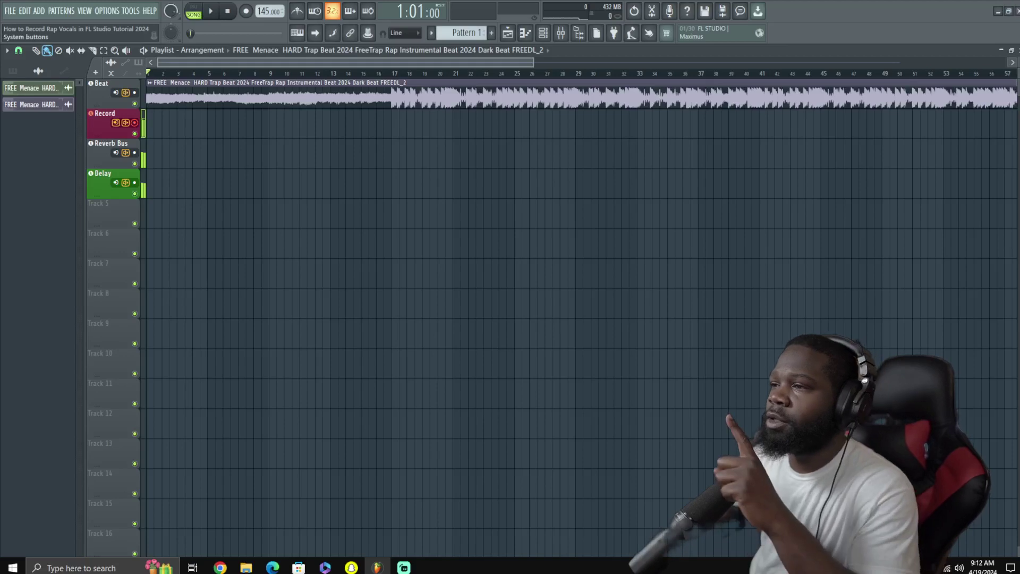
Restart FL Studio and reopen the recent project How to Record Rap Vocals in FL Studio Tutorial 2024
left_click(1017, 11)
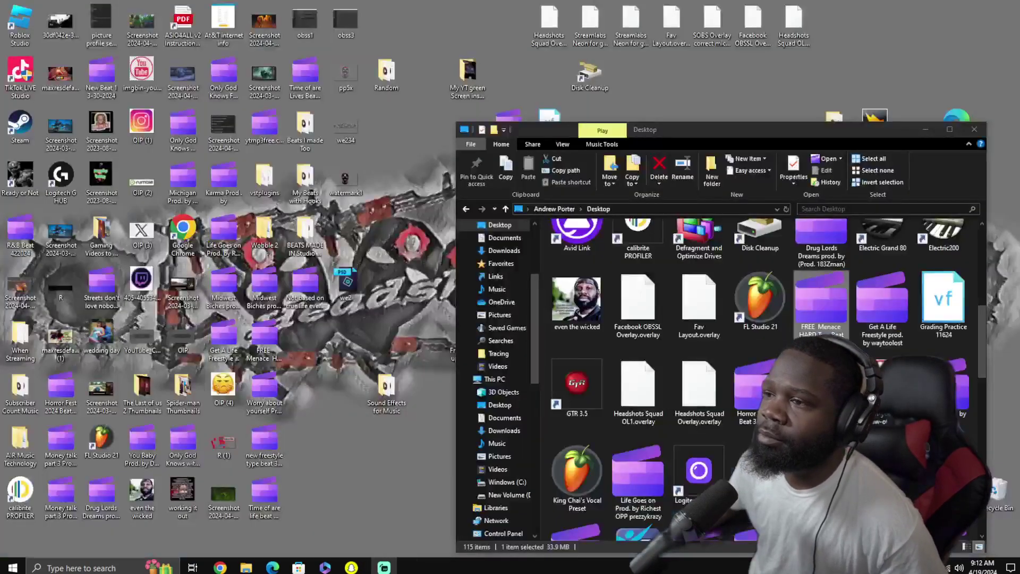
left_click(974, 133)
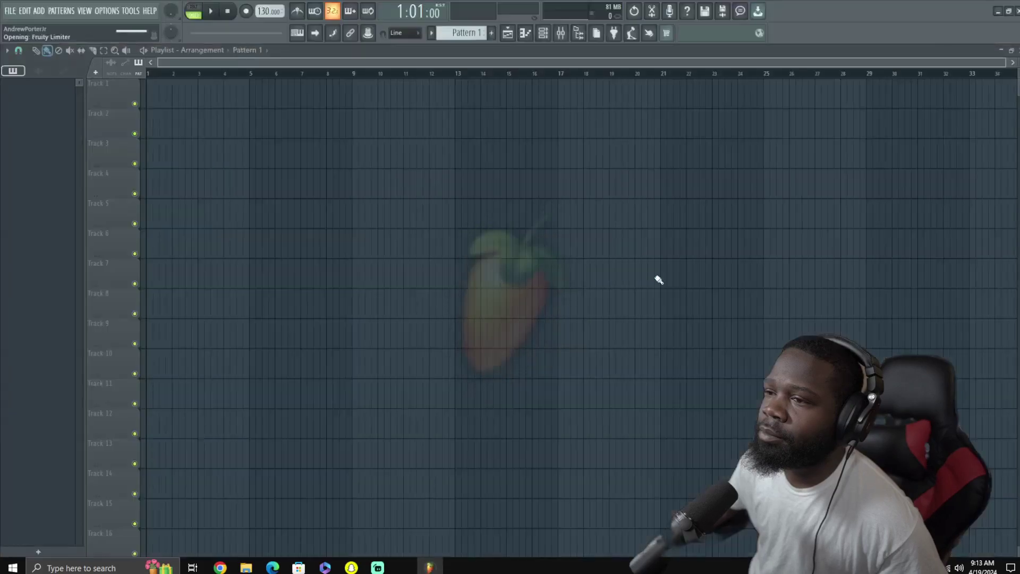
left_click(10, 10)
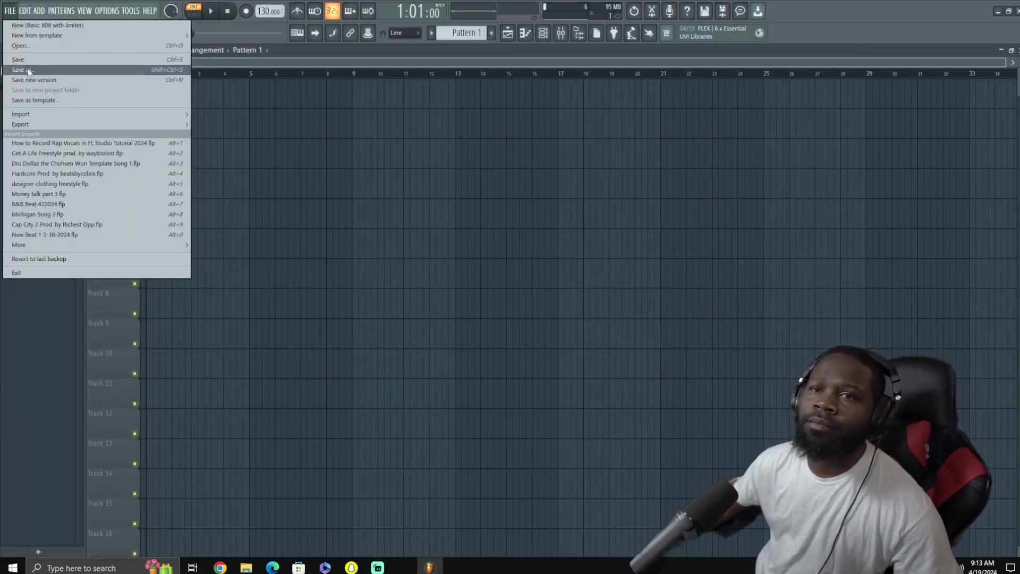
left_click(32, 143)
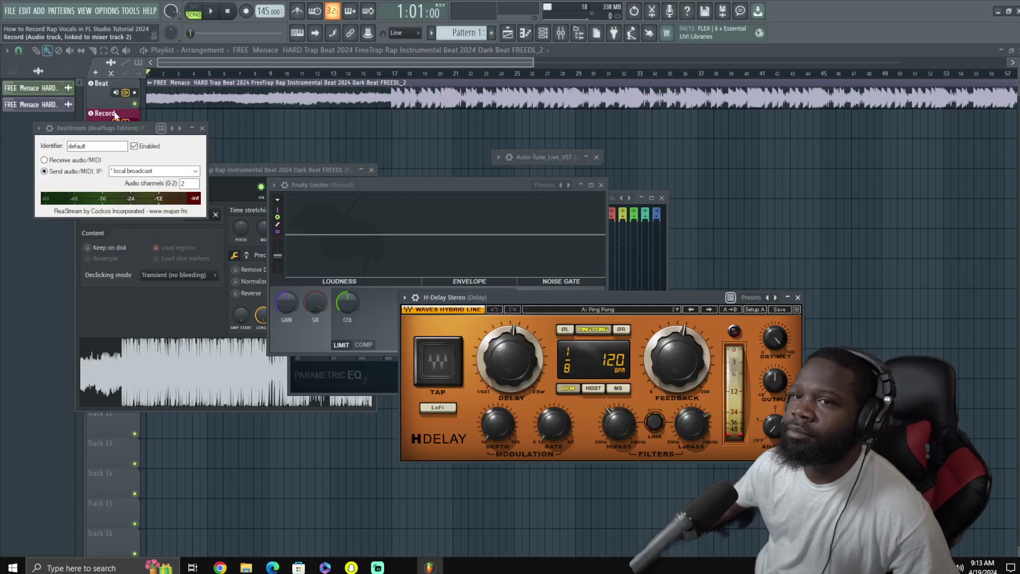
Close all open plugin windows and arm the Record playlist track for recording
key("F12")
left_click(135, 123)
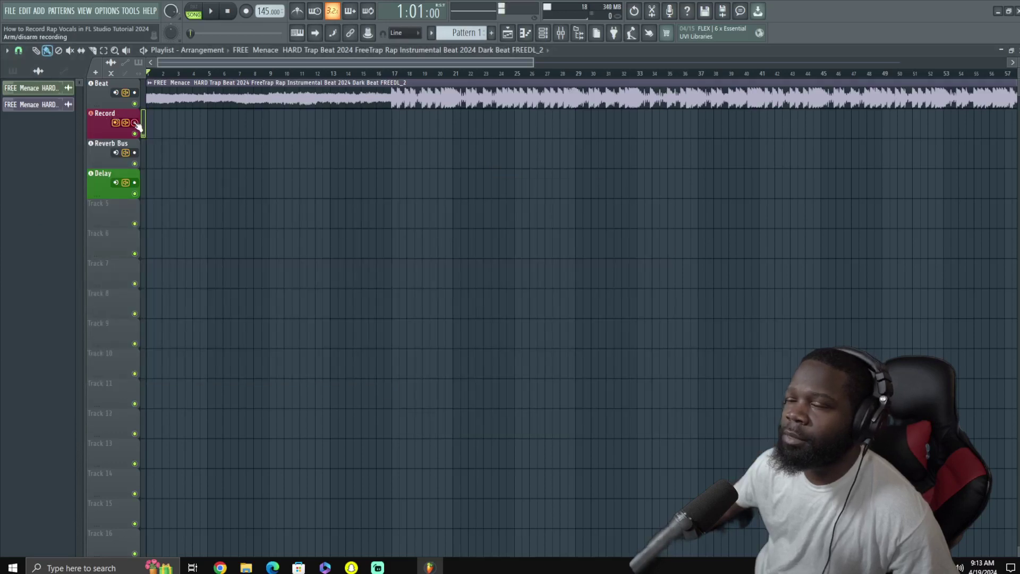
Check H-Delay and the Record routing, and remove the Delay mixer track's send to the Reverb Bus
left_click(563, 34)
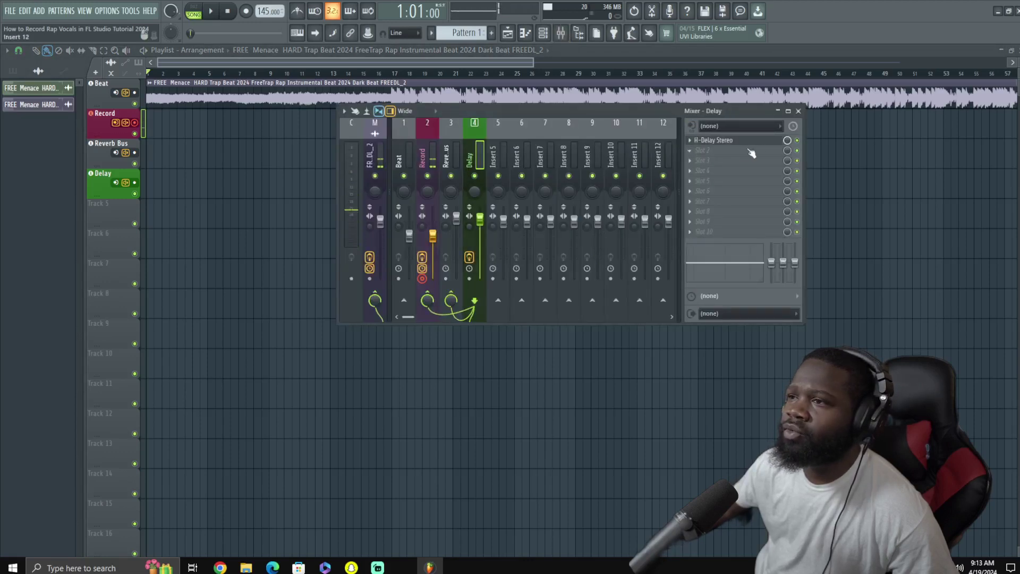
left_click(734, 142)
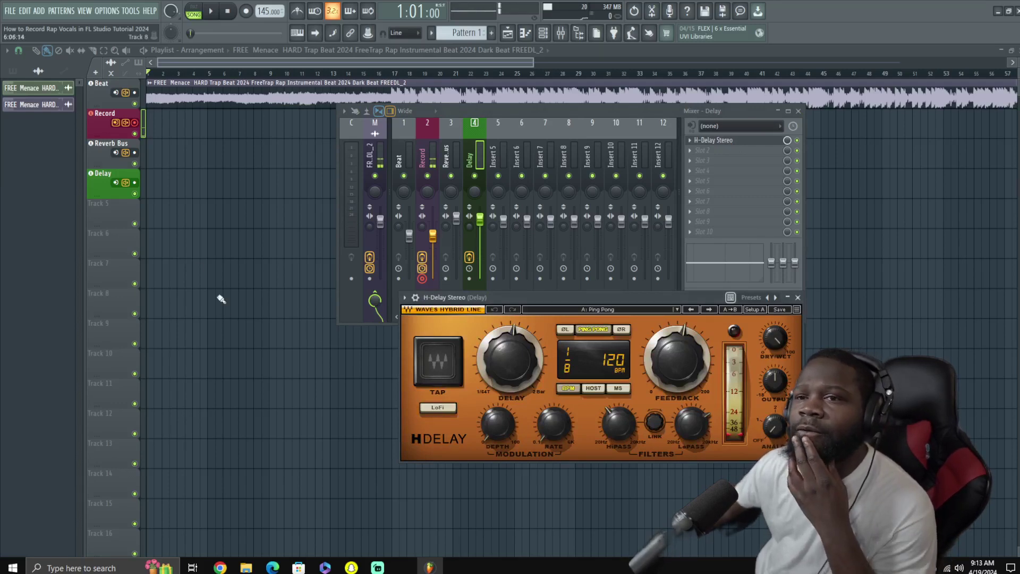
left_click(103, 180)
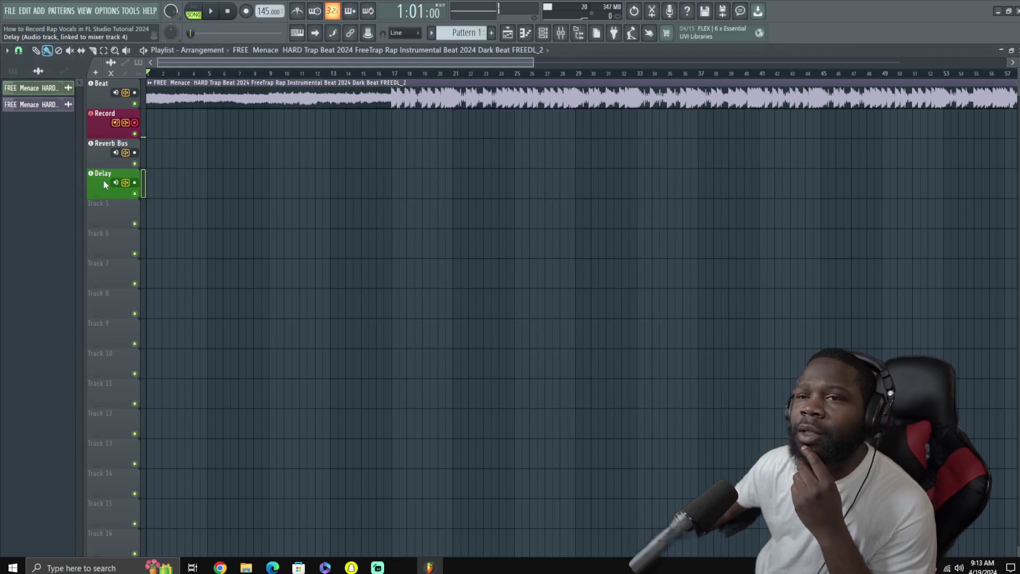
left_click(562, 35)
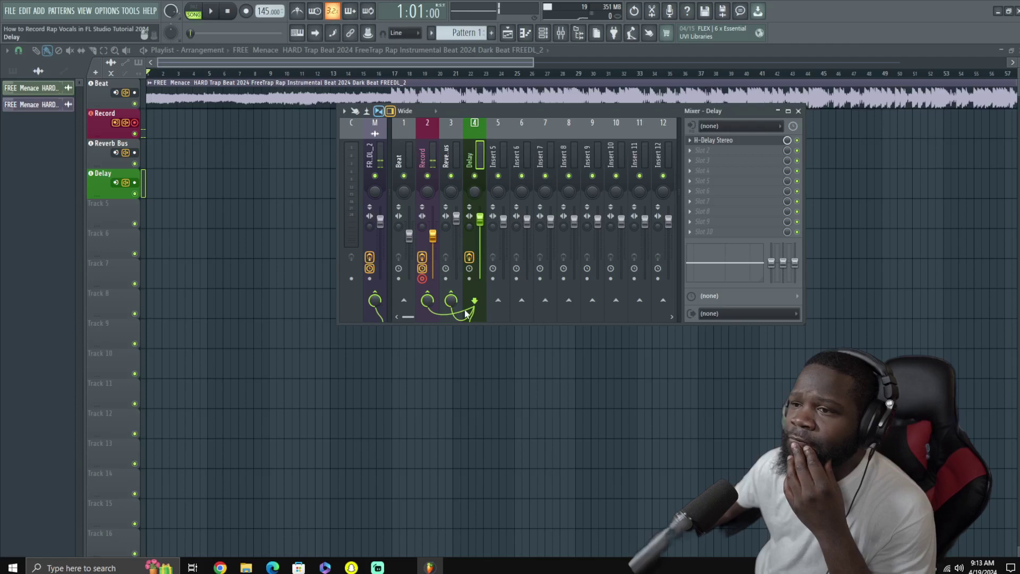
left_click(421, 287)
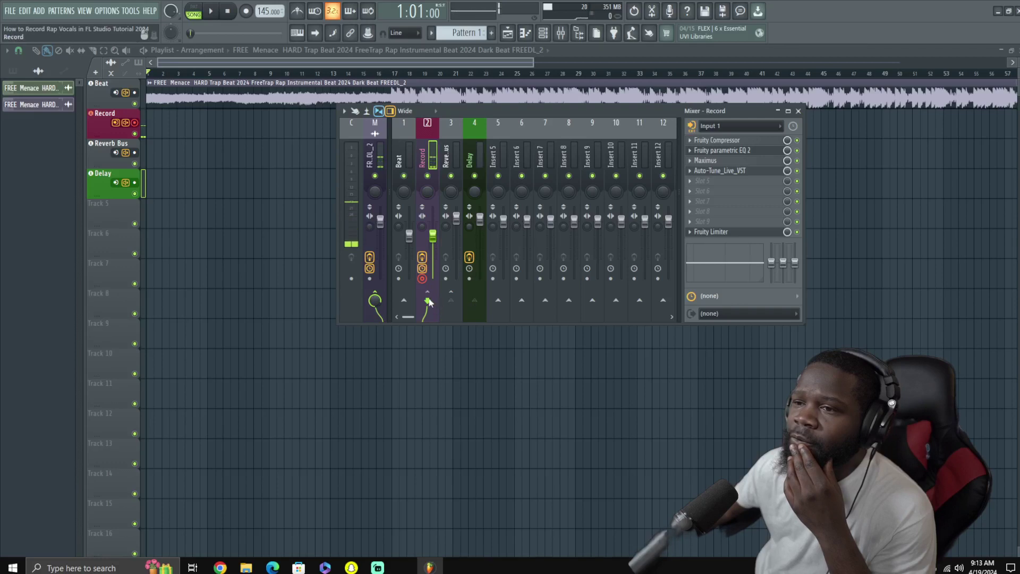
left_click(469, 162)
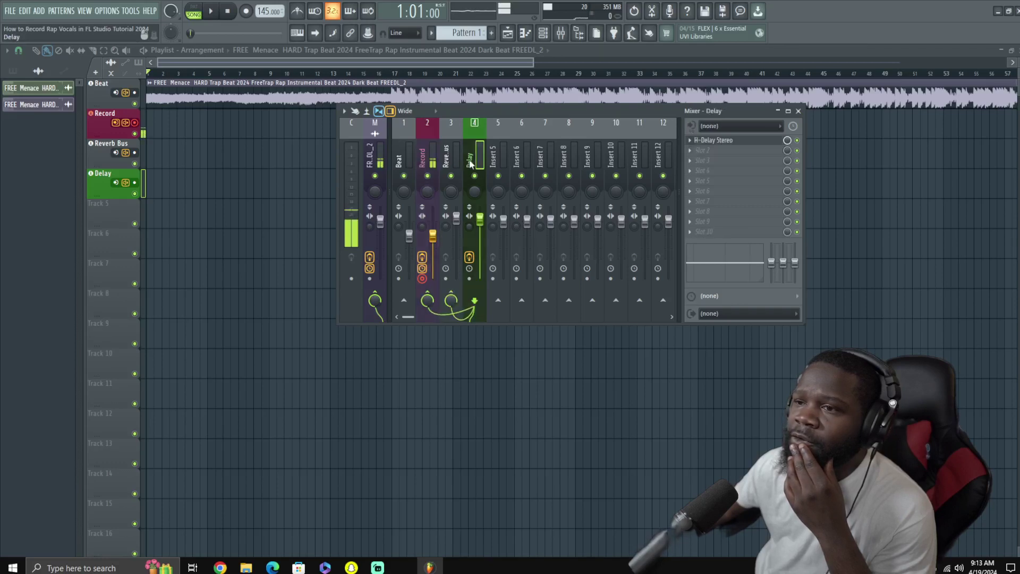
left_click(451, 295)
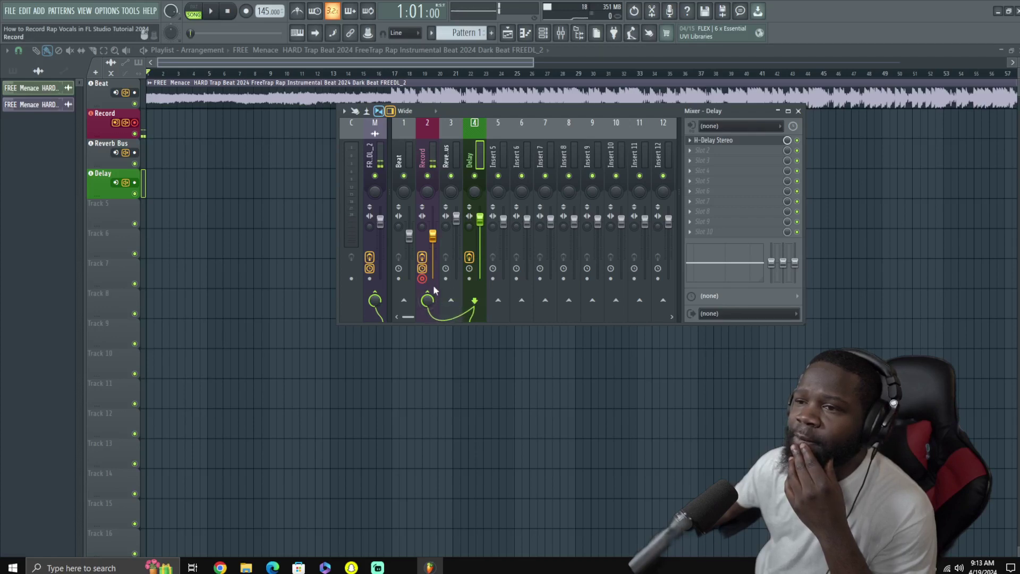
Widen the mixer window to show more insert tracks and reposition it over the playlist
left_click_drag(424, 319, 437, 314)
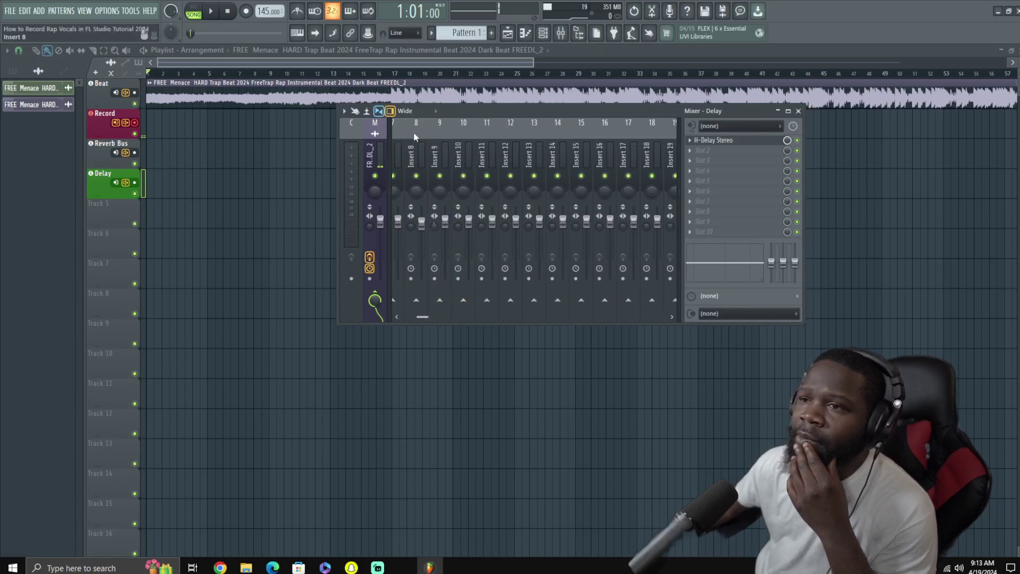
left_click(509, 134)
left_click_drag(508, 134, 416, 142)
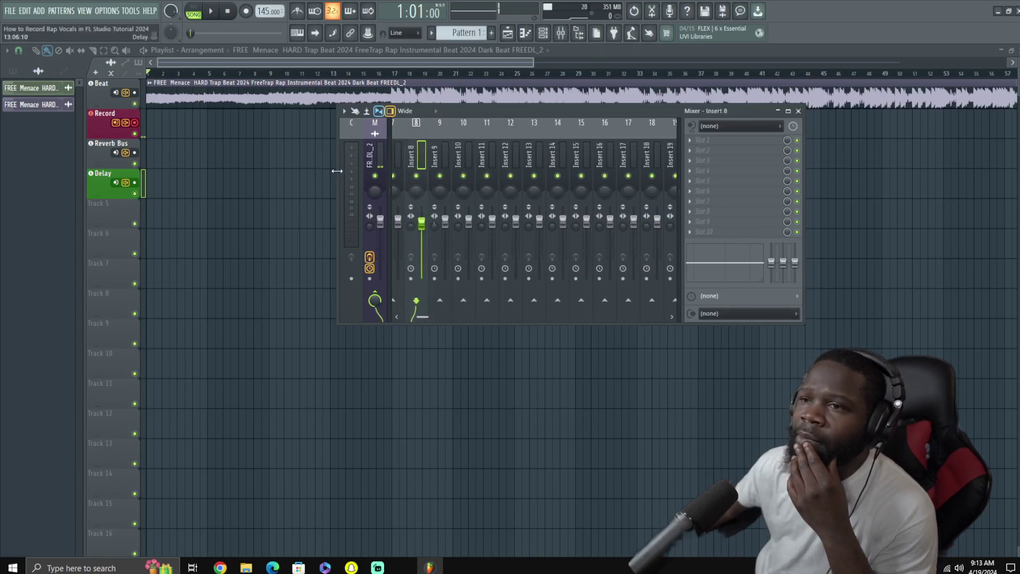
left_click_drag(337, 171, 218, 170)
left_click_drag(375, 113, 449, 113)
scroll(415, 135, "up", 6)
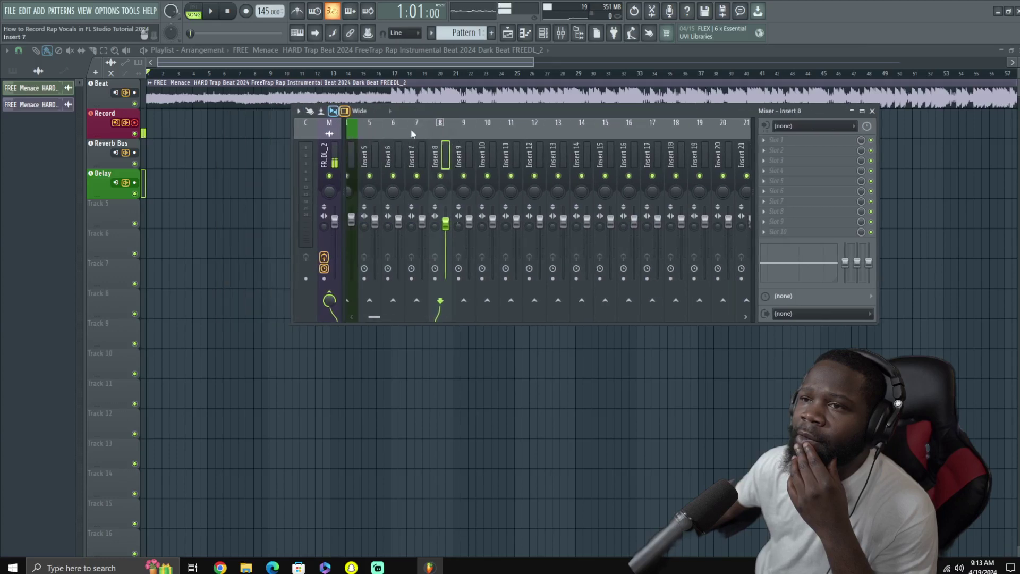
Compare the send routing of the Reverb Bus, Record and Delay mixer tracks
left_click(407, 148)
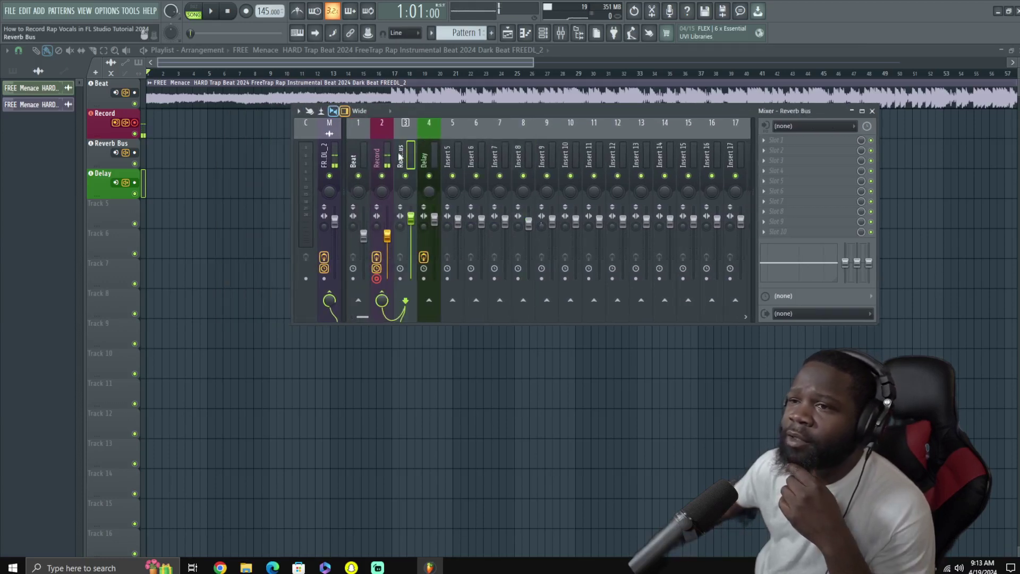
left_click(379, 157)
left_click(425, 157)
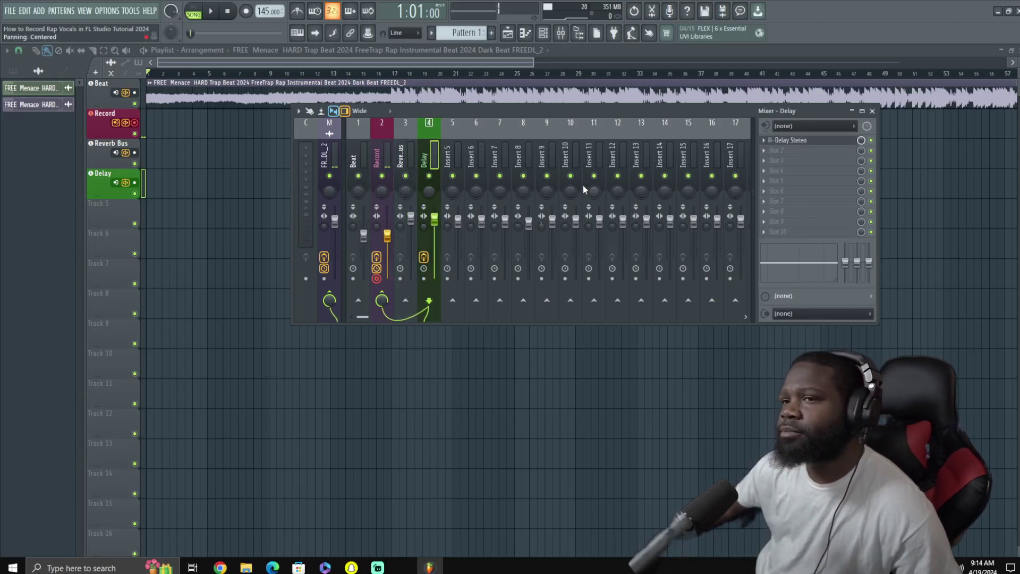
Set the Delay playlist track's mode to an audio track linked to the Delay mixer track
right_click(104, 192)
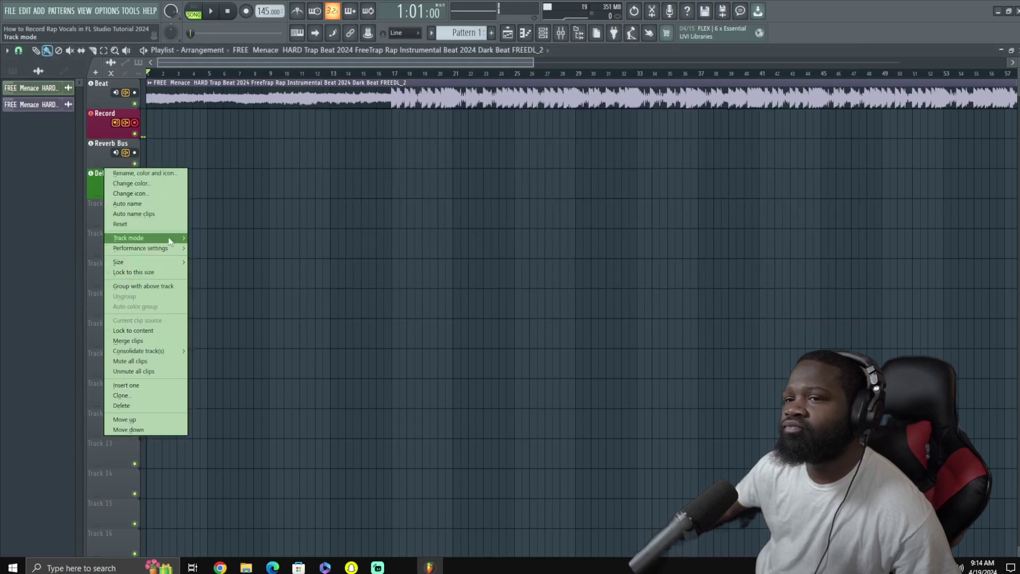
mouse_move(170, 241)
mouse_move(231, 249)
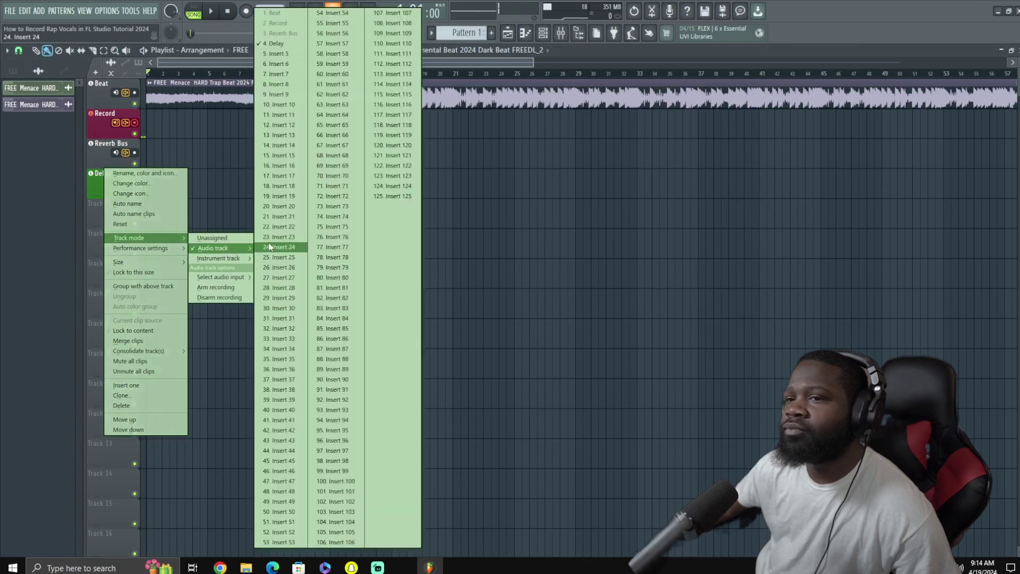
left_click(293, 45)
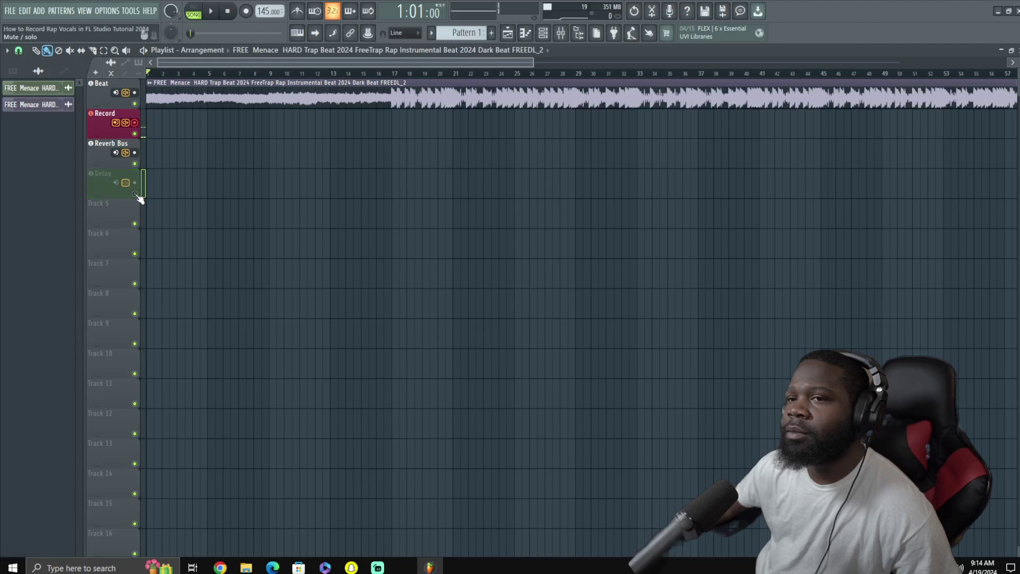
Reopen the mixer, try Input 1 as the Delay track's audio input, and reset the input to none
left_click(562, 35)
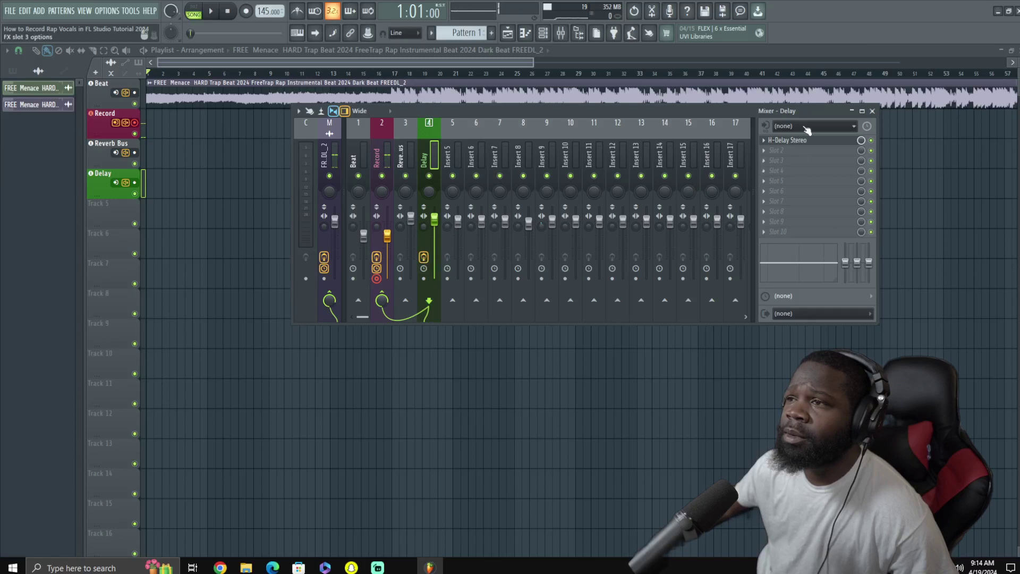
left_click(844, 128)
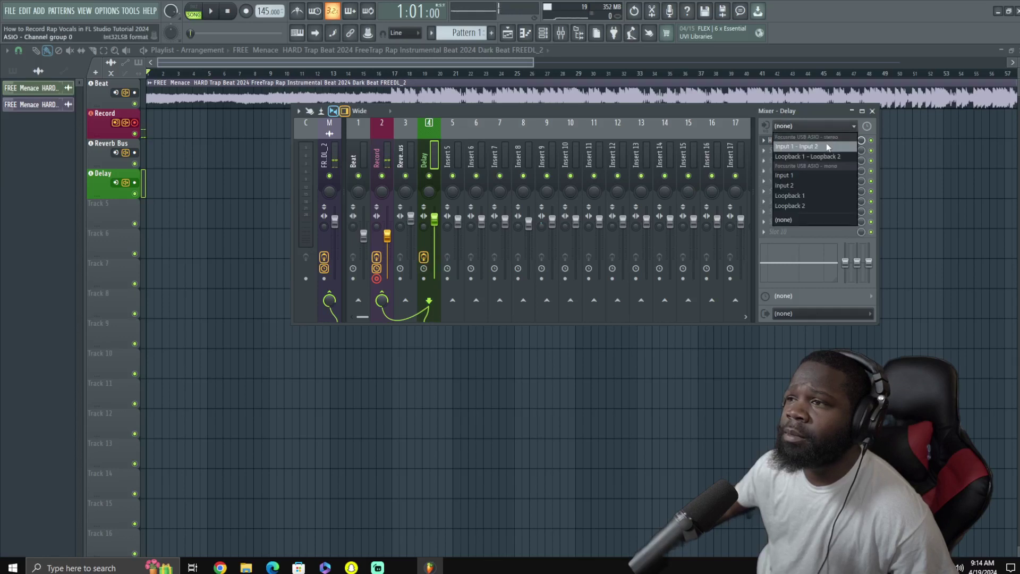
left_click(805, 176)
left_click(603, 324)
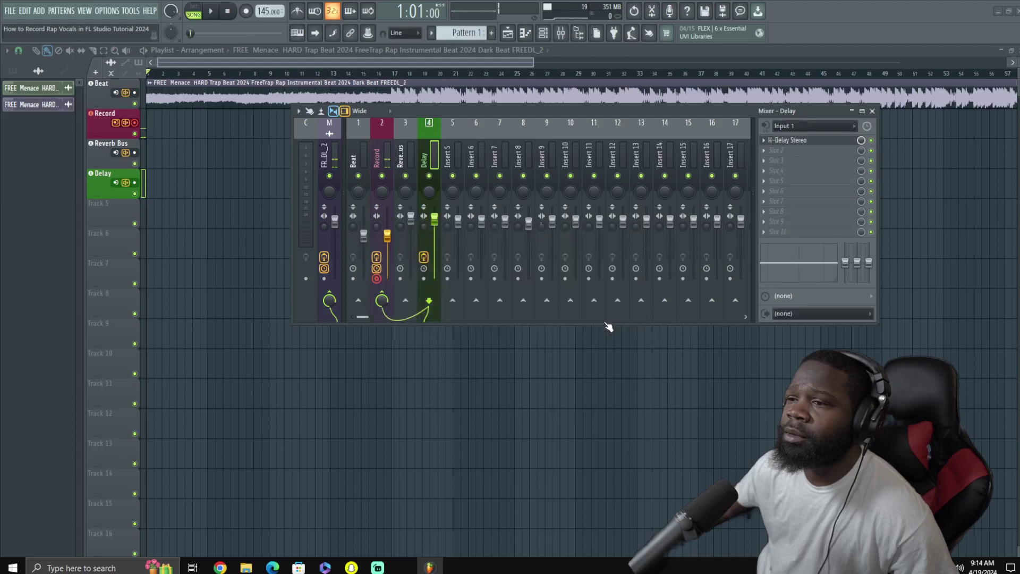
left_click(846, 127)
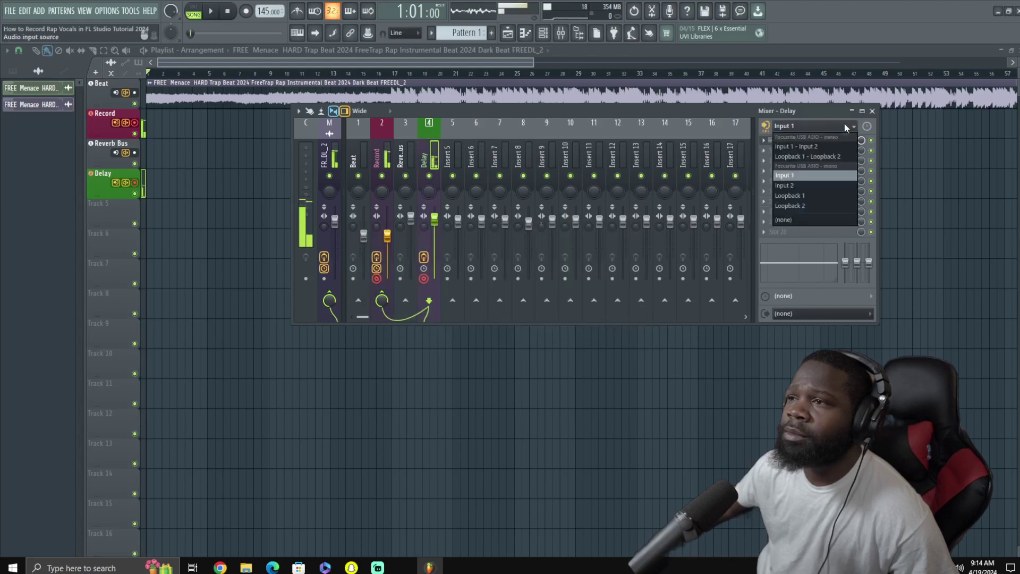
left_click(793, 218)
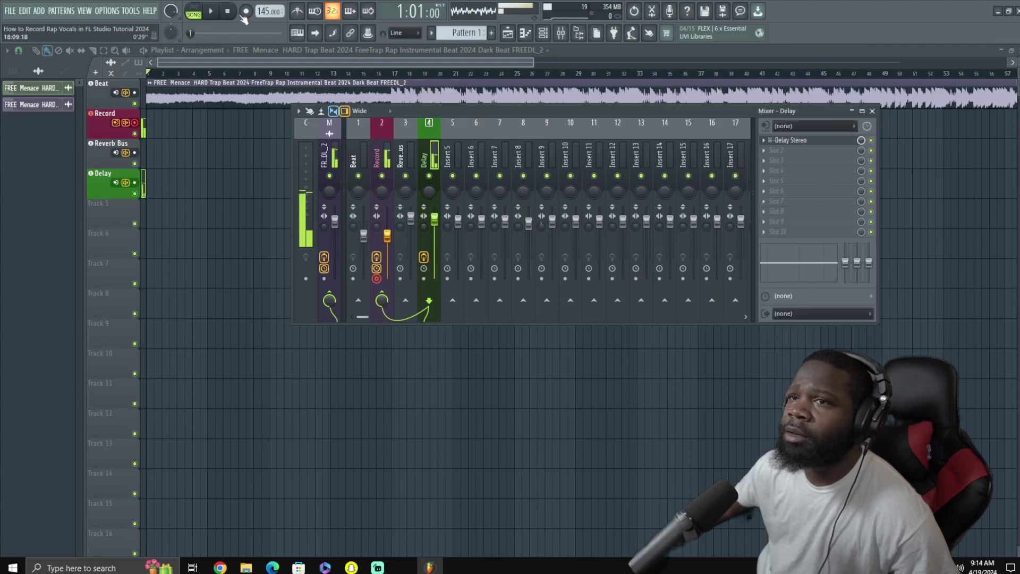
Bypass the effects on the Delay mixer track and select Input 1 as the Record mixer track's audio input
left_click(424, 257)
left_click(424, 257)
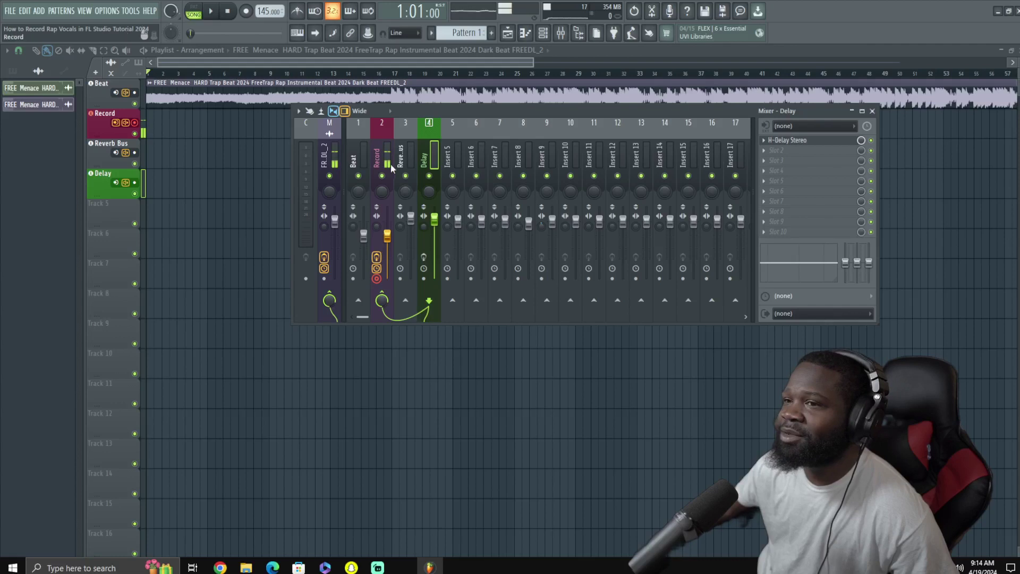
left_click(378, 151)
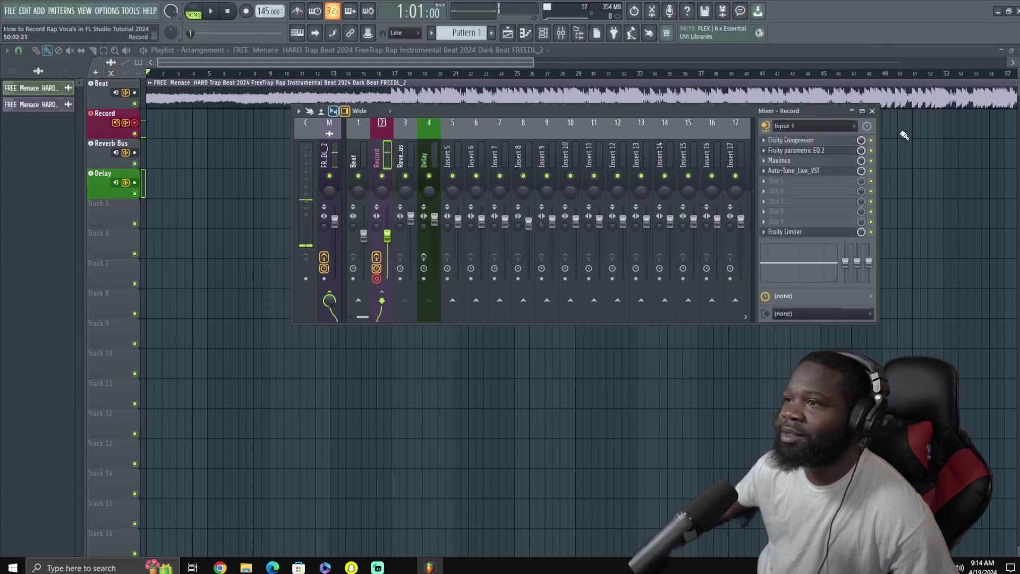
left_click(851, 128)
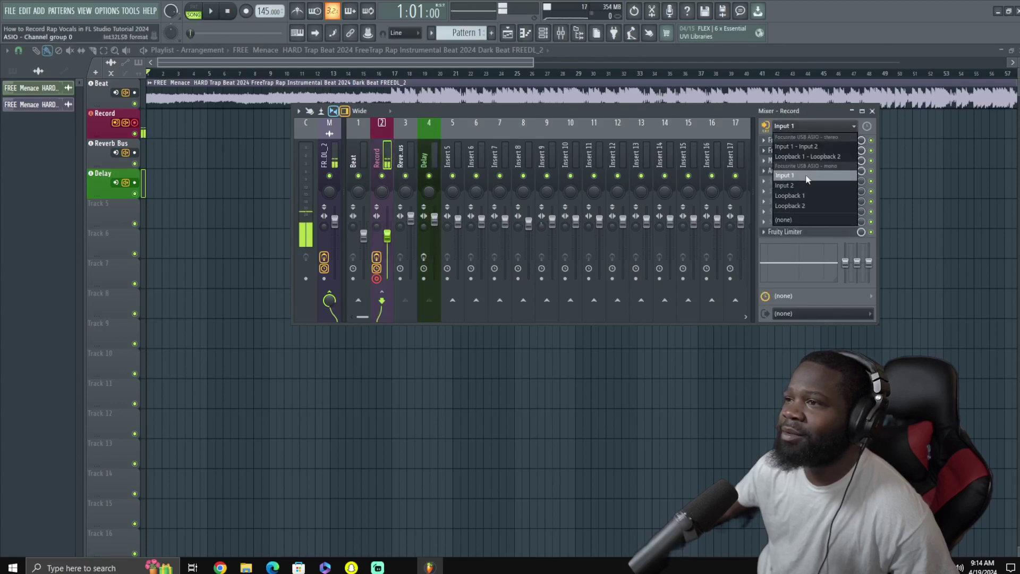
left_click(807, 177)
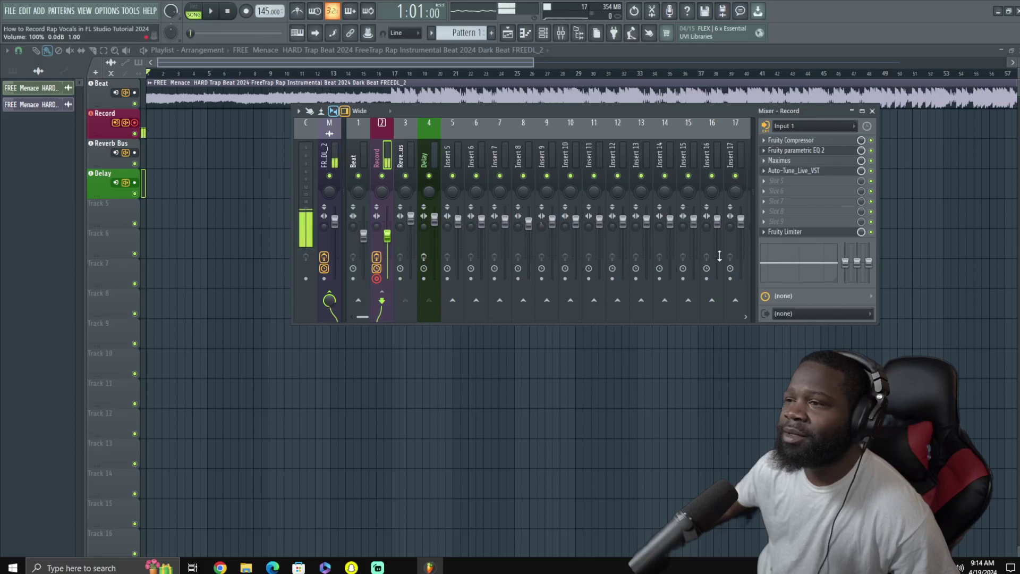
Try Output 1 - Output 2 as the Record mixer track's audio output and reset it to none
left_click(863, 314)
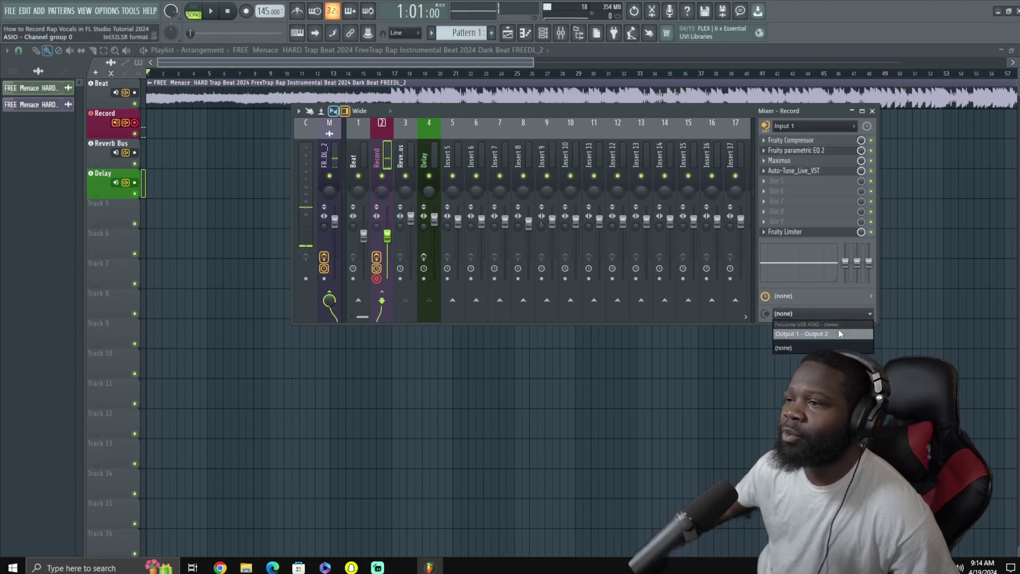
left_click(839, 333)
left_click(861, 314)
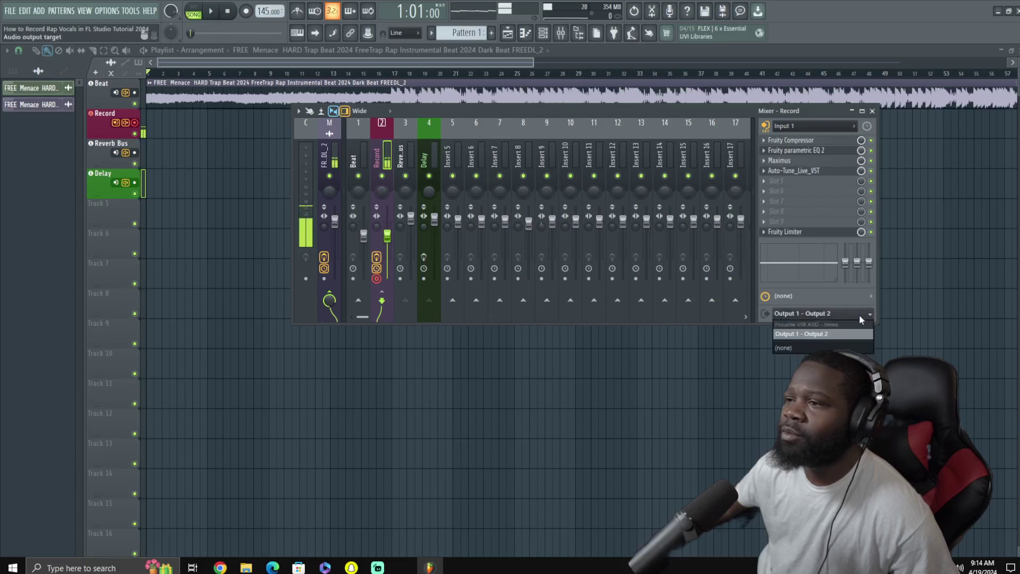
left_click(804, 352)
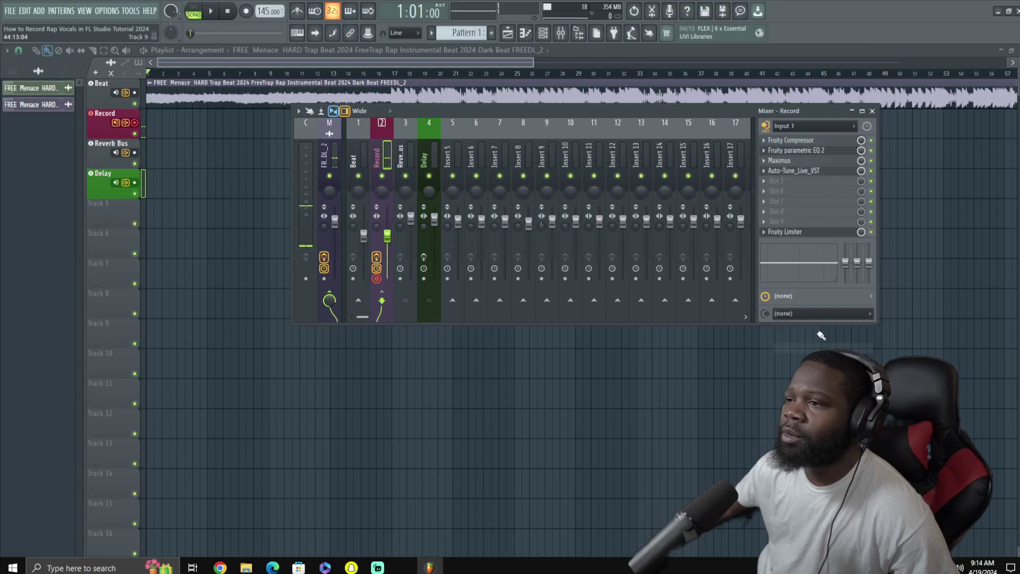
Compare the effects and routing of the Master and Delay mixer tracks, and check Delay's audio input options
left_click(324, 245)
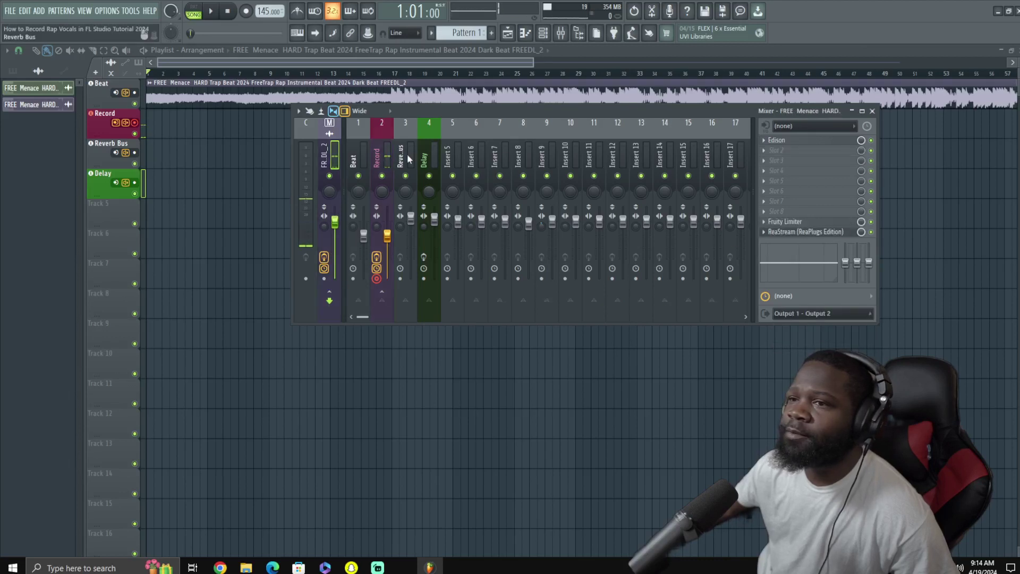
left_click(421, 149)
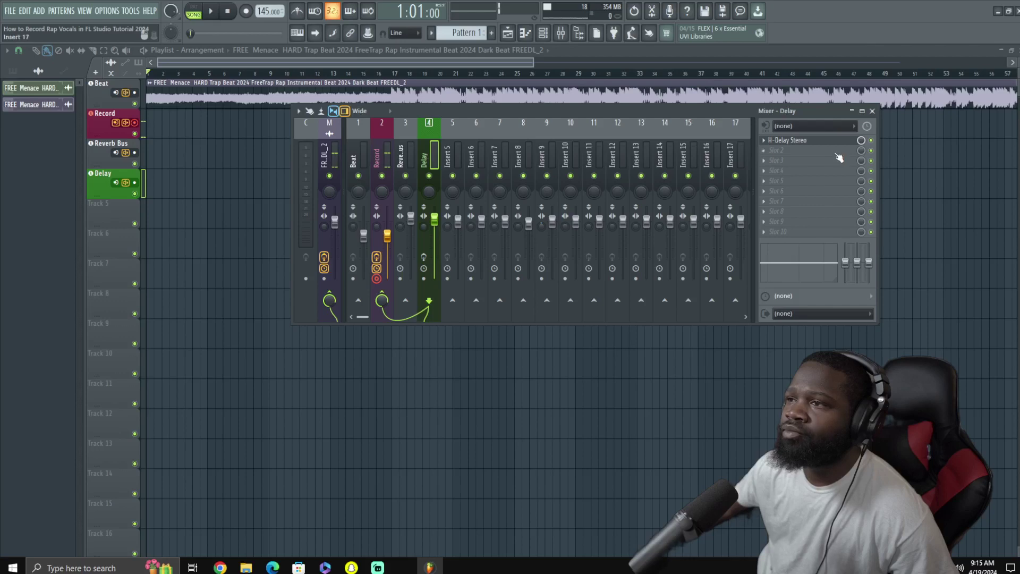
left_click(854, 127)
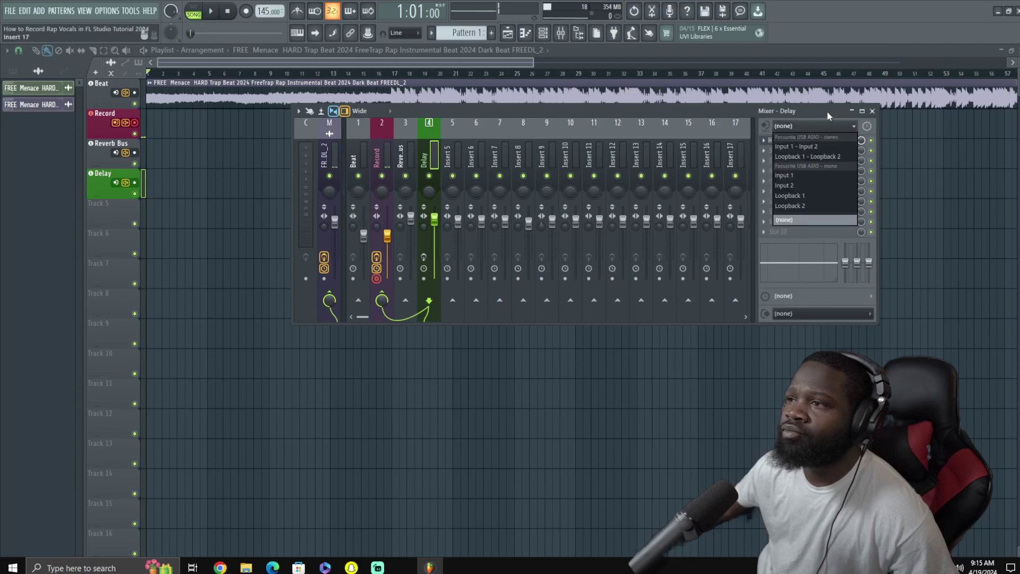
left_click(828, 112)
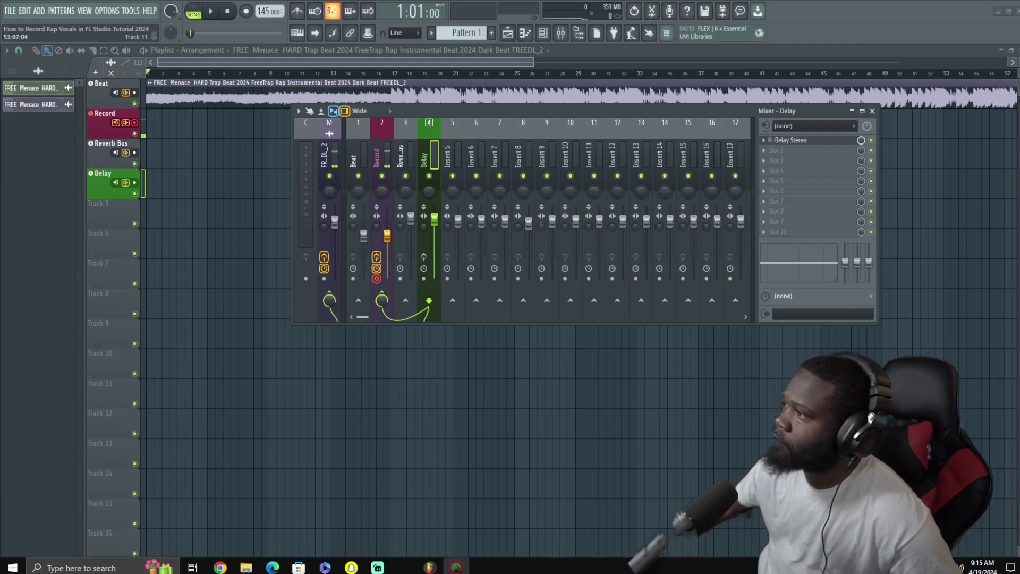
Switch to Focusrite Control 2 and place its window over the mixer to check the interface inputs
left_click_drag(583, 157, 452, 150)
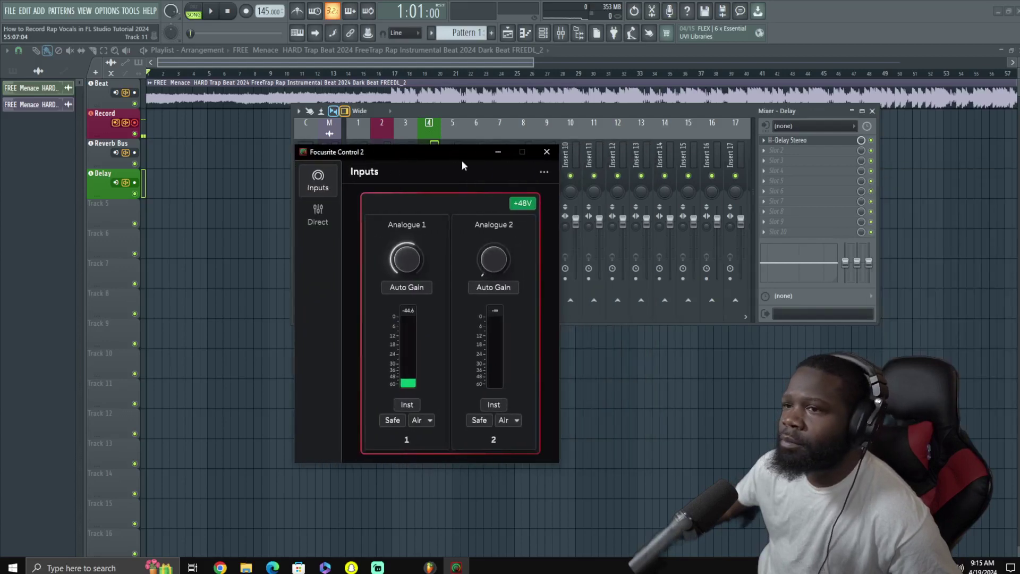
Check for updates to Focusrite Control 2 and dismiss the update notice
left_click(544, 173)
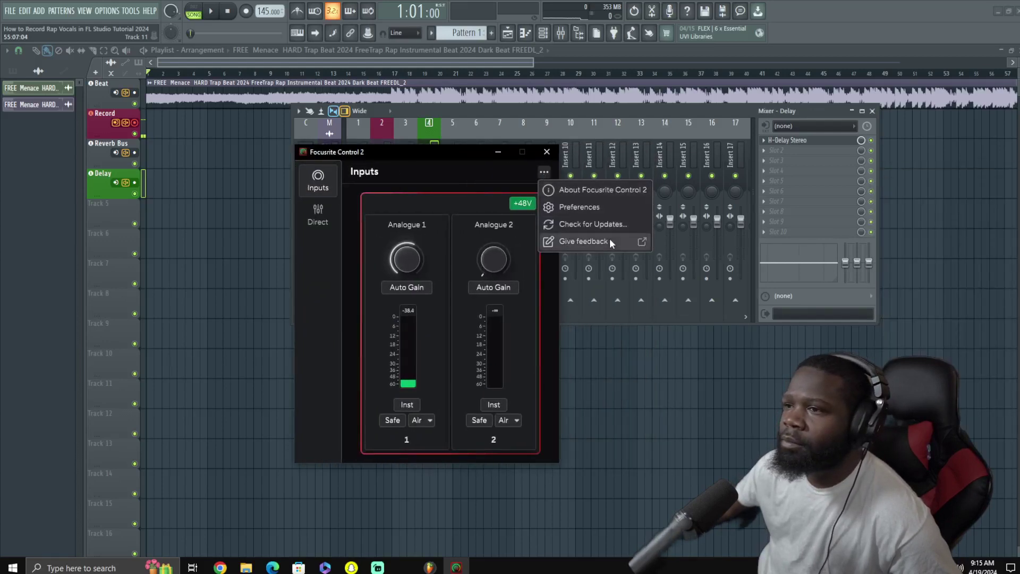
left_click(592, 225)
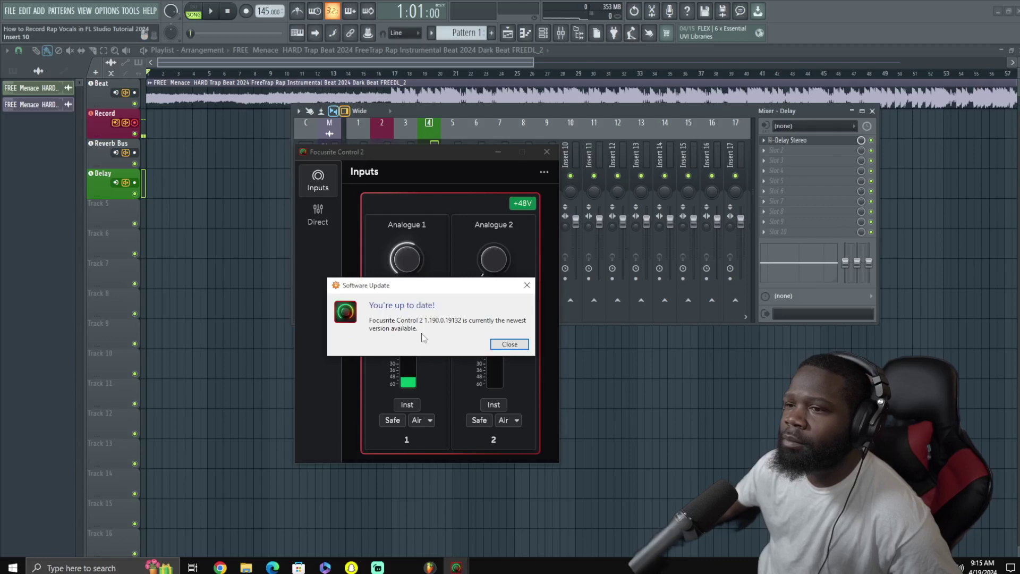
left_click(510, 344)
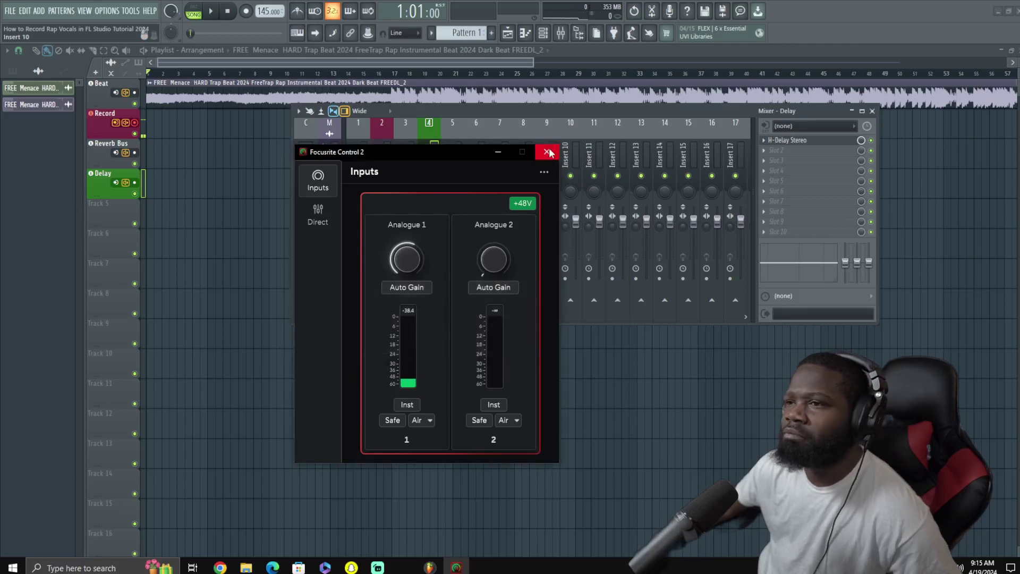
Run Auto Gain on the Analogue 1 input, and close the Focusrite Control 2 window after viewing the Direct Monitor mixer
left_click(407, 287)
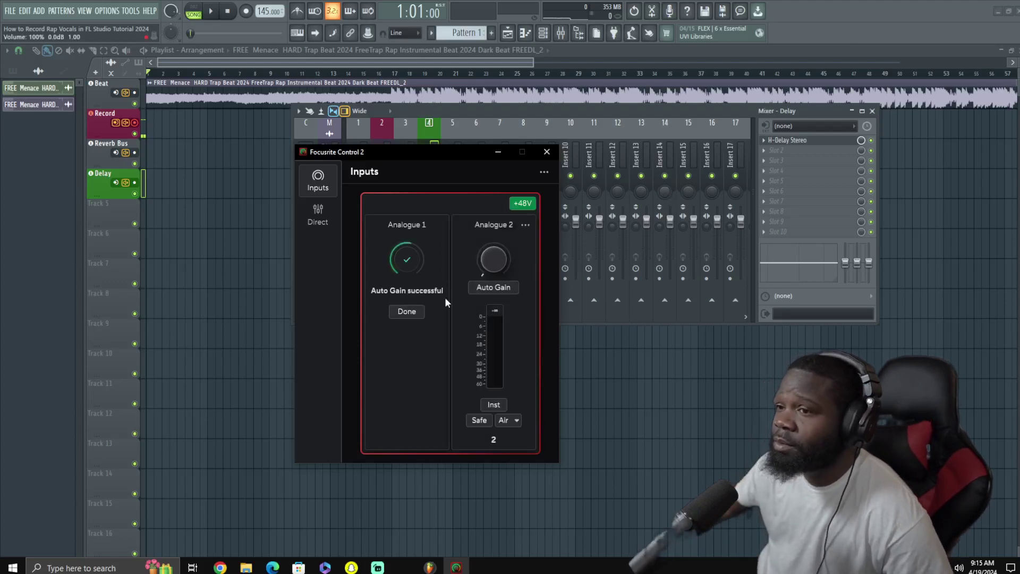
left_click(404, 312)
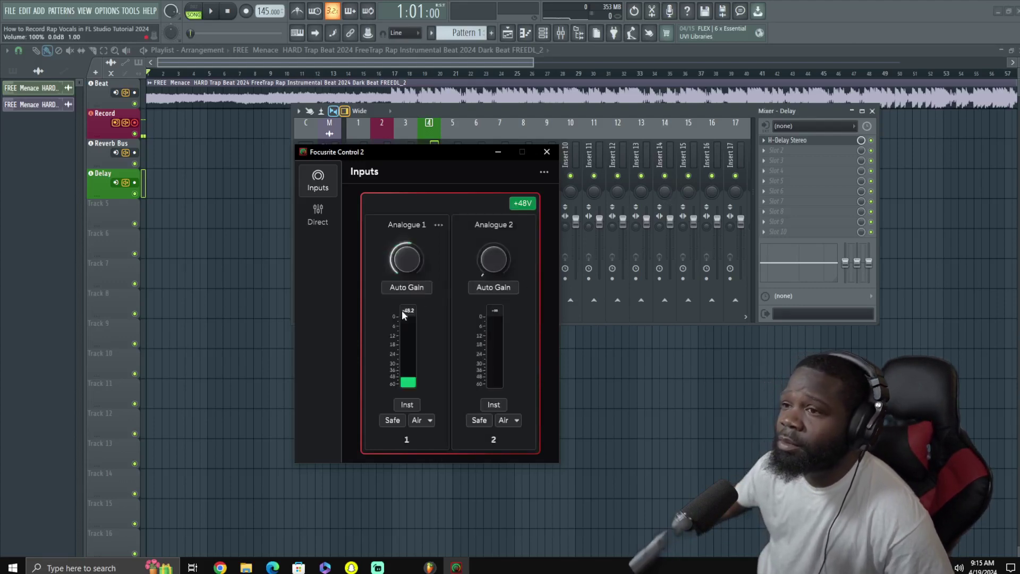
left_click(319, 219)
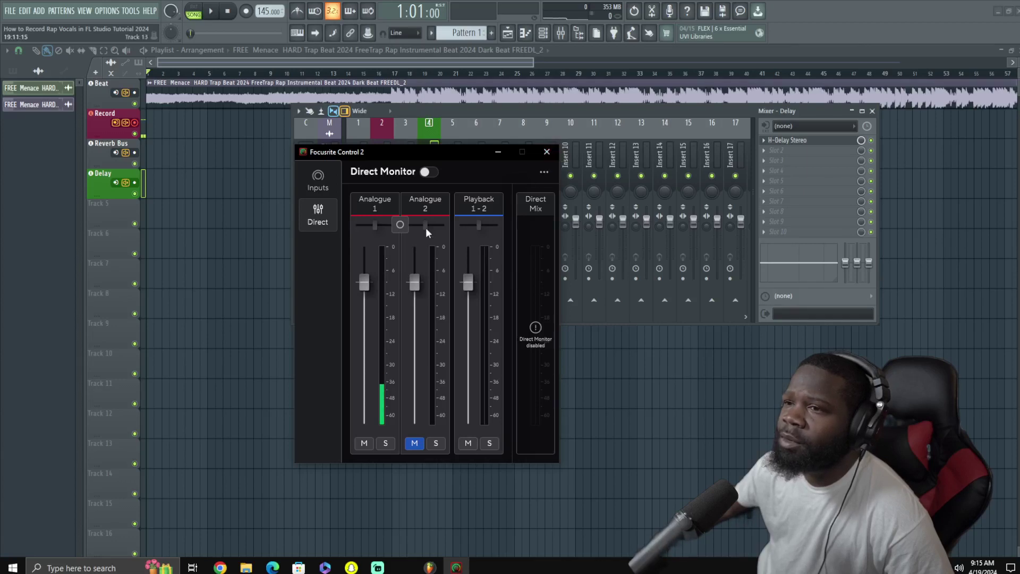
left_click(548, 152)
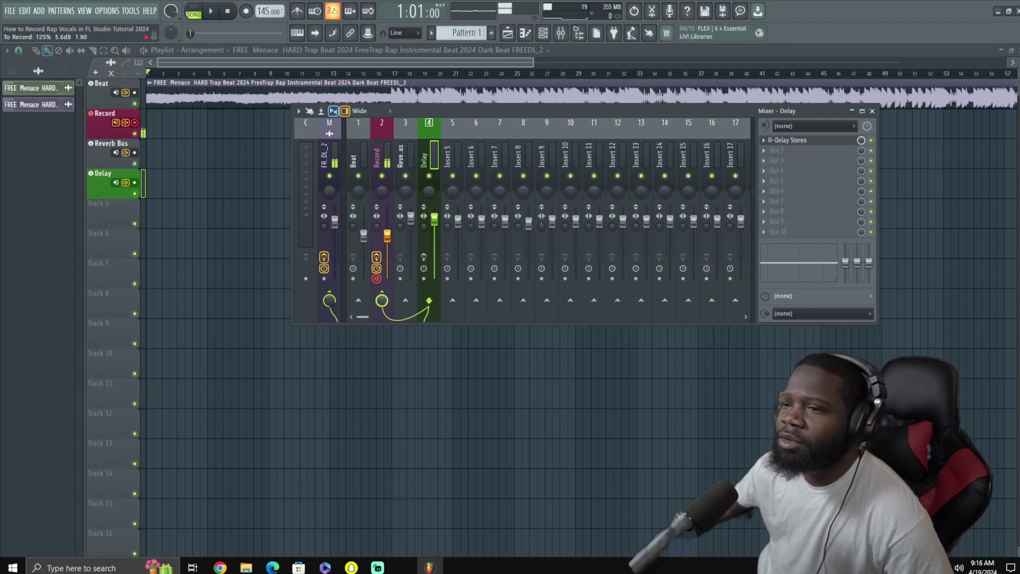
Delete the Reverb Bus playlist track with its associated clips and sub tracks, resetting the linked mixer track
right_click(424, 162)
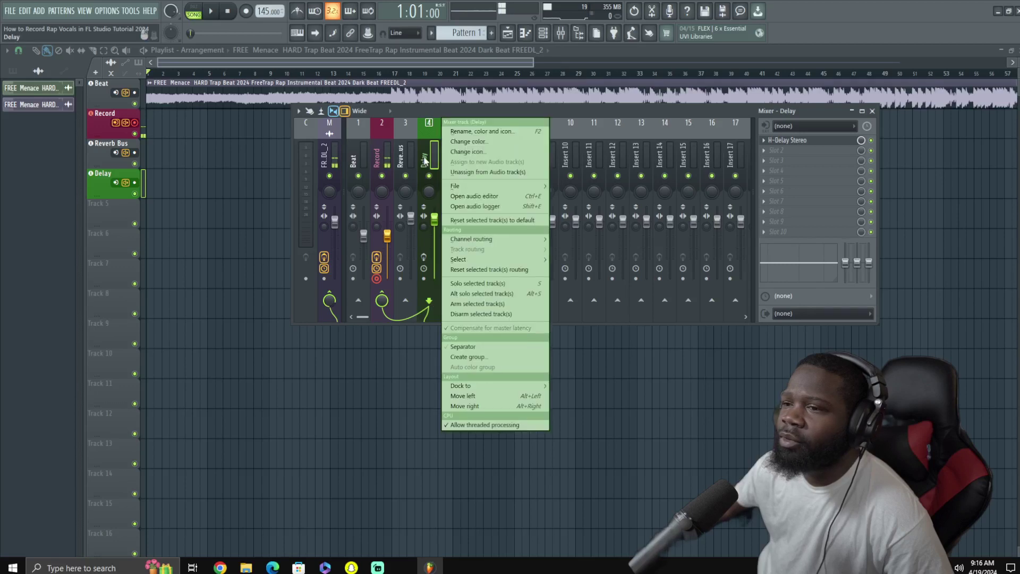
right_click(90, 140)
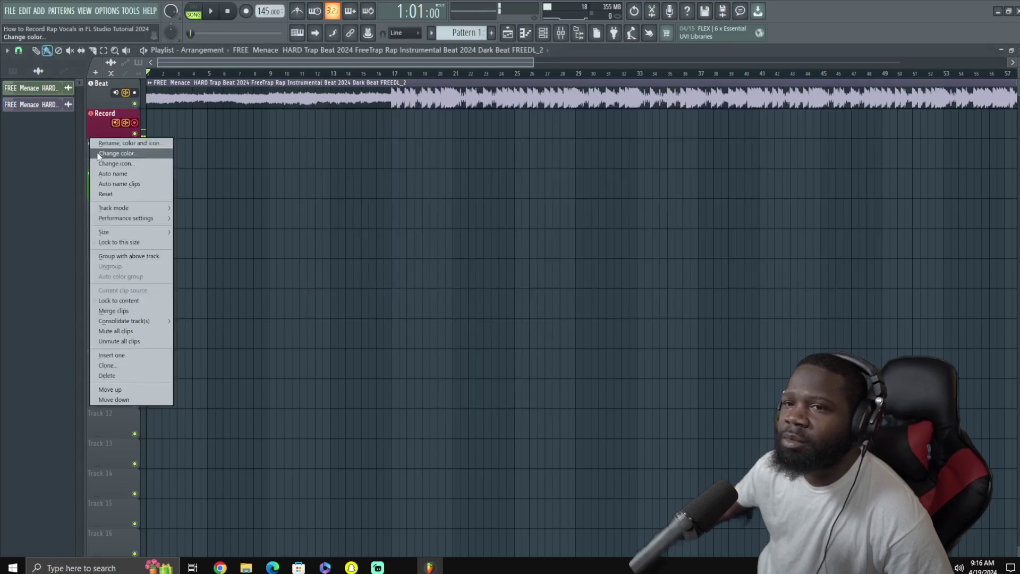
left_click(119, 374)
left_click(552, 318)
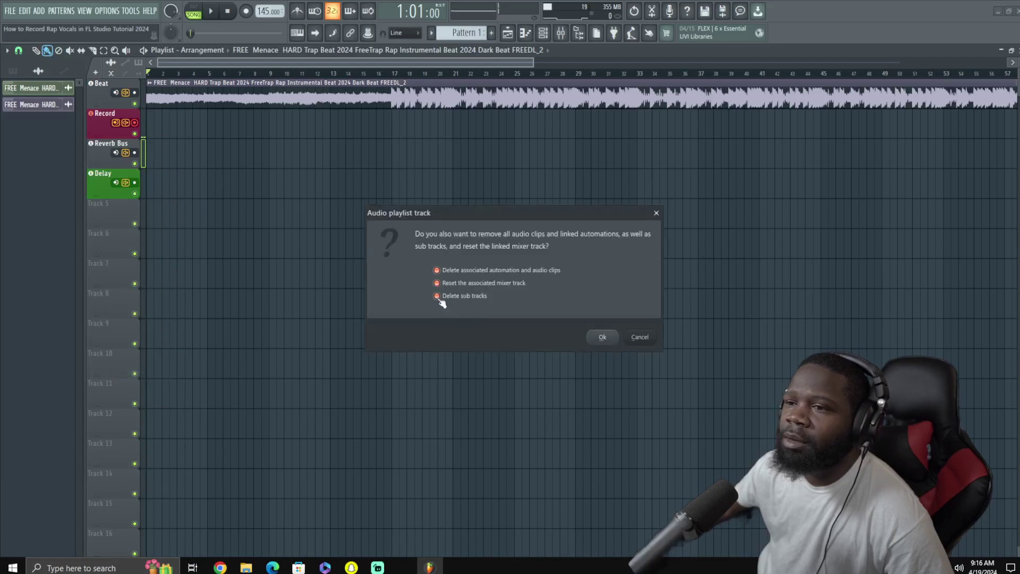
left_click(591, 339)
Delete the Delay playlist track and confirm removing its associated content
right_click(93, 140)
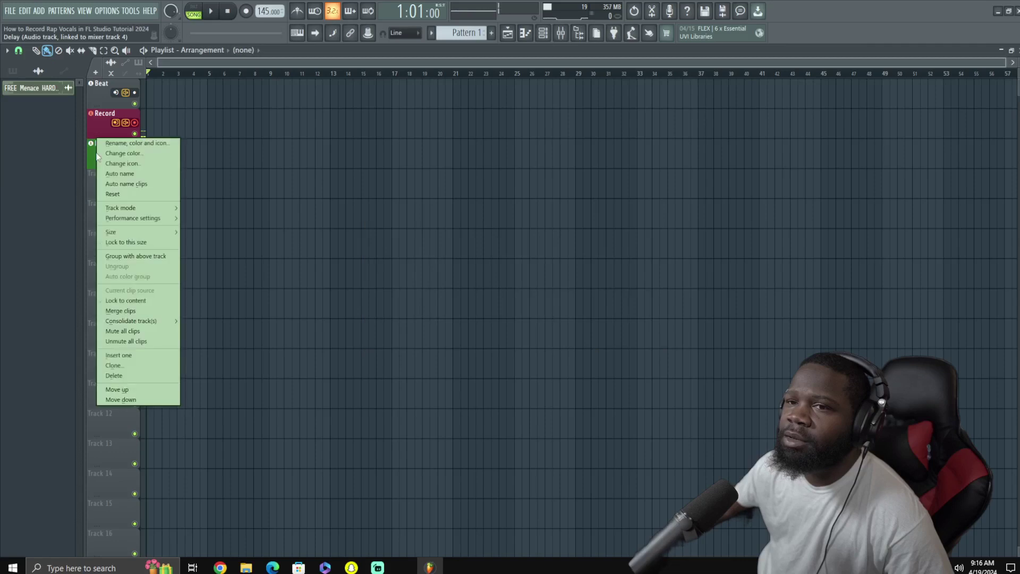
left_click(147, 376)
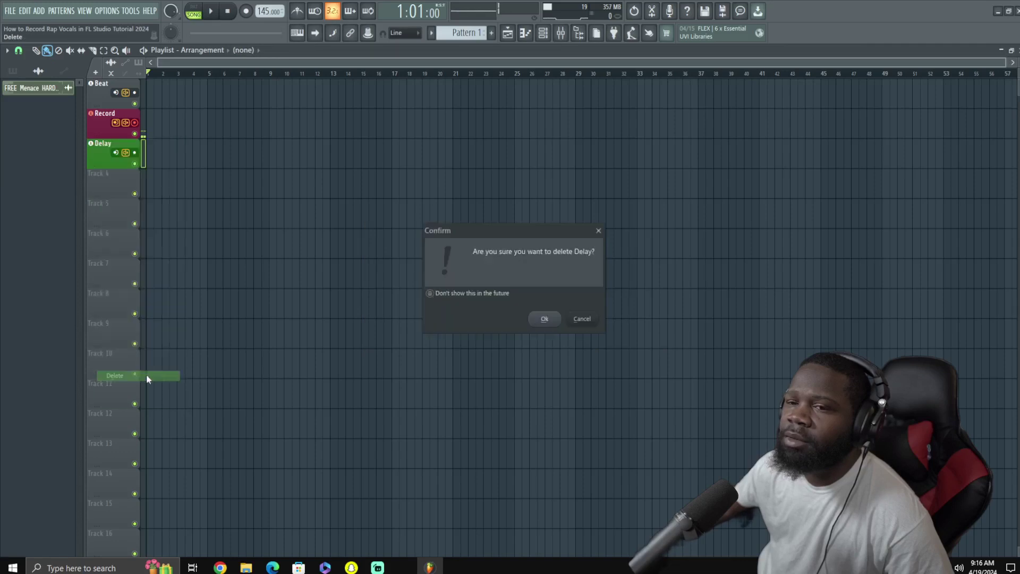
left_click(545, 320)
left_click(604, 335)
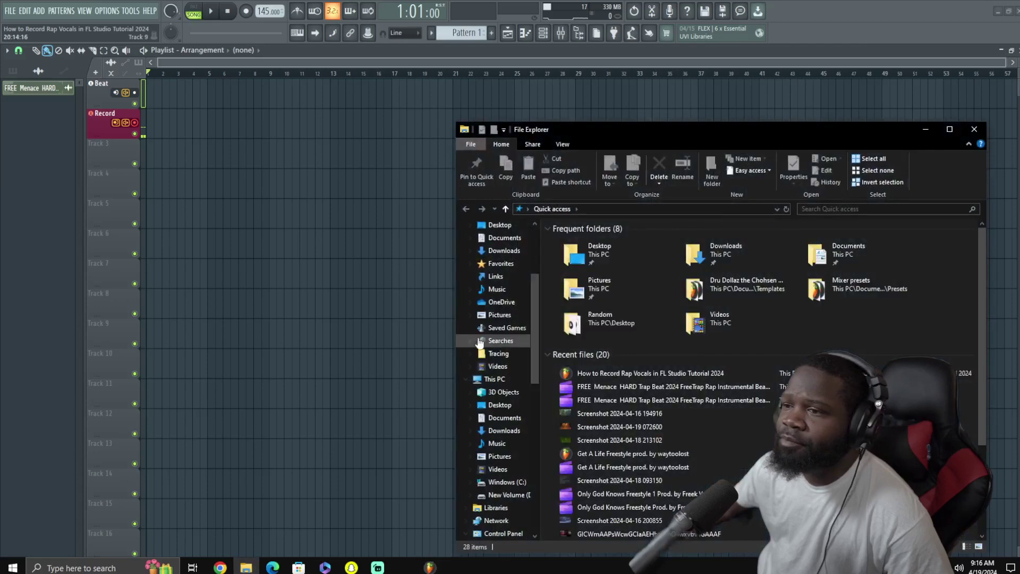
Browse the Desktop folder in File Explorer and place the downloaded Menace beat MP3 at bar 1 of the Beat track
left_click(500, 225)
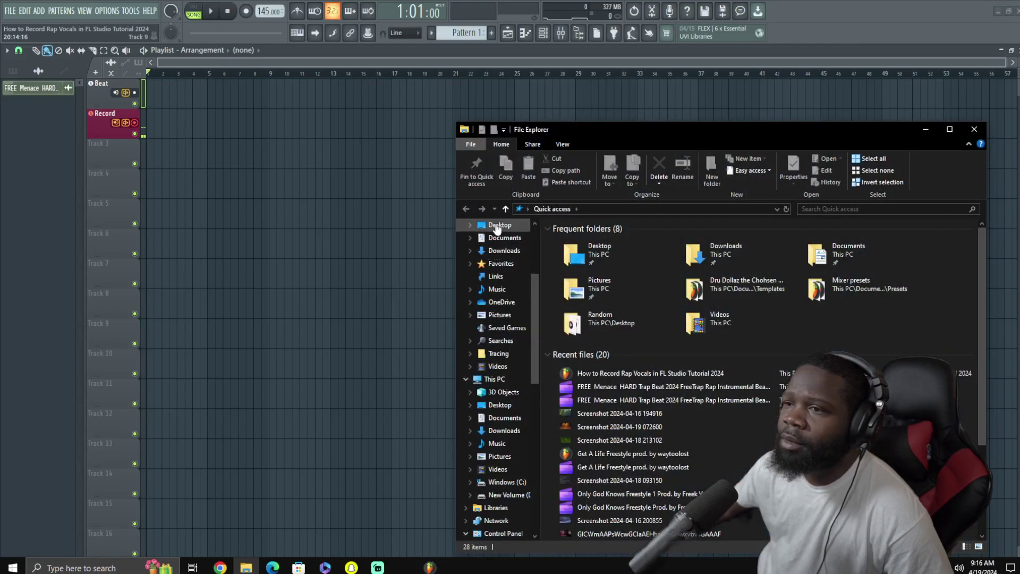
scroll(607, 291, "down", 10)
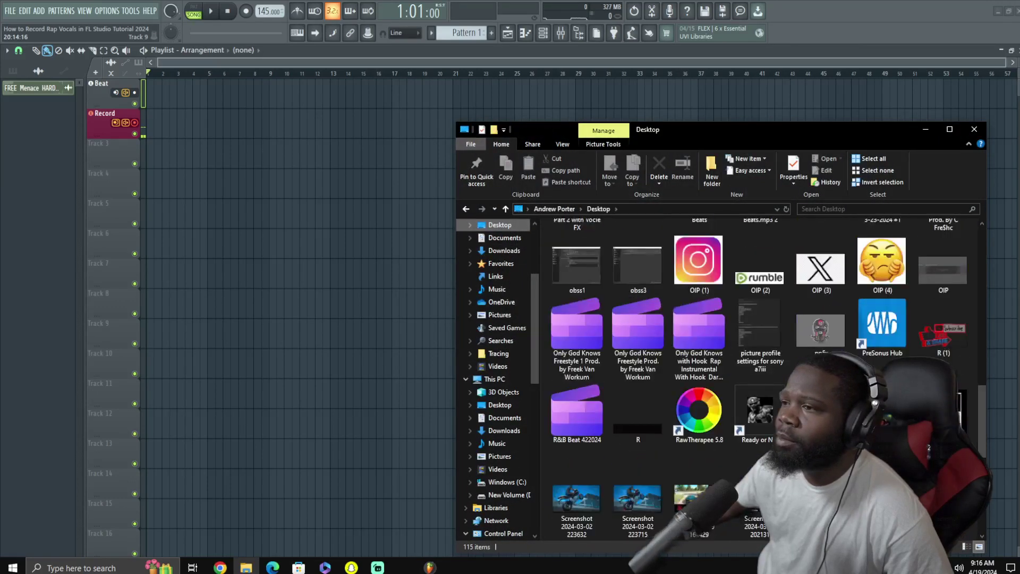
scroll(760, 380, "up", 4)
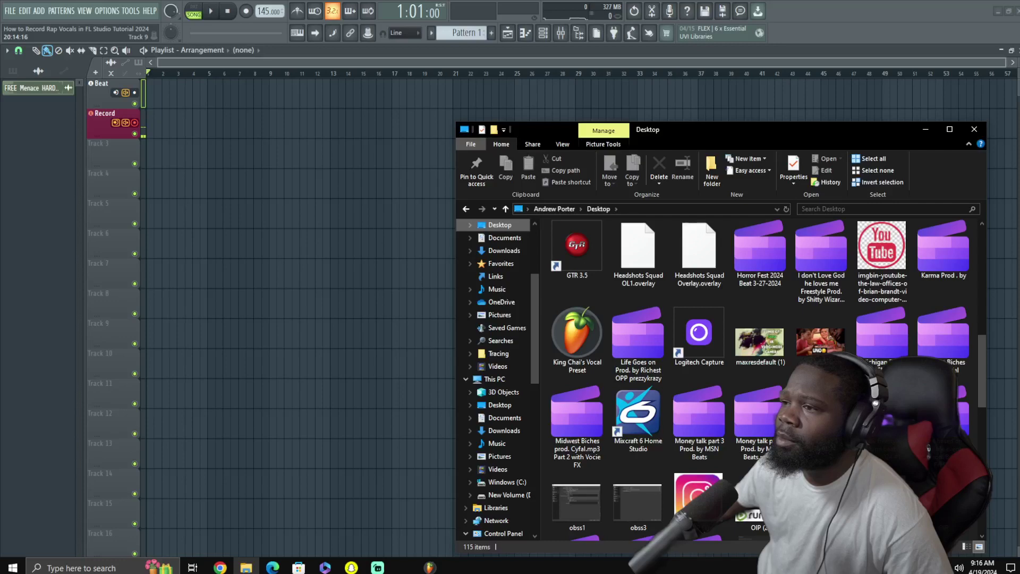
scroll(760, 362, "down", 5)
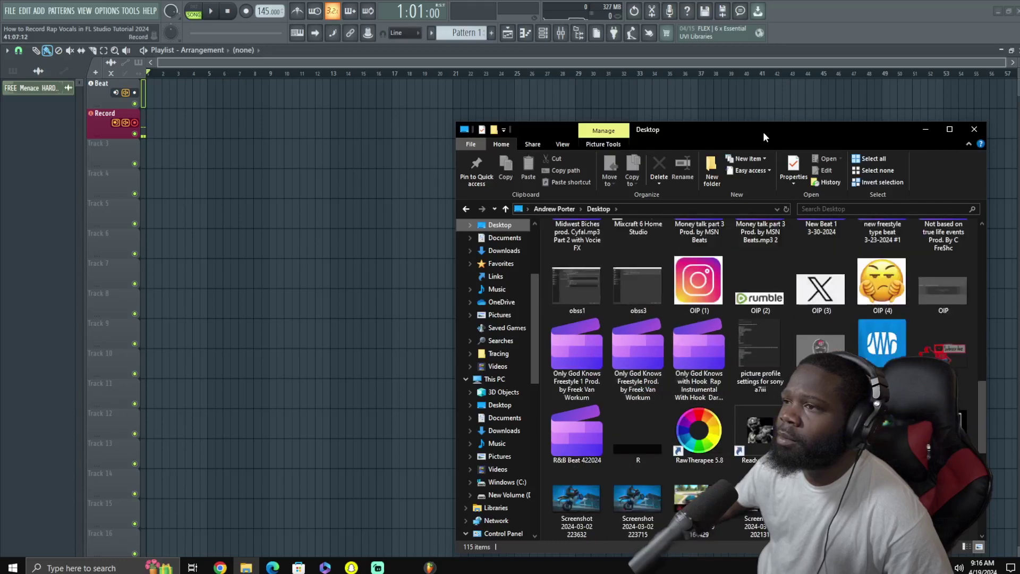
left_click_drag(764, 133, 1019, 186)
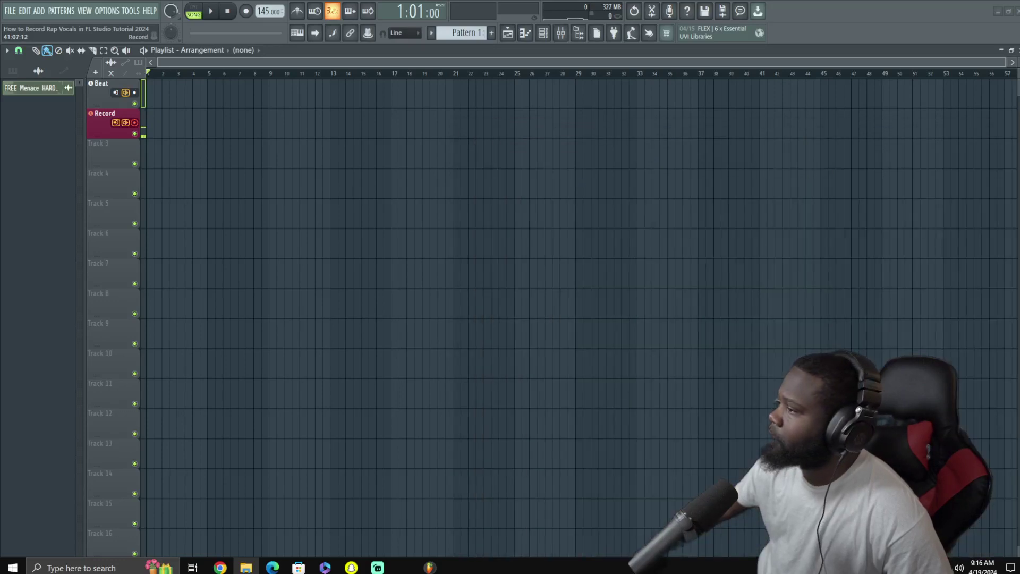
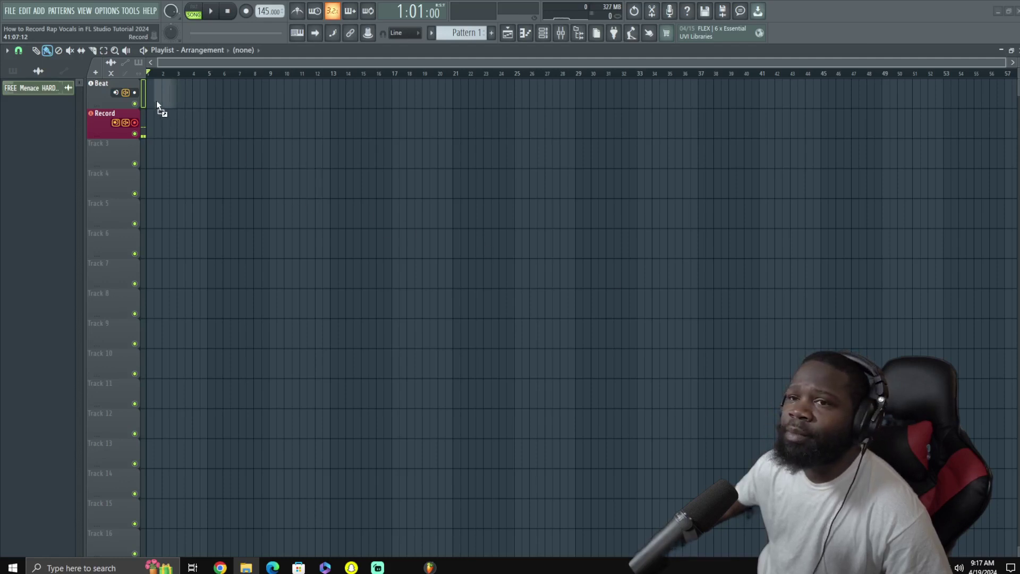
mouse_move(156, 105)
left_mouse_down()
mouse_move(198, 125)
mouse_move(205, 116)
mouse_move(175, 102)
left_mouse_up()
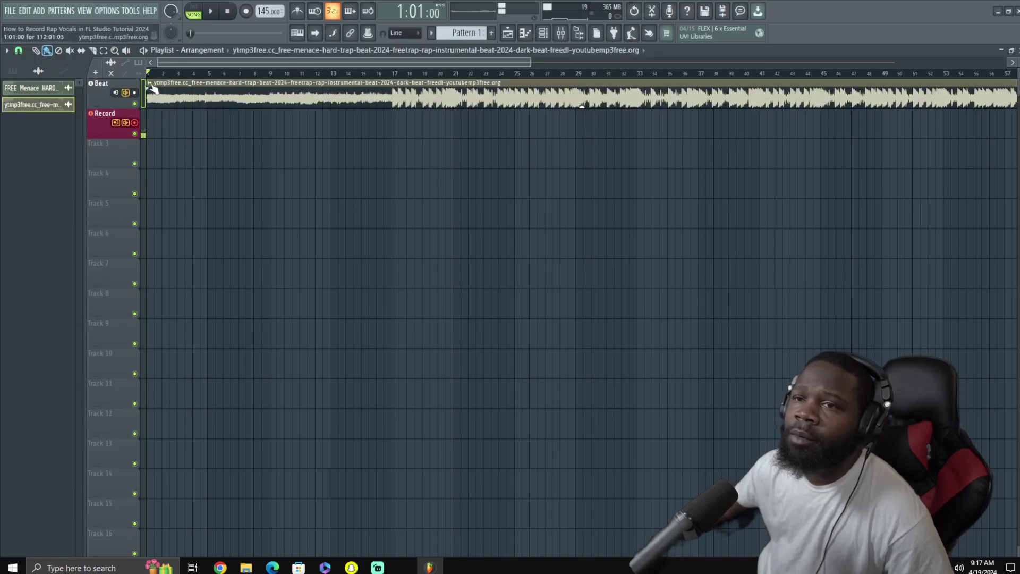
right_click(152, 87)
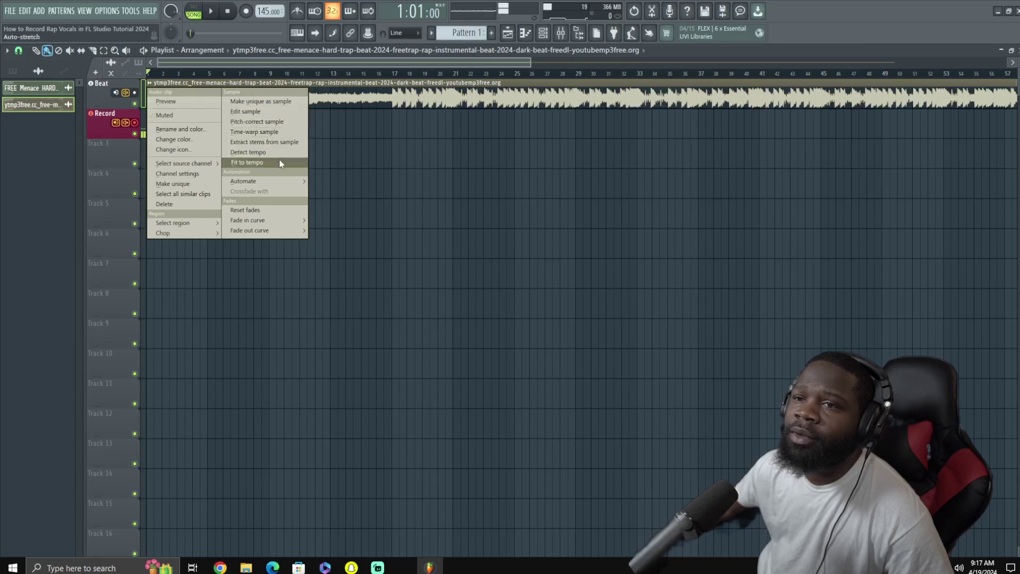
left_click(366, 101)
right_click(287, 98)
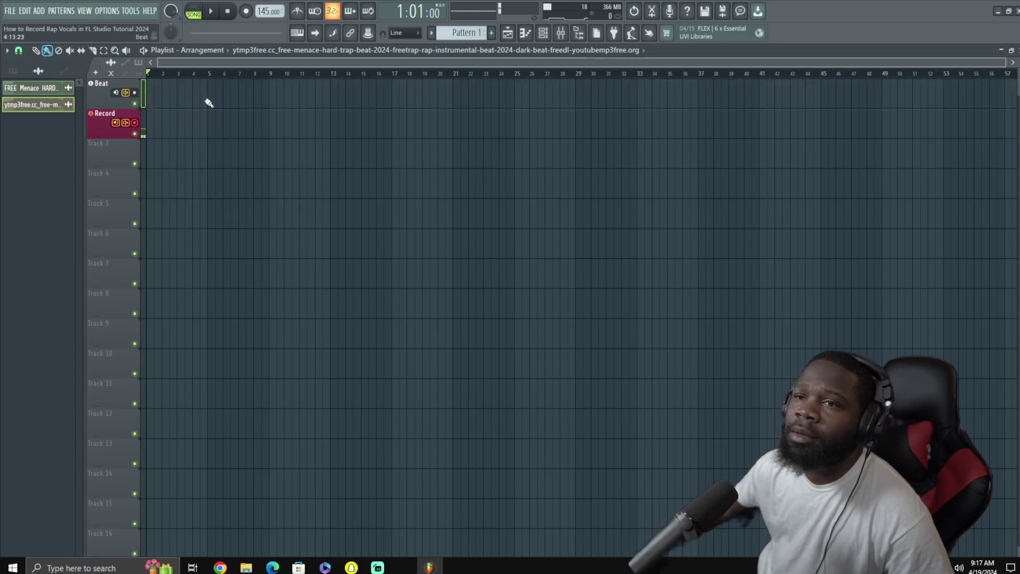
left_click(25, 11)
left_click(33, 21)
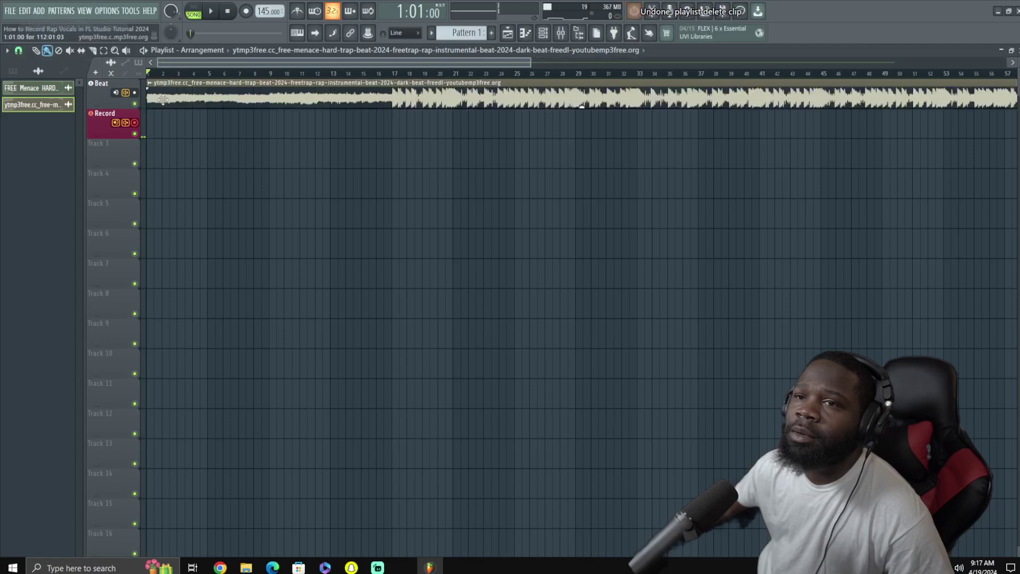
Load the beat clip's sample into Edison, send it to the playlist as a new audio clip and close Edison
double_click(160, 98)
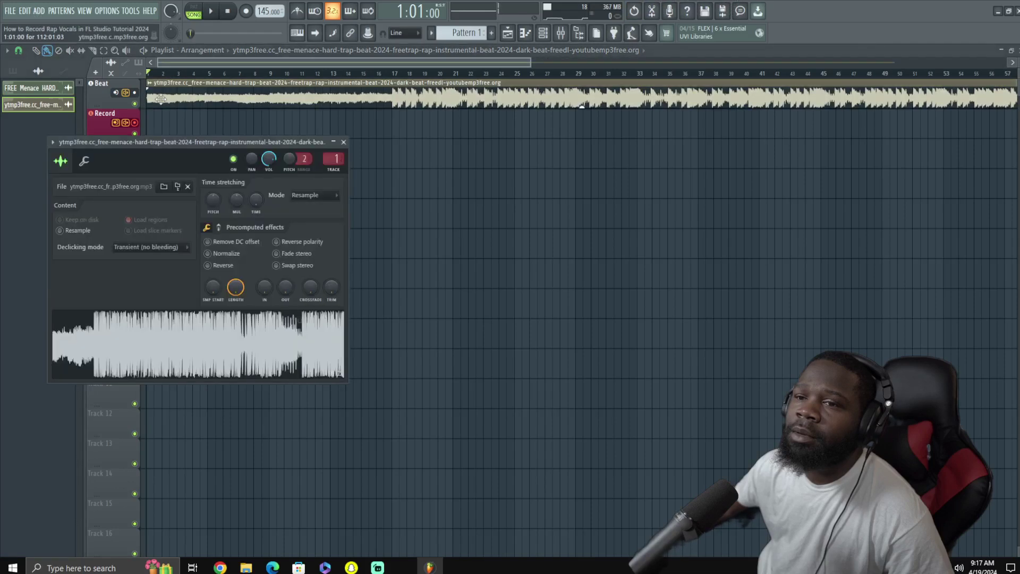
right_click(215, 345)
left_click(276, 391)
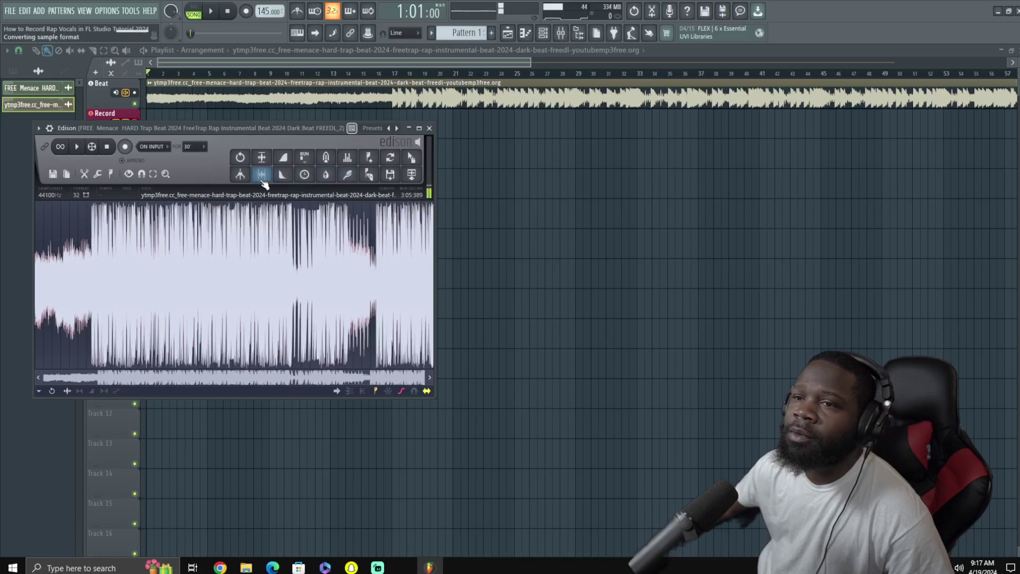
left_click(413, 177)
left_click(429, 128)
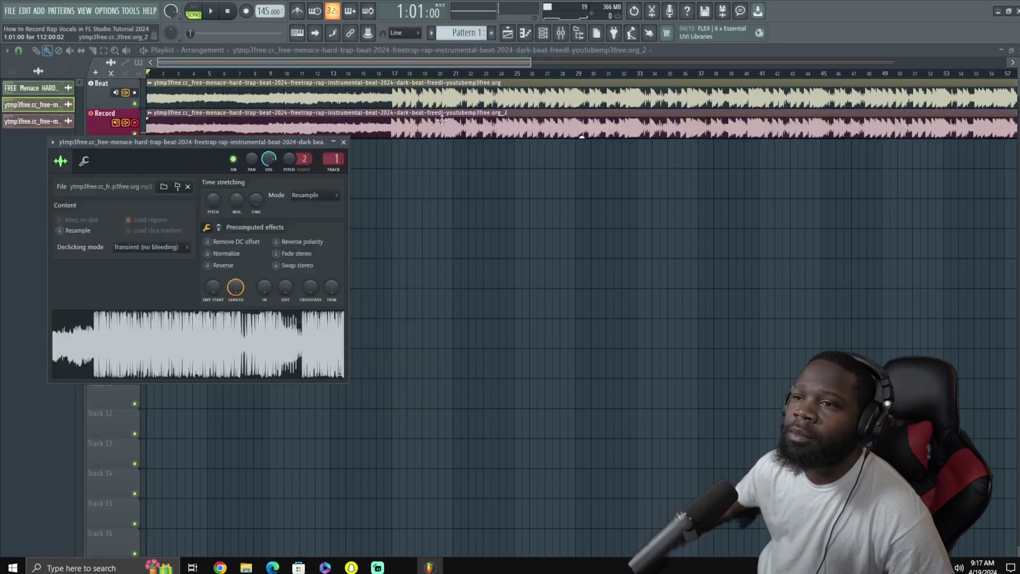
Delete the original beat clip and move the new audio clip from the Record track up to the Beat track
right_click(459, 99)
left_click_drag(440, 124, 441, 95)
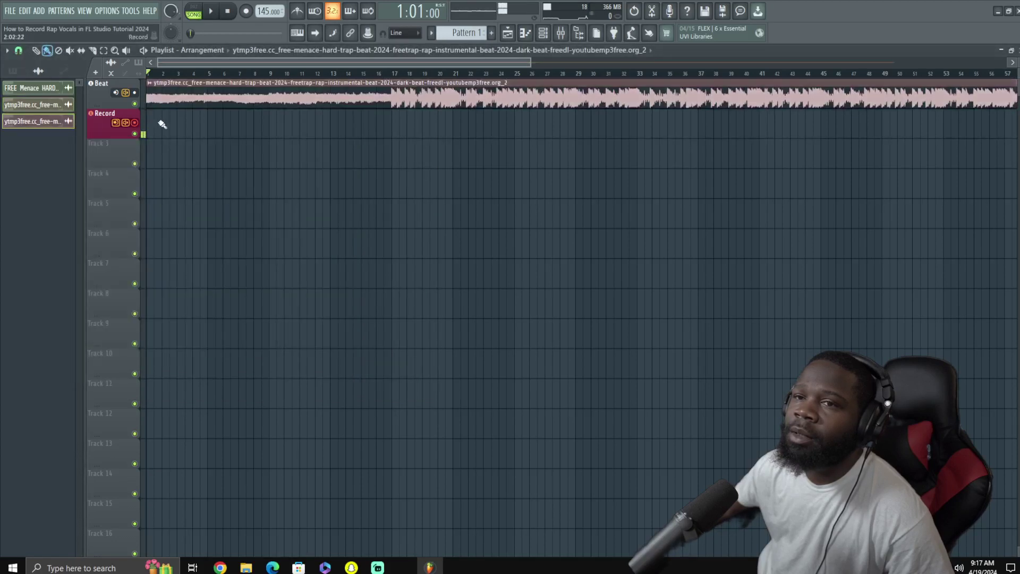
Reassign the Record playlist track as an audio track on mixer track 2 and arm it for recording
right_click(111, 118)
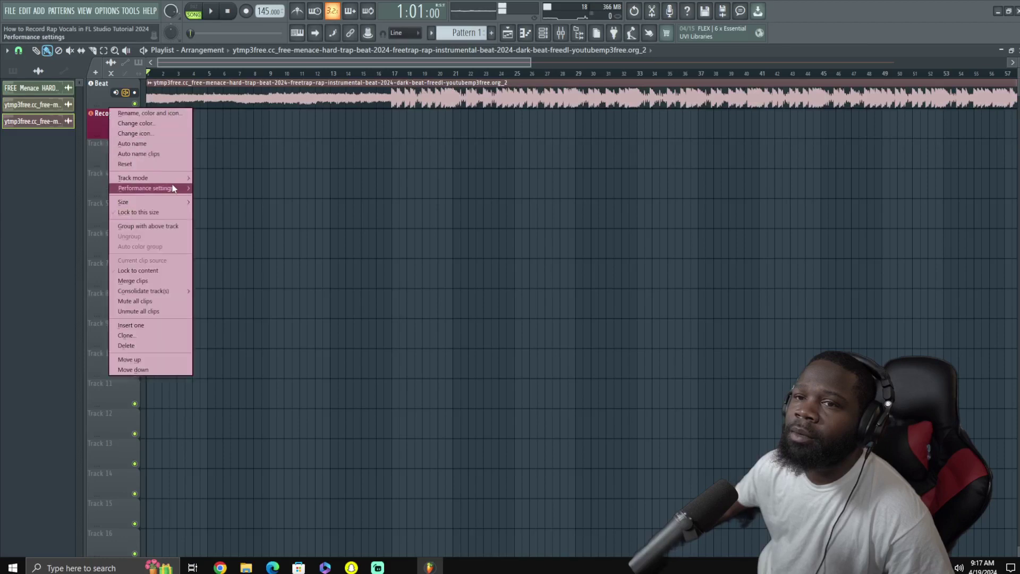
mouse_move(183, 179)
mouse_move(251, 191)
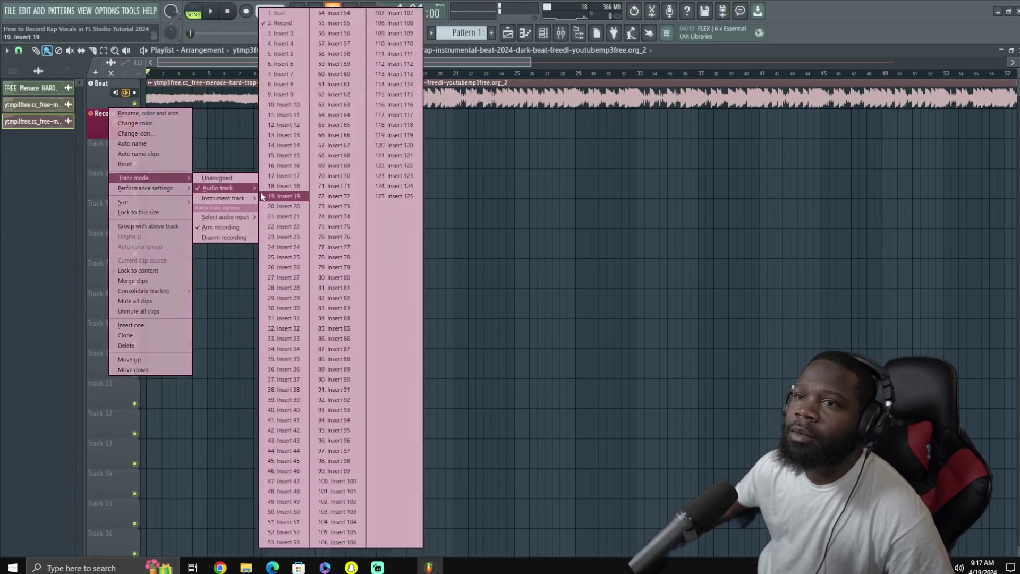
left_click(283, 23)
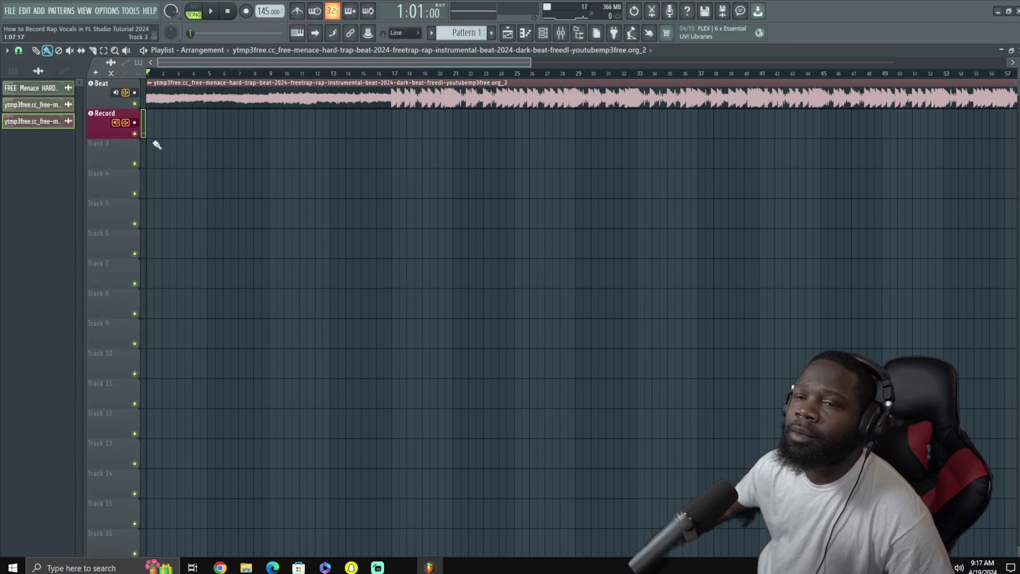
left_click(135, 122)
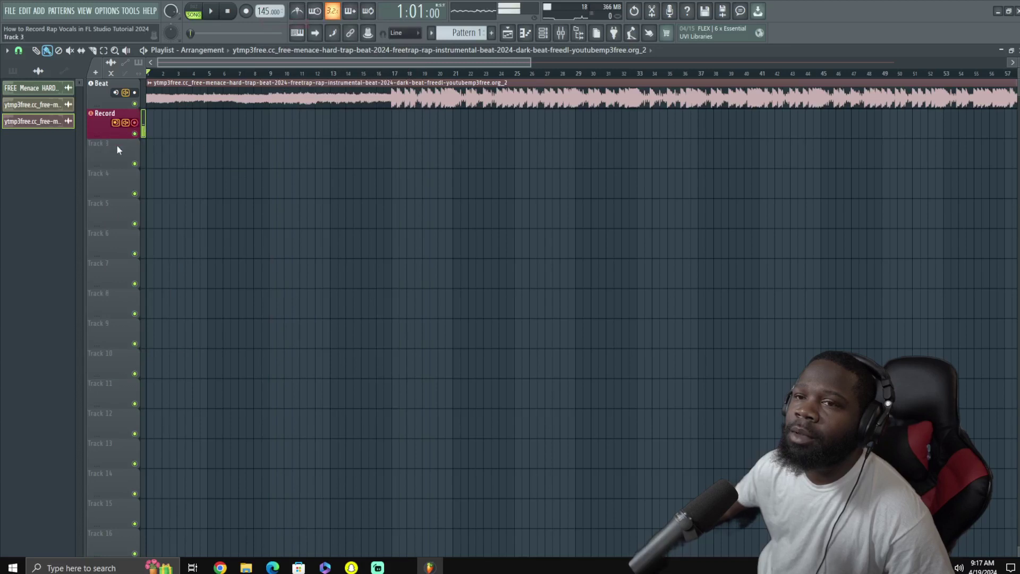
Set playlist Track 3 to audio track mode, linked to mixer track Insert 3
right_click(112, 142)
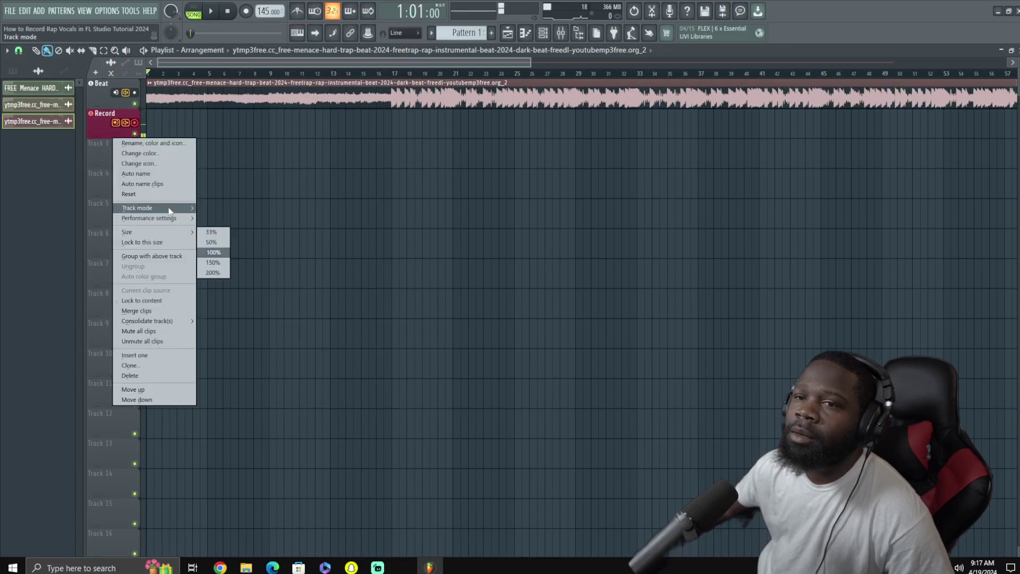
mouse_move(170, 209)
mouse_move(234, 219)
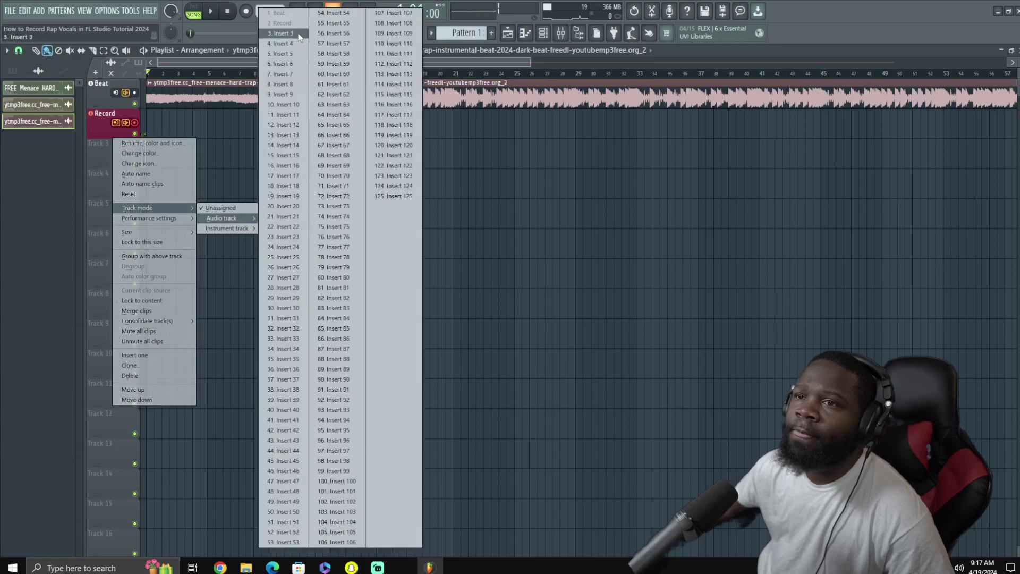
left_click(299, 36)
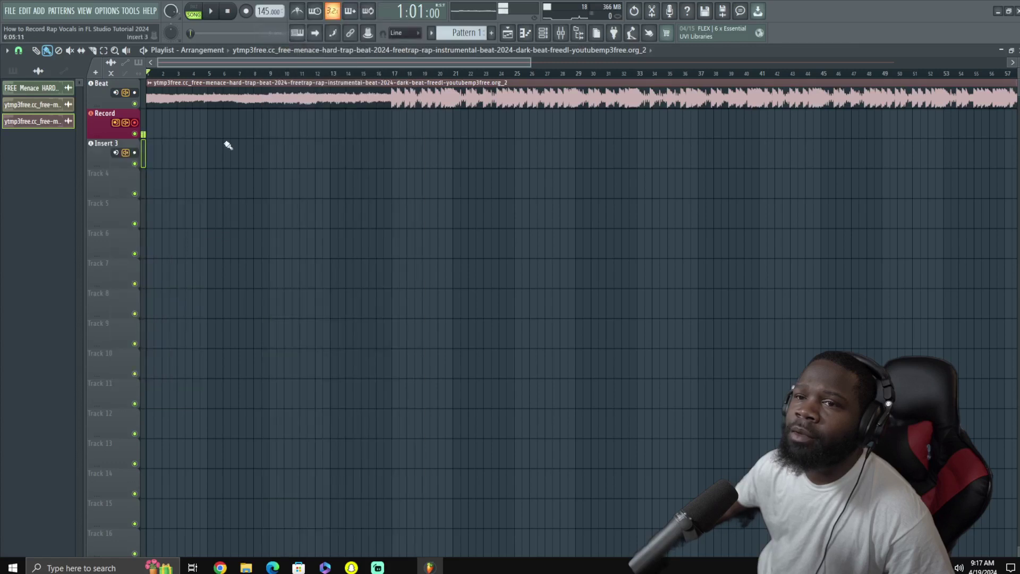
Rename the Insert 3 playlist track to Reverb and give it a green colour
right_click(104, 144)
left_click(117, 145)
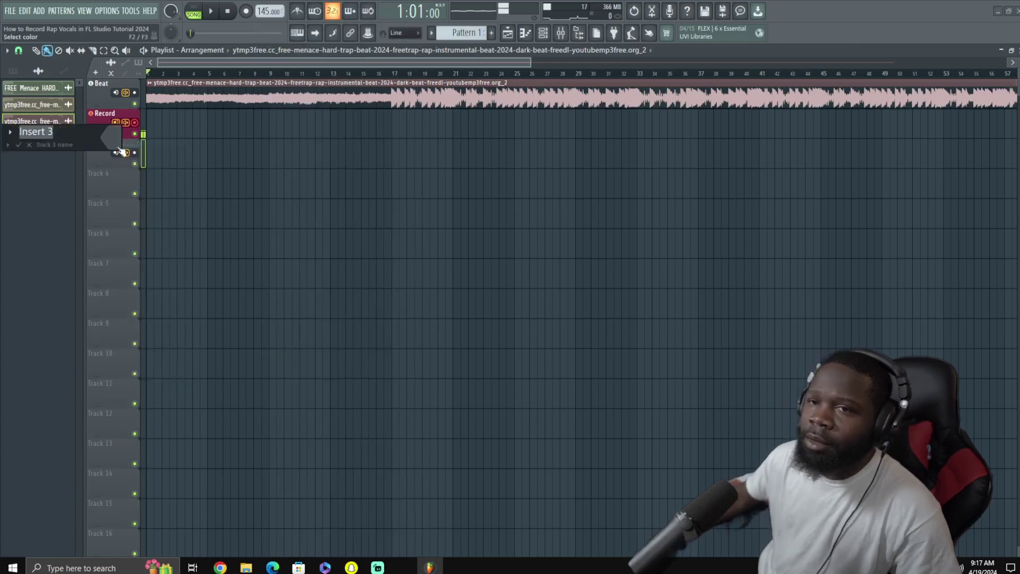
type("Reverb")
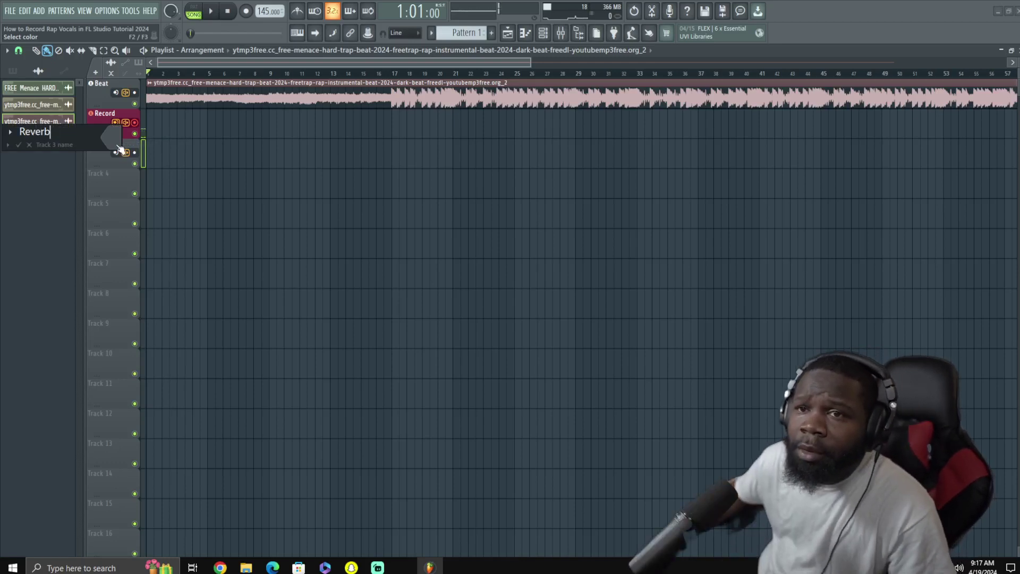
left_click(110, 146)
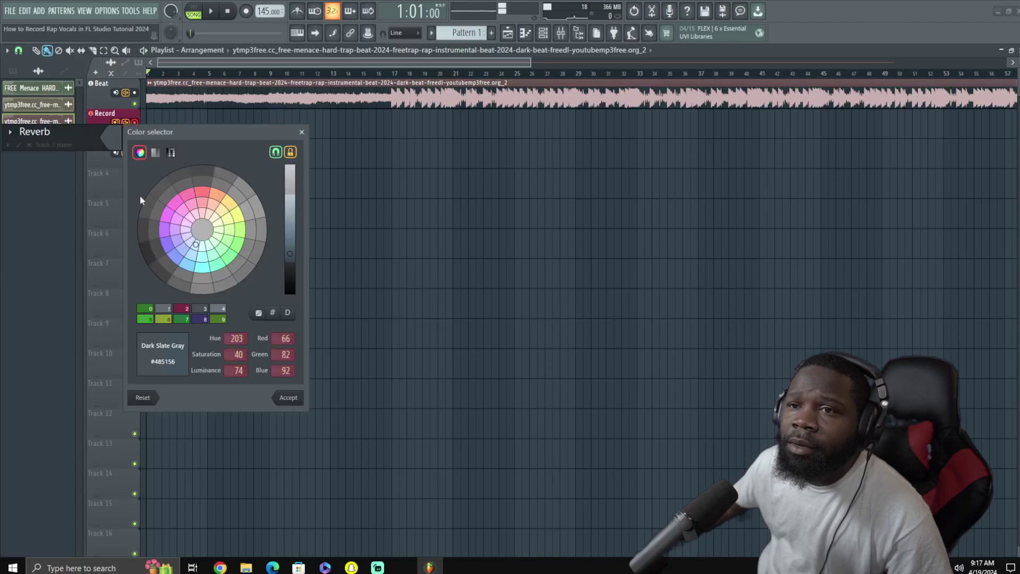
left_click(237, 245)
left_click(298, 398)
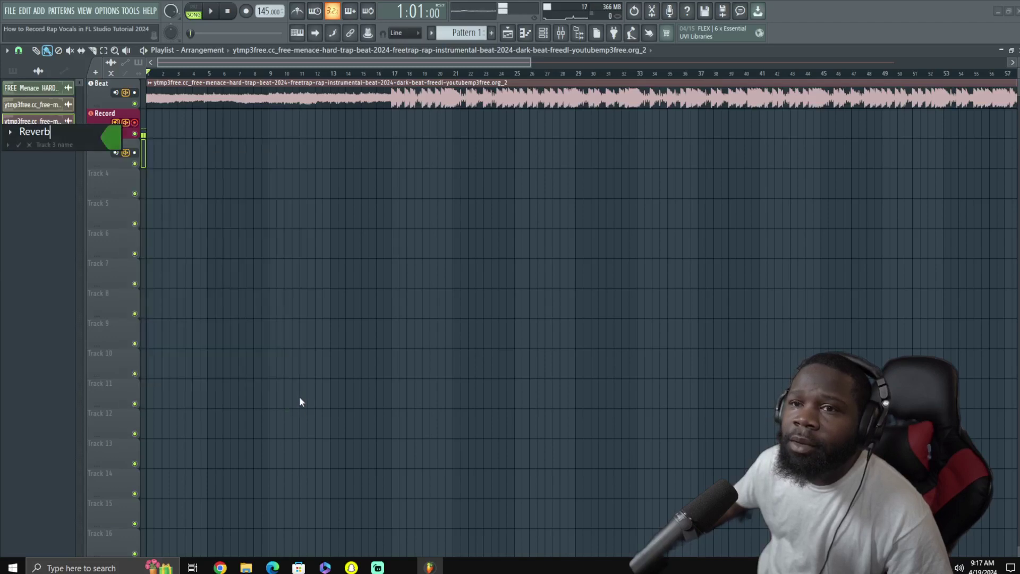
left_click(19, 144)
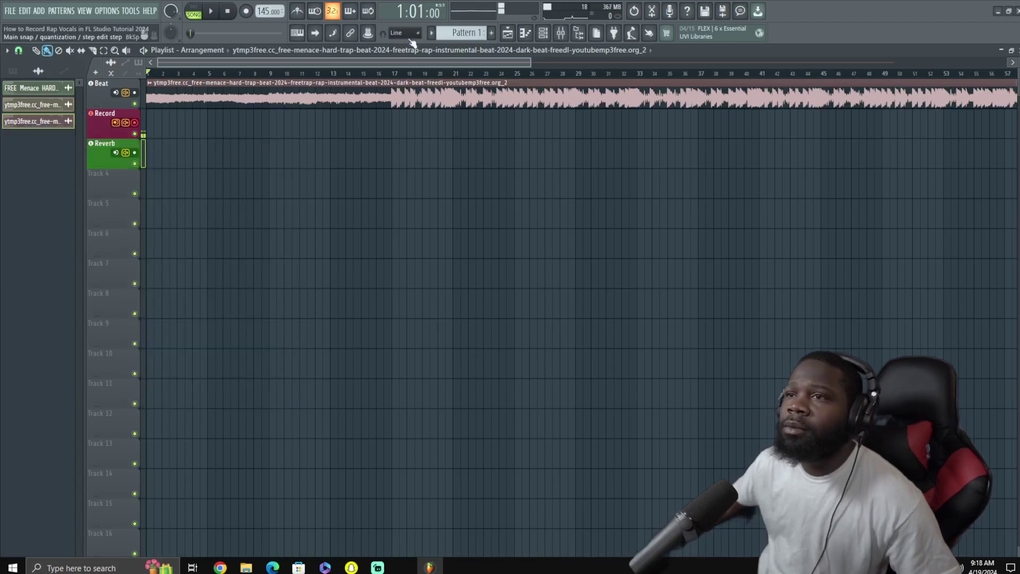
Load the RVox Mono plugin into the first effect slot of the Reverb mixer track, searching the effects for "rv"
left_click(561, 32)
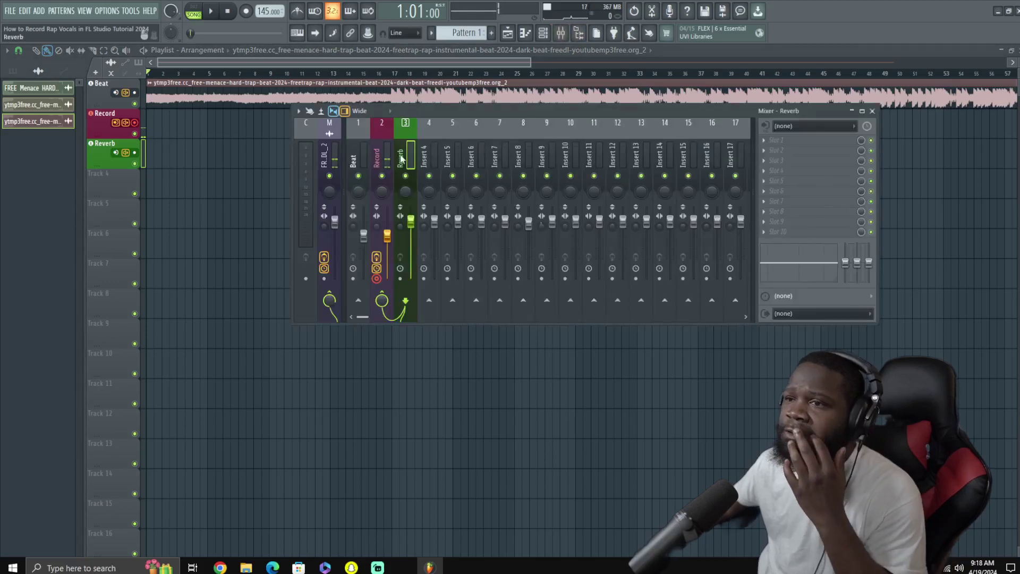
left_click(767, 146)
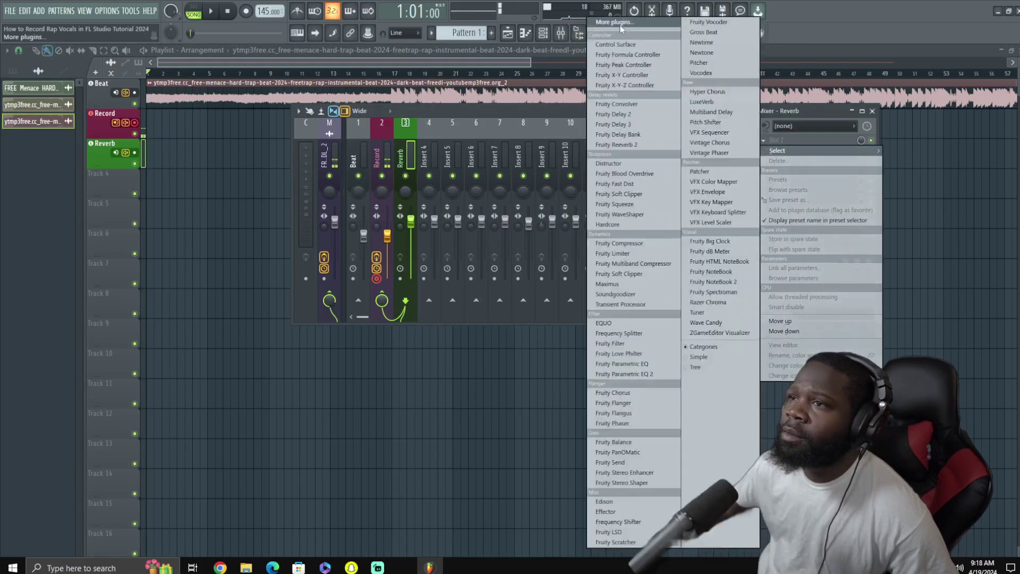
left_click(630, 88)
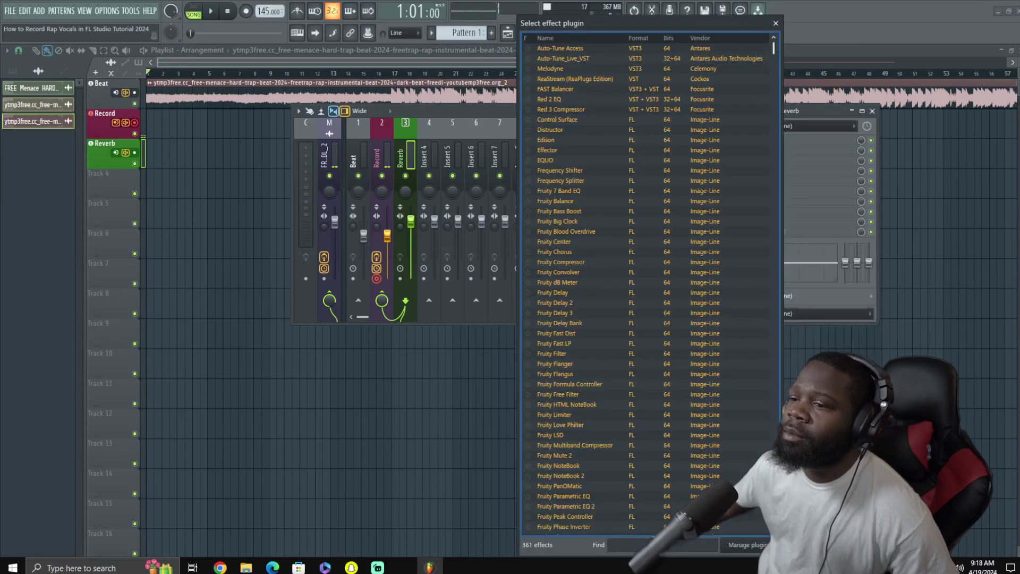
left_click(637, 544)
type("r")
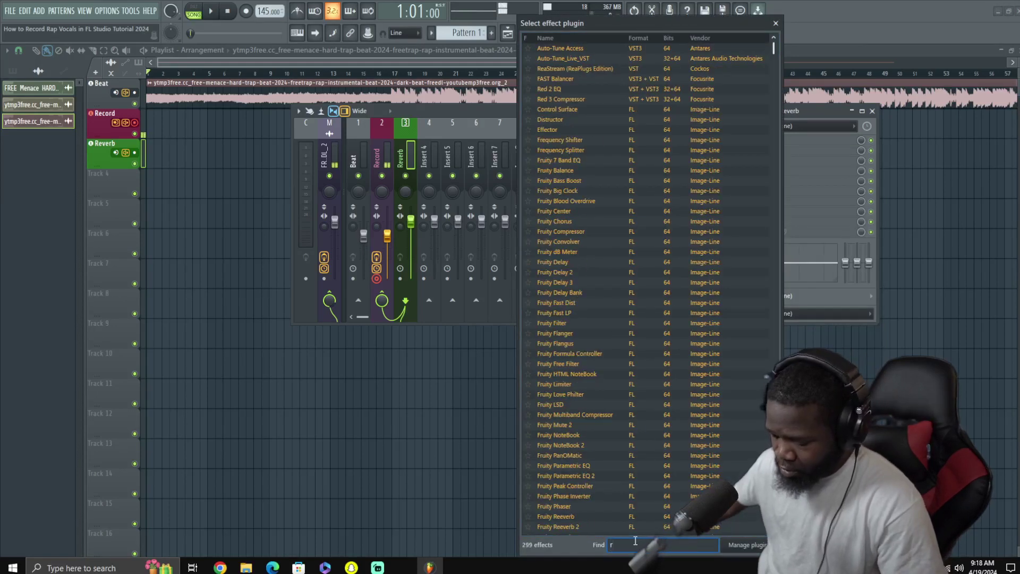
type("v")
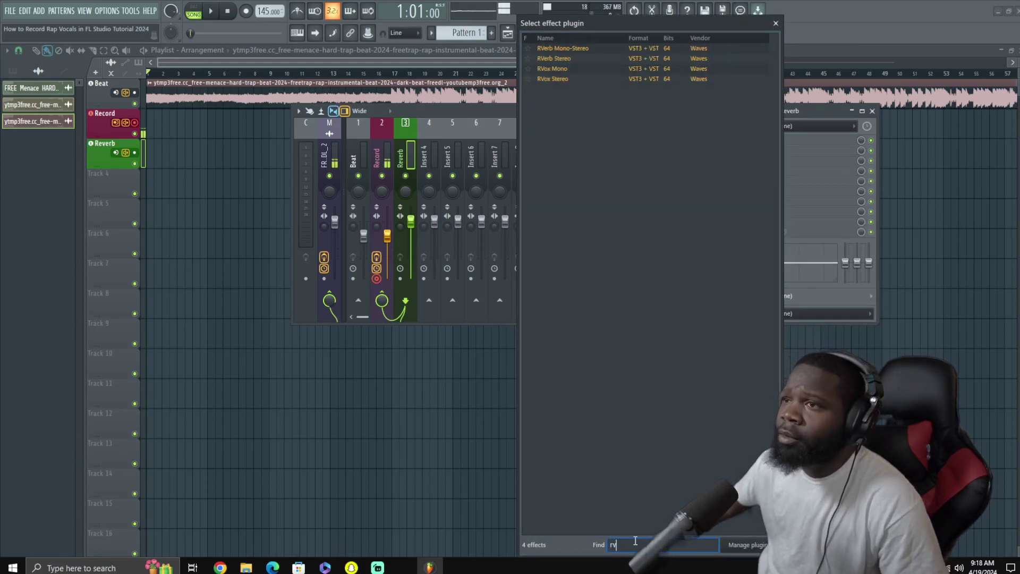
left_click(570, 70)
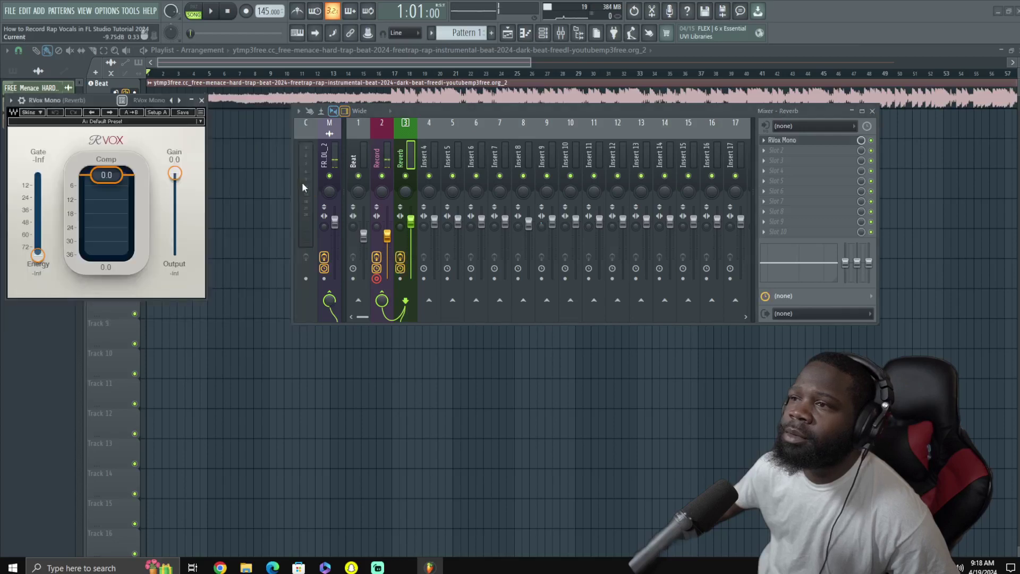
Switch RVox Mono to the Lead Vocal preset, place its window below the mixer and raise the Reverb track's volume slightly
left_click_drag(164, 102, 449, 215)
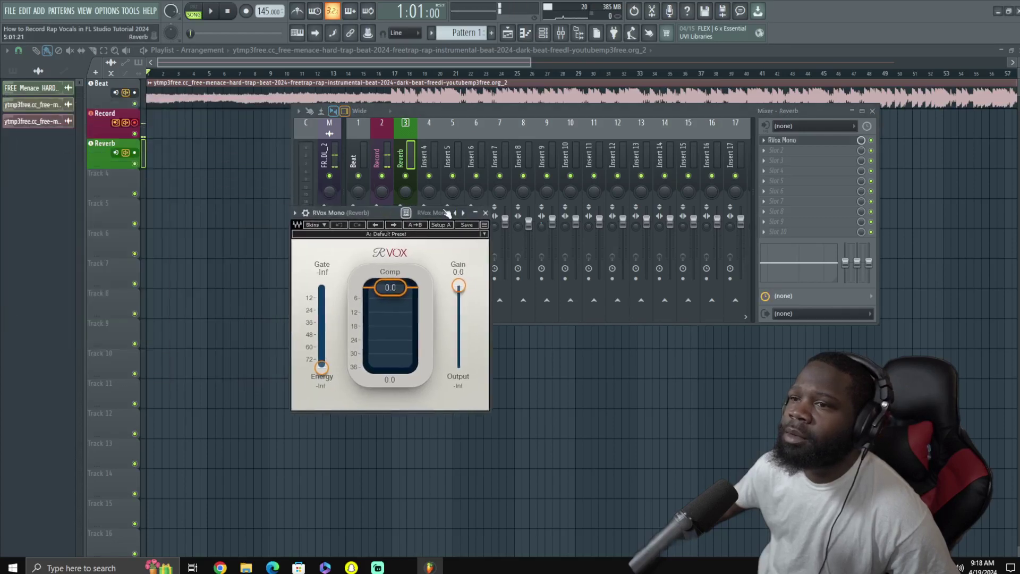
left_click(463, 213)
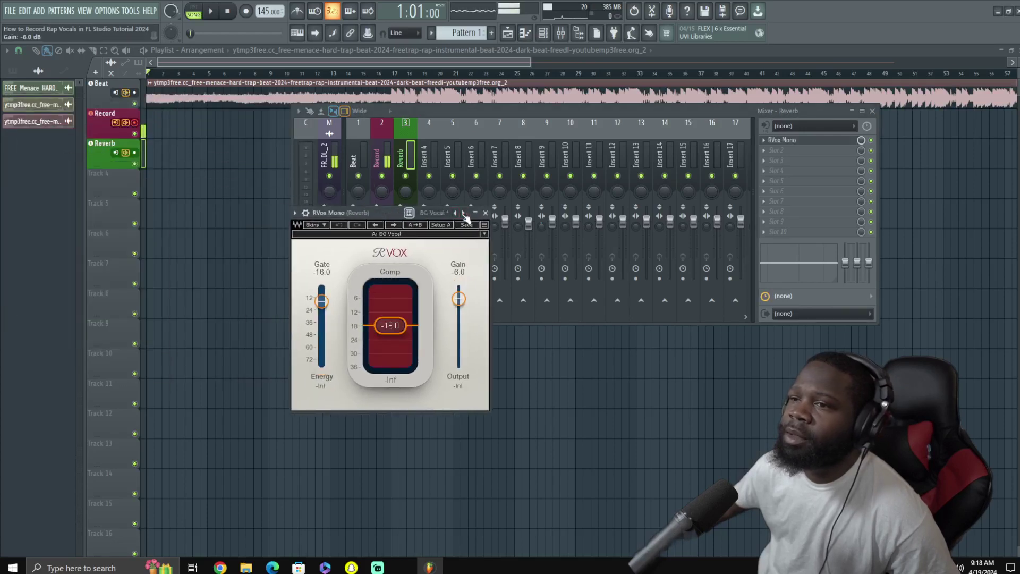
left_click(464, 213)
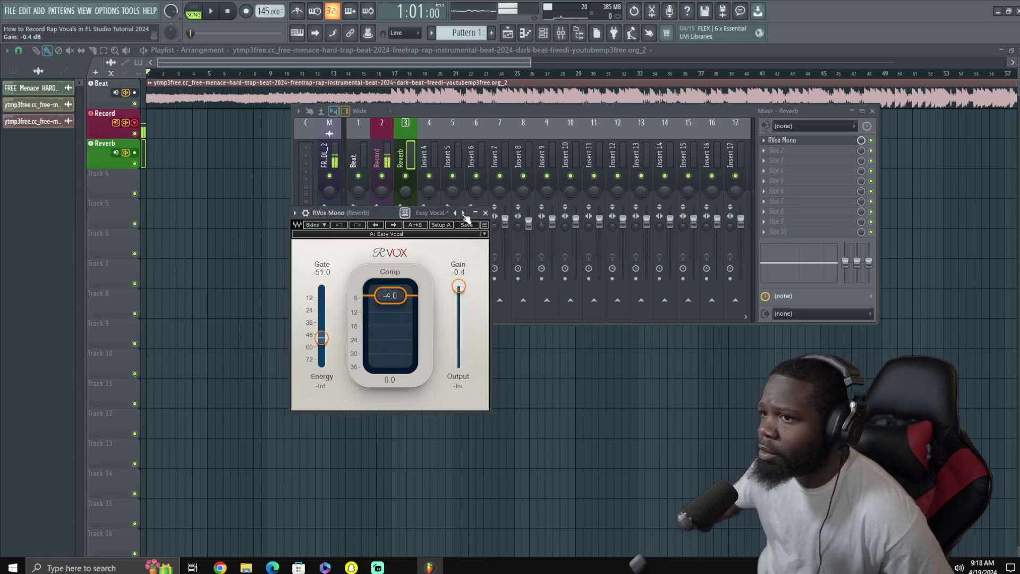
left_click(466, 213)
left_click_drag(379, 215, 381, 378)
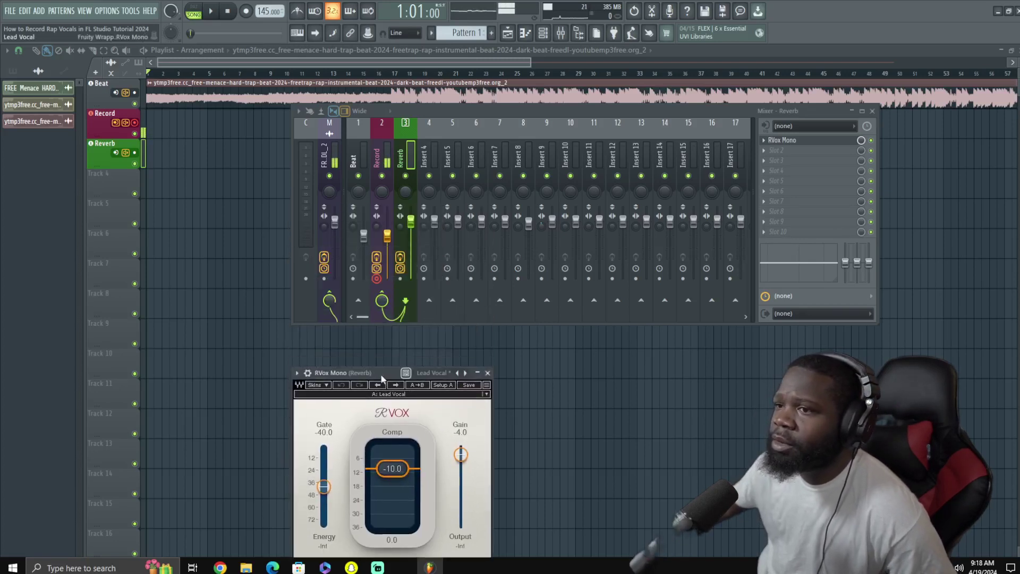
left_click_drag(414, 229, 414, 226)
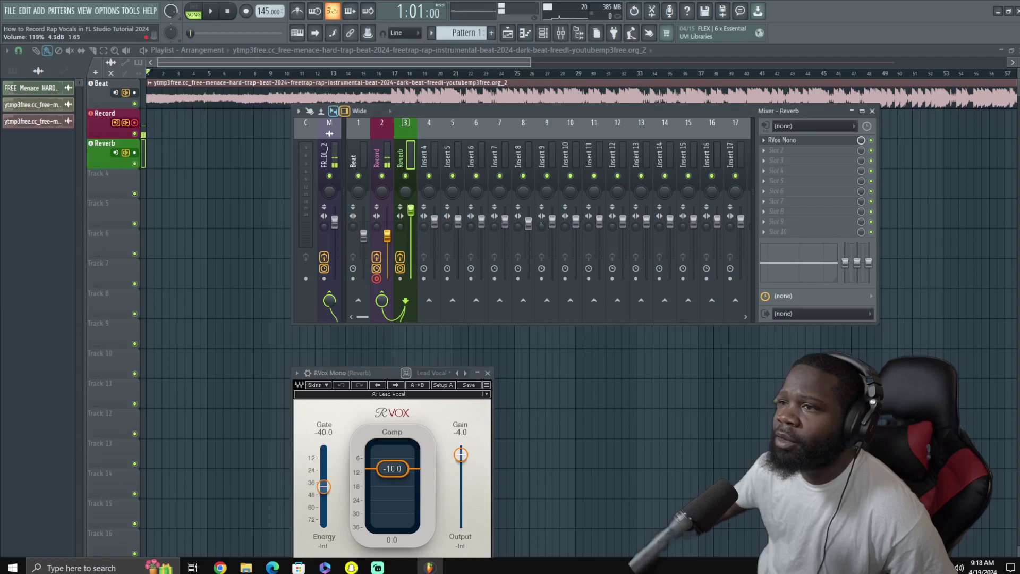
Set playlist Track 4 to audio track mode, linked to mixer track Insert 4
right_click(104, 174)
mouse_move(160, 237)
mouse_move(247, 253)
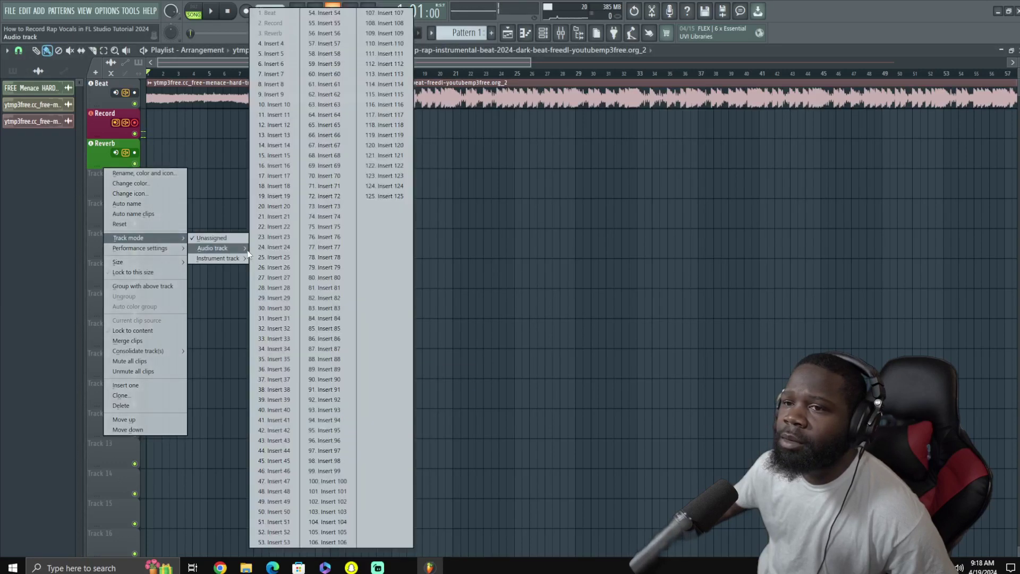
left_click(272, 43)
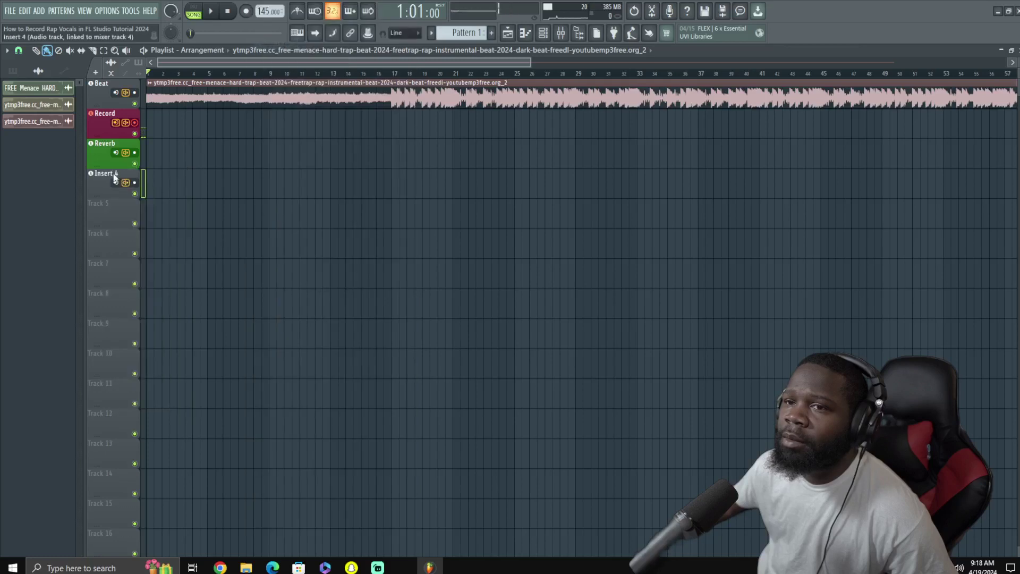
Rename the Insert 4 playlist track to Delay
right_click(115, 178)
left_click(124, 180)
key("BackSpace")
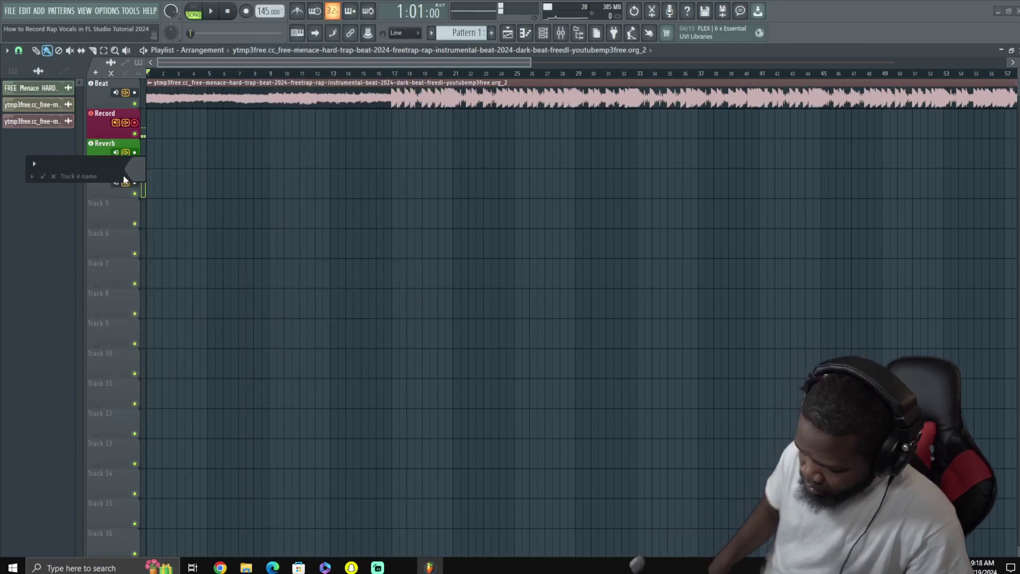
type("Delay")
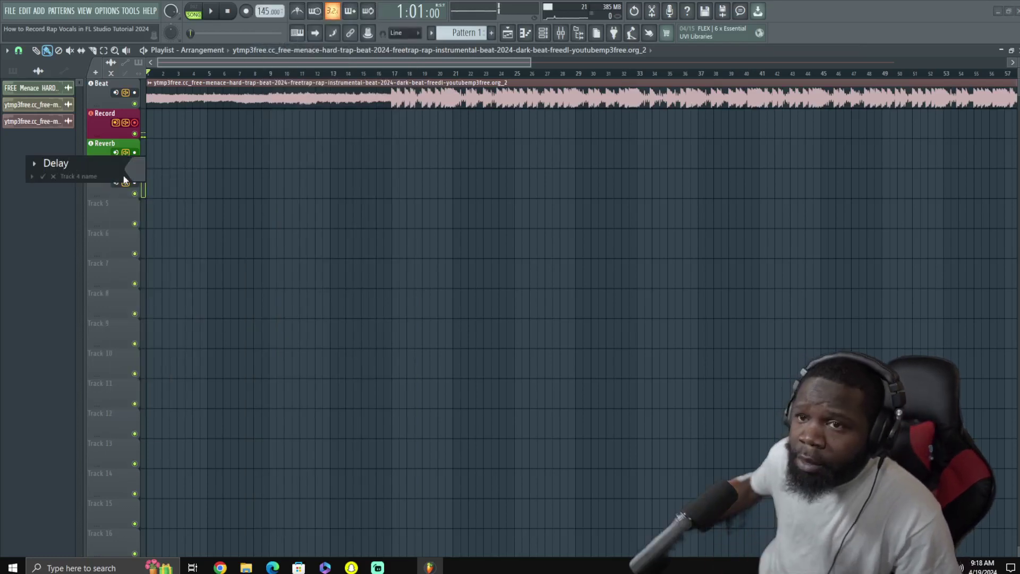
Try an olive-green colour for the Delay track
left_click(136, 173)
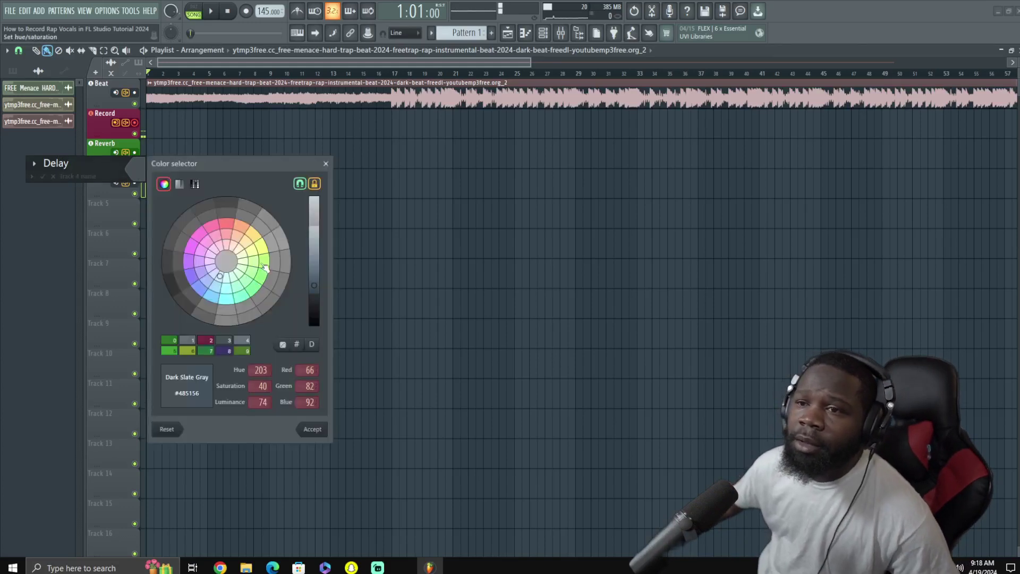
left_click(265, 263)
left_click(318, 430)
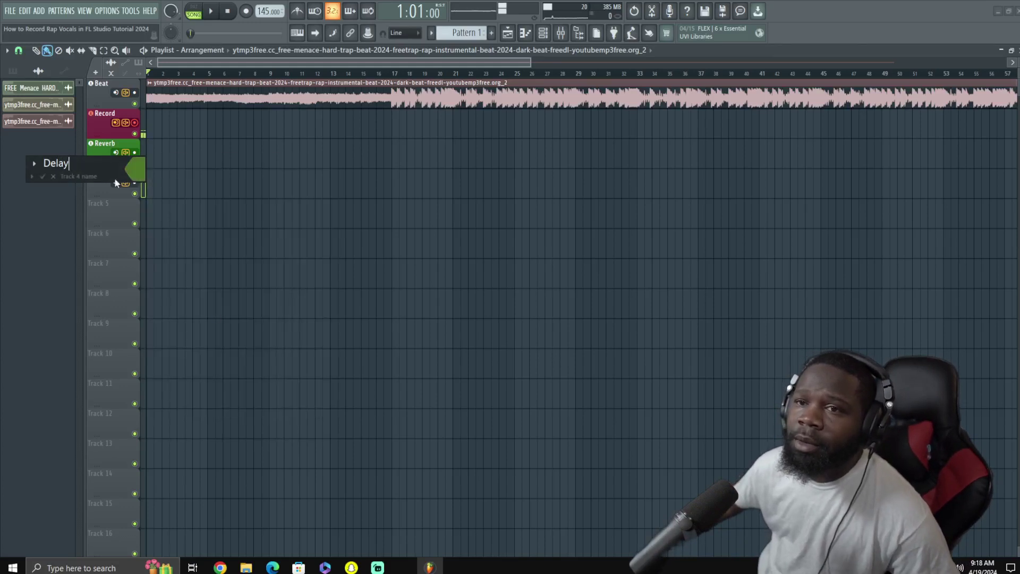
Change the Delay track's colour to a light Tan, #CCC19A
left_click(138, 175)
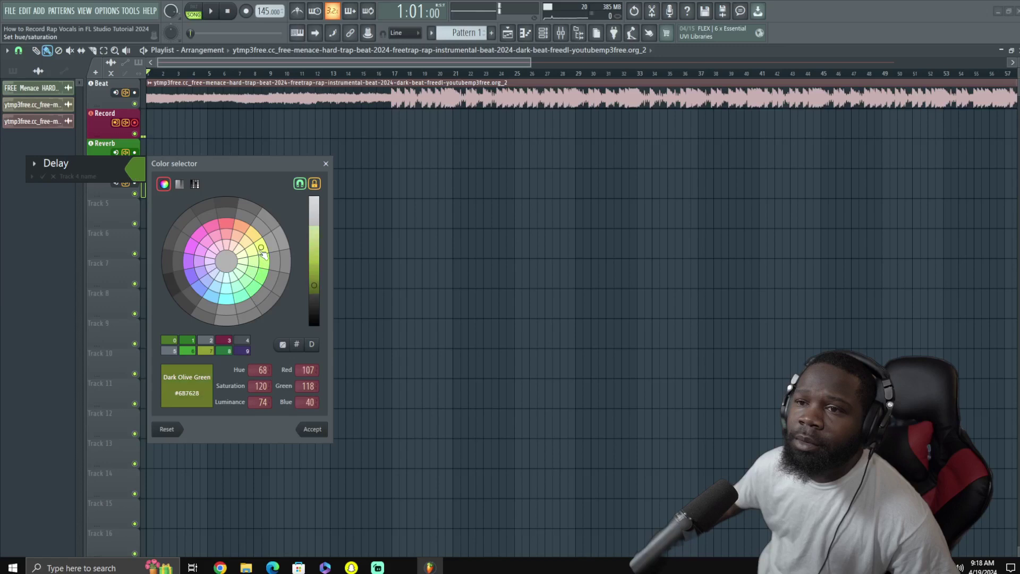
left_click_drag(251, 237, 246, 242)
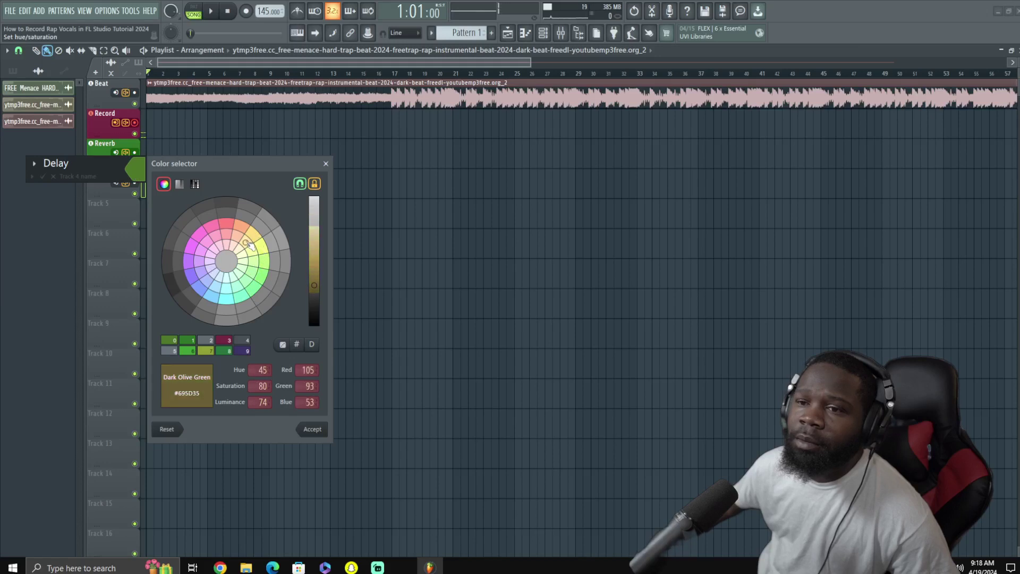
left_click(315, 235)
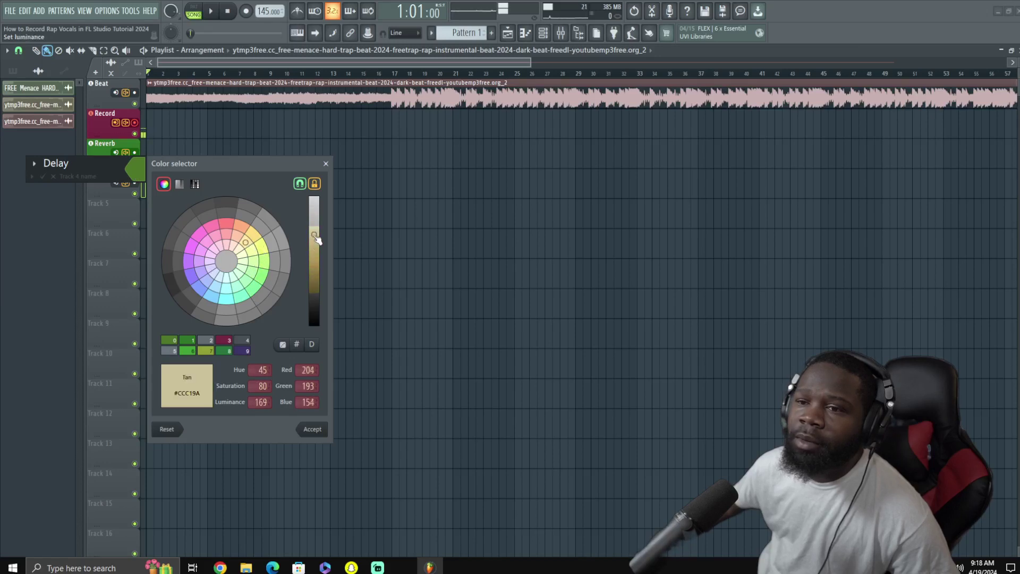
left_click(314, 435)
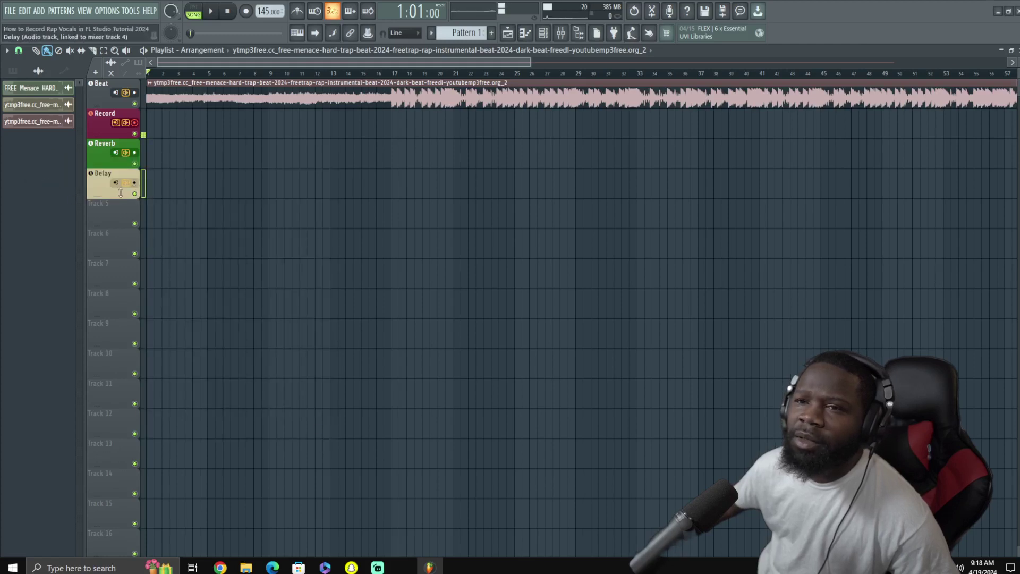
Load H-Delay Mono into the first effect slot of the Delay mixer track and place its window below the mixer
left_click(561, 33)
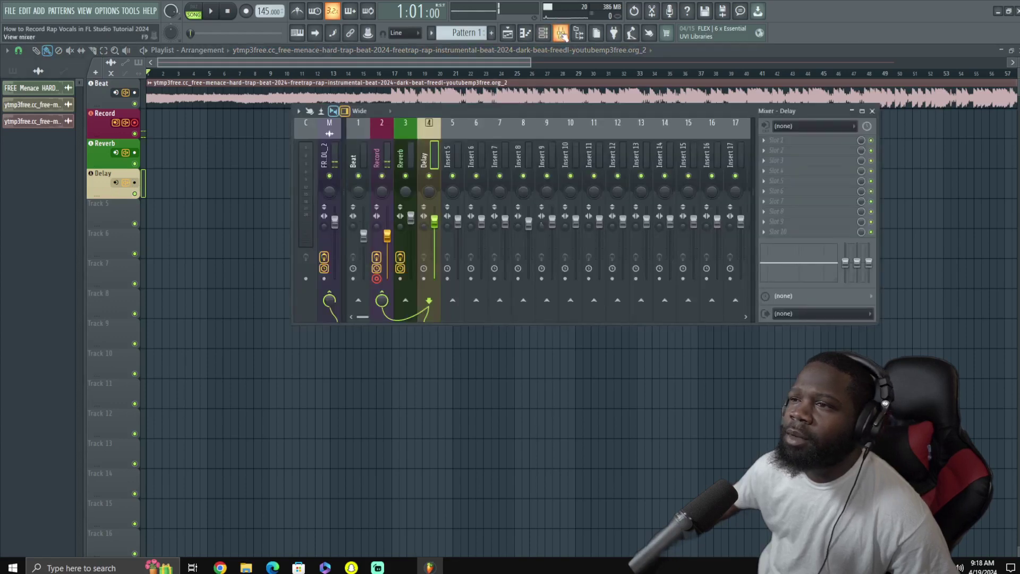
left_click(763, 141)
left_click(627, 22)
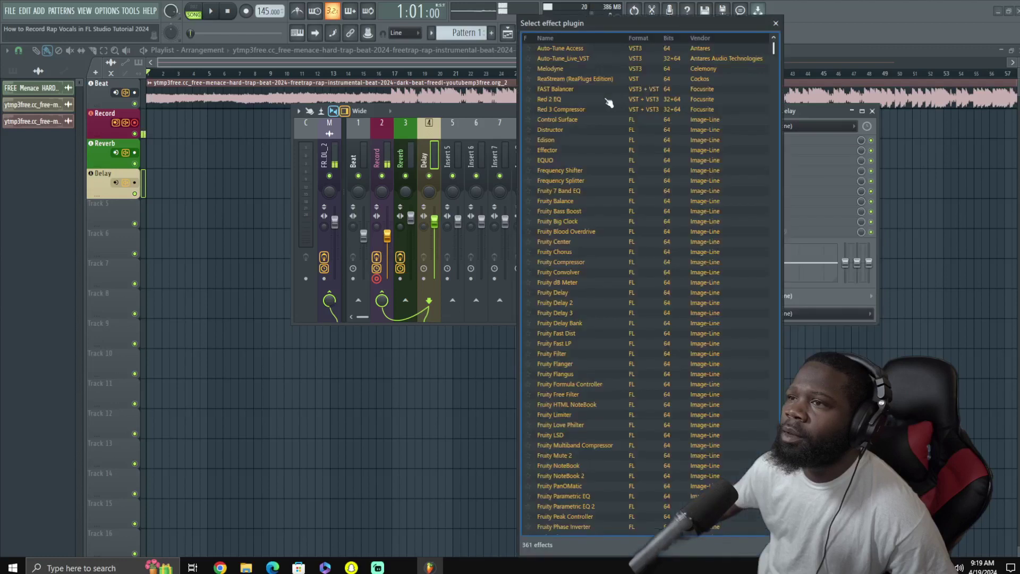
left_click(635, 544)
type("hd")
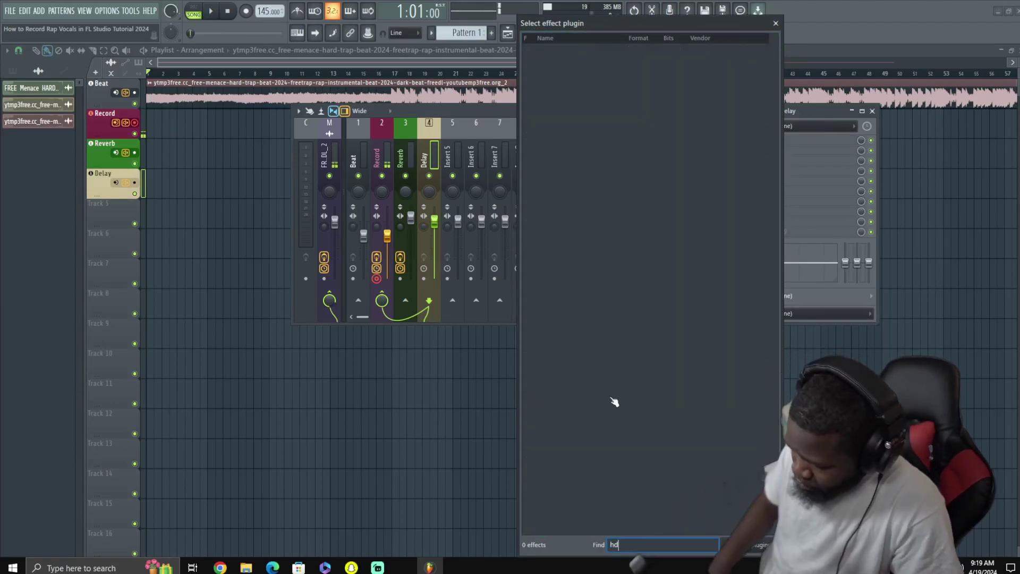
key("BackSpace")
type("-d")
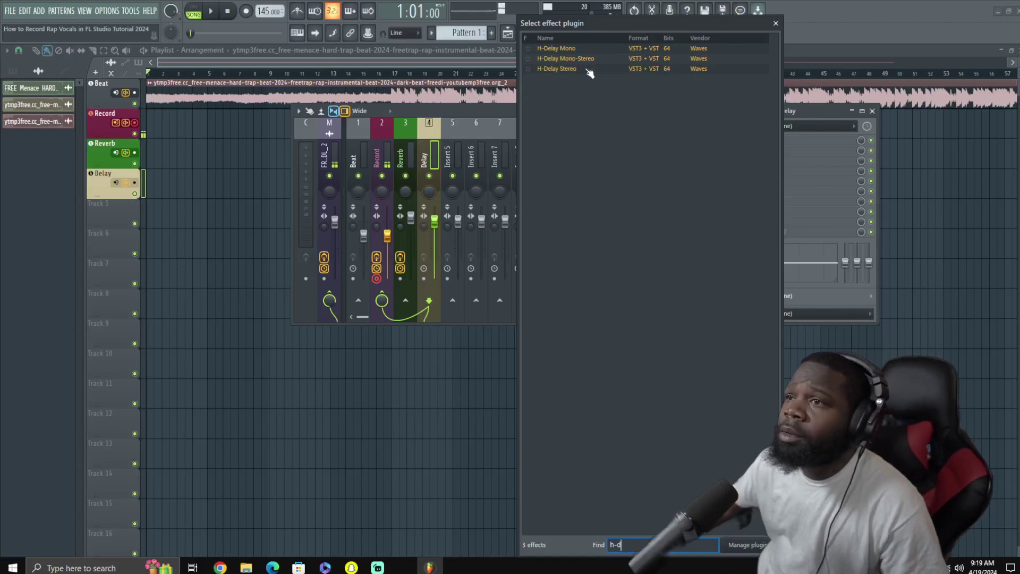
double_click(579, 49)
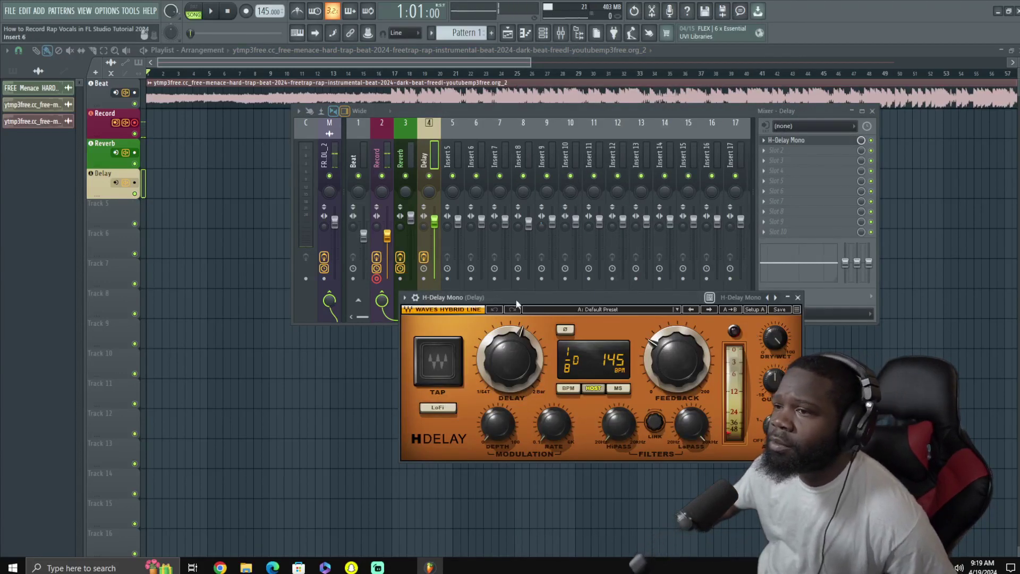
left_click_drag(506, 296, 469, 416)
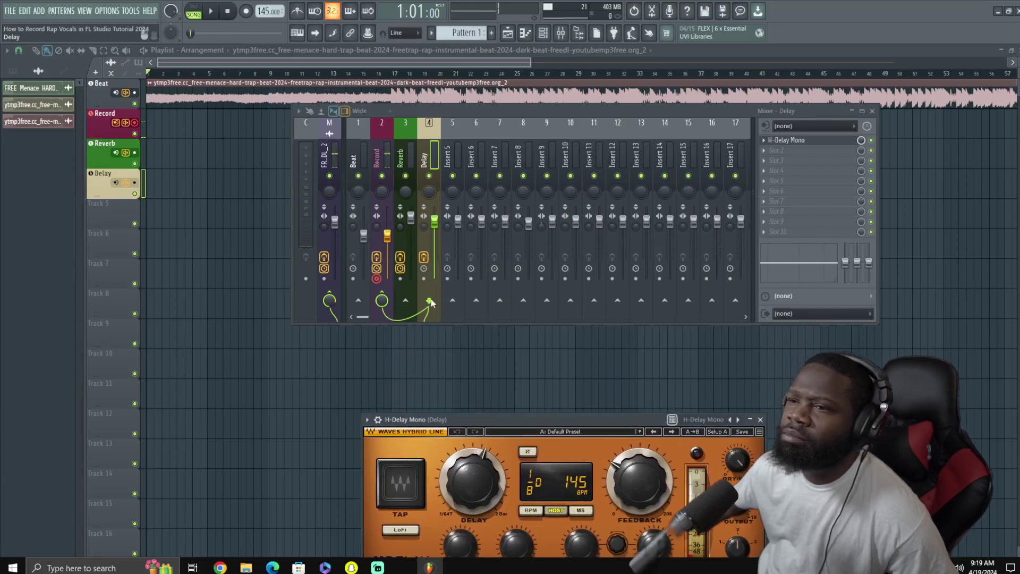
Try sending the Delay mixer track to the Reverb track and disable that send again
left_click(407, 302)
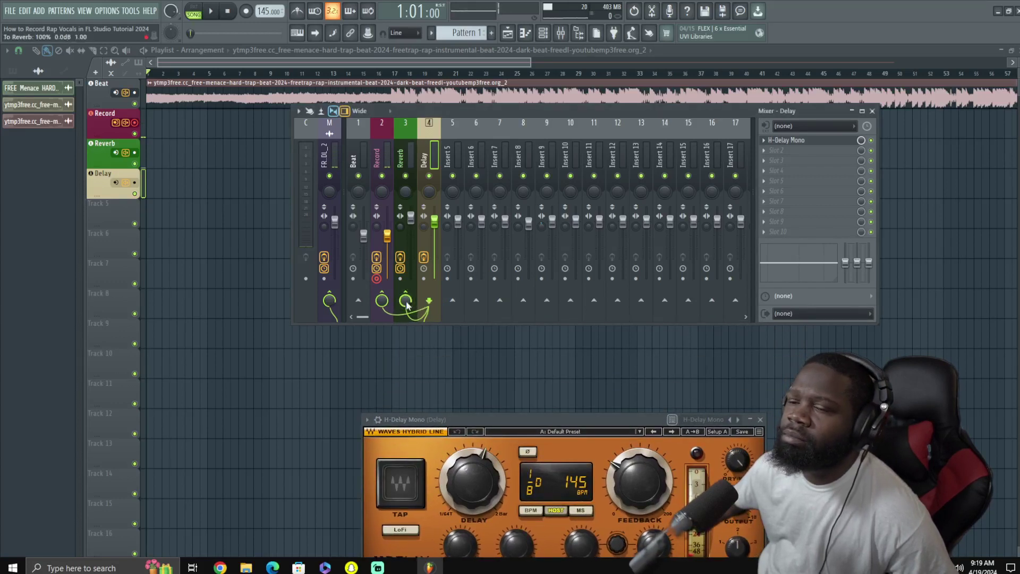
left_click(407, 302)
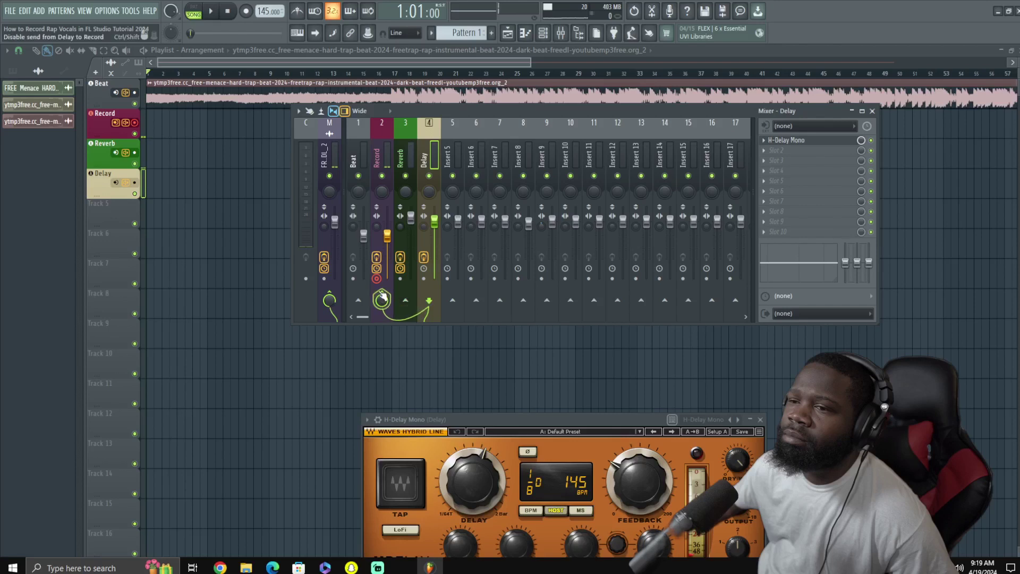
left_click(429, 317)
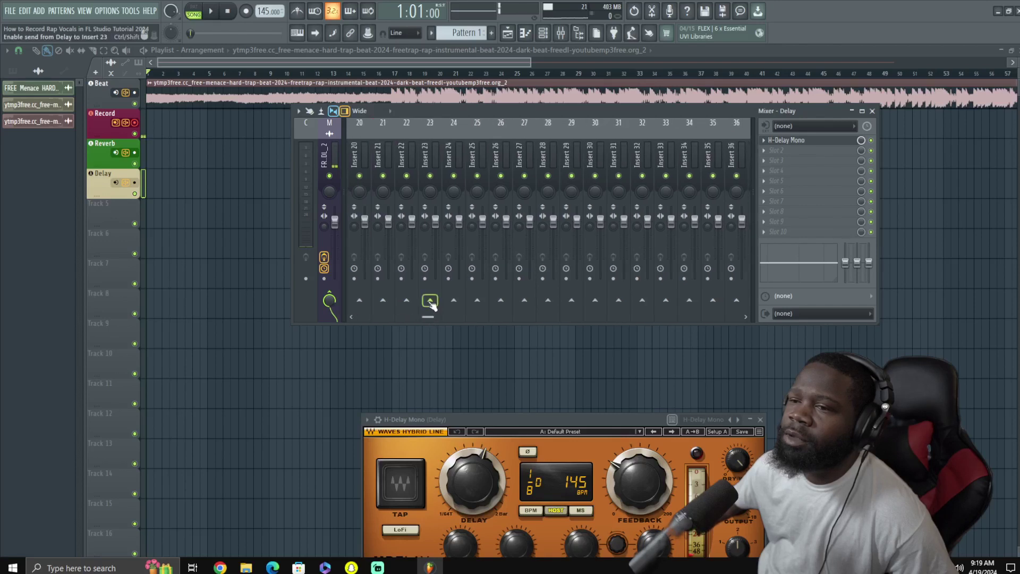
Select the Delay mixer track and enable a send from it to the Record track
left_click_drag(392, 134, 191, 131)
left_click(427, 172)
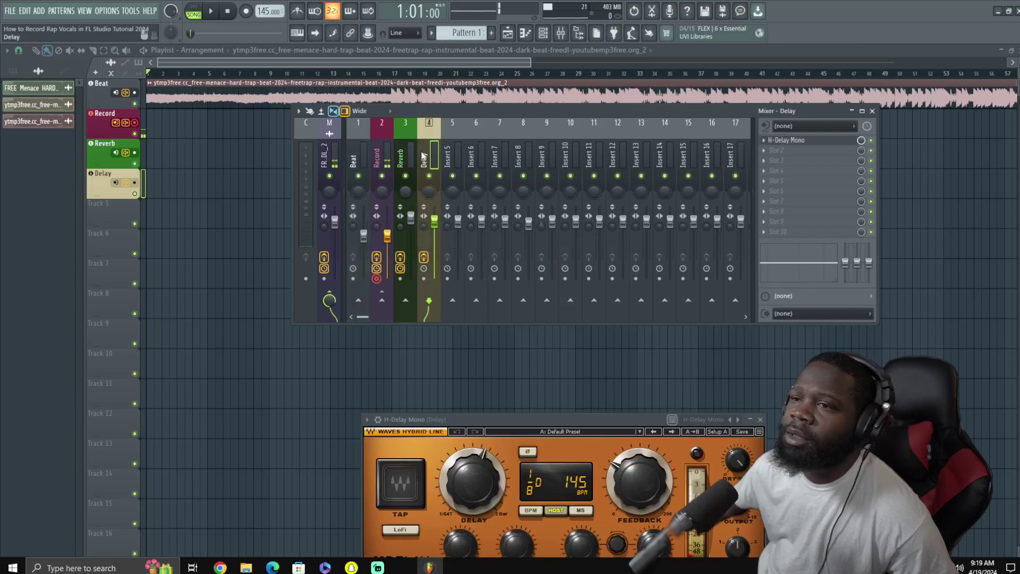
left_click(381, 299)
left_click_drag(436, 262, 437, 262)
Open H-Delay Mono on the Delay track, load its Full Reset preset and switch the sync mode to BPM
left_click(798, 143)
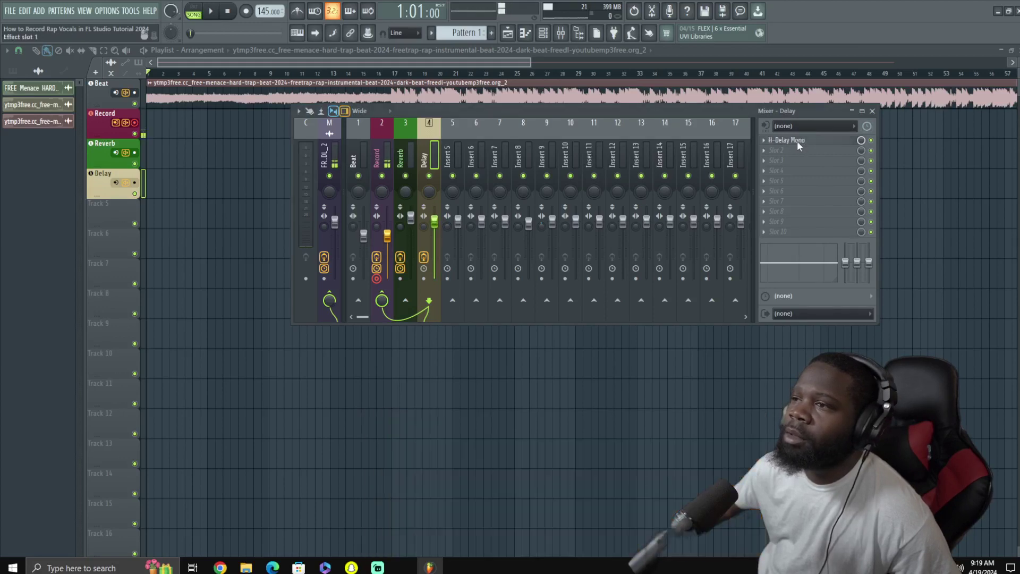
left_click(800, 142)
left_click_drag(614, 418, 618, 326)
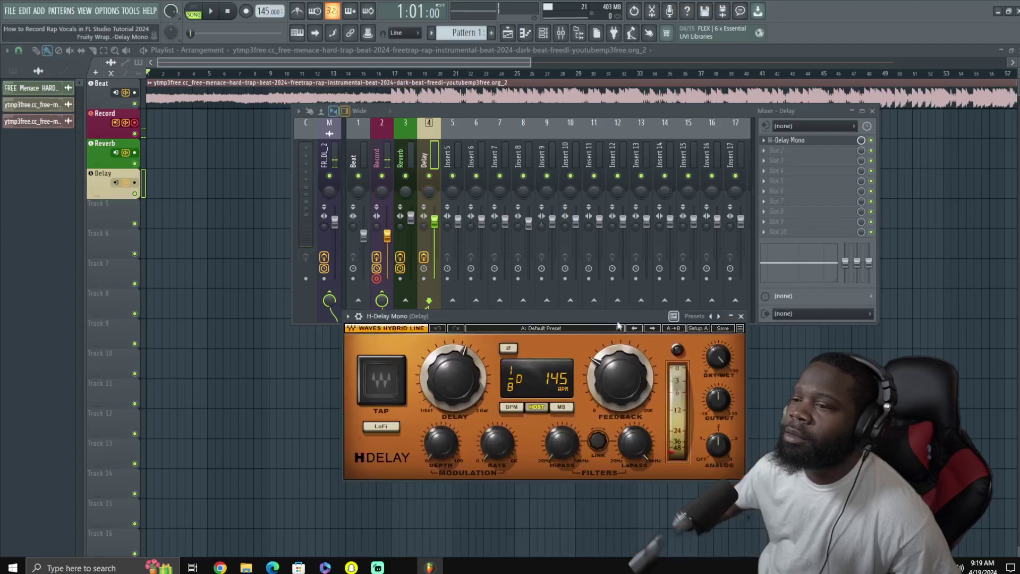
left_click(656, 328)
left_click(511, 406)
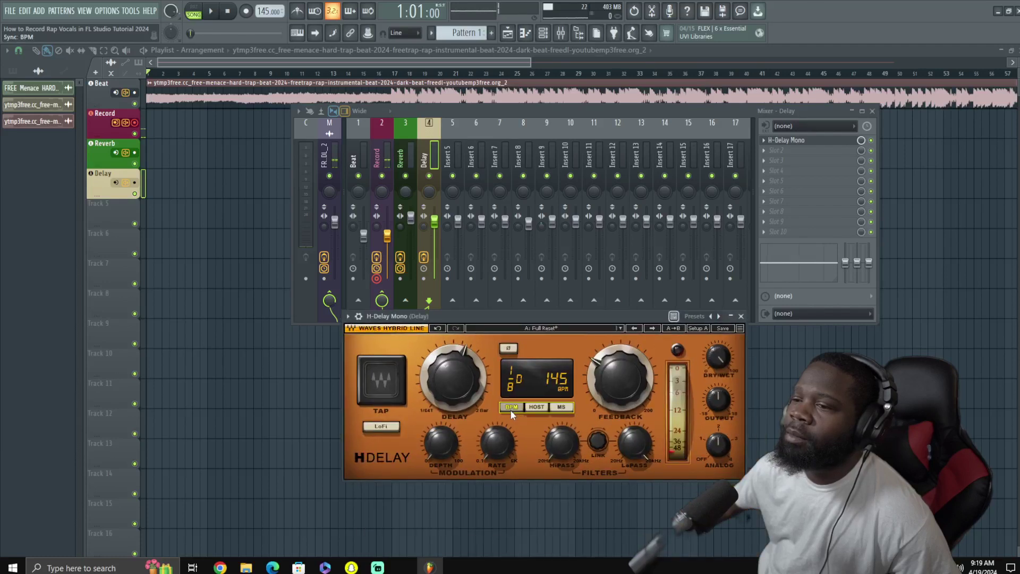
Set the H-Delay delay time to 1/2 T, adjust the feedback and close the plugin window
left_click_drag(463, 394, 473, 390)
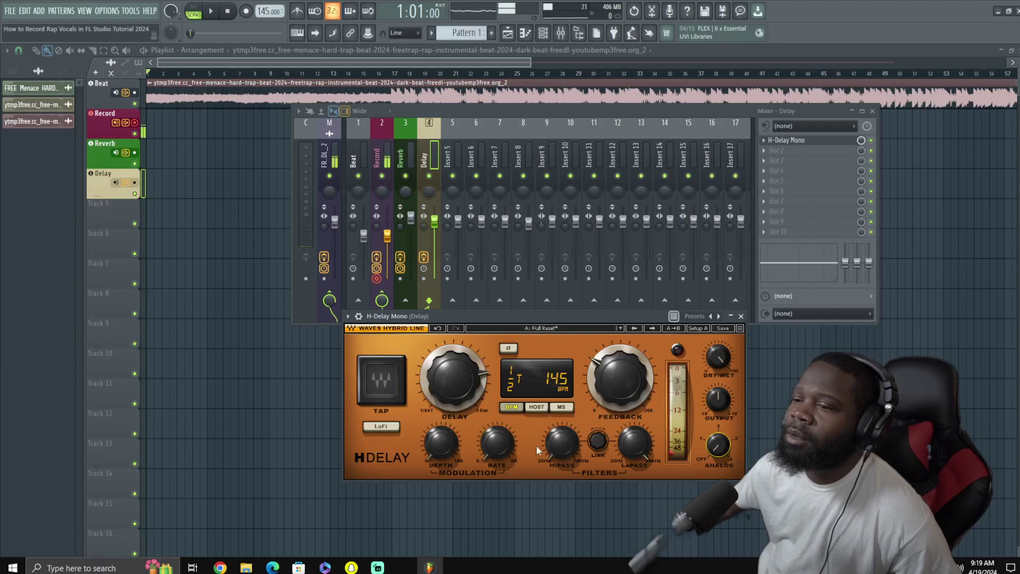
mouse_move(623, 379)
left_mouse_down()
mouse_move(623, 367)
mouse_move(633, 371)
left_mouse_up()
left_click(742, 317)
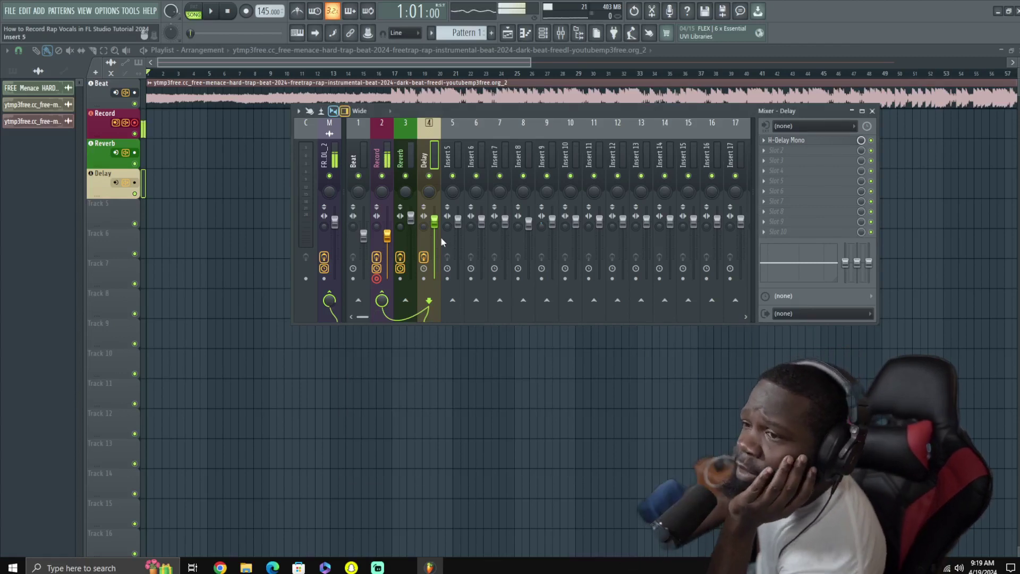
right_click(425, 152)
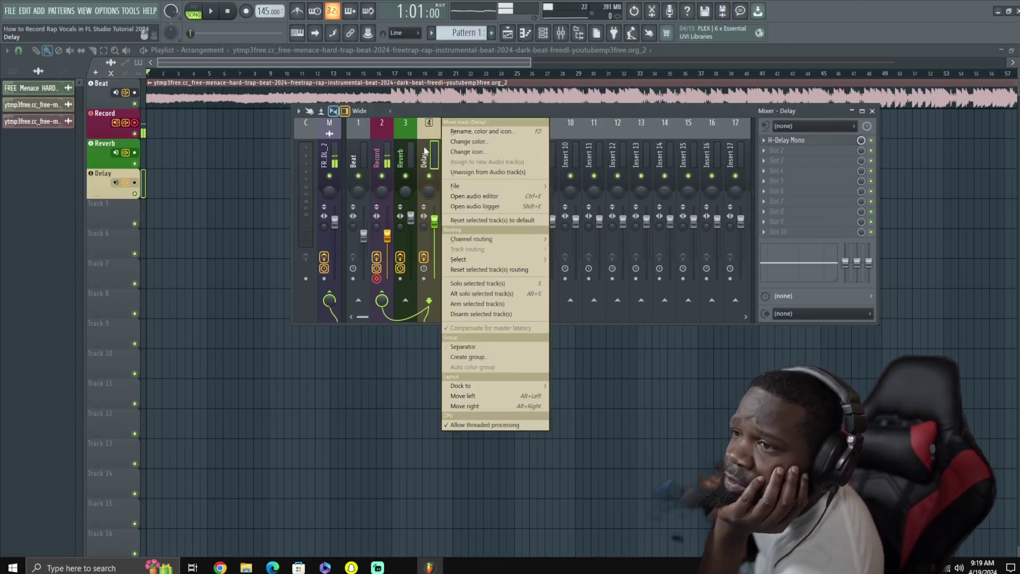
left_click(610, 107)
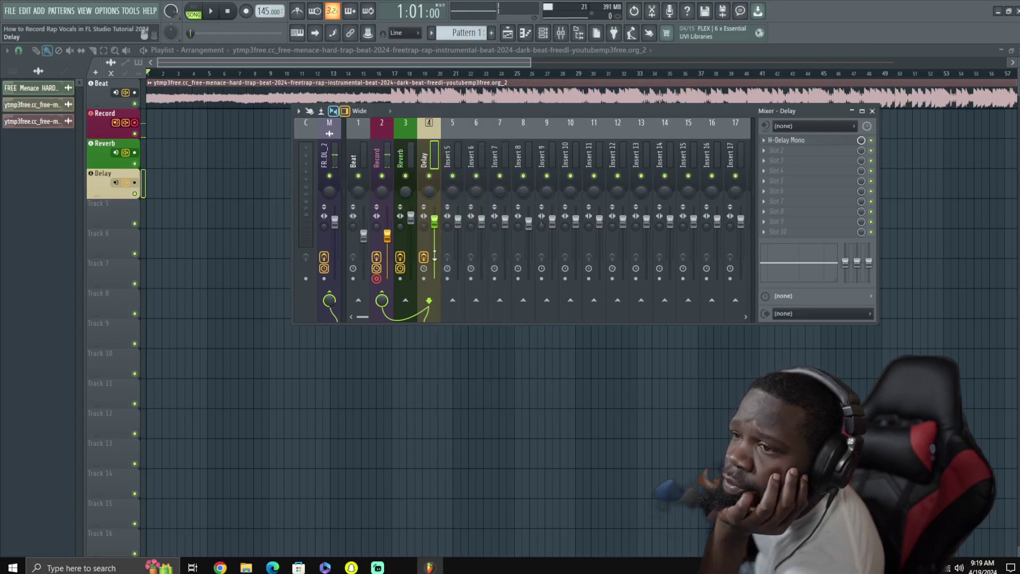
right_click(425, 270)
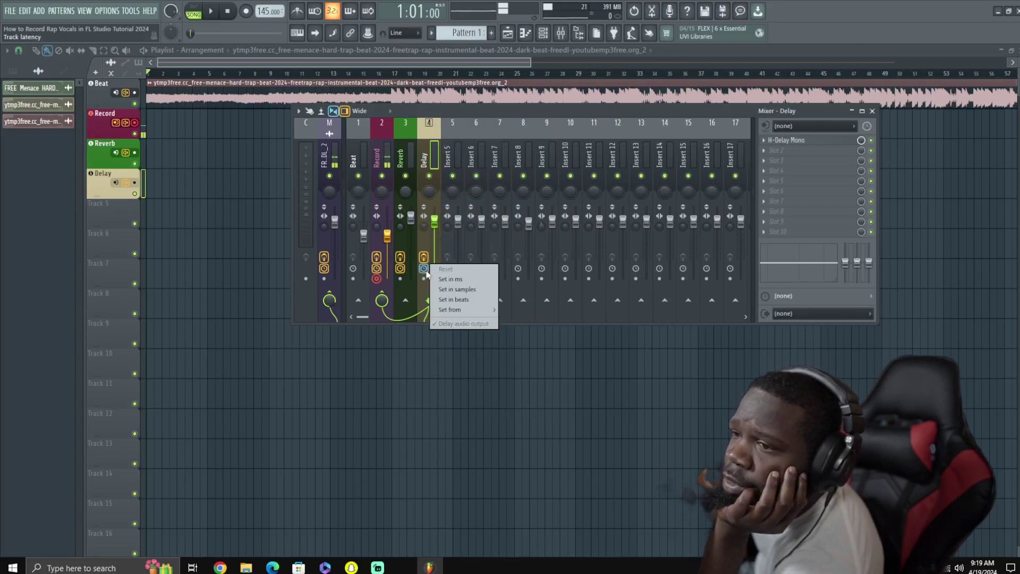
left_click(471, 129)
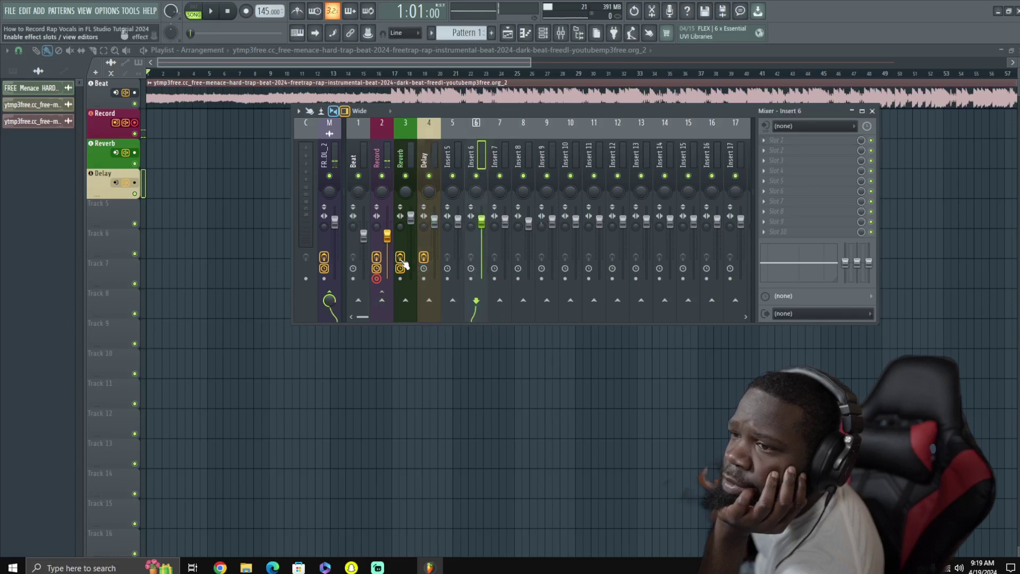
left_click(424, 257)
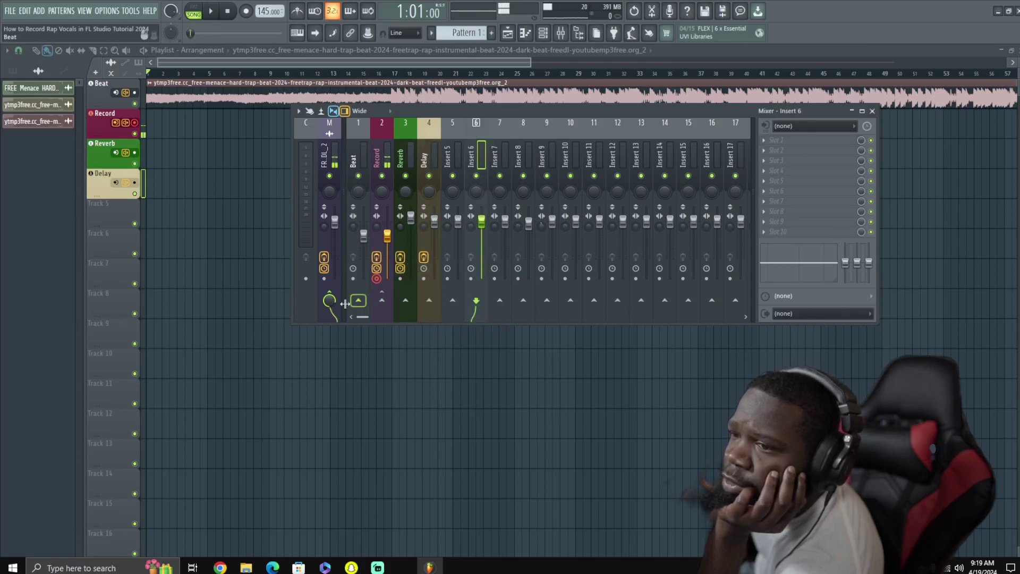
right_click(326, 161)
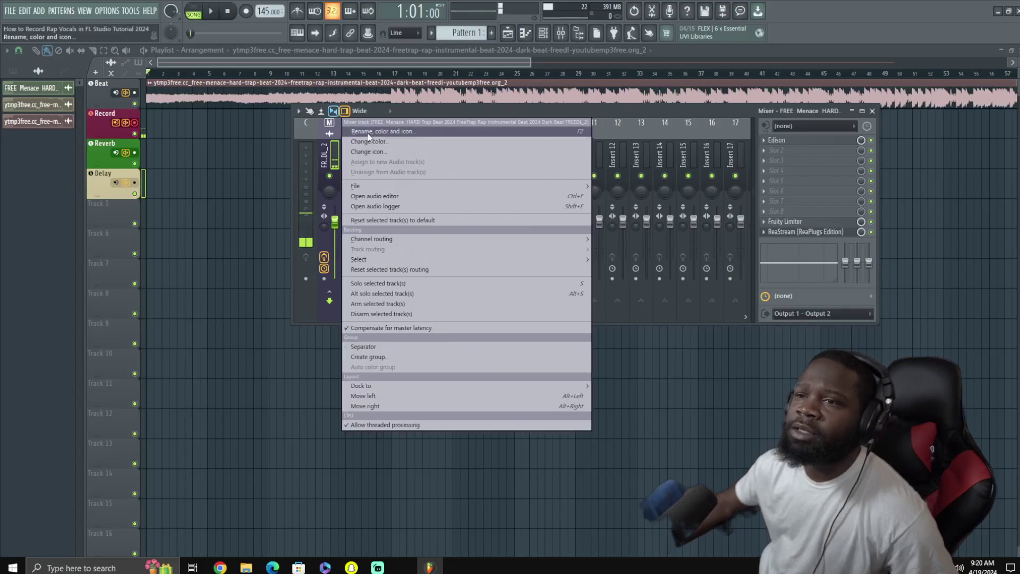
left_click(670, 111)
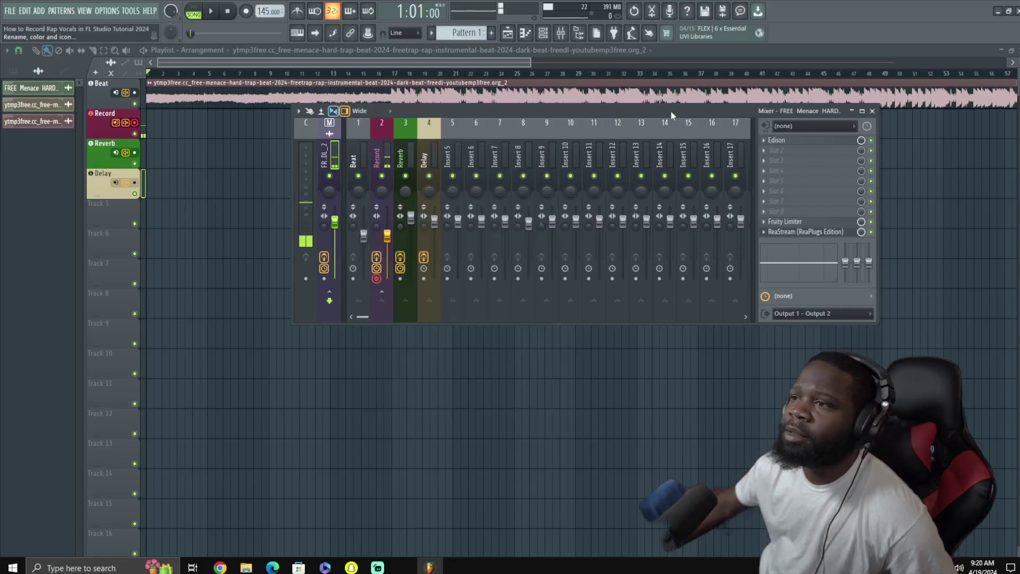
Look through the effect chains and sends of the Beat, Record, Reverb and Delay mixer tracks
left_click(355, 150)
left_click(381, 151)
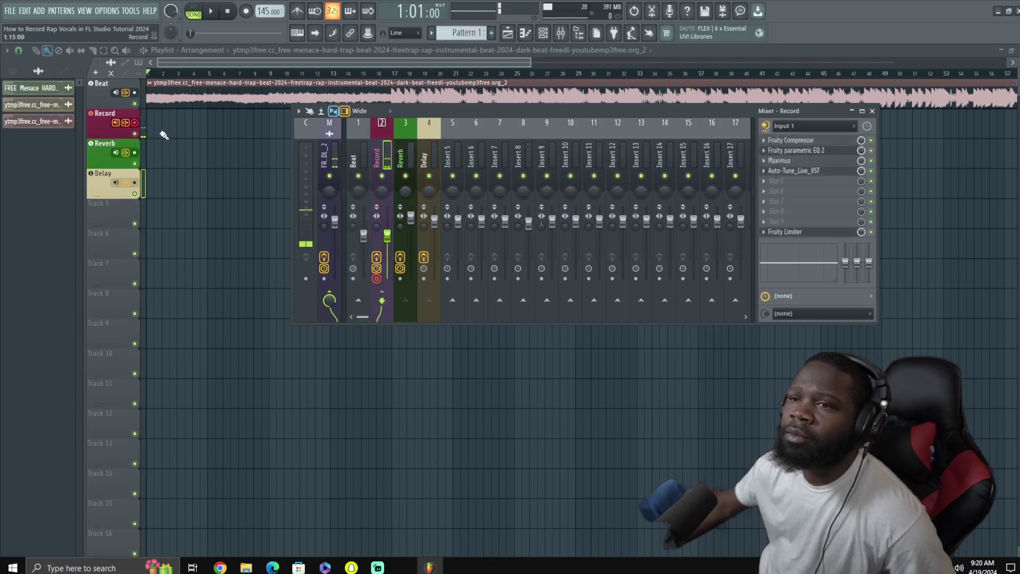
left_click(405, 152)
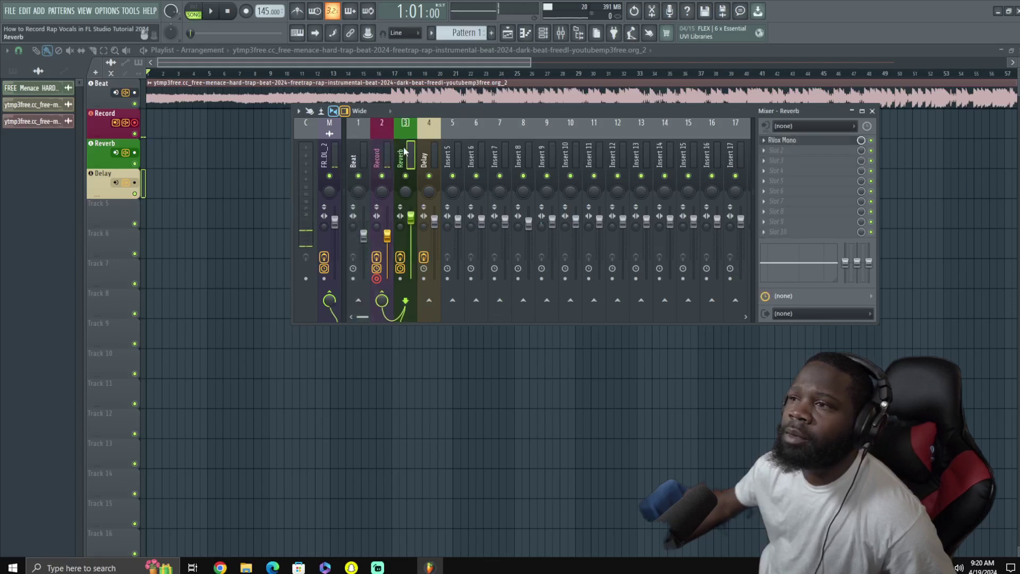
left_click(427, 154)
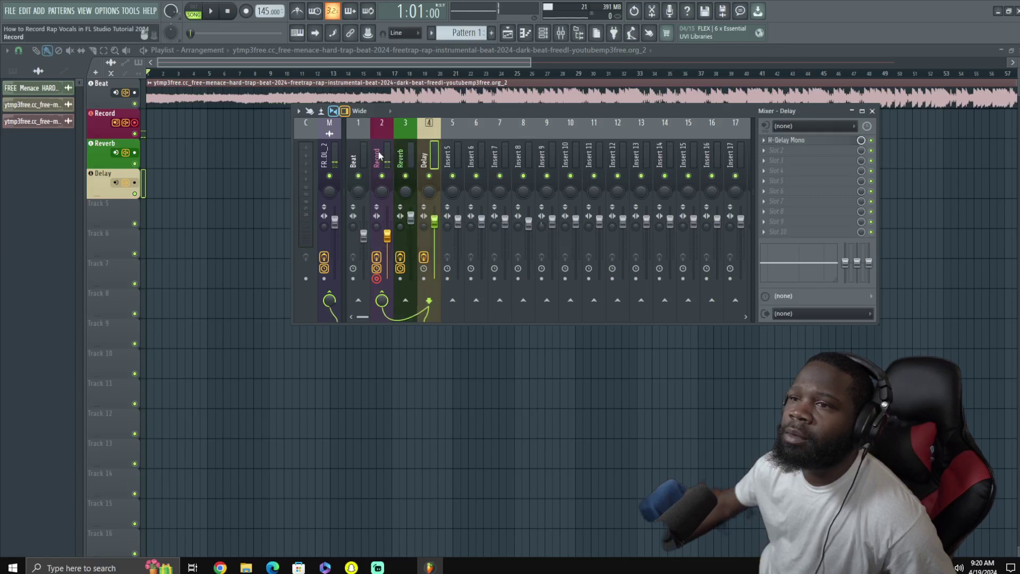
left_click(379, 155)
Minimise the mixer and record two vocal takes into the playlist as audio clips on the Record track
left_click(851, 111)
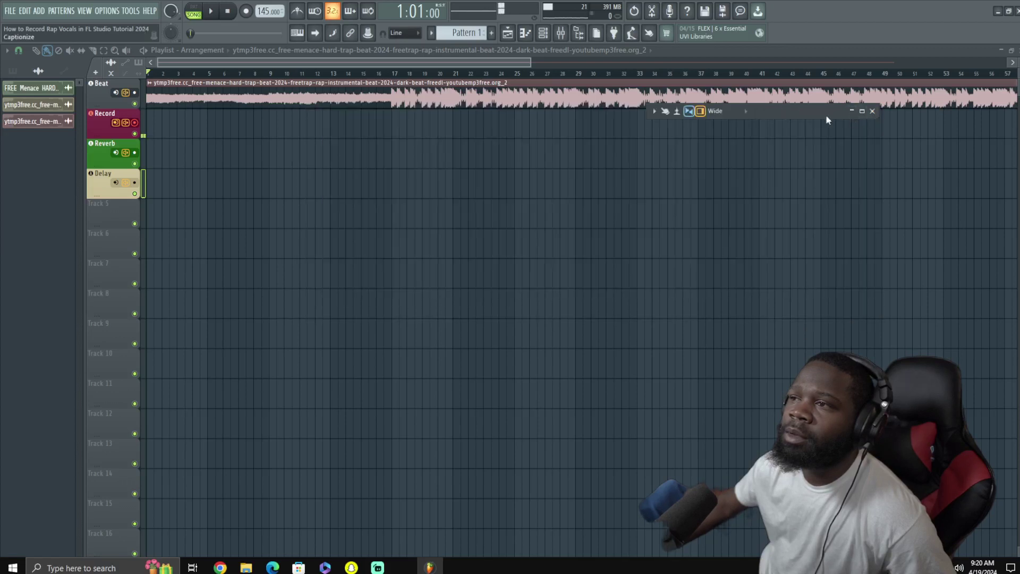
left_click(246, 11)
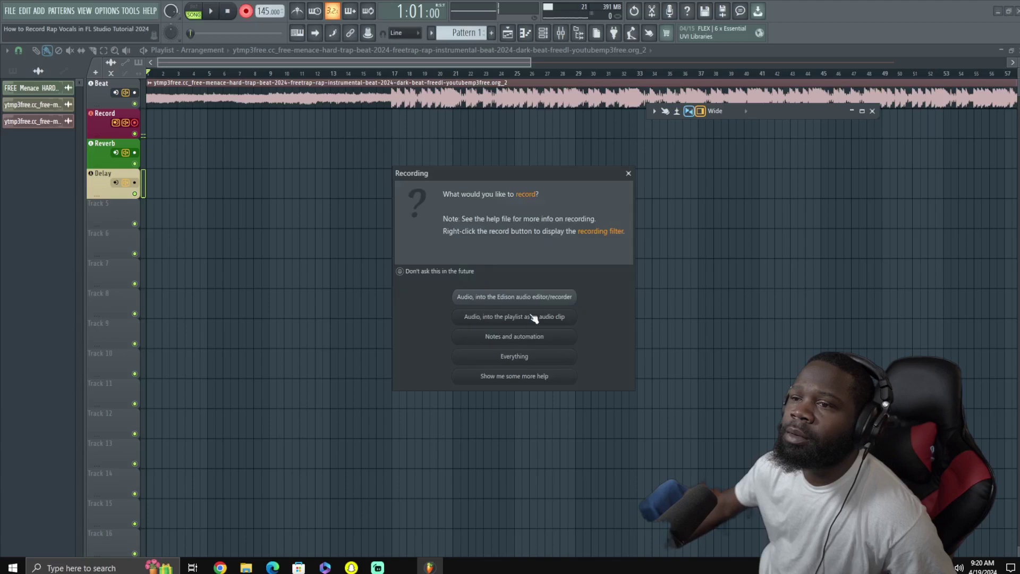
left_click(513, 323)
key("space")
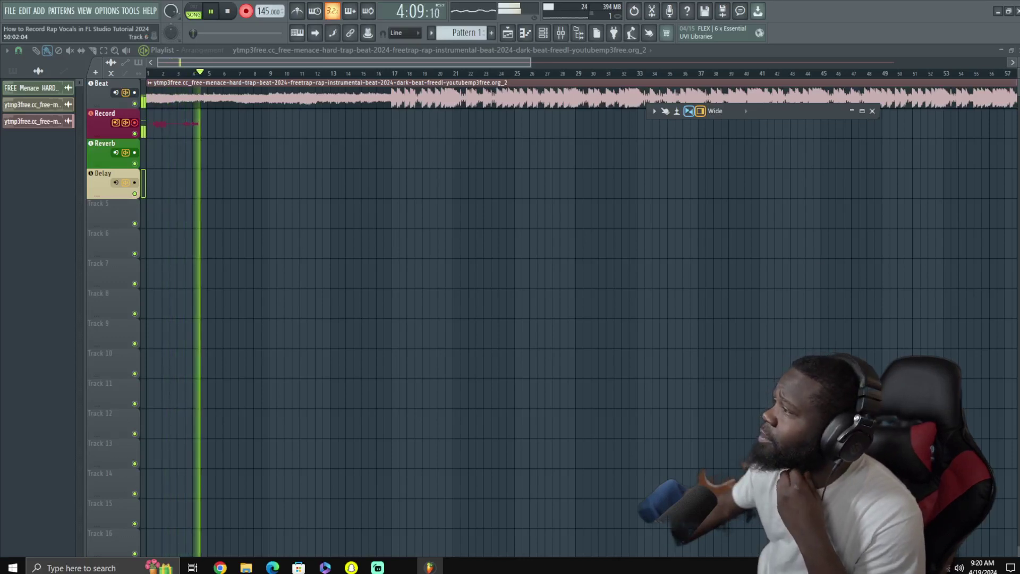
key("space")
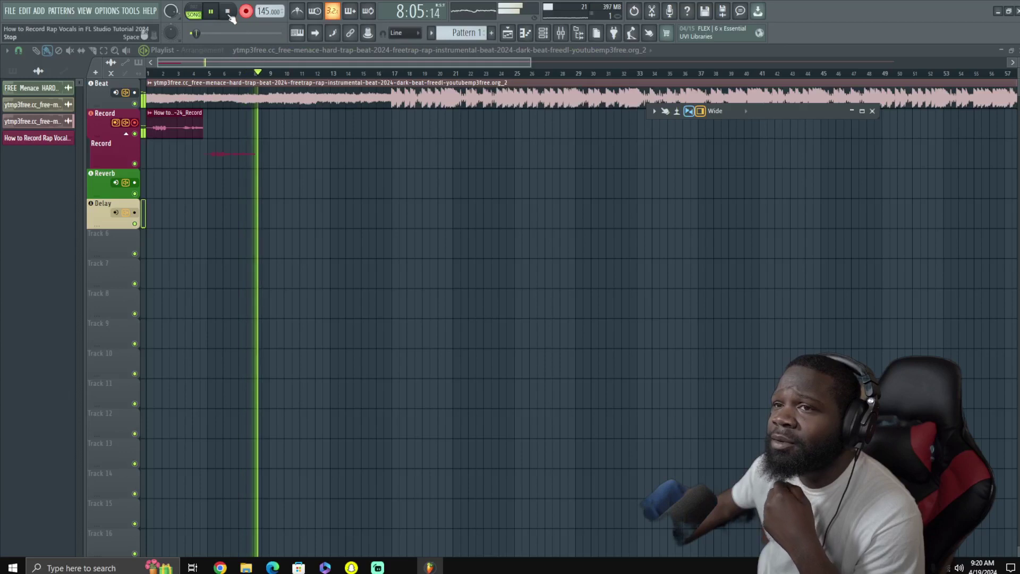
left_click(228, 12)
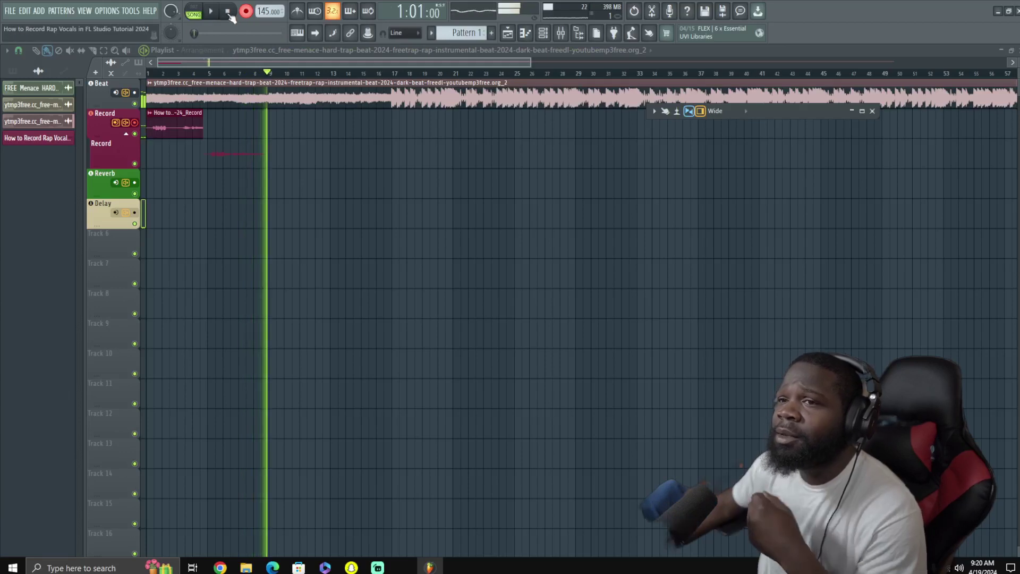
Play back the start of the recorded take with the beat from the middle of bar 1
left_click(154, 75)
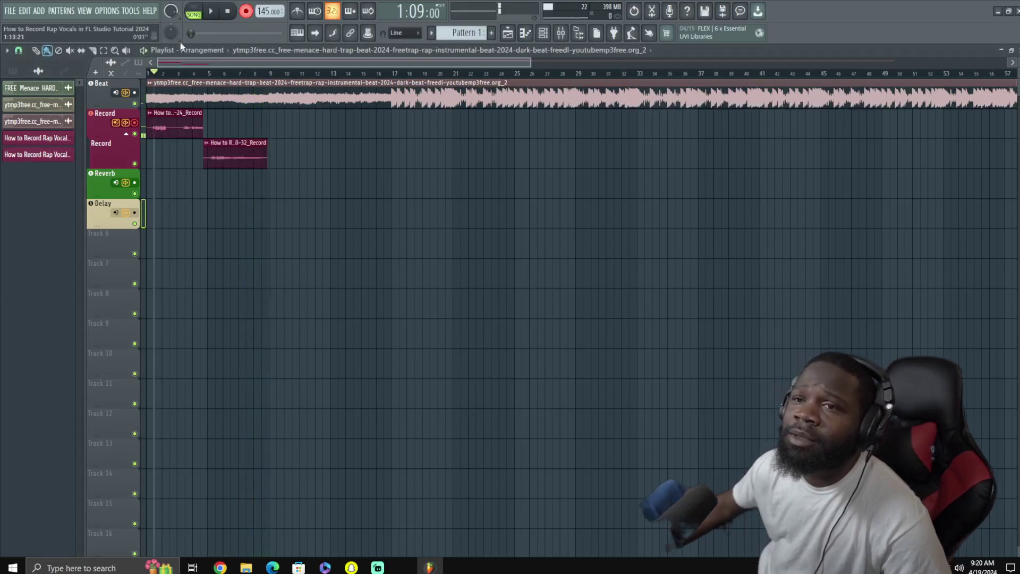
left_click(211, 12)
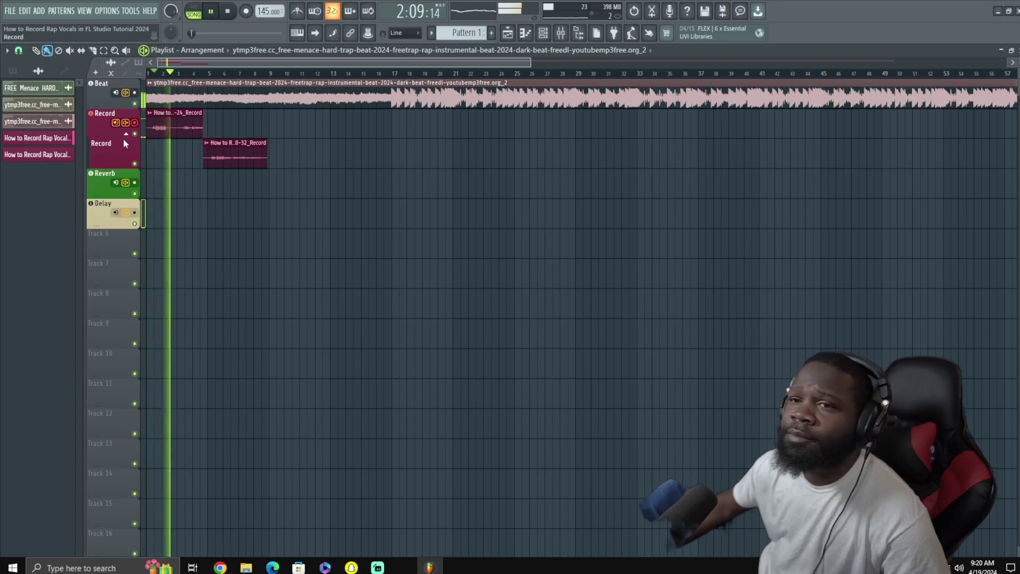
key("space")
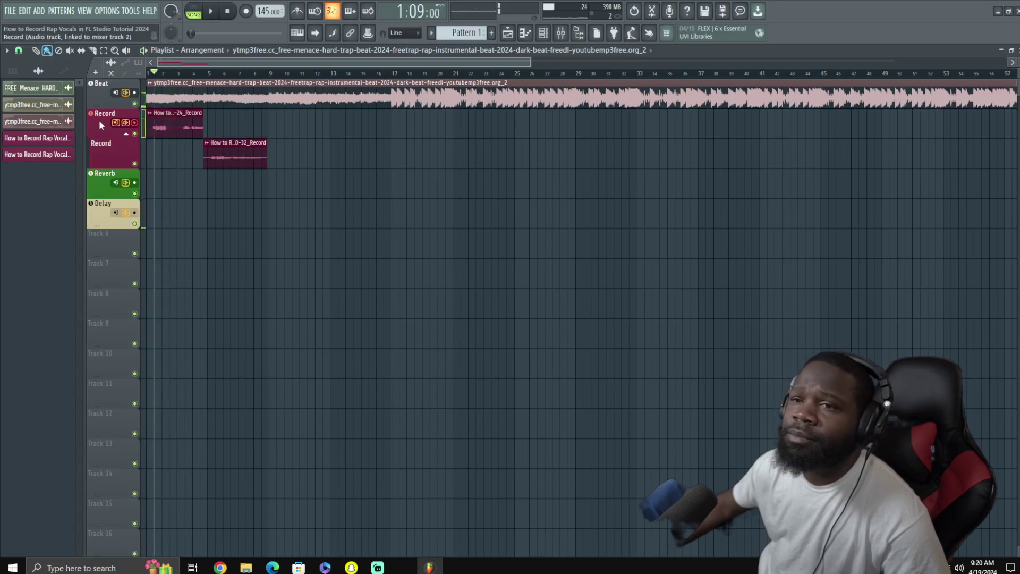
Bring the mixer back maximised, select the Delay track and raise its volume fader slightly
left_click(563, 40)
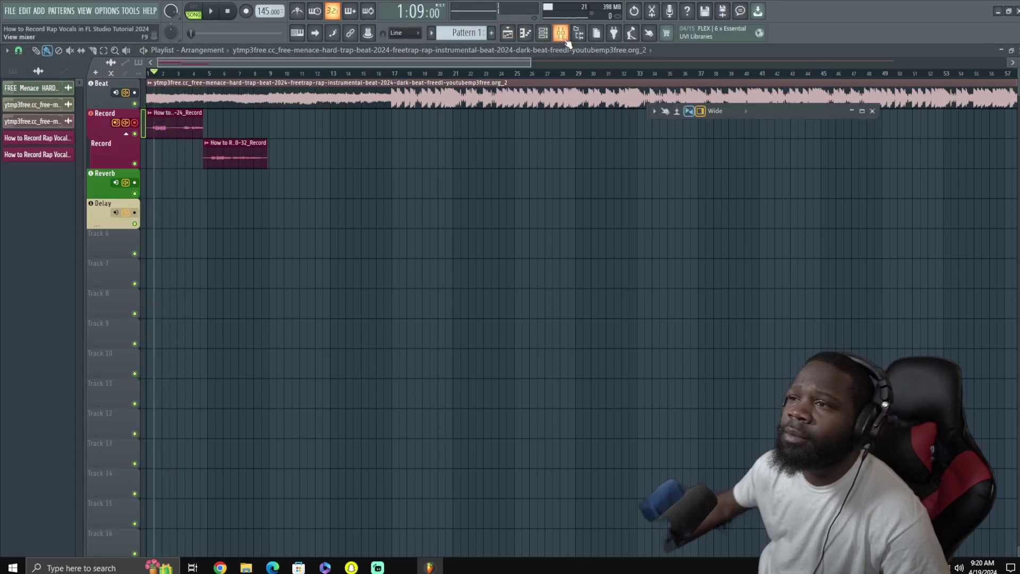
left_click(862, 111)
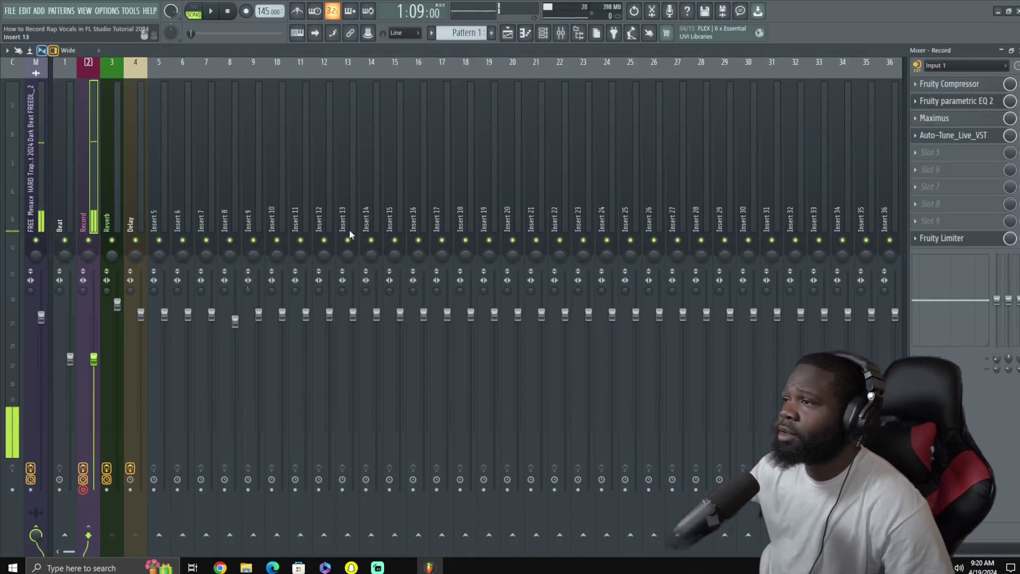
left_click(107, 101)
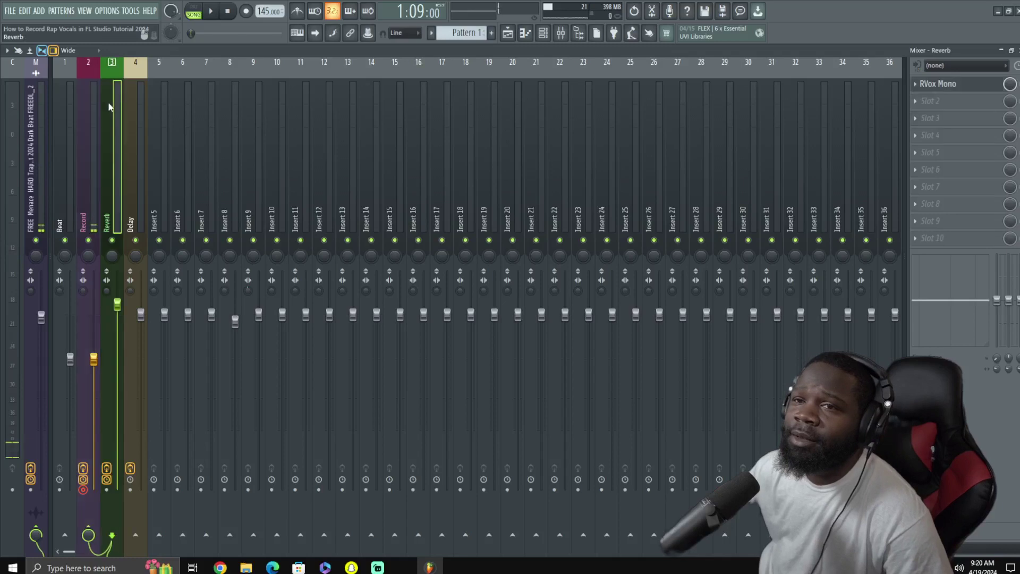
left_click(126, 103)
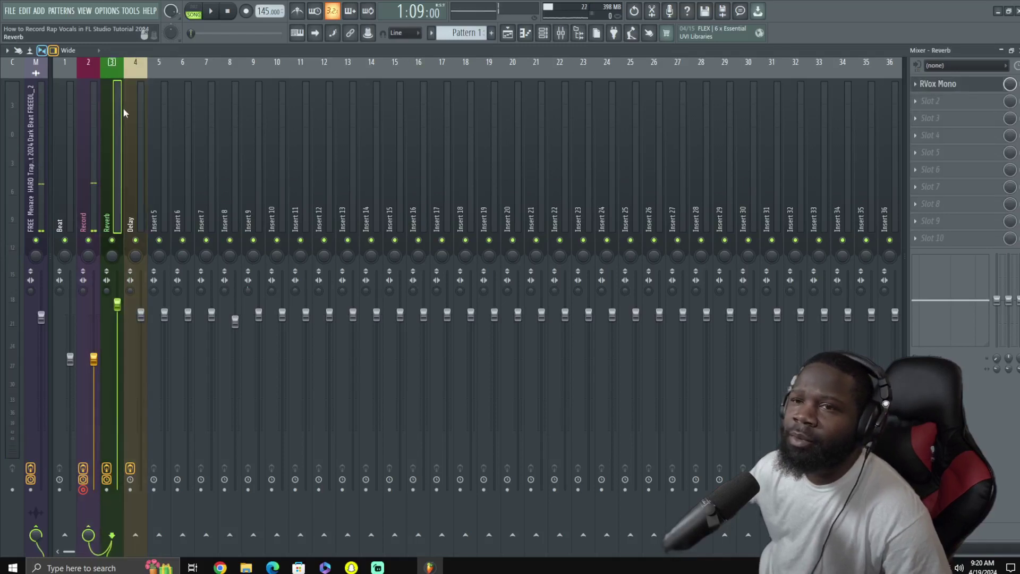
scroll(128, 138, "down", 5)
scroll(127, 138, "up", 5)
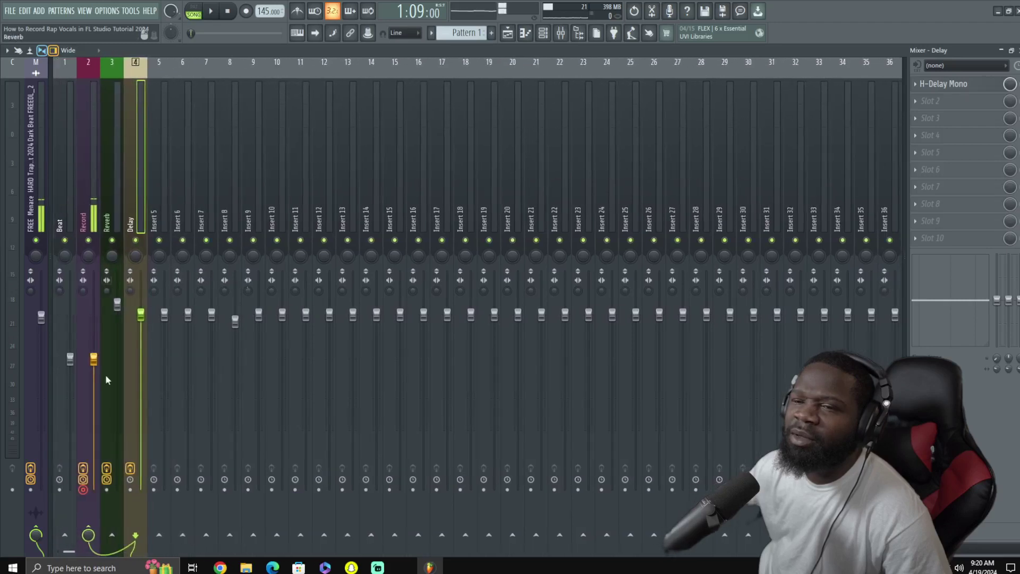
left_click_drag(141, 315, 141, 297)
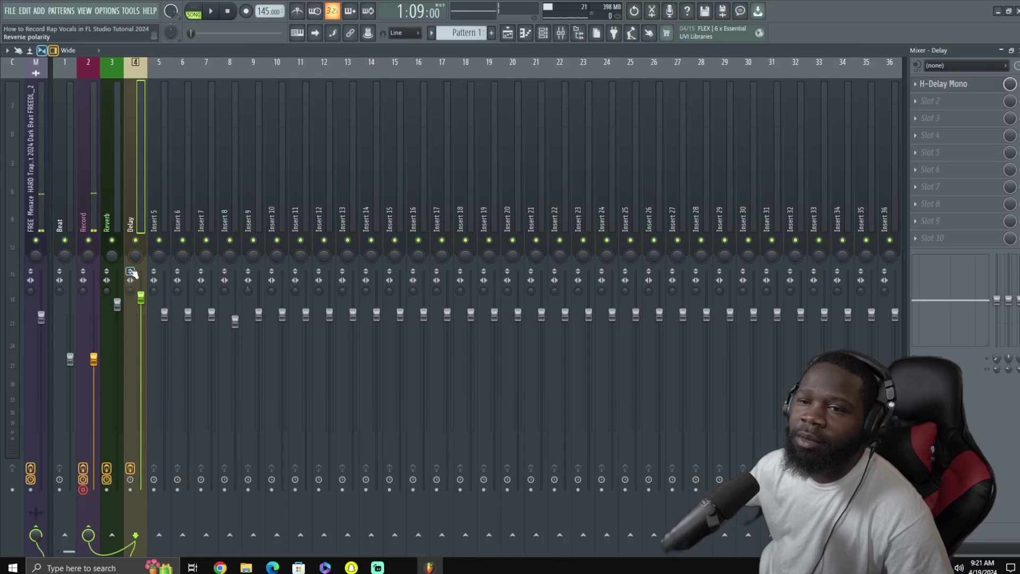
Reverse the polarity of the Delay and Reverb mixer tracks and briefly play the song to check the levels
left_click(115, 276)
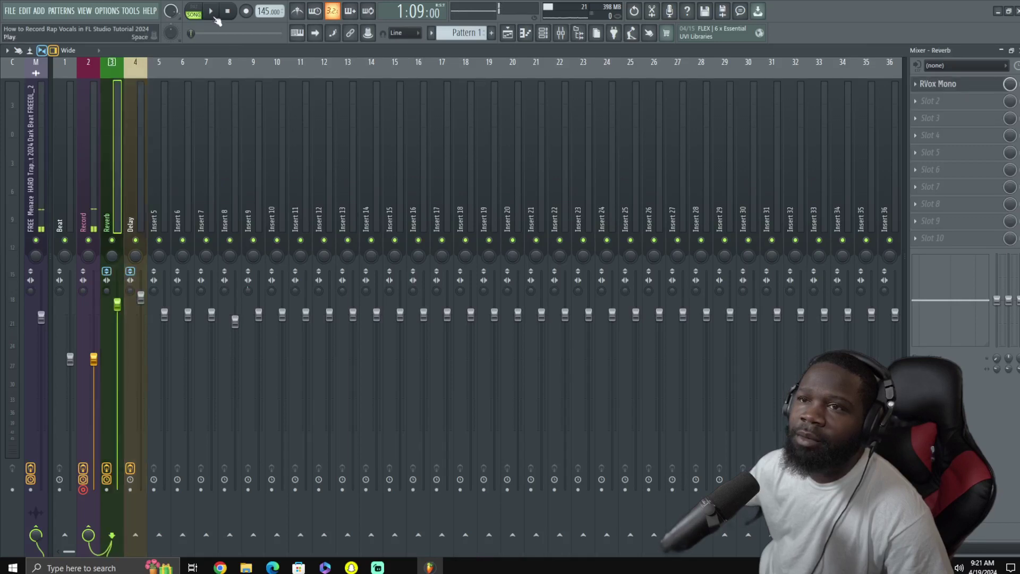
left_click(211, 11)
left_click(228, 11)
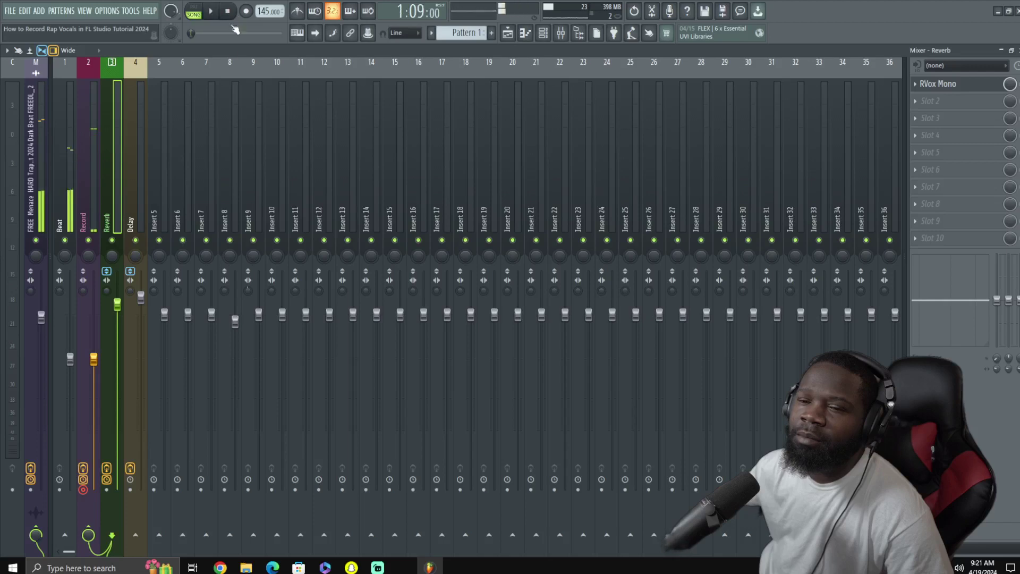
Enable a send from the Reverb mixer track to the Delay track and briefly play the song
left_click(135, 537)
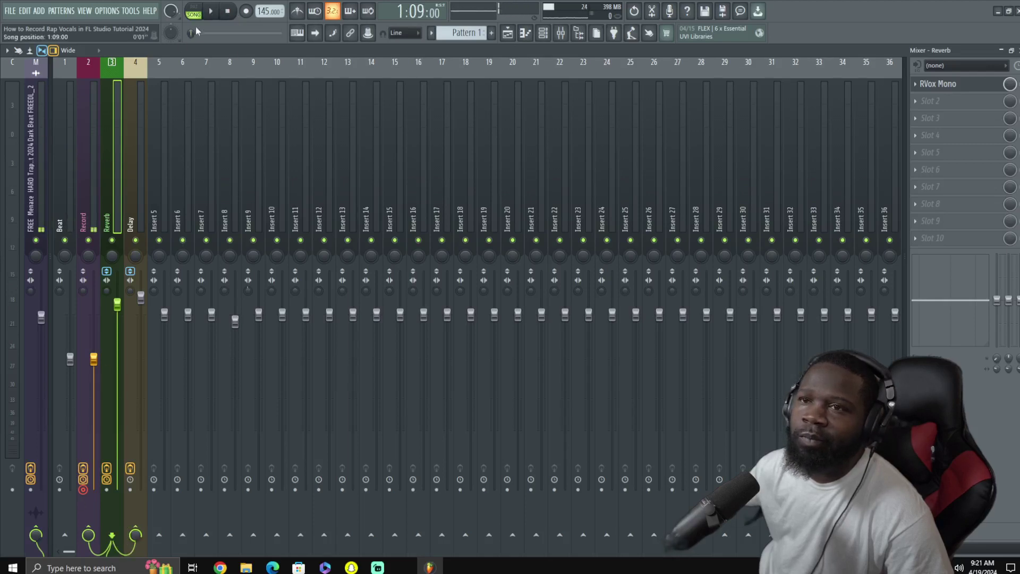
left_click(211, 11)
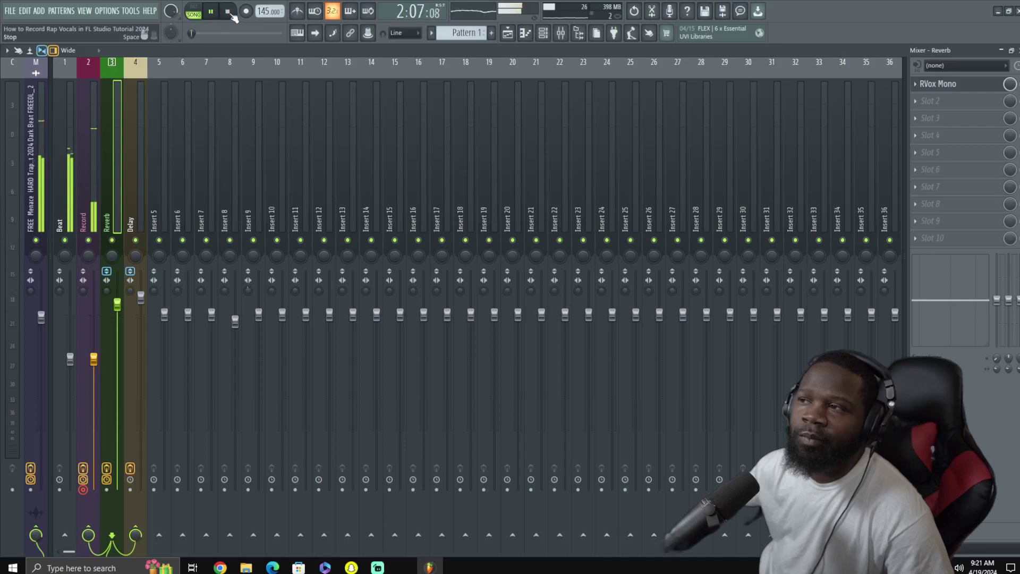
left_click(227, 11)
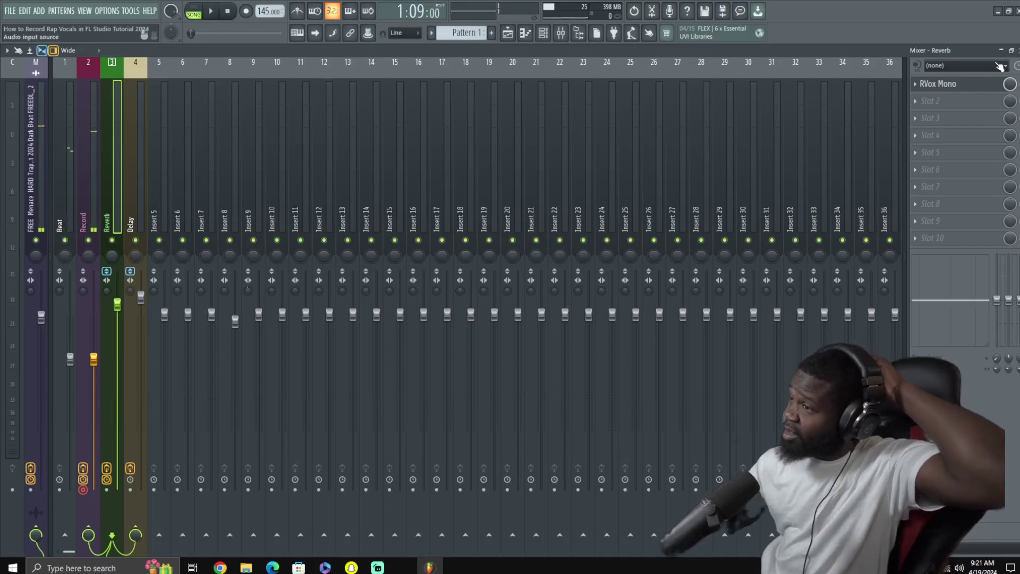
Set the Reverb mixer track's audio input to Input 1 and switch it to external input only
left_click(996, 64)
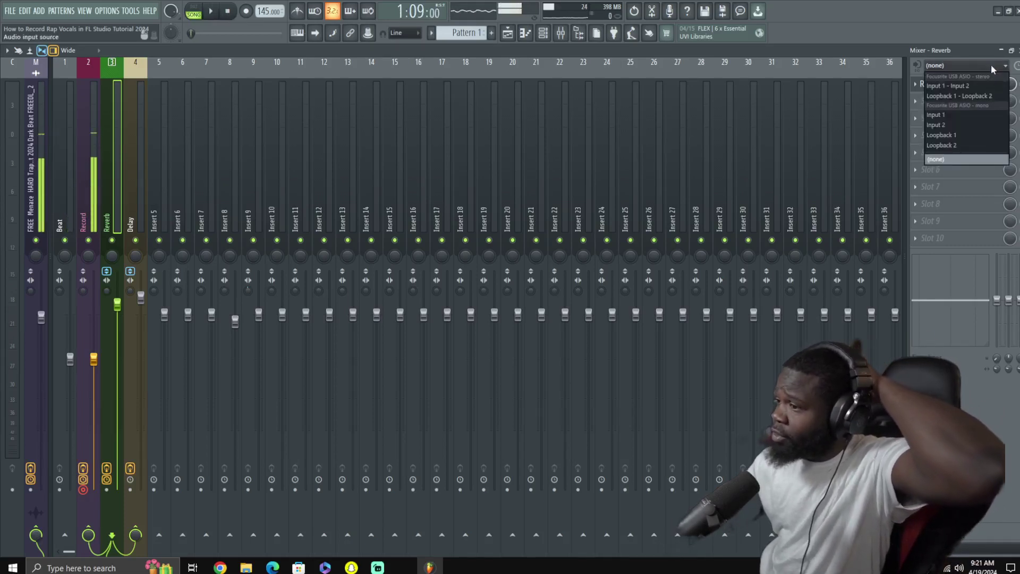
left_click(967, 117)
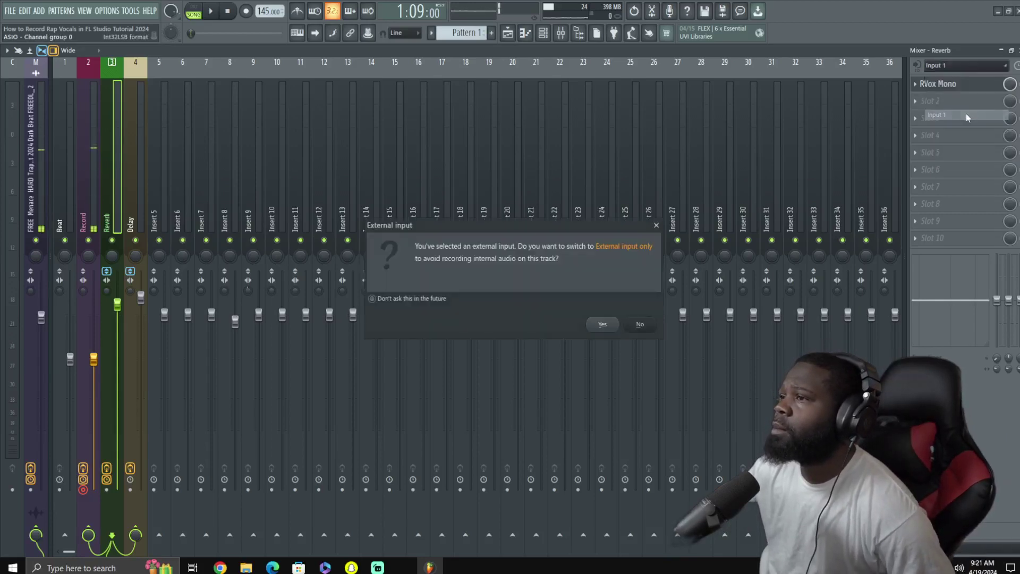
left_click(597, 328)
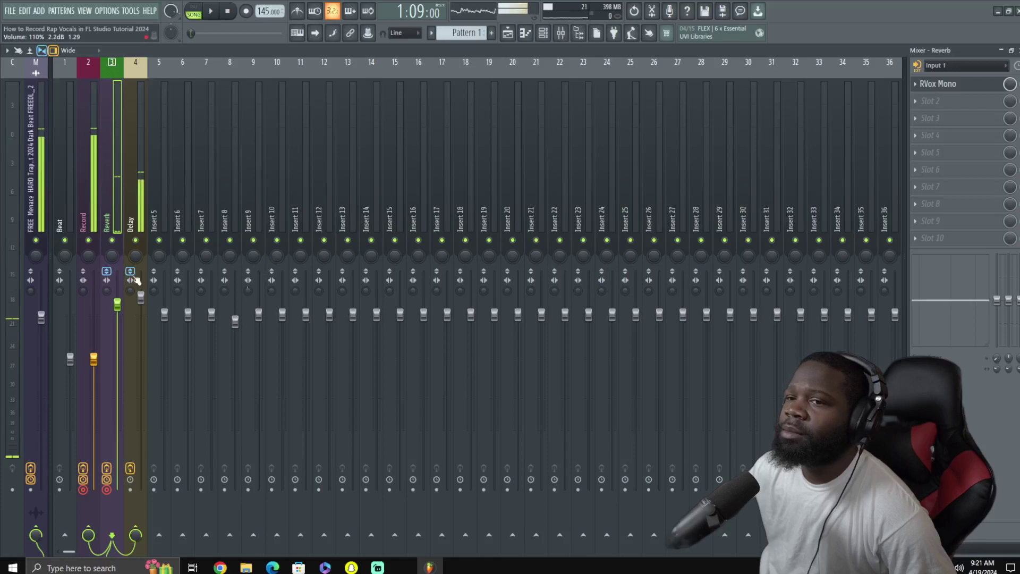
Lower the Delay mixer track's volume to about 25% and pull the Reverb track's fader down to nearly the same level
left_click_drag(140, 298, 141, 451)
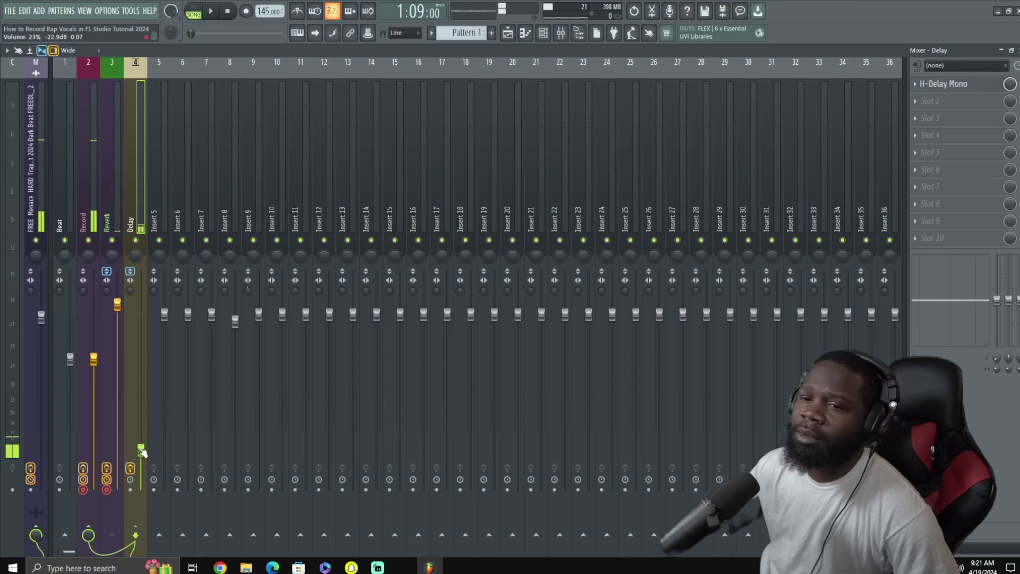
mouse_move(141, 451)
left_mouse_down()
mouse_move(141, 359)
mouse_move(141, 446)
left_mouse_up()
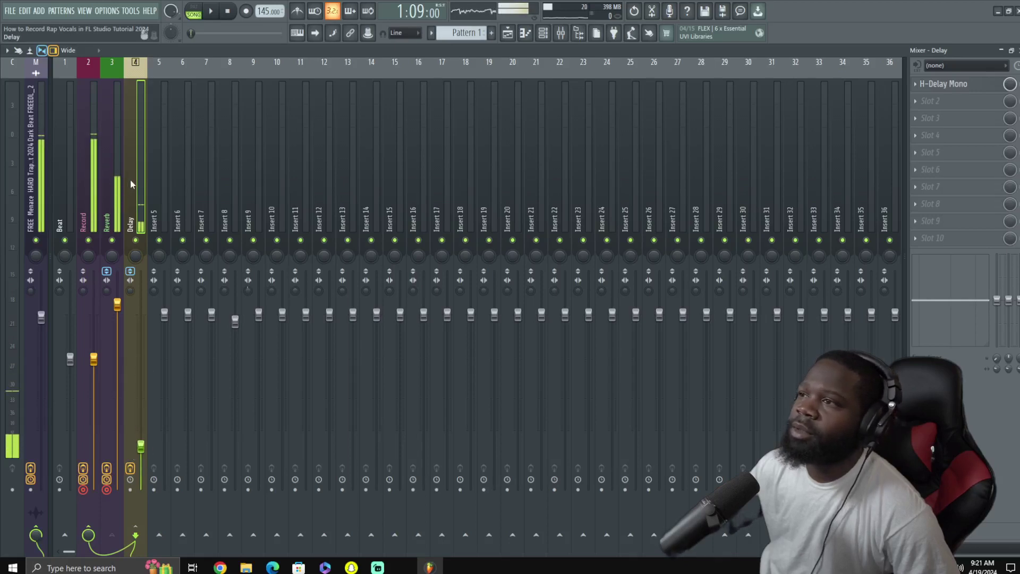
left_click(104, 186)
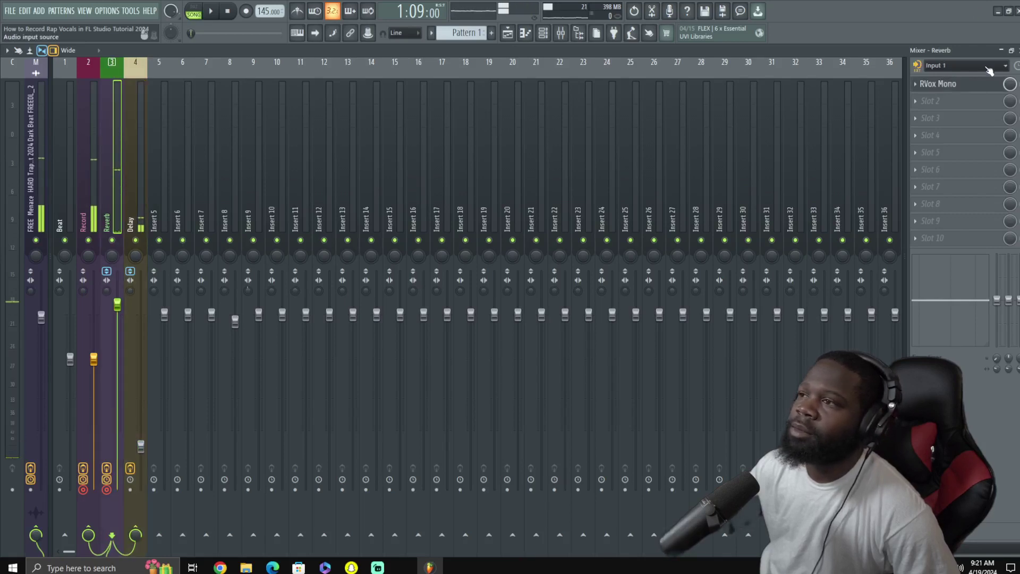
left_click_drag(117, 304, 118, 366)
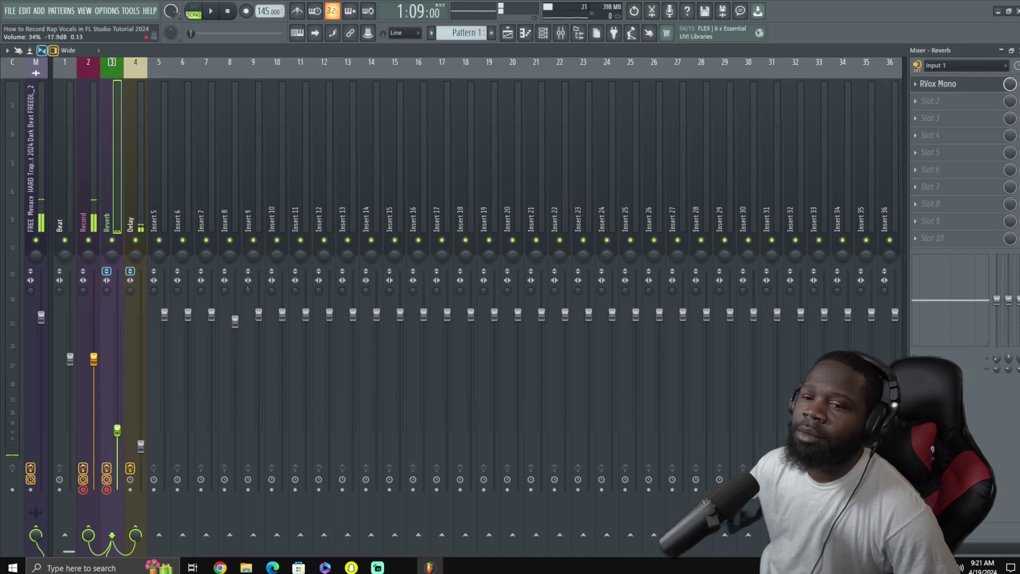
left_click_drag(118, 429, 119, 443)
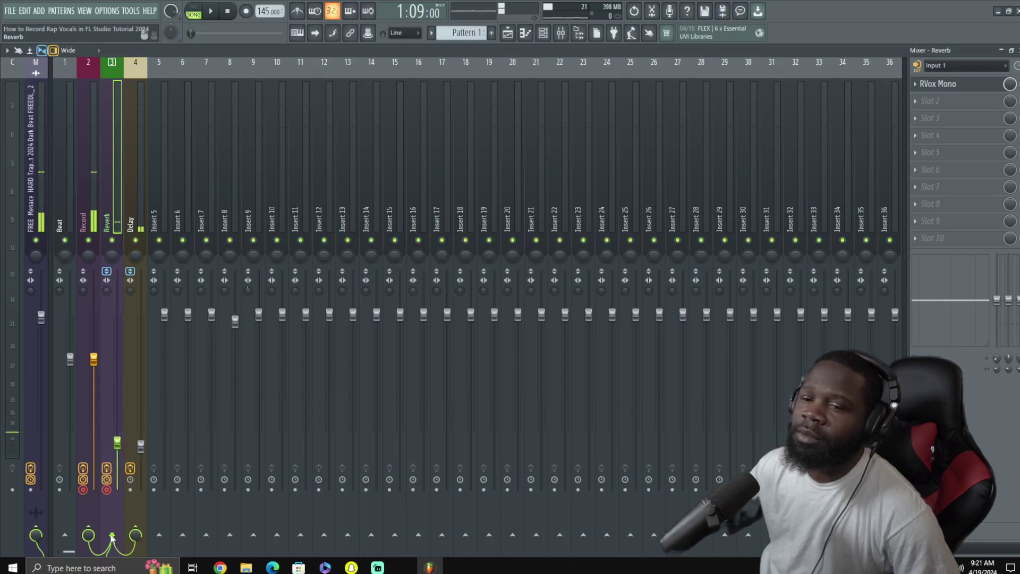
Remove the send from the Reverb mixer track to the Delay track and check the Record track's routing
left_click(136, 528)
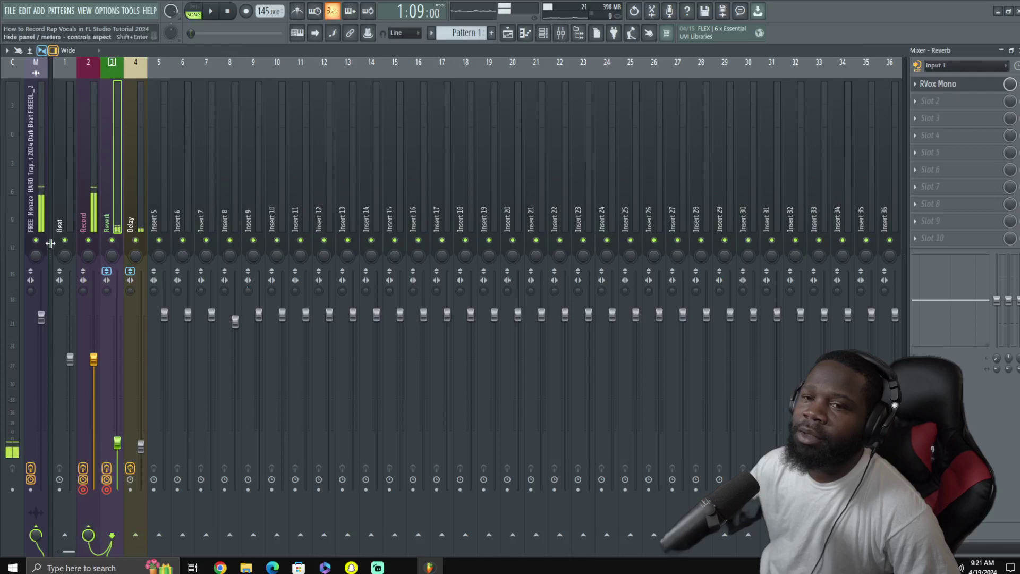
left_click(78, 186)
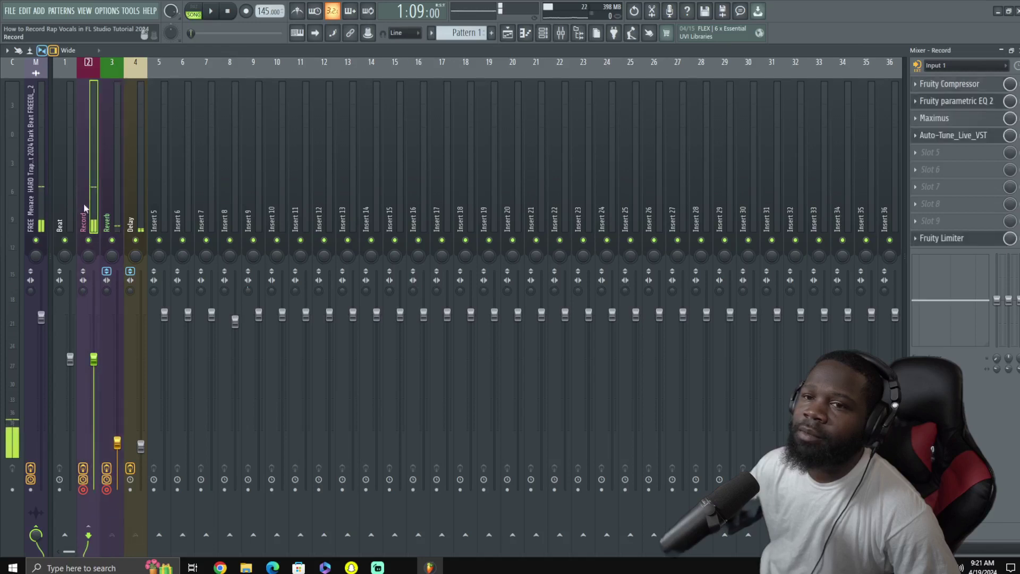
left_click(134, 535)
Raise the Reverb track's fader to just below the Record track's level and the Delay track's fader well above it
left_click(130, 192)
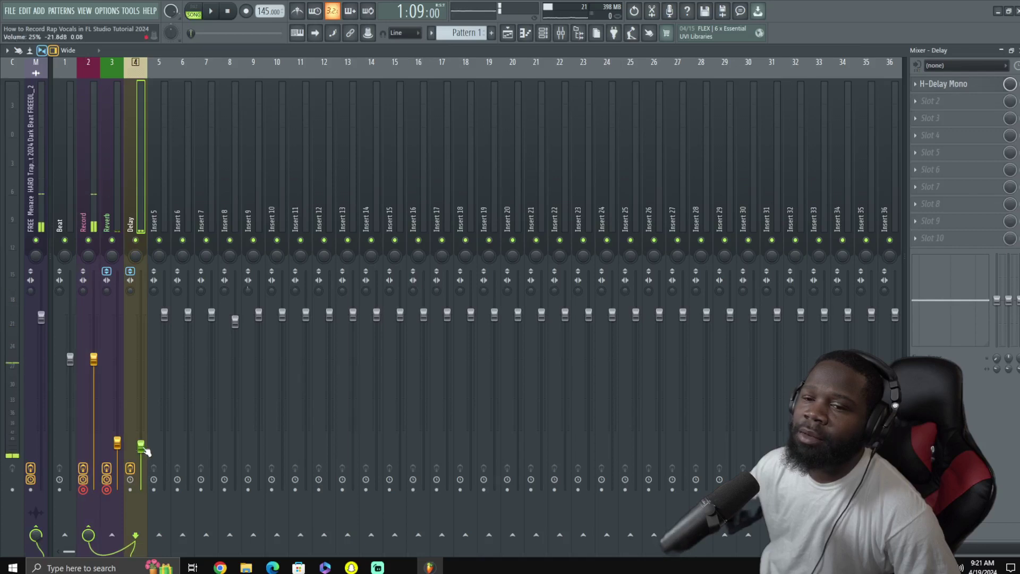
left_click_drag(145, 451, 145, 394)
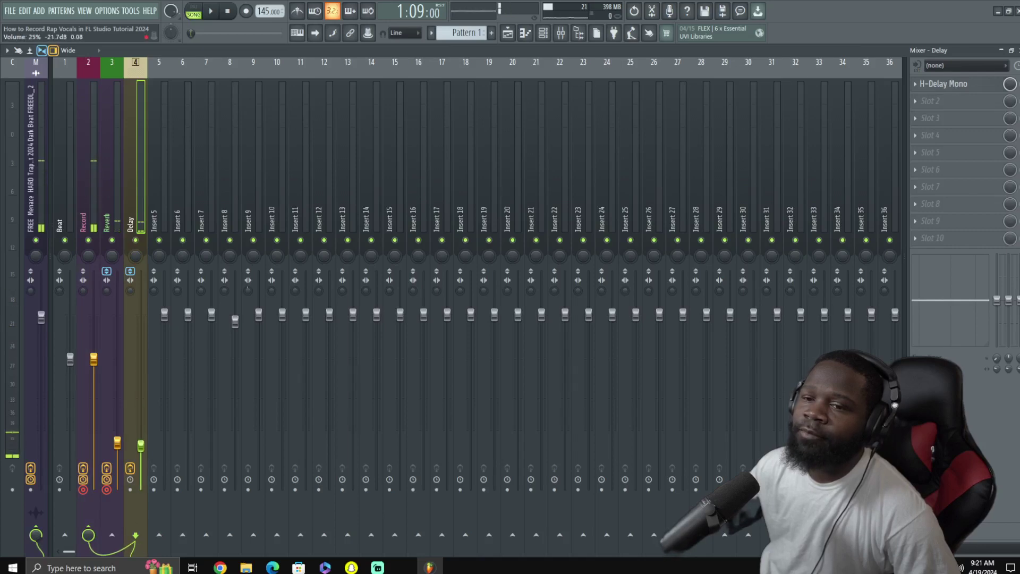
left_click_drag(117, 448, 118, 378)
left_click_drag(141, 447, 141, 306)
Set the delay time of H-Delay Mono on the Delay track to 1/32 and close the plug-in window
left_click(961, 86)
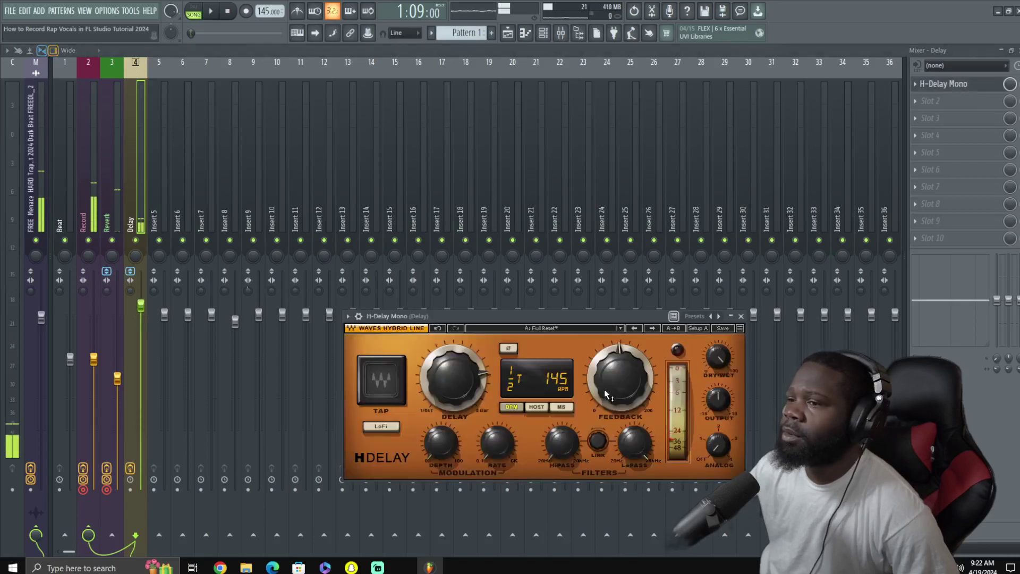
left_click_drag(468, 383, 482, 363)
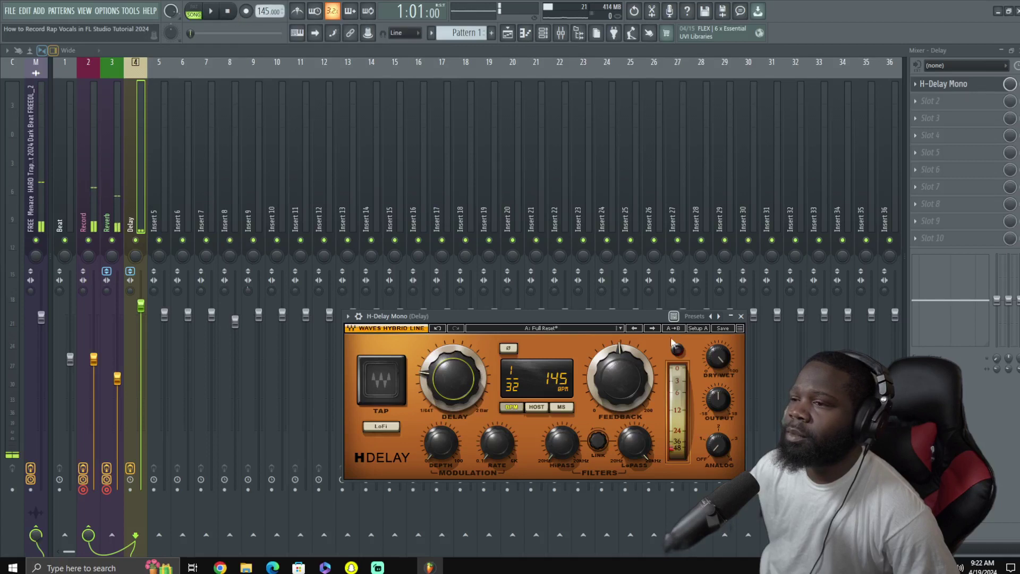
left_click(741, 317)
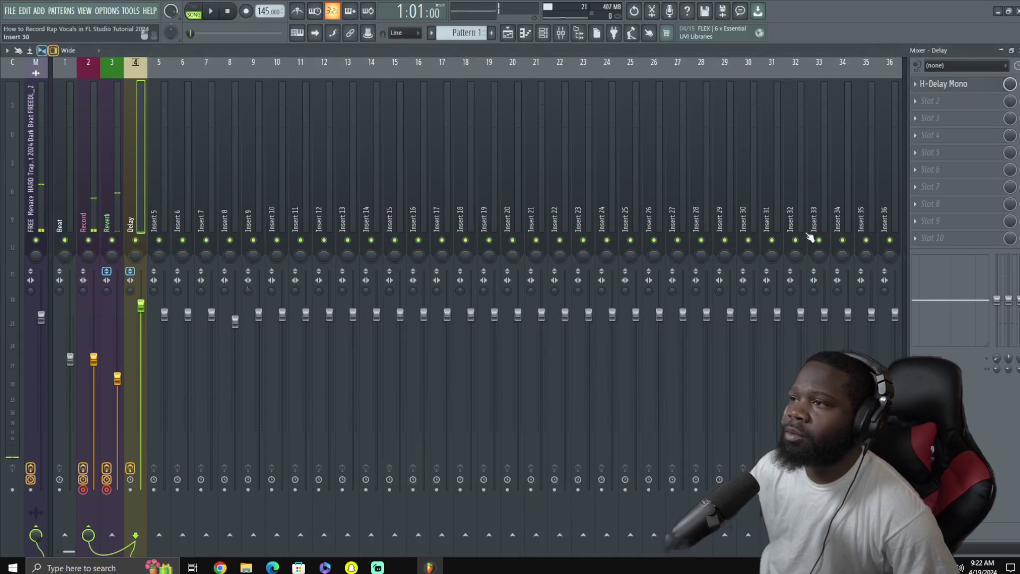
Open the recent project Template Song 1 without saving the current one, and dismiss the missing sample notice
key("F5")
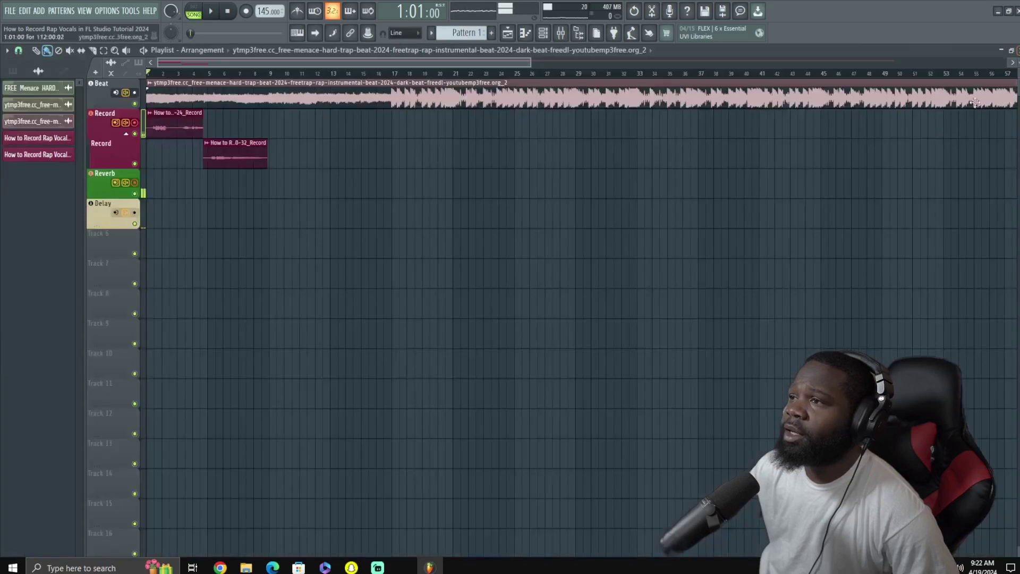
left_click(10, 11)
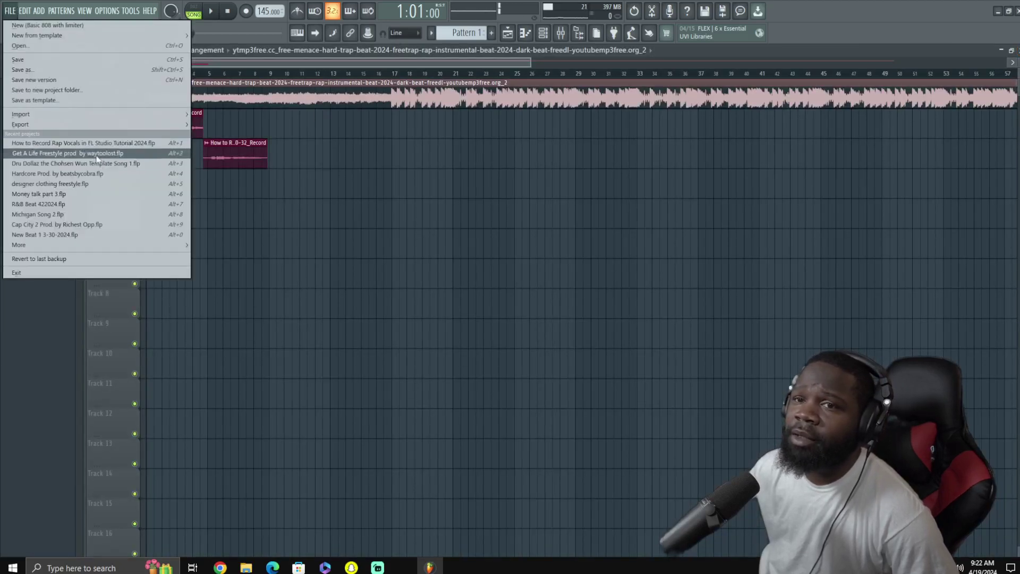
left_click(118, 162)
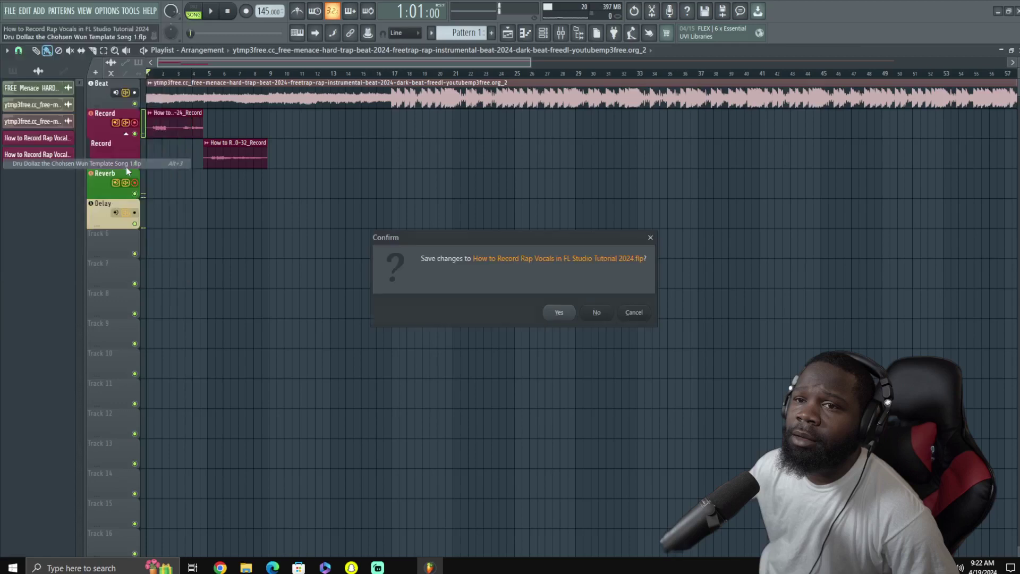
left_click(602, 313)
left_click(640, 343)
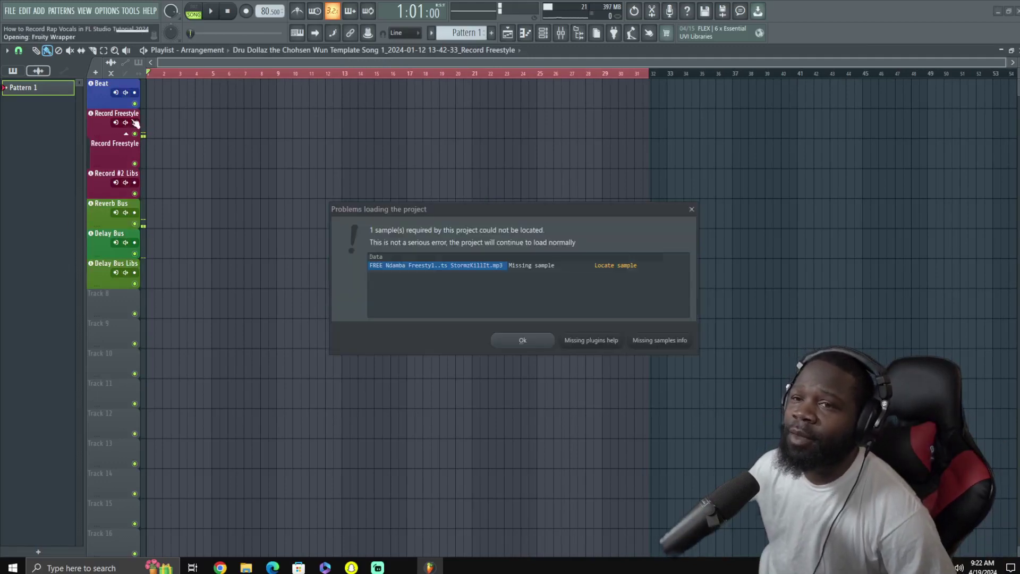
left_click(534, 342)
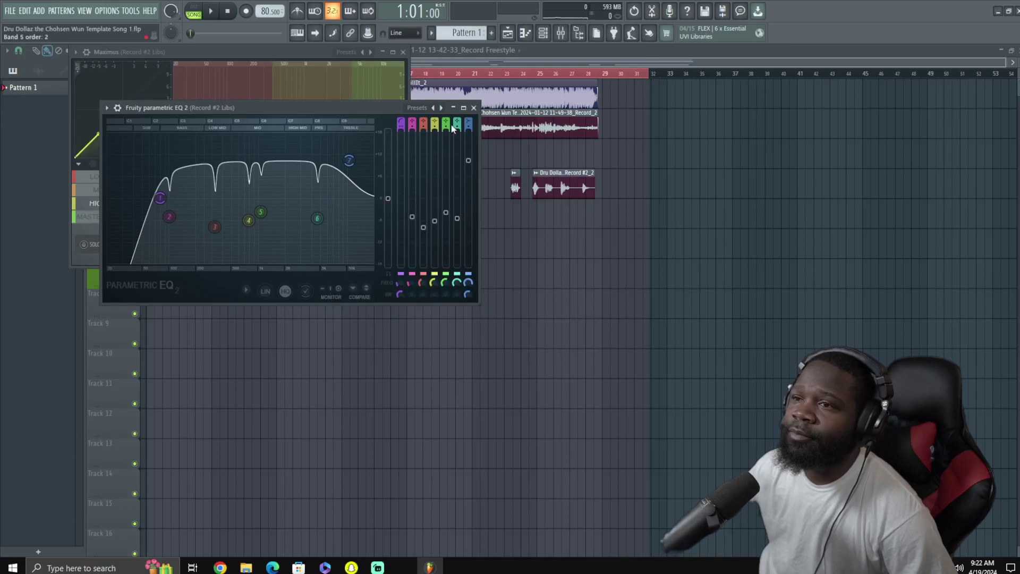
Close the template's open effect plug-in windows and arm the Record Freestyle track for recording
left_click(474, 107)
left_click(403, 52)
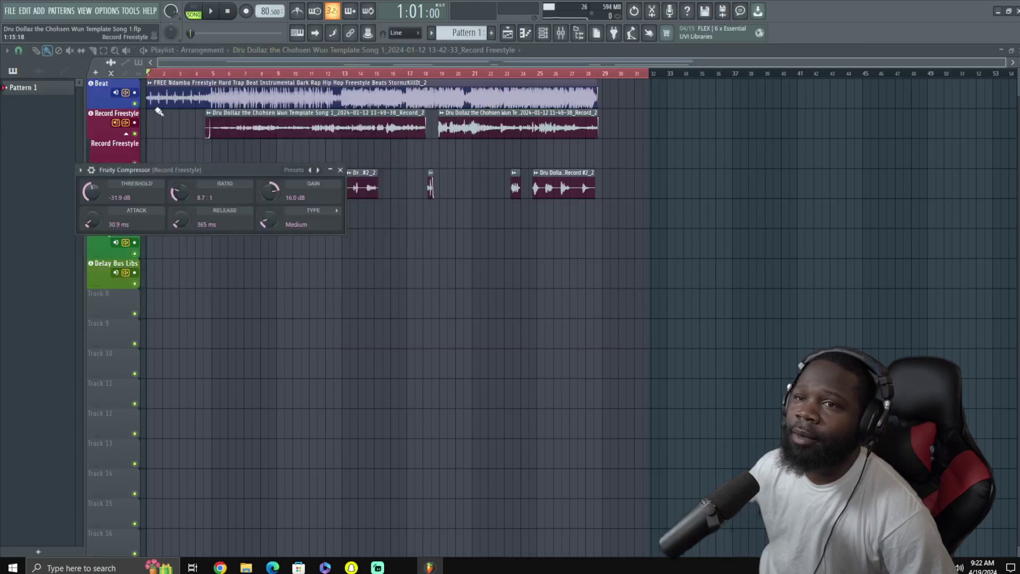
left_click(136, 93)
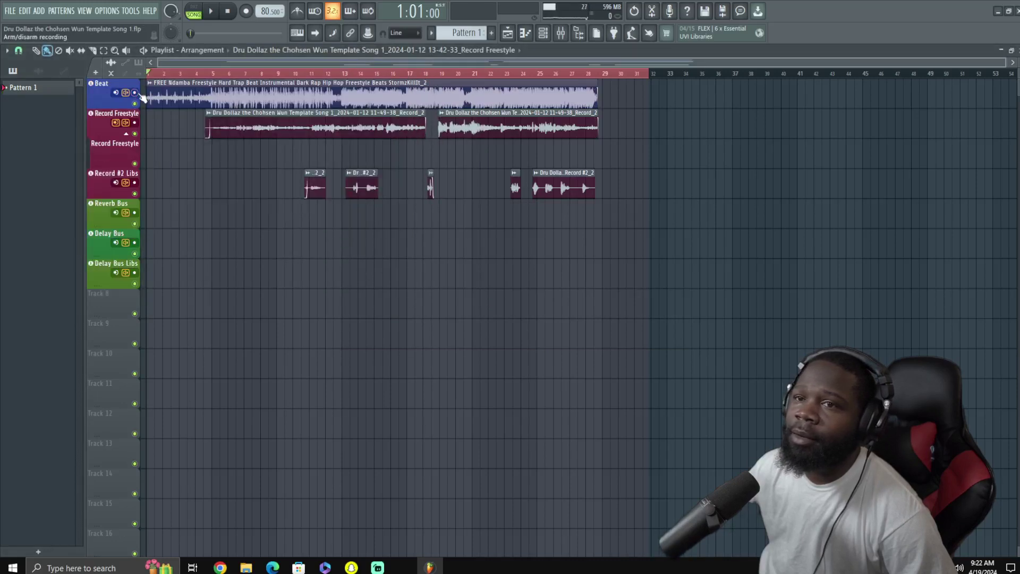
left_click(135, 123)
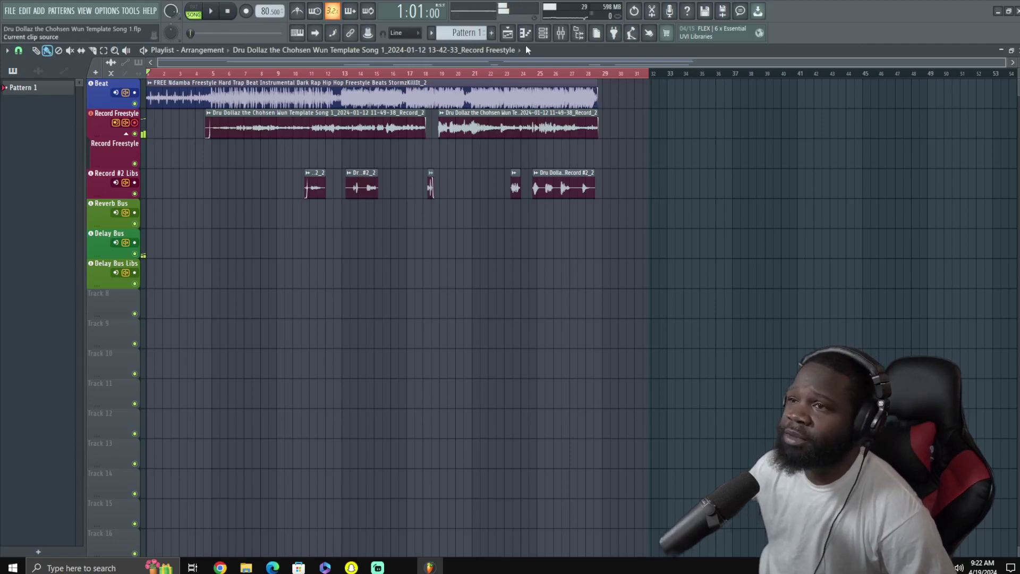
Examine the effect slots and routing of the Record Freestyle, Delay Bus and Reverb Bus mixer tracks
left_click(561, 36)
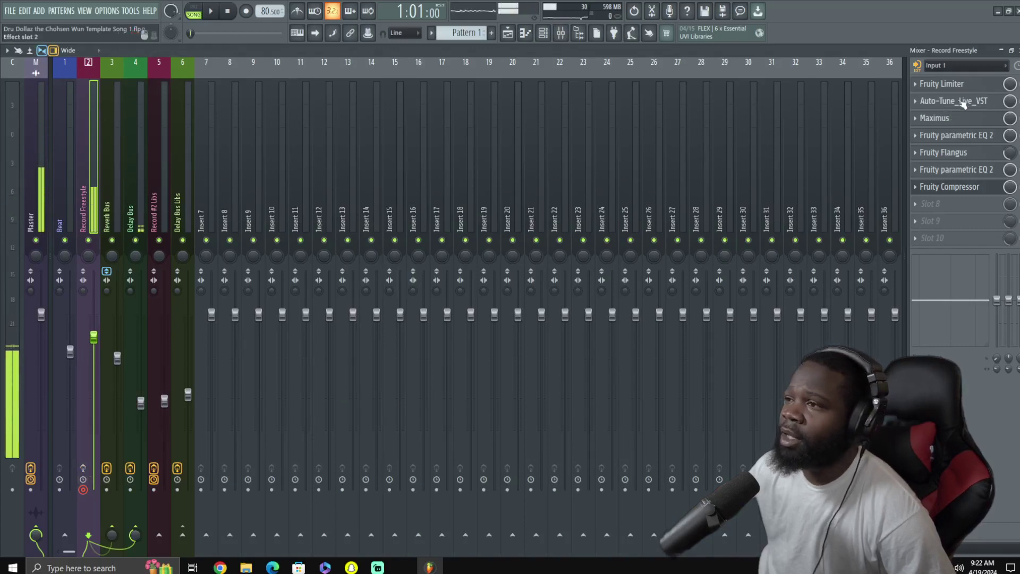
left_click(130, 175)
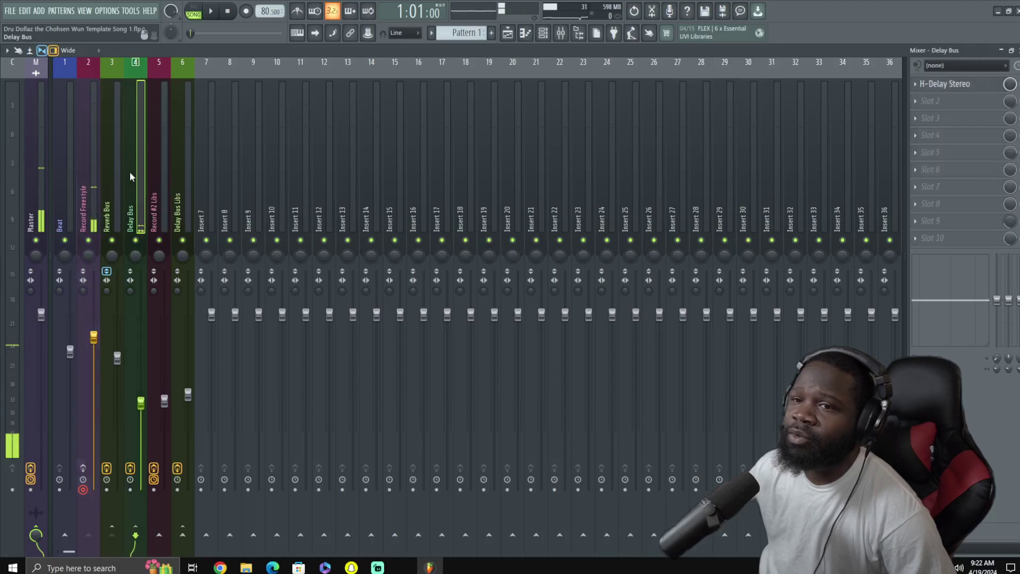
left_click(110, 174)
left_click(87, 173)
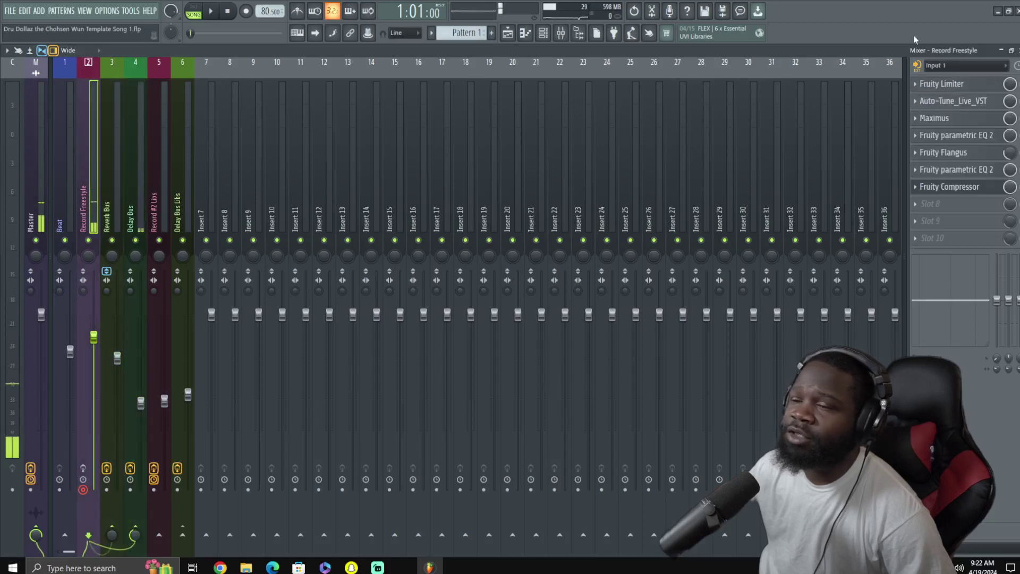
left_click(1002, 50)
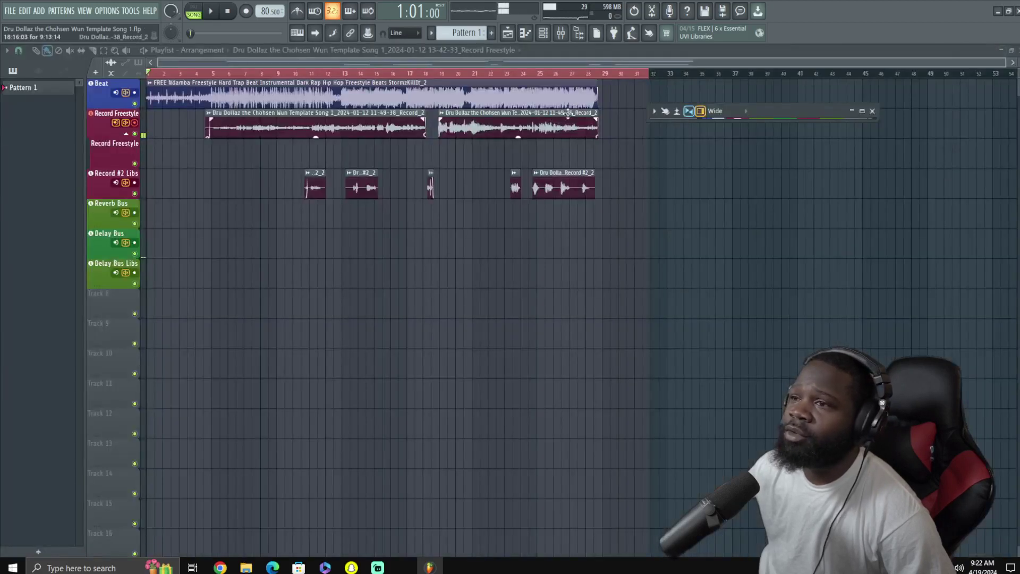
Delete all beat and vocal clips from the Beat, Record Freestyle and Record #2 Libs playlist tracks
right_click(568, 114)
right_click(567, 98)
right_click(414, 127)
right_click(367, 184)
right_click(316, 187)
right_click(431, 188)
right_click(516, 189)
right_click(563, 190)
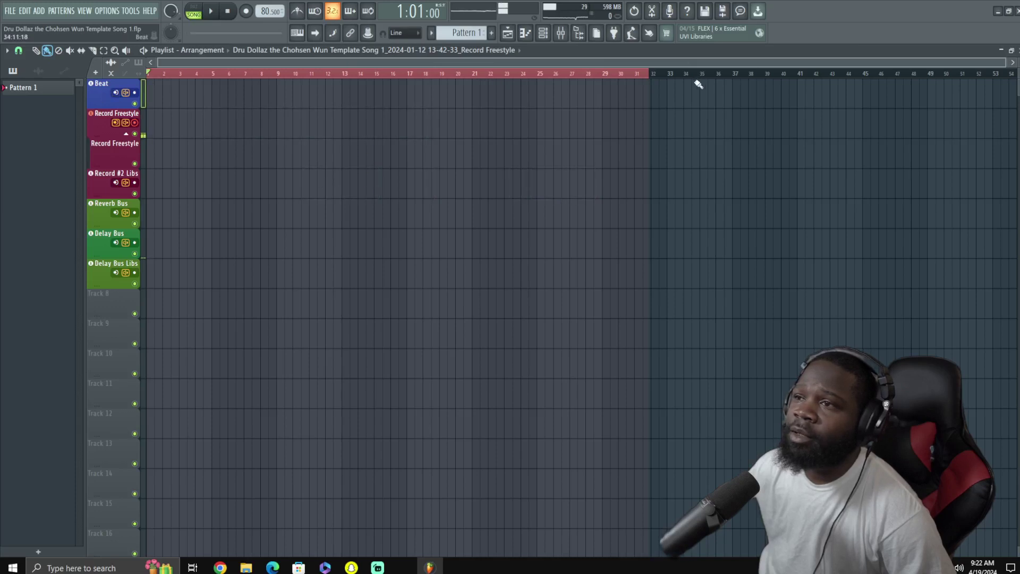
Clear the playlist's time selection and return the playhead to the start of bar 1
right_click(661, 76)
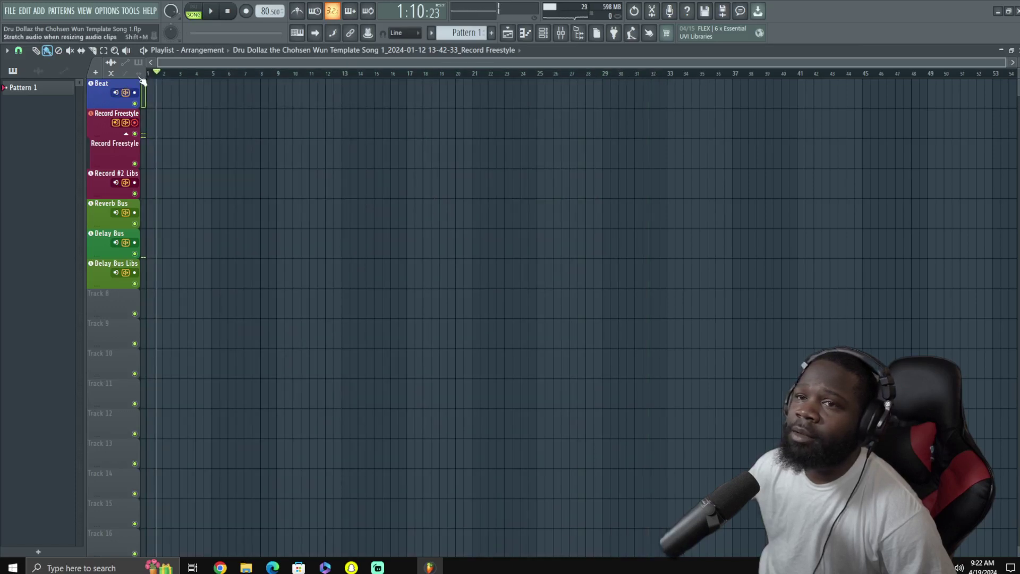
left_click_drag(158, 75, 147, 77)
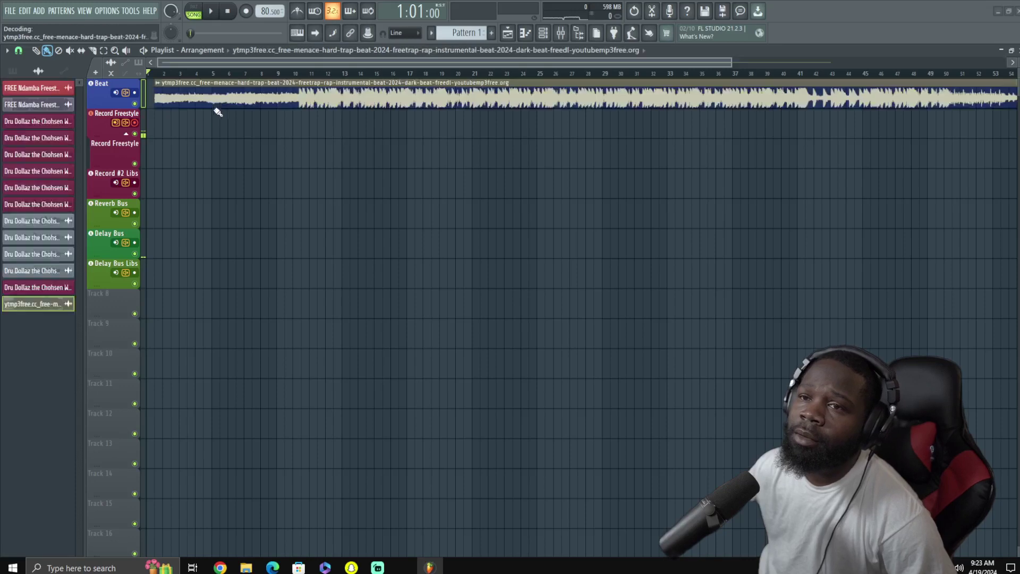
Trim the side noise from the new beat clip in Edison and send the result to the playlist as an audio clip
double_click(155, 100)
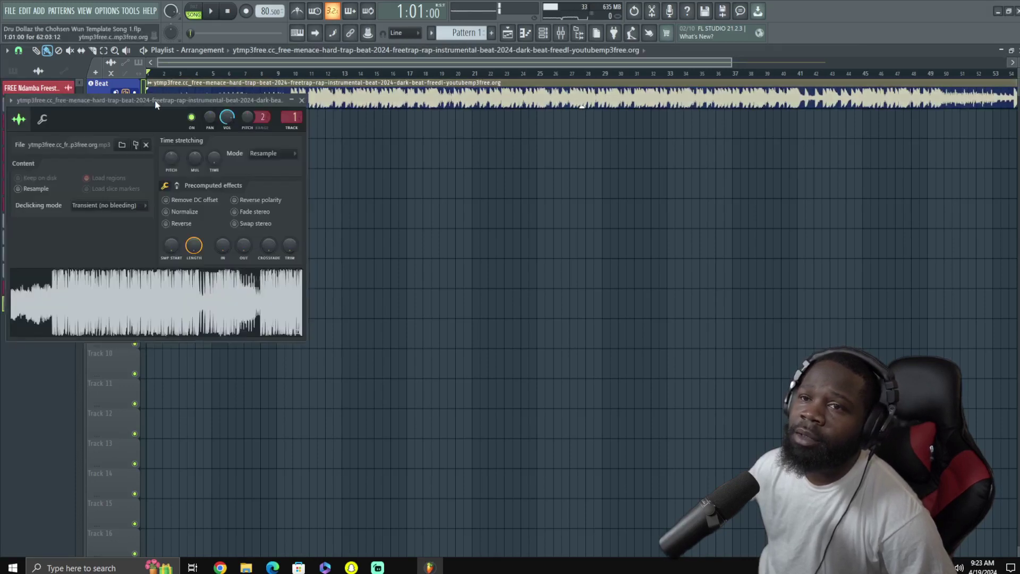
right_click(167, 300)
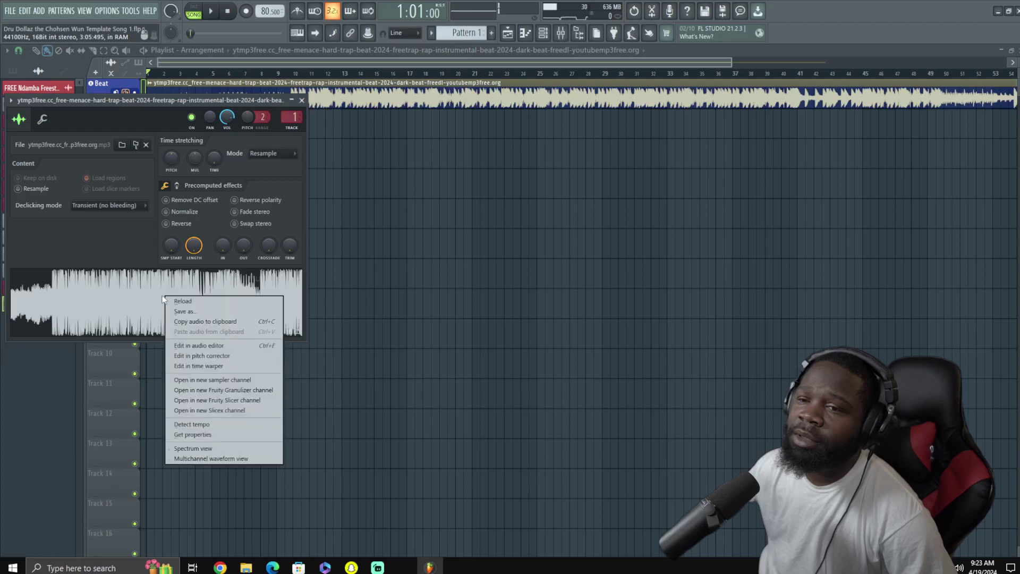
left_click(234, 346)
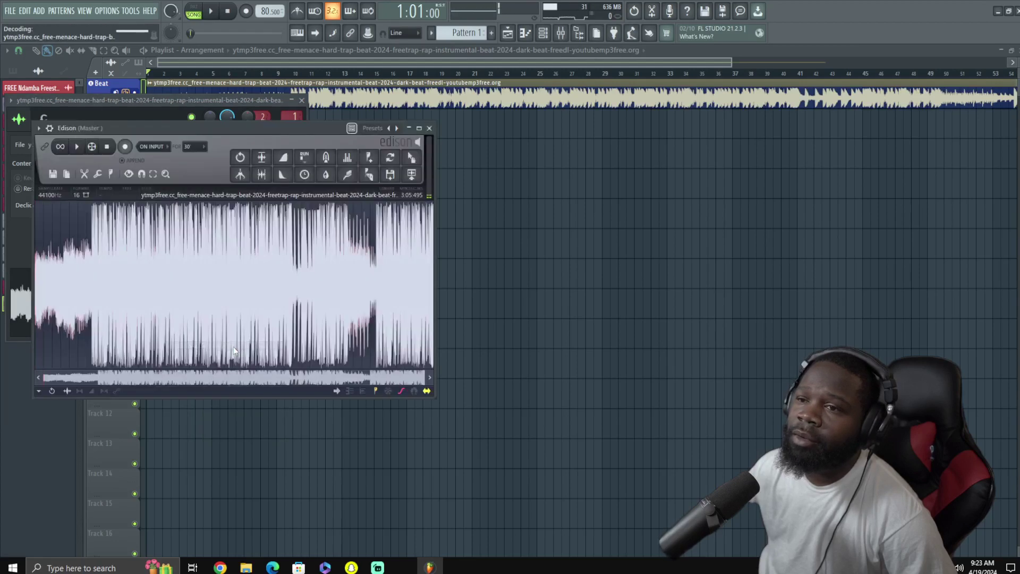
left_click(267, 179)
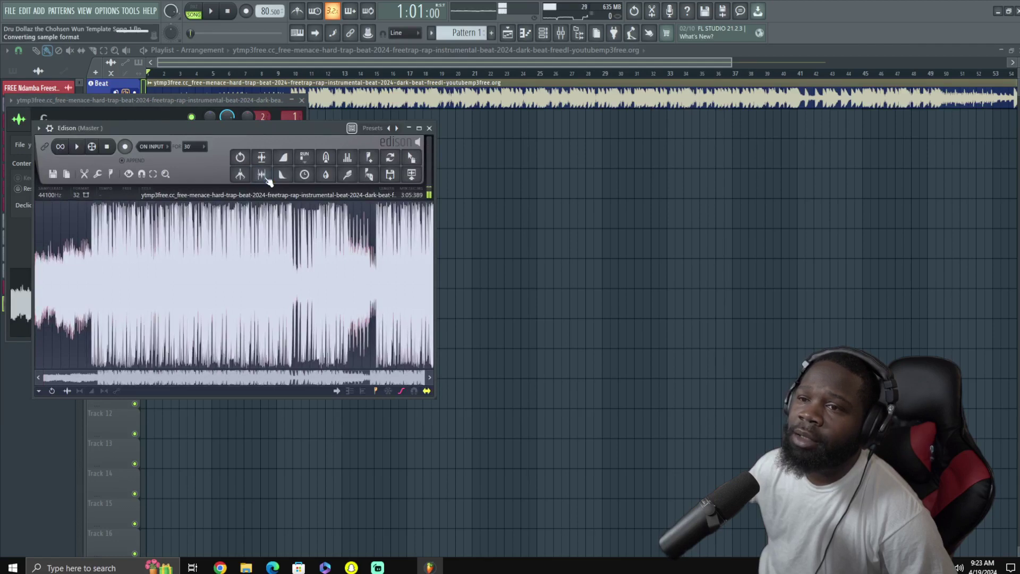
left_click(412, 175)
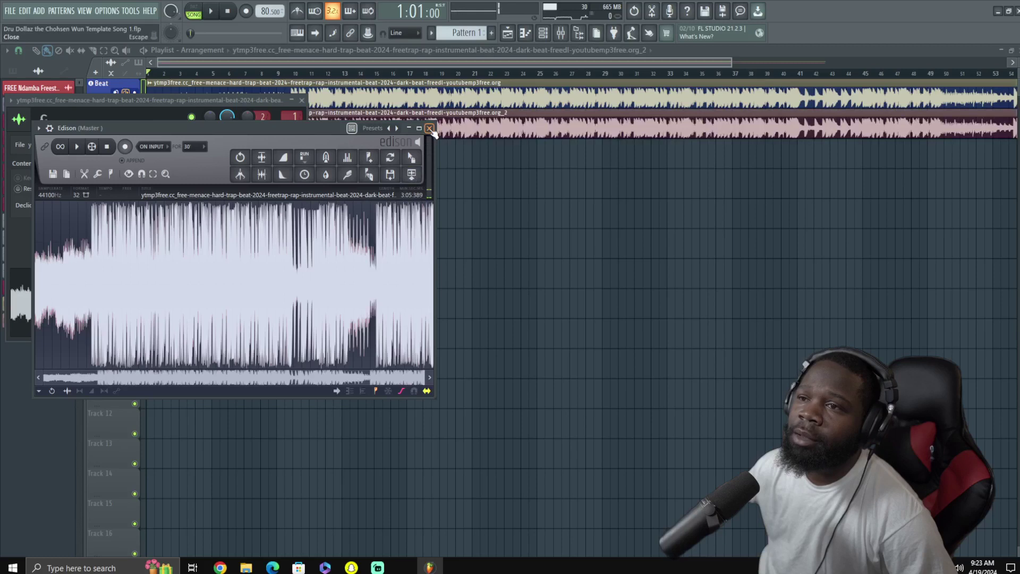
Close Edison, delete the untrimmed beat clip and move the trimmed beat clip up to the Beat track
left_click(430, 129)
right_click(418, 100)
left_click_drag(581, 131, 576, 101)
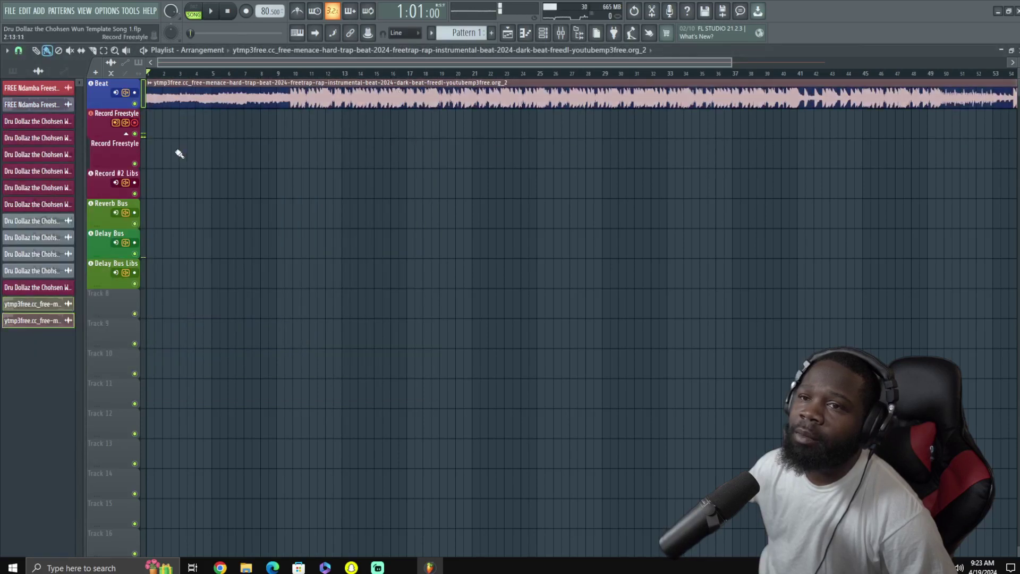
Detect the beat clip's tempo within the 75 to 150 BPM range and set the project tempo to the detected 145 BPM
right_click(154, 91)
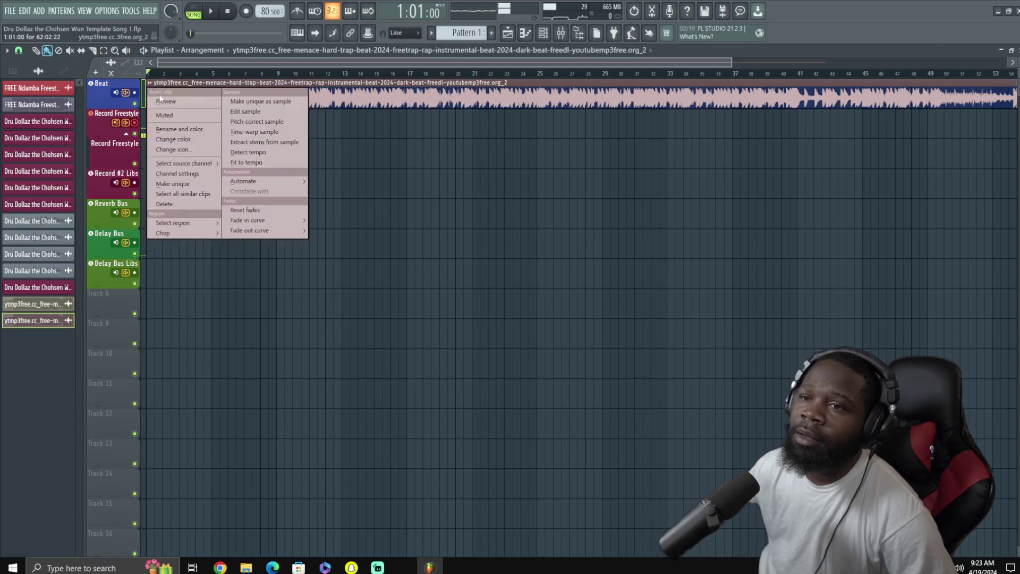
left_click(267, 153)
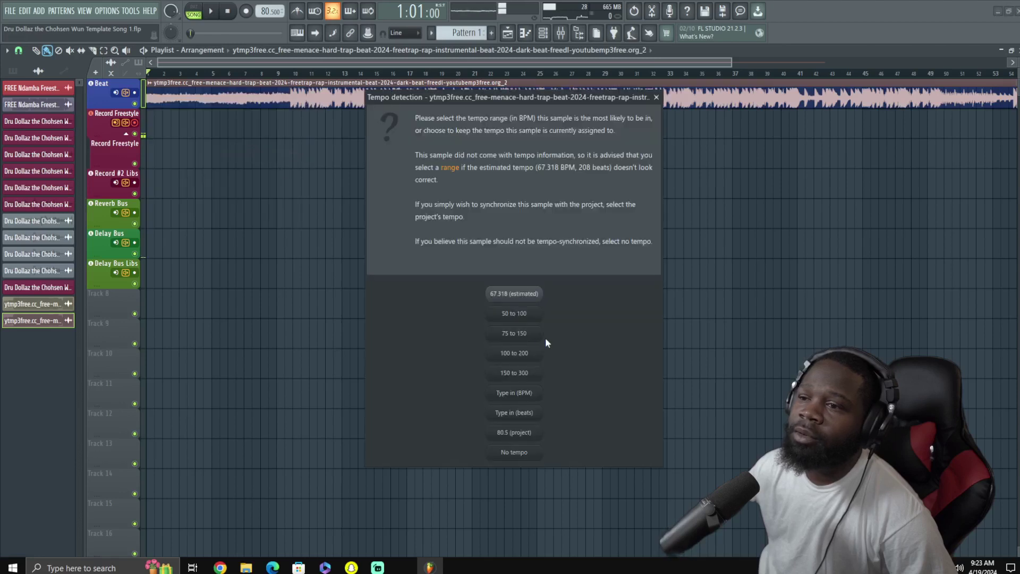
left_click(514, 333)
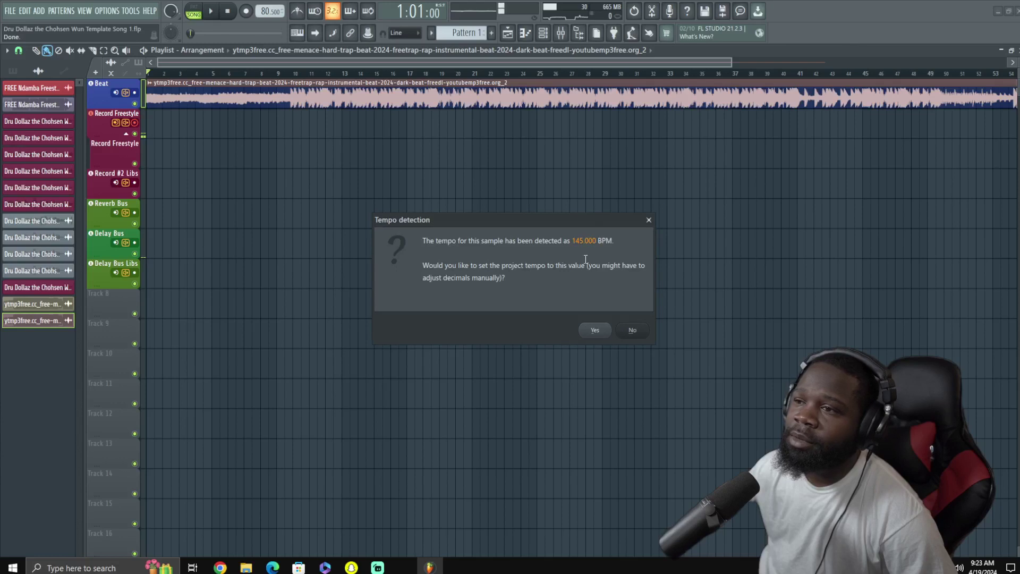
left_click(594, 330)
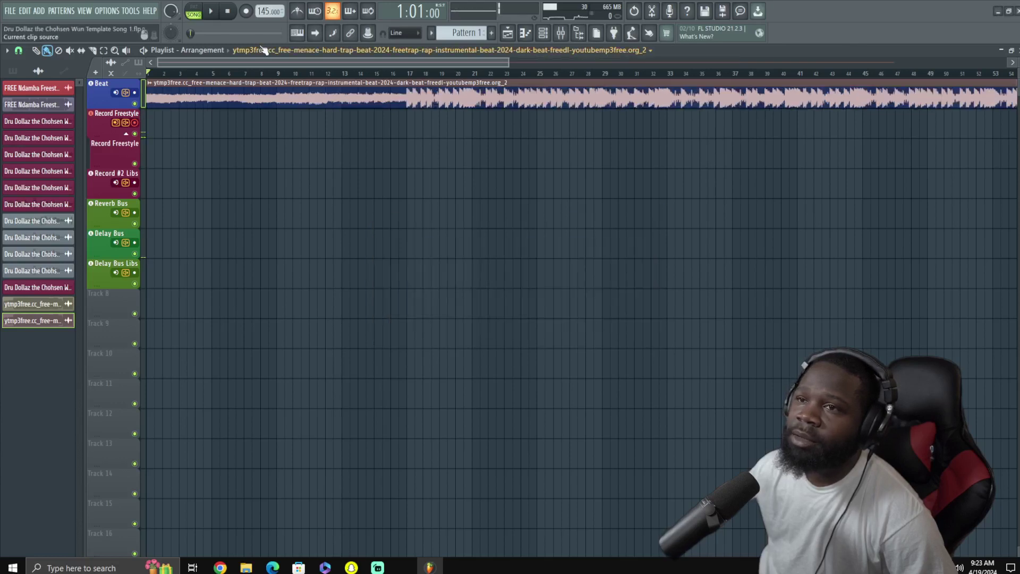
Check the beat's timing by playing it from bar 17 with the metronome on, and stop playback
left_click(211, 13)
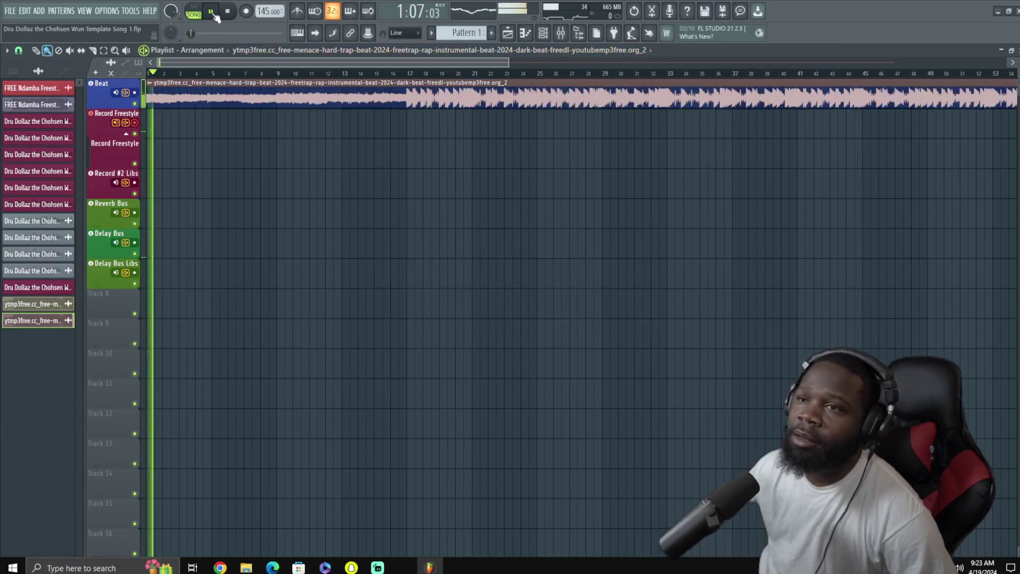
left_click(410, 75)
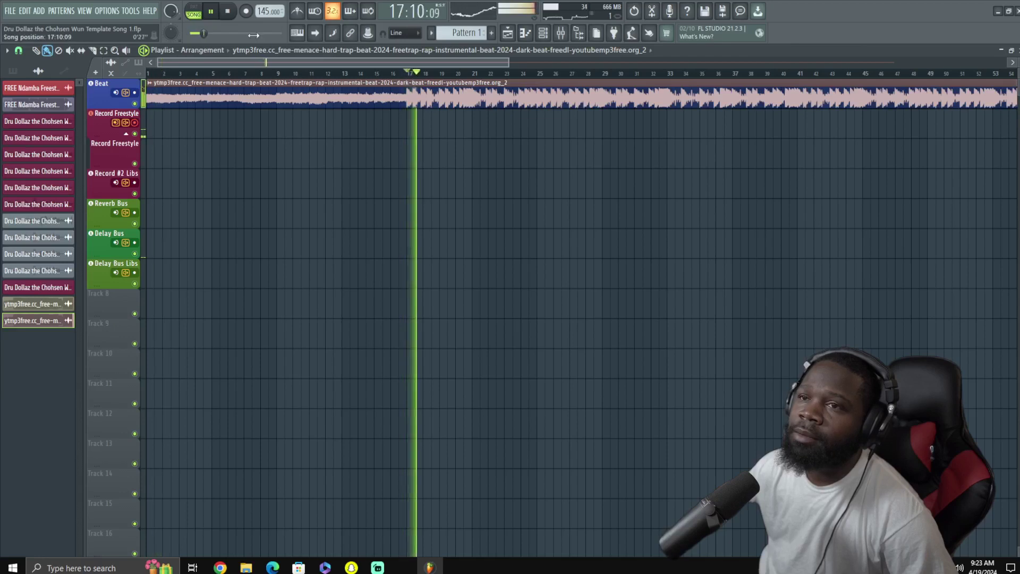
left_click(297, 12)
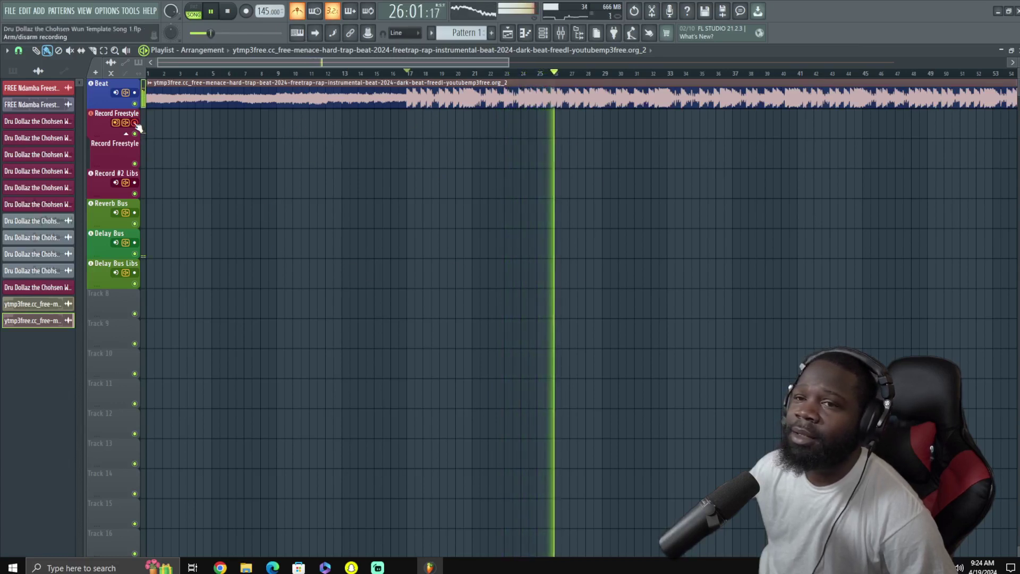
left_click(231, 12)
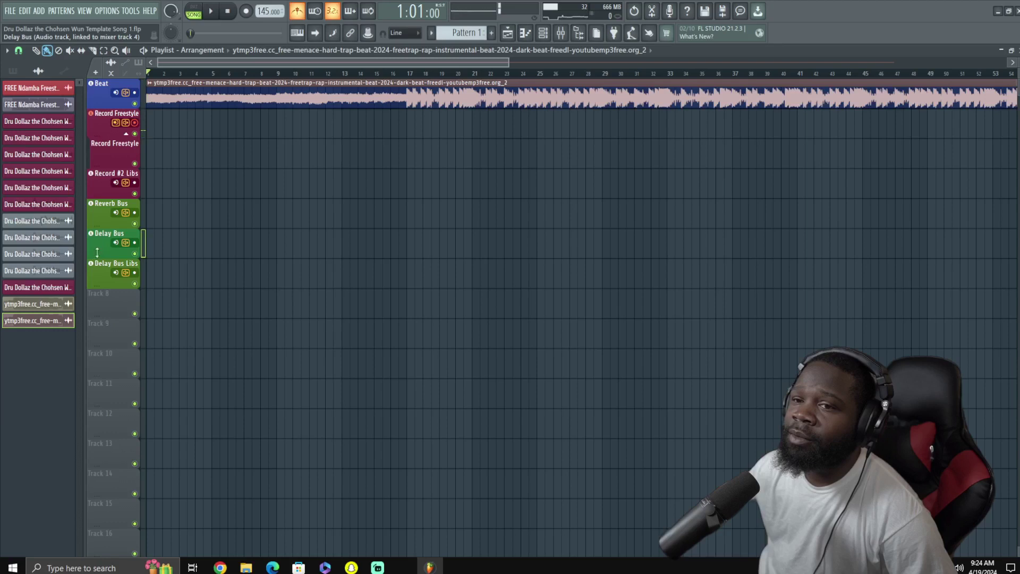
left_click(99, 274)
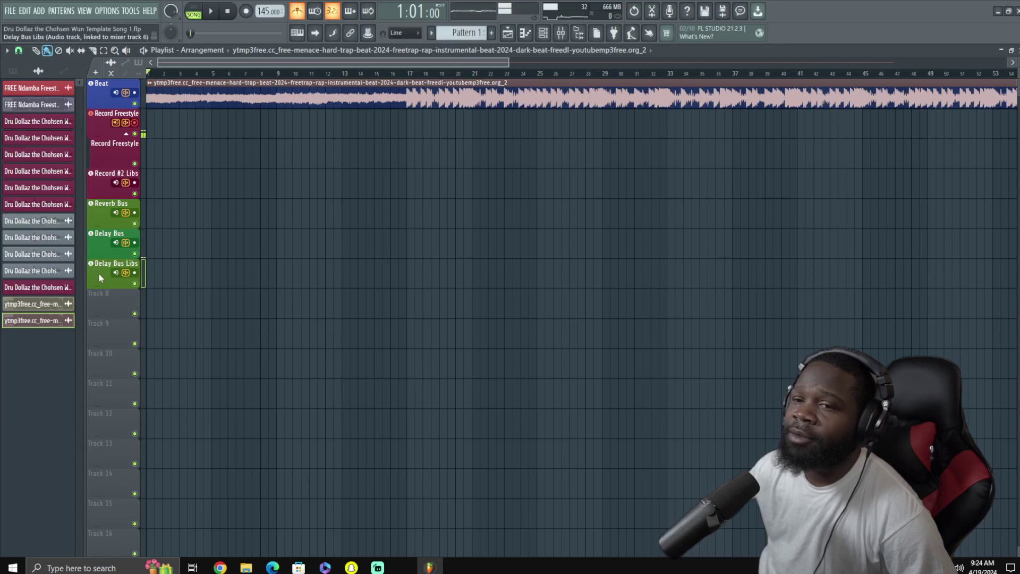
left_click(97, 212)
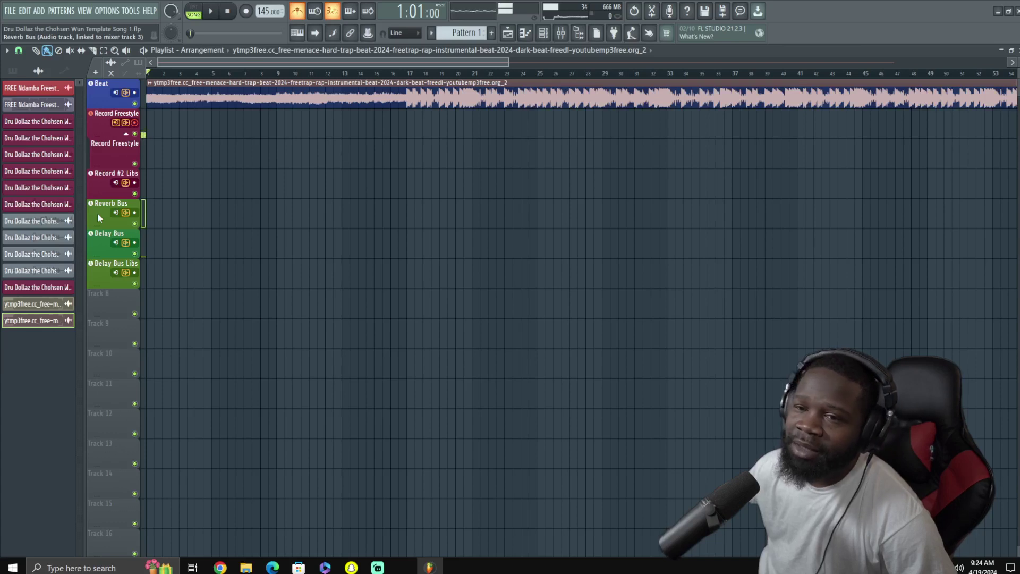
left_click(99, 187)
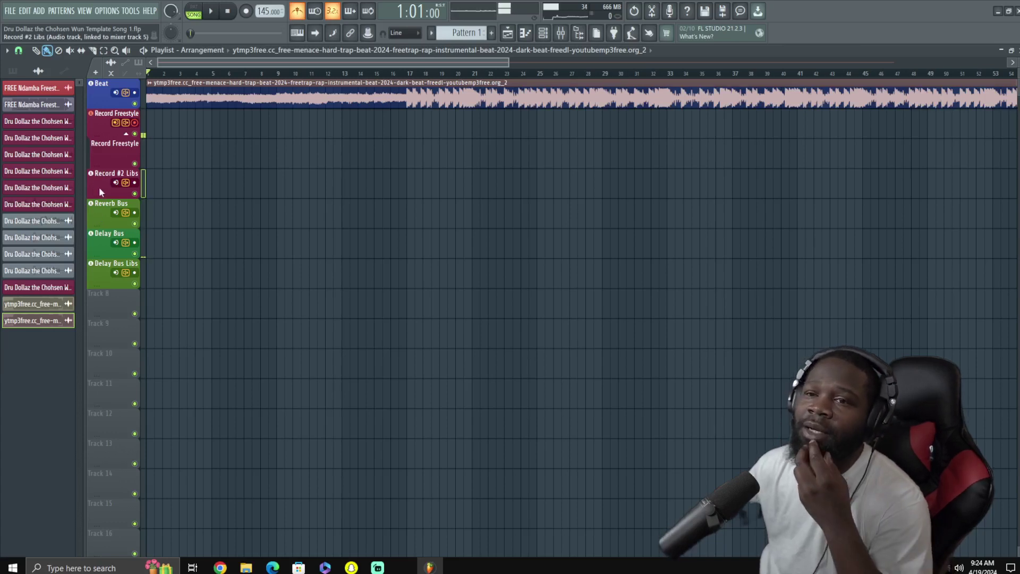
Select the Record Freestyle track, show the mixer full size and enable the track's effects
left_click(99, 130)
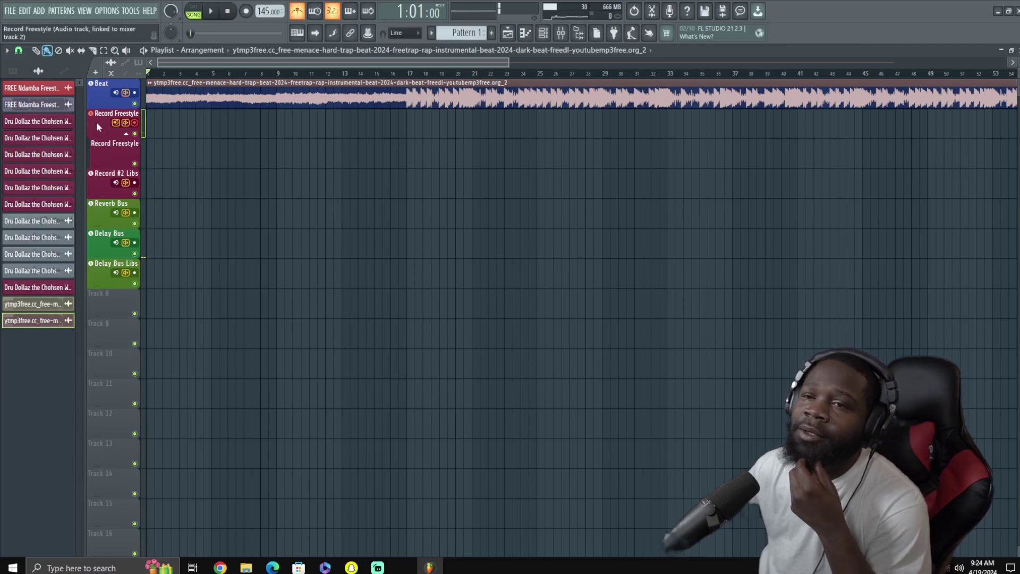
left_click(561, 36)
left_click(863, 114)
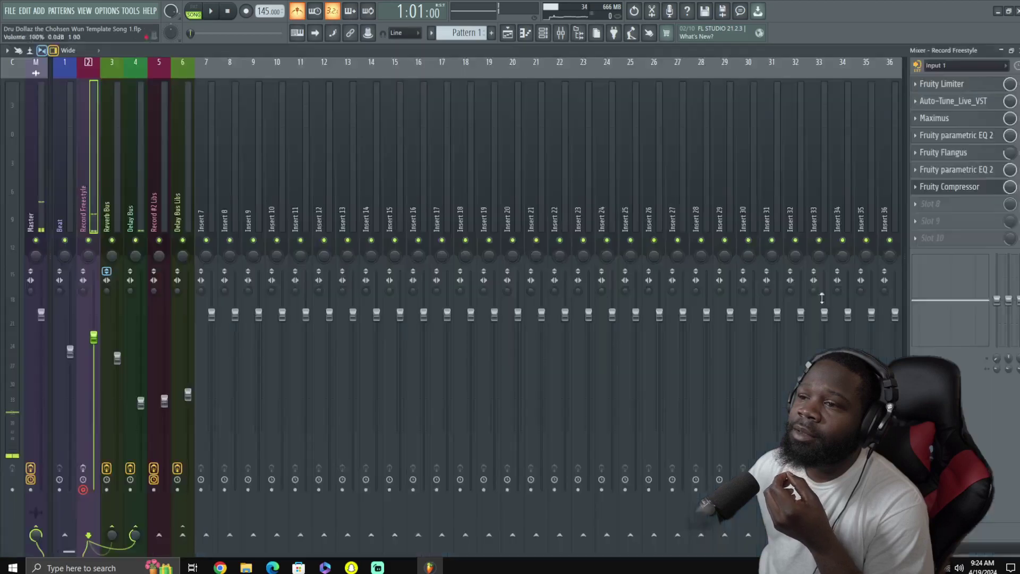
left_click(84, 469)
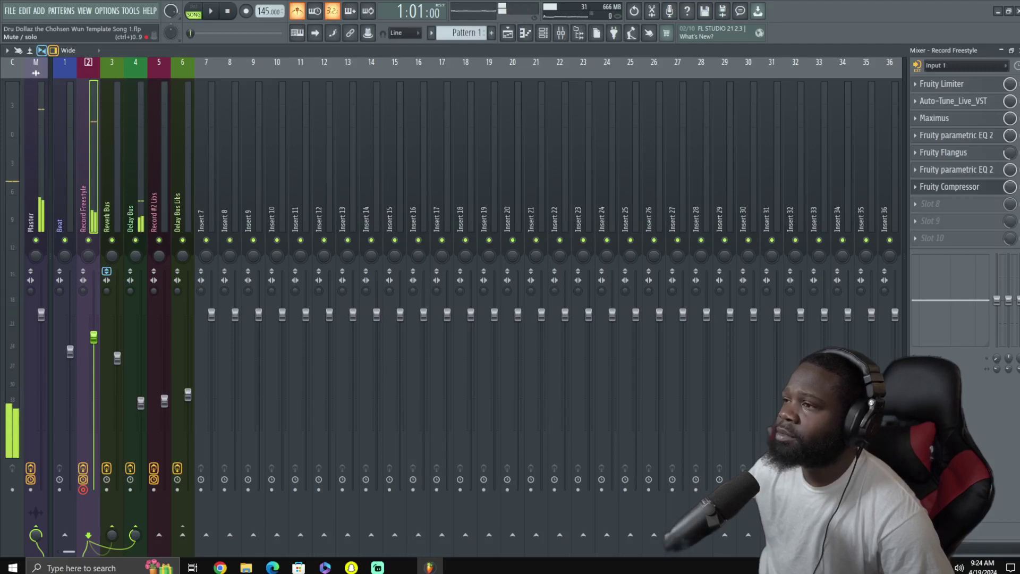
Review the key choices in the Auto-Tune_Live_VST effect on the Record Freestyle mixer track without changing the key
left_click(954, 101)
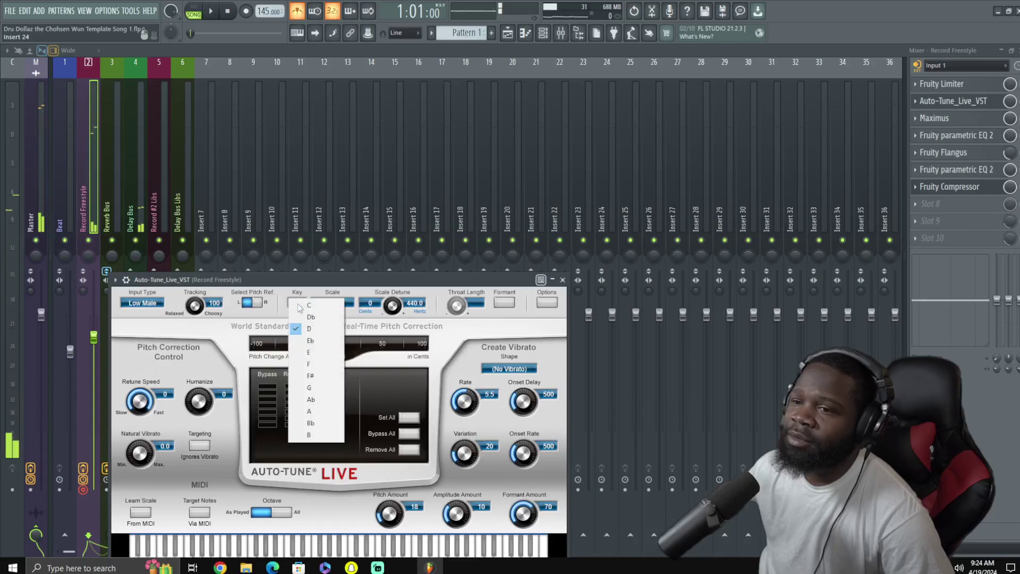
left_click(297, 303)
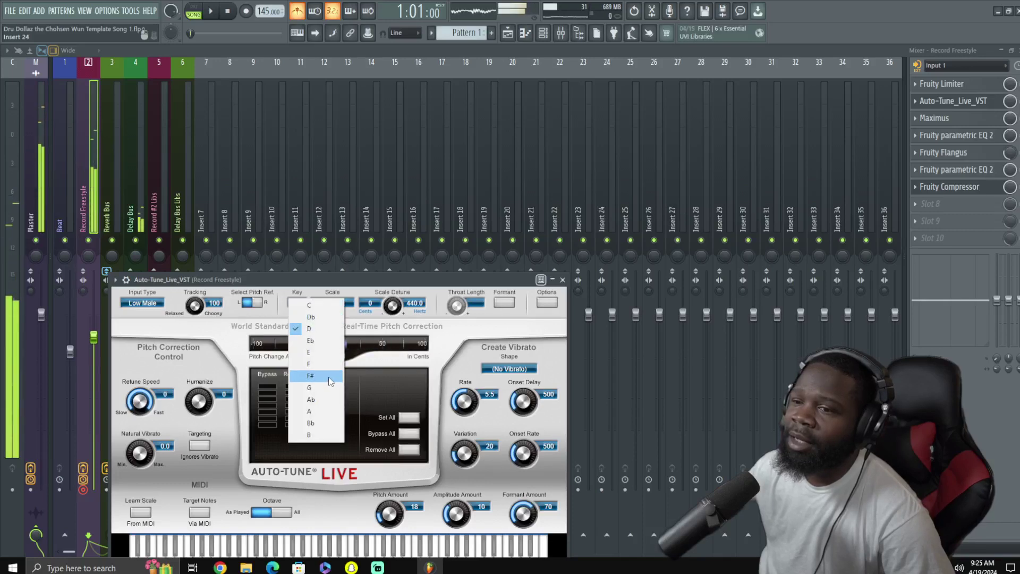
left_click(363, 291)
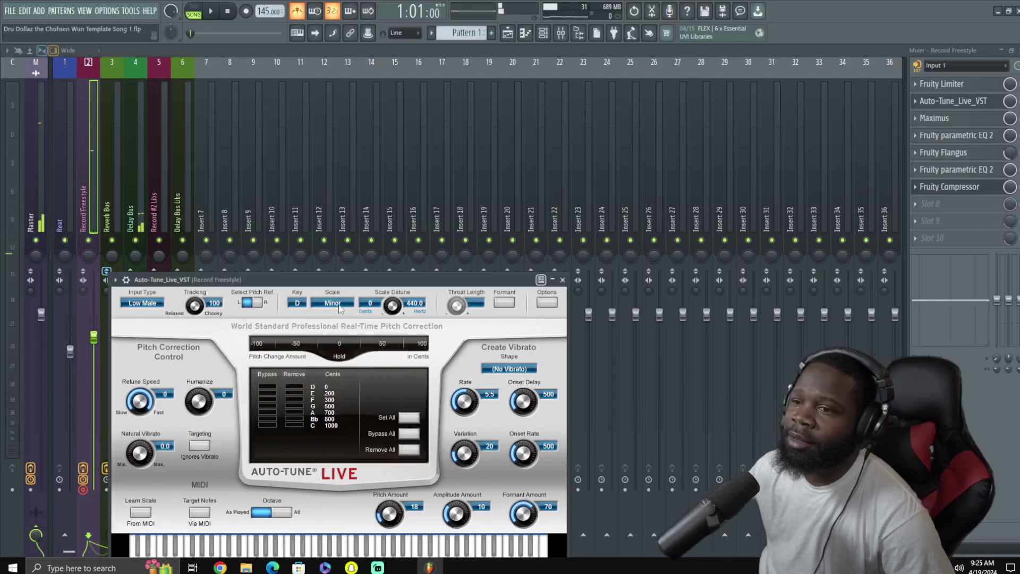
left_click(301, 306)
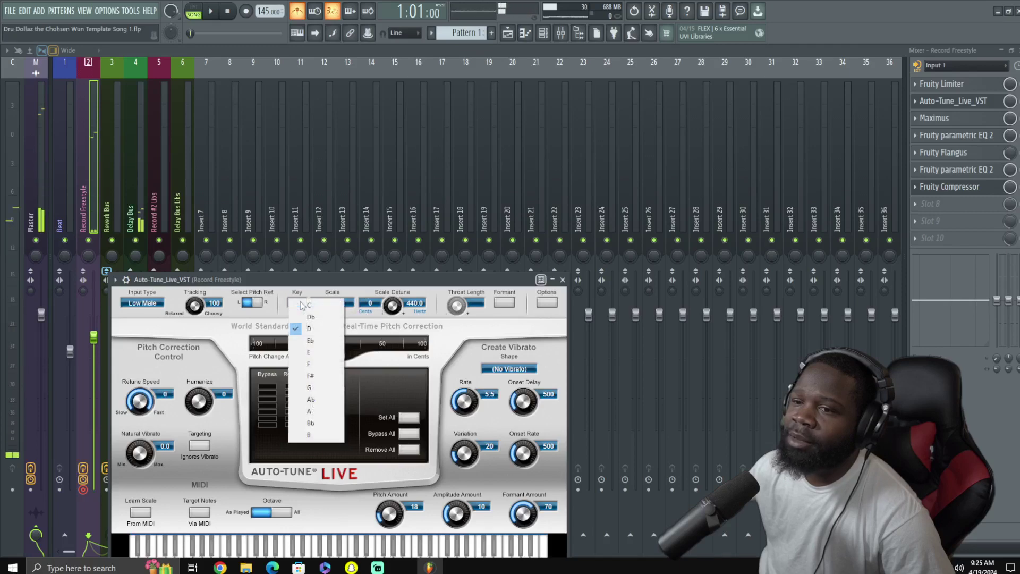
left_click(365, 291)
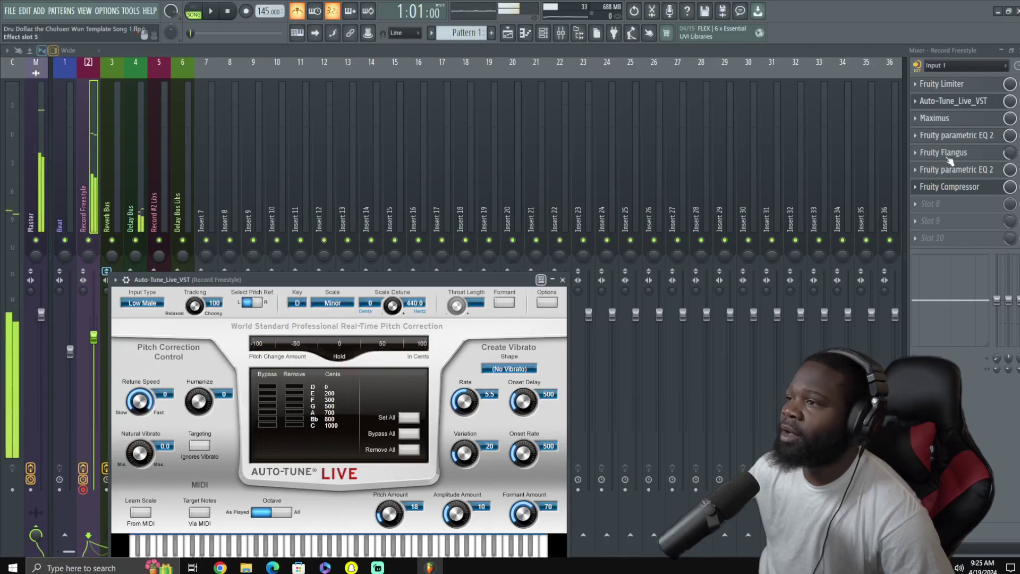
Add Auto-Tune Access to effect slot 8 of the Record Freestyle track and set its key to Eb and scale to Minor
left_click(926, 205)
left_click(777, 22)
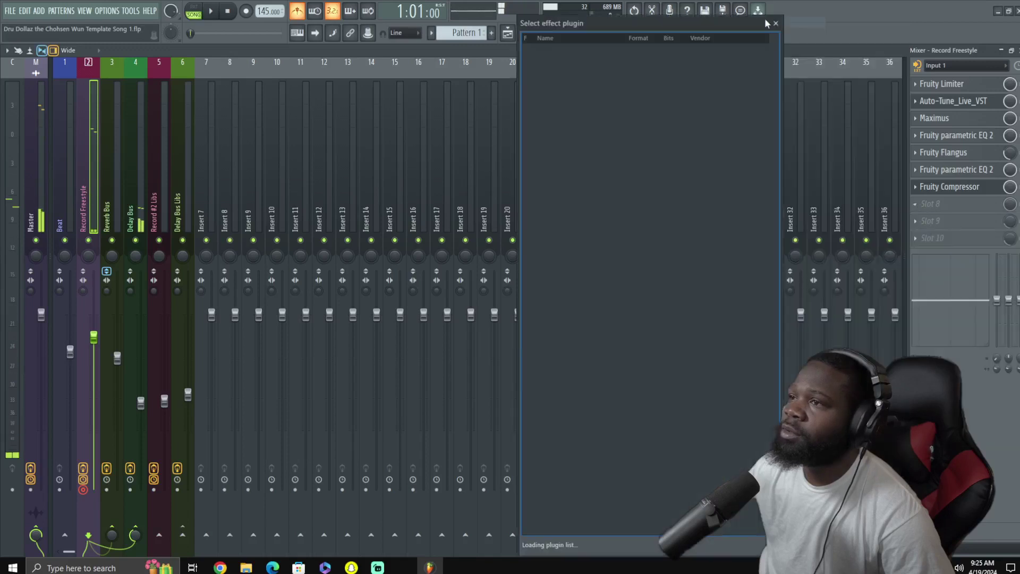
double_click(571, 49)
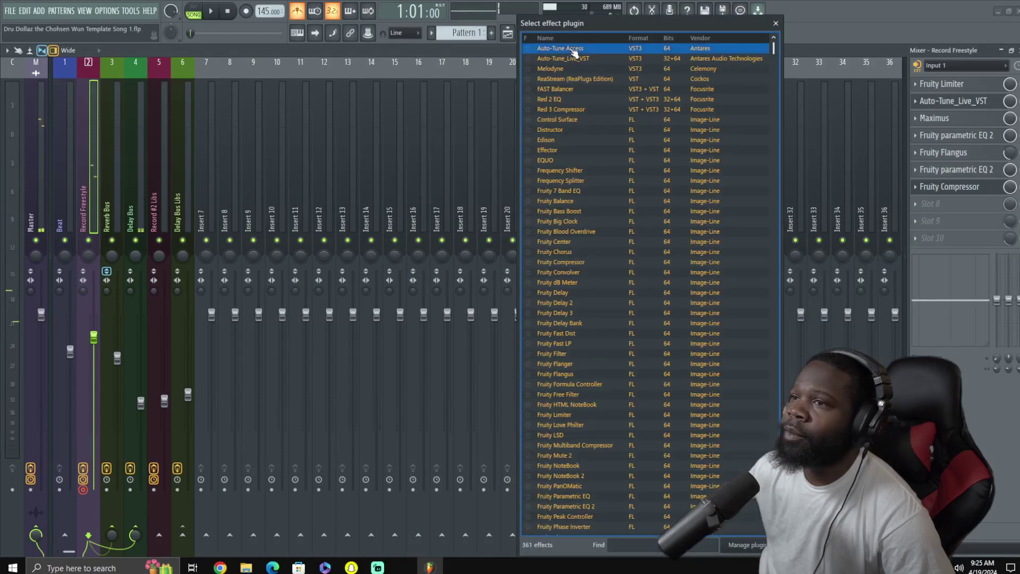
left_click(155, 194)
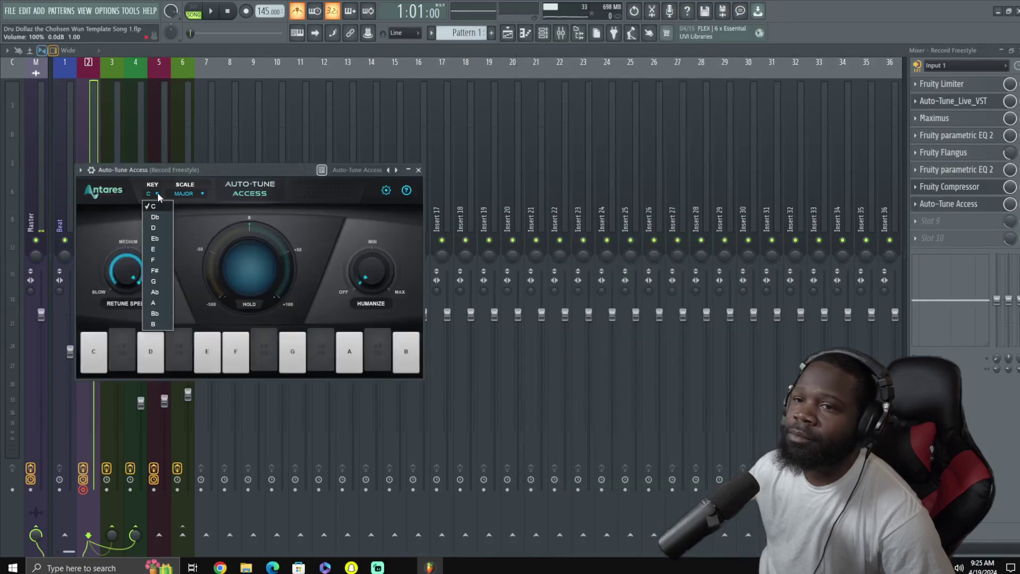
left_click(165, 239)
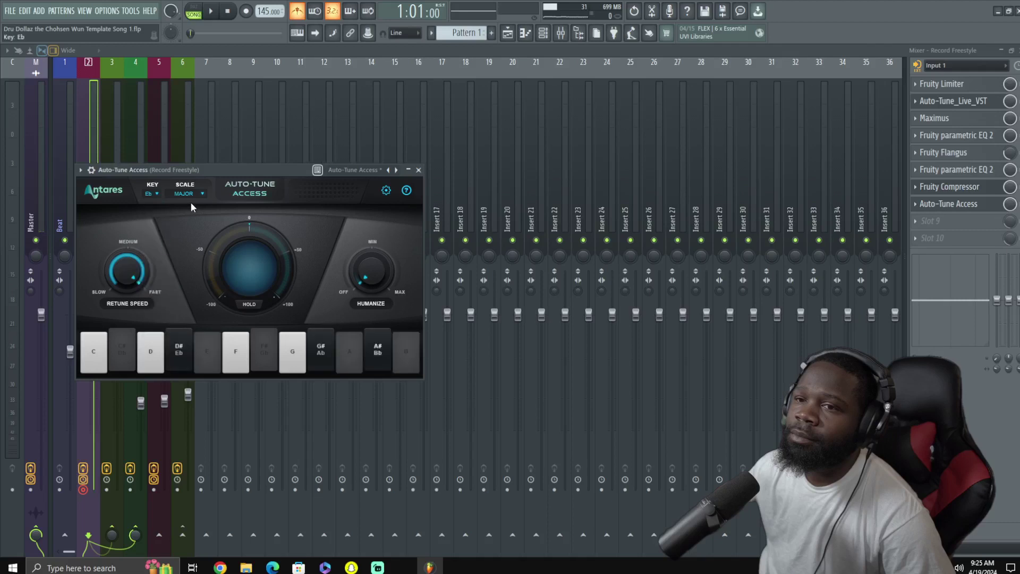
left_click(190, 196)
left_click(186, 216)
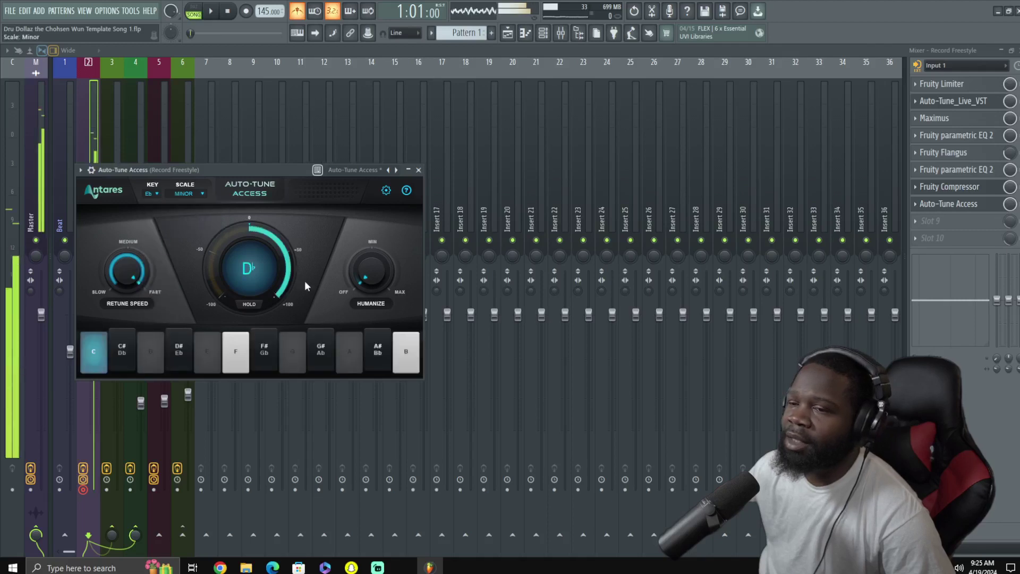
Move Auto-Tune Access up to slot 3, directly below Auto-Tune_Live_VST, and return to an unobstructed playlist
left_click(419, 169)
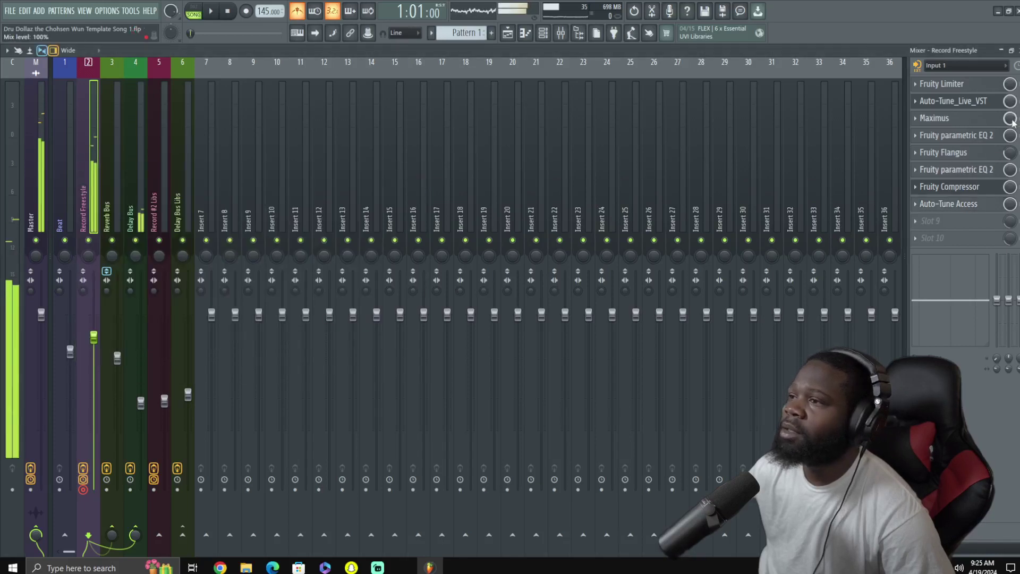
left_click_drag(929, 191, 930, 196)
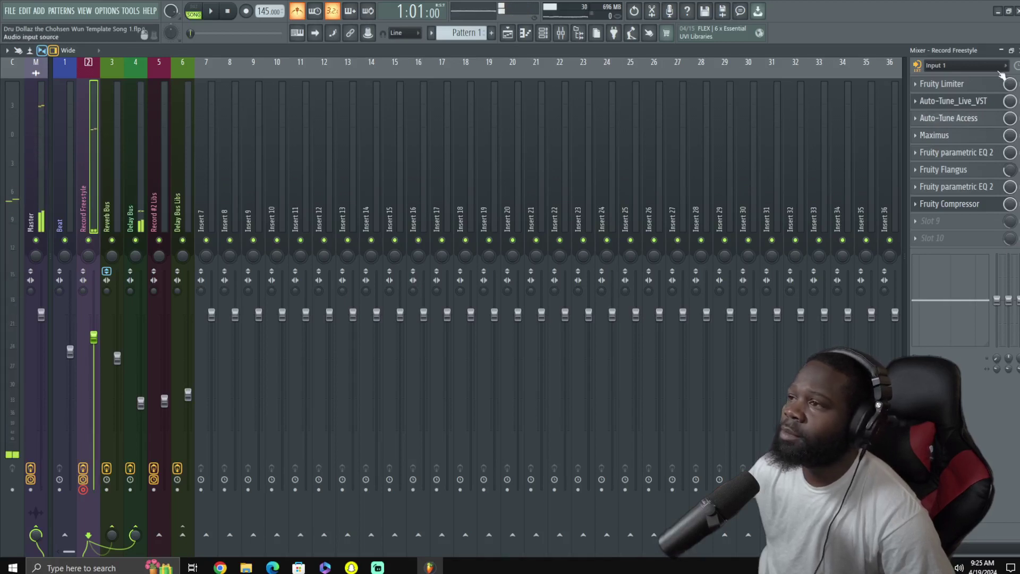
left_click(1002, 51)
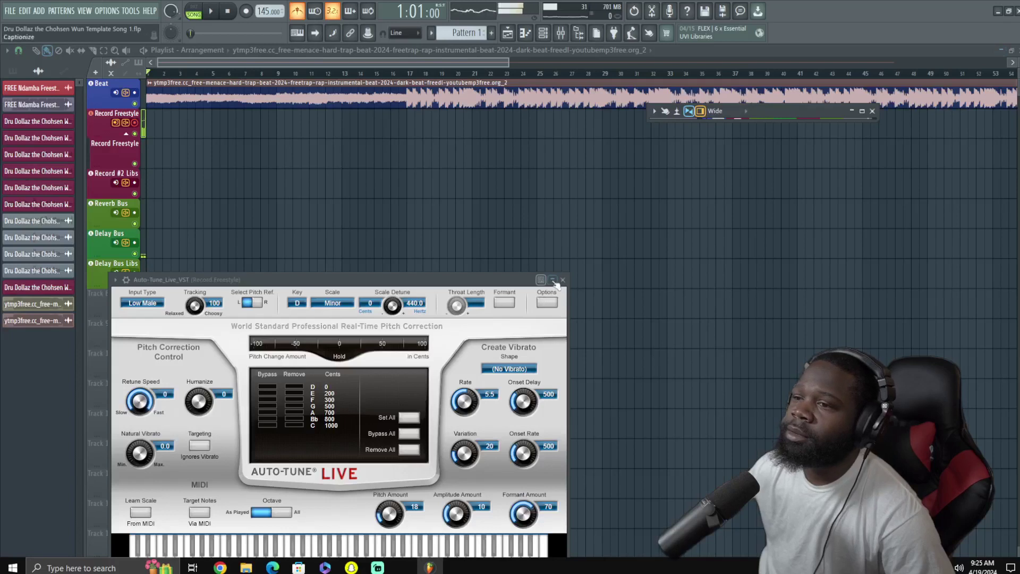
left_click(554, 281)
Play the new beat from about bar 15 to hear the vocal chain over it
left_click(402, 76)
key("space")
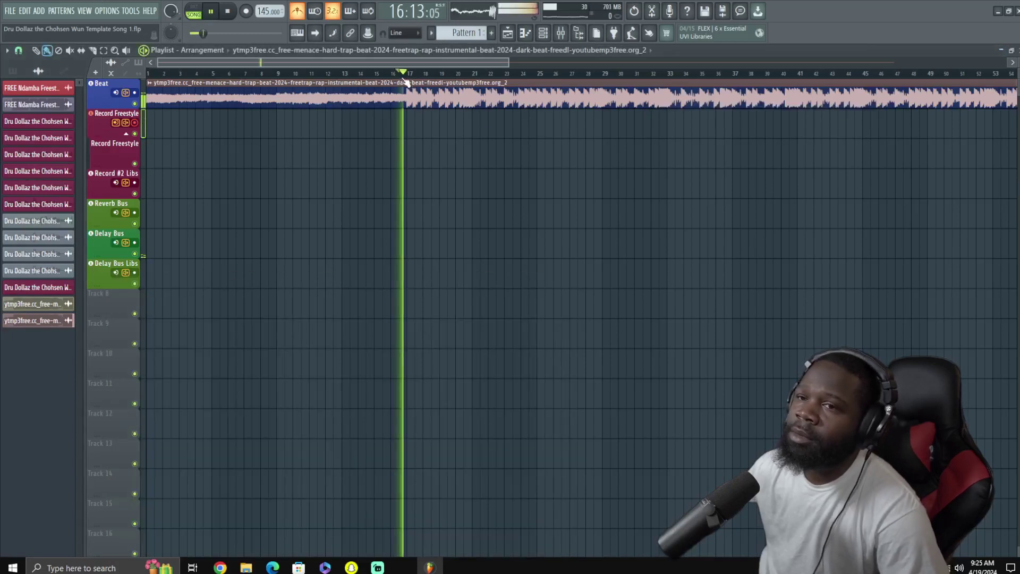
left_click(376, 75)
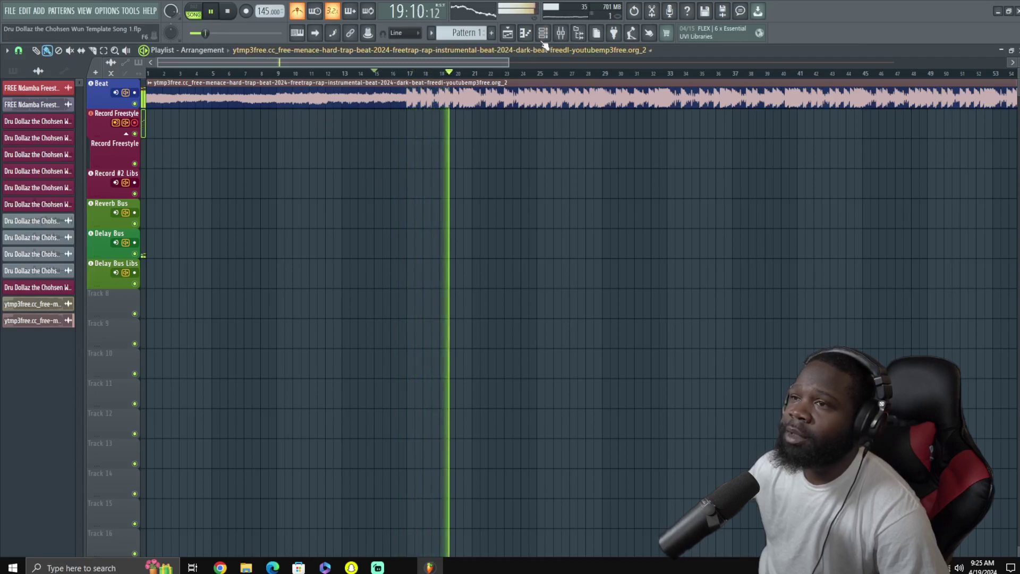
Turn the Record Freestyle mixer track's effects back on and show the mixer as a floating window over the playlist
left_click(561, 33)
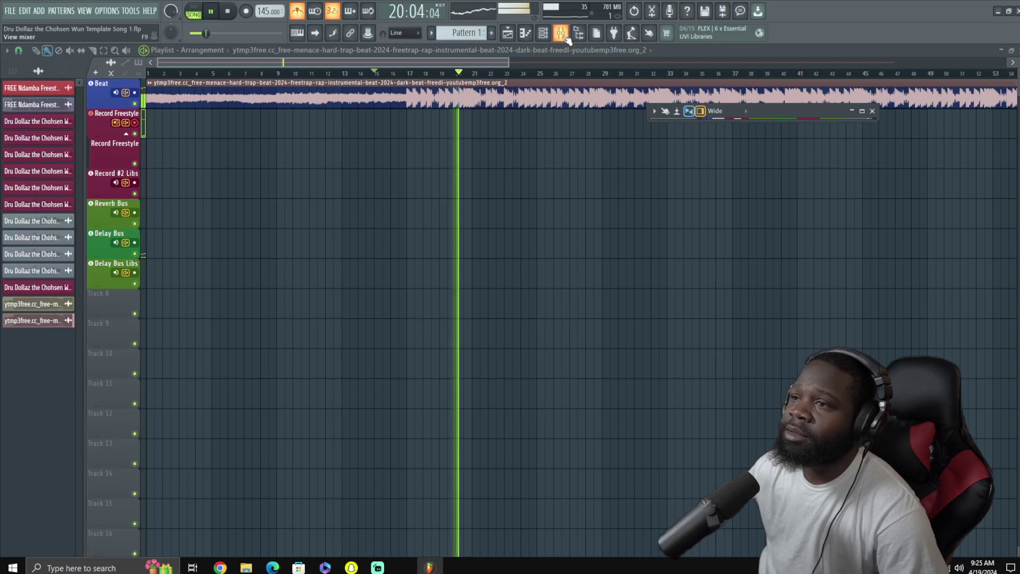
left_click(862, 111)
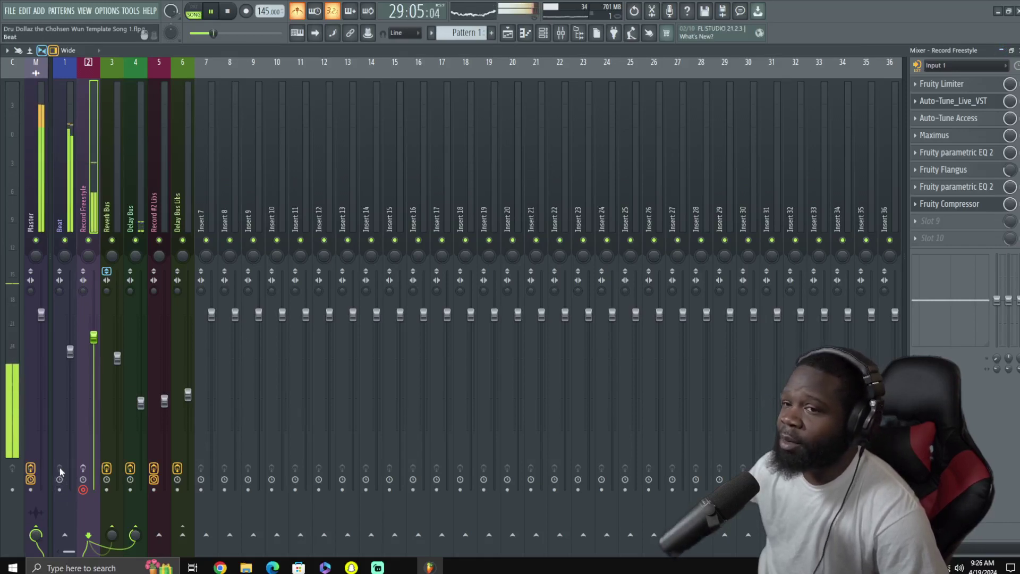
left_click(83, 470)
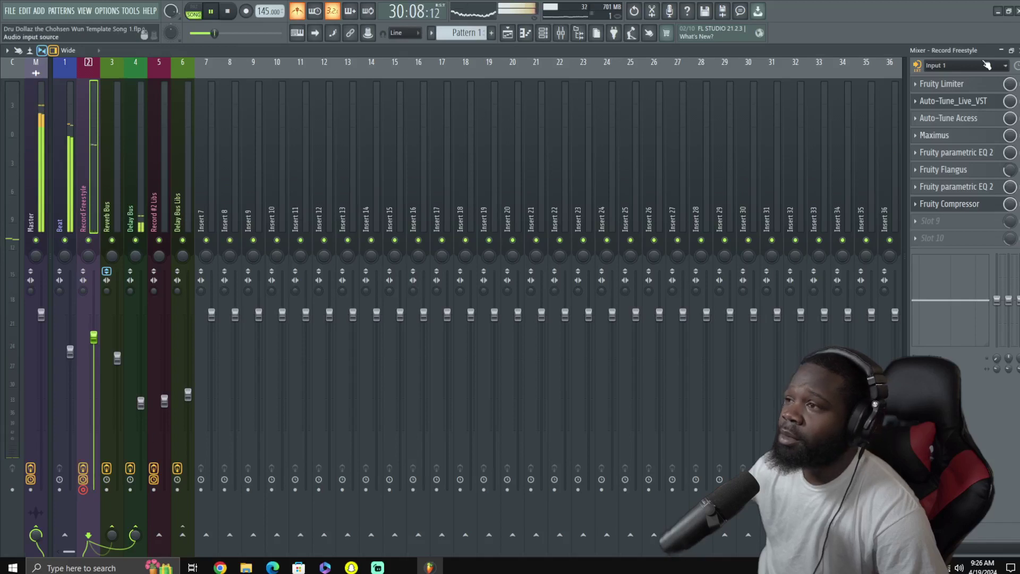
left_click(1001, 50)
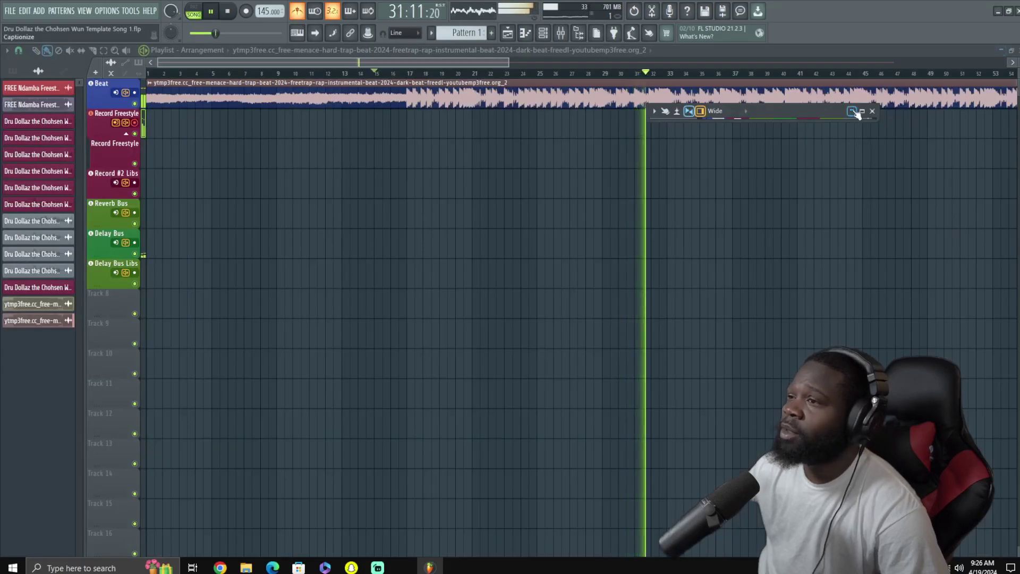
key("F9")
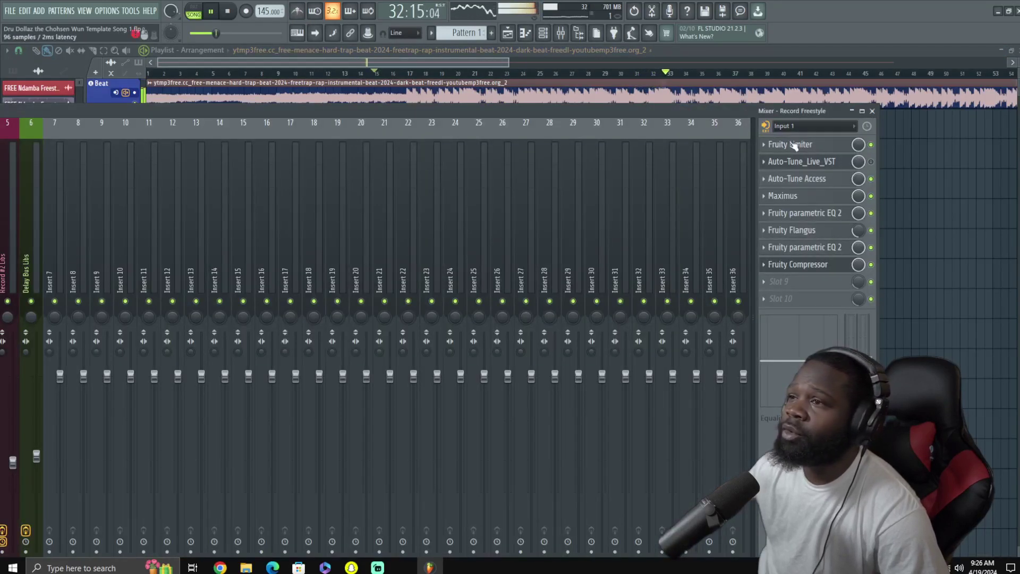
Show the mixer at full size and turn on the Record Freestyle track's effects
left_click(853, 111)
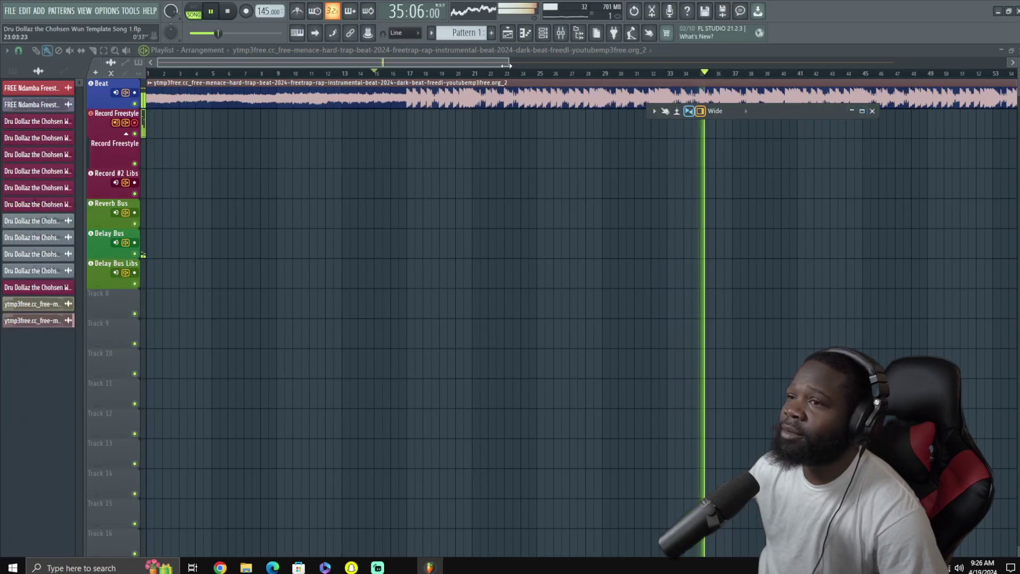
left_click_drag(510, 62, 1005, 64)
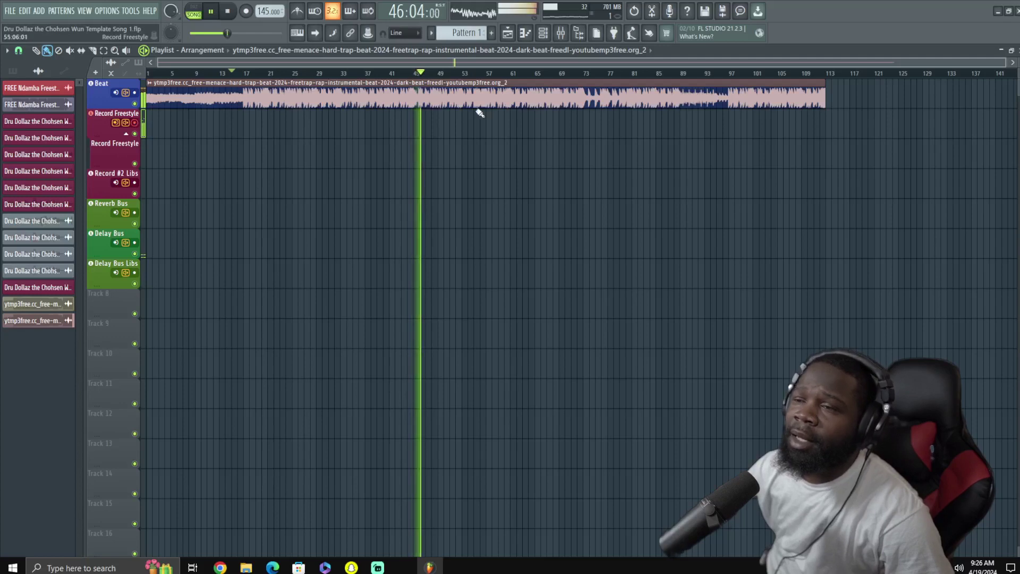
left_click(564, 36)
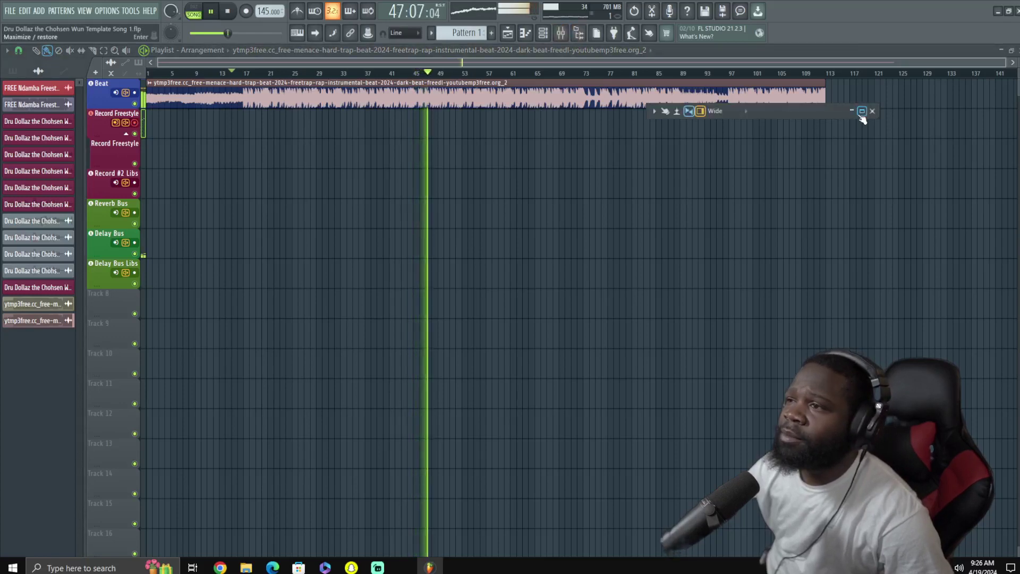
left_click(861, 112)
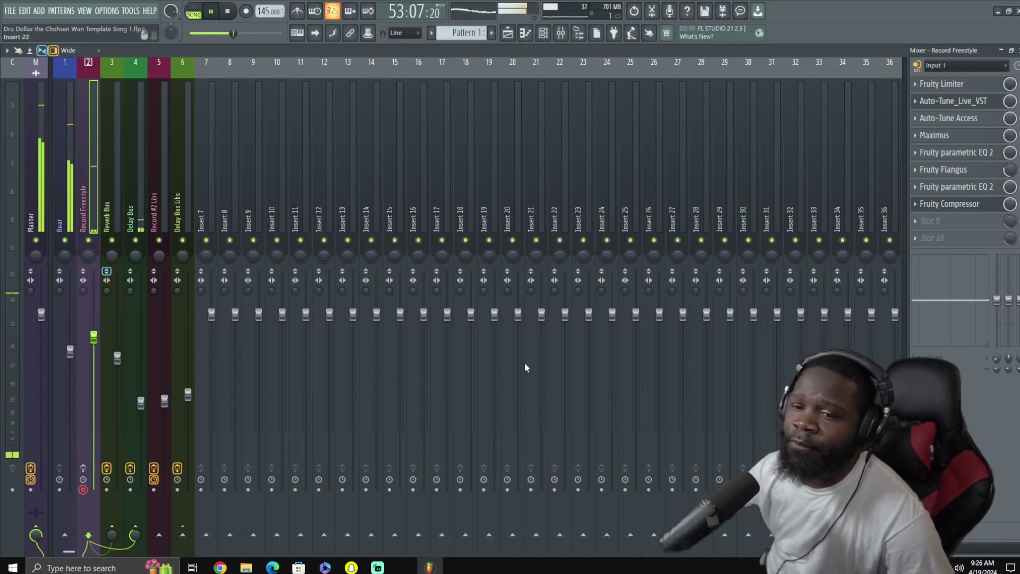
left_click(83, 468)
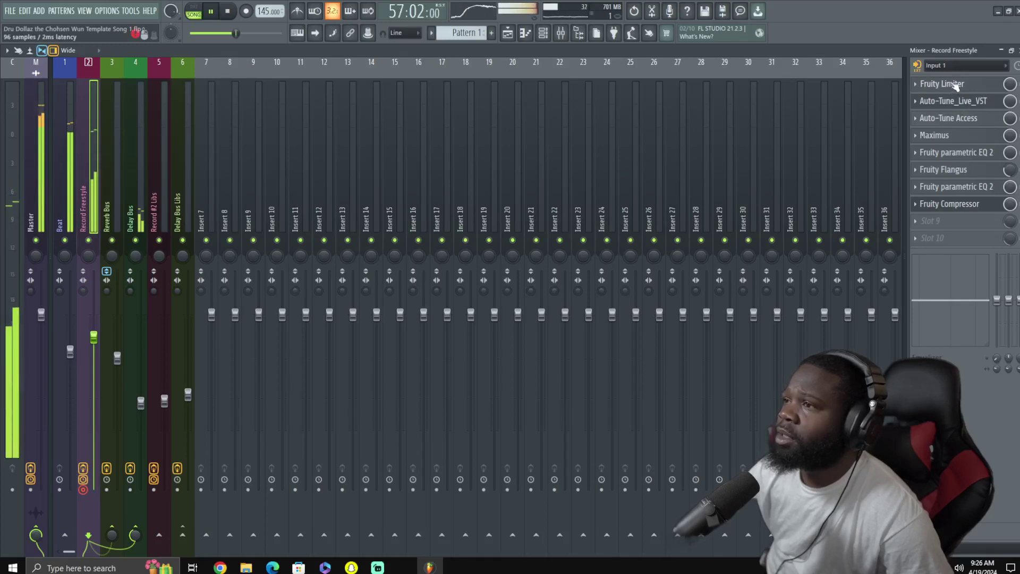
Reorder the Record Freestyle effects: Fruity Limiter to slot 8, Fruity Compressor to slot 3, directly below Auto-Tune Access in slot 2
left_click_drag(956, 86, 956, 208)
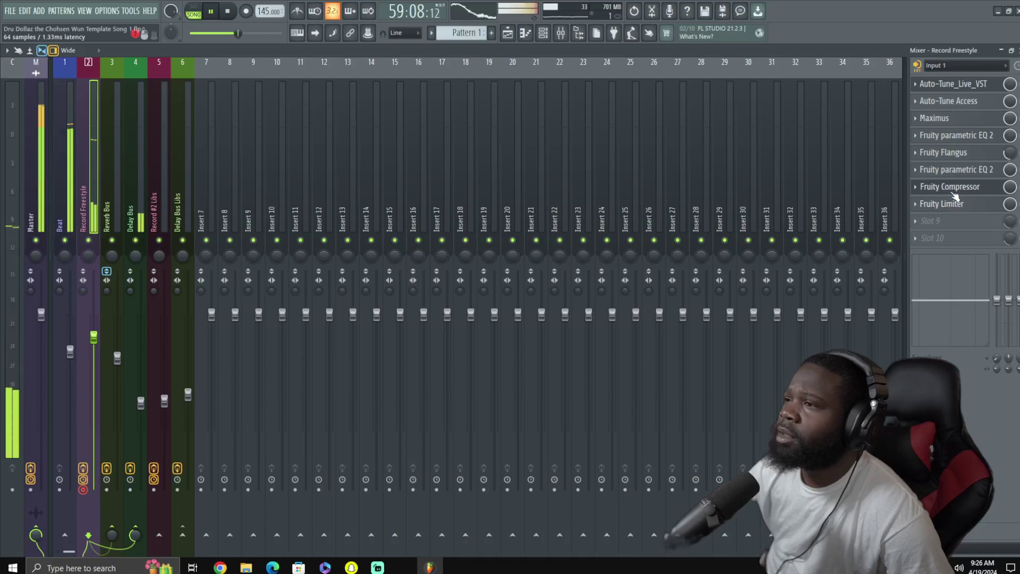
left_click_drag(961, 190, 961, 104)
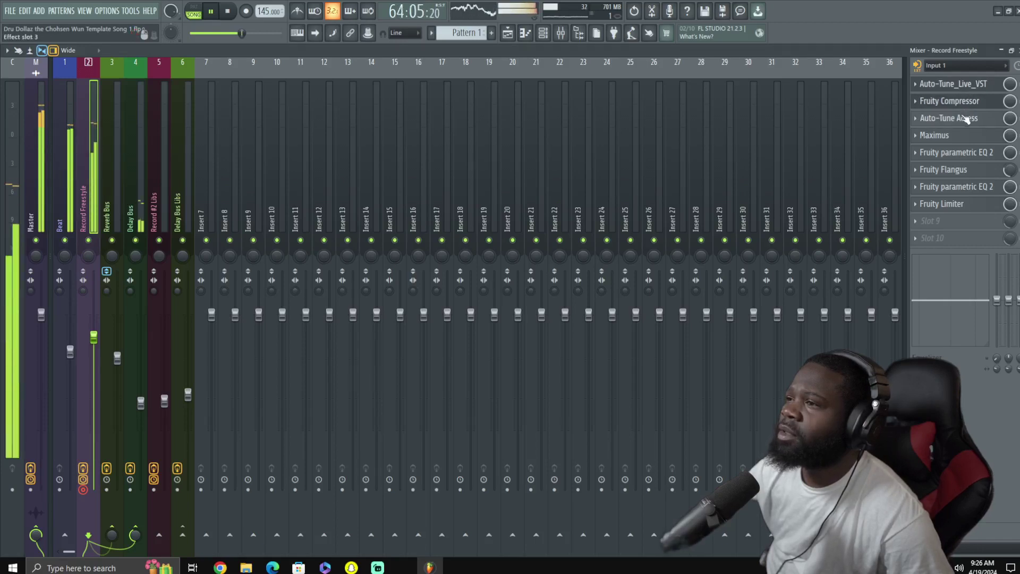
left_click_drag(970, 118, 967, 105)
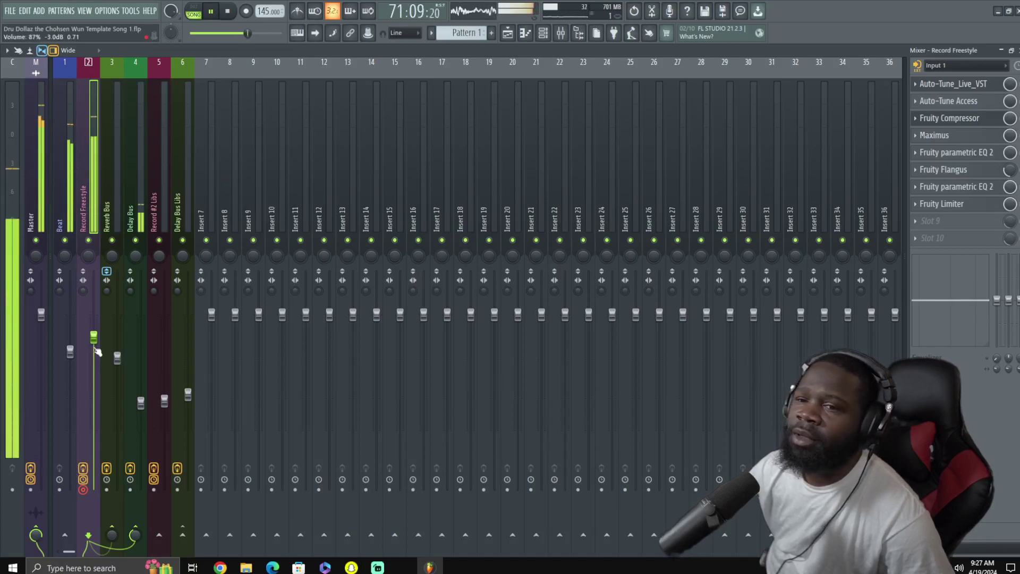
Balance the levels by lowering the Beat fader to -6.0 dB and the Record Freestyle fader to about -10.1 dB
left_click_drag(94, 372, 94, 416)
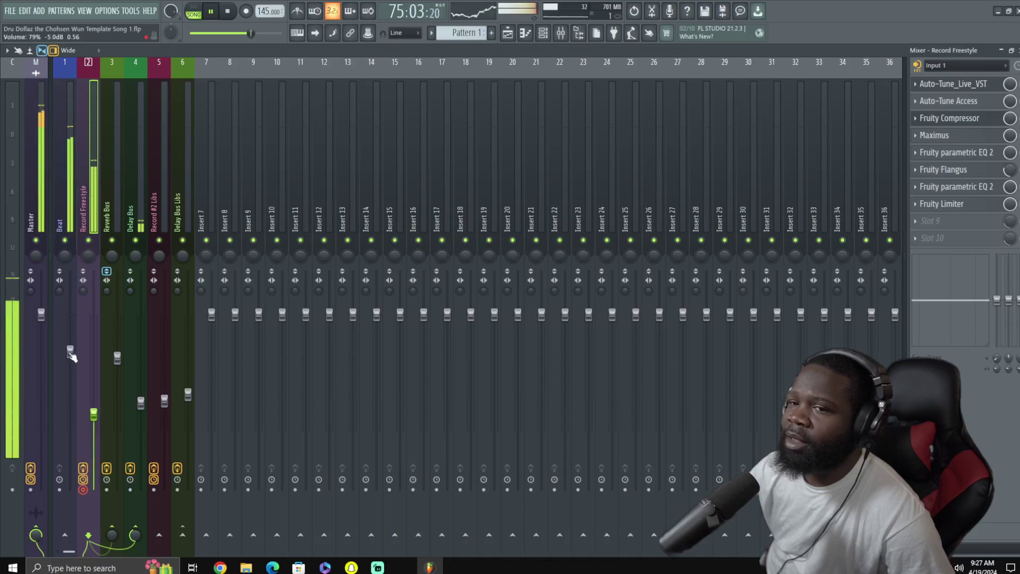
left_click(69, 351)
left_click_drag(70, 351, 69, 352)
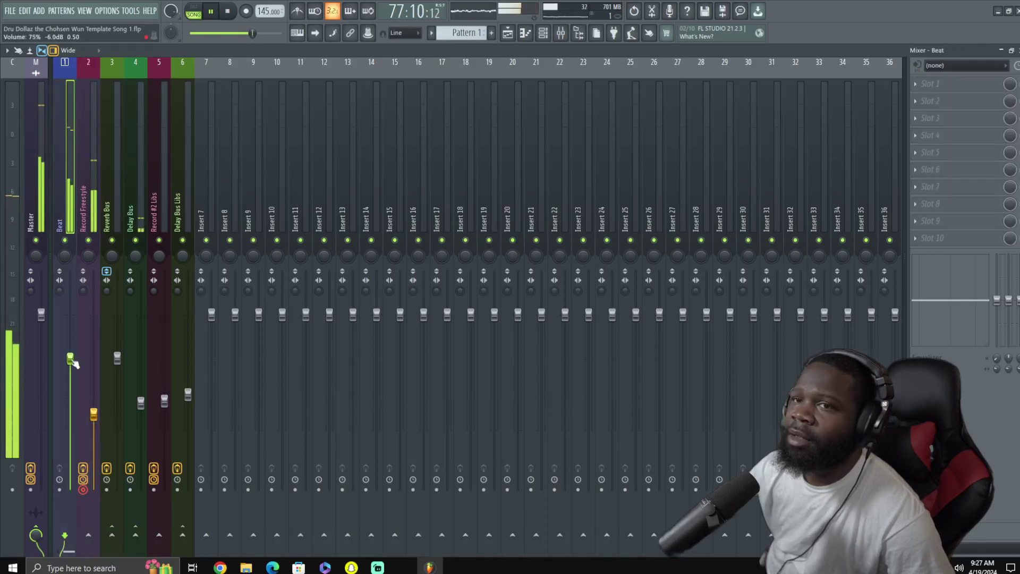
left_click(95, 418)
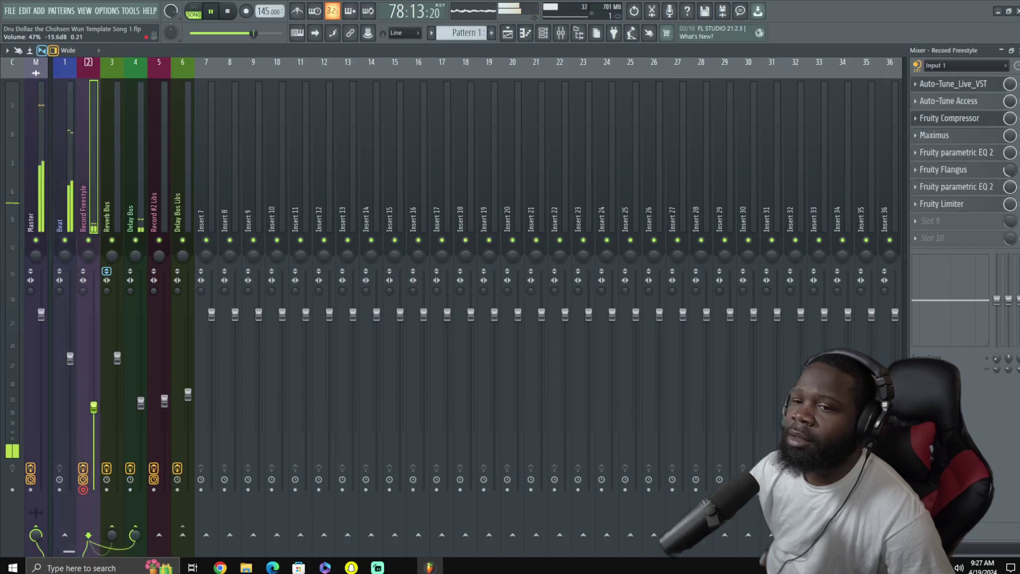
left_click_drag(93, 383, 94, 371)
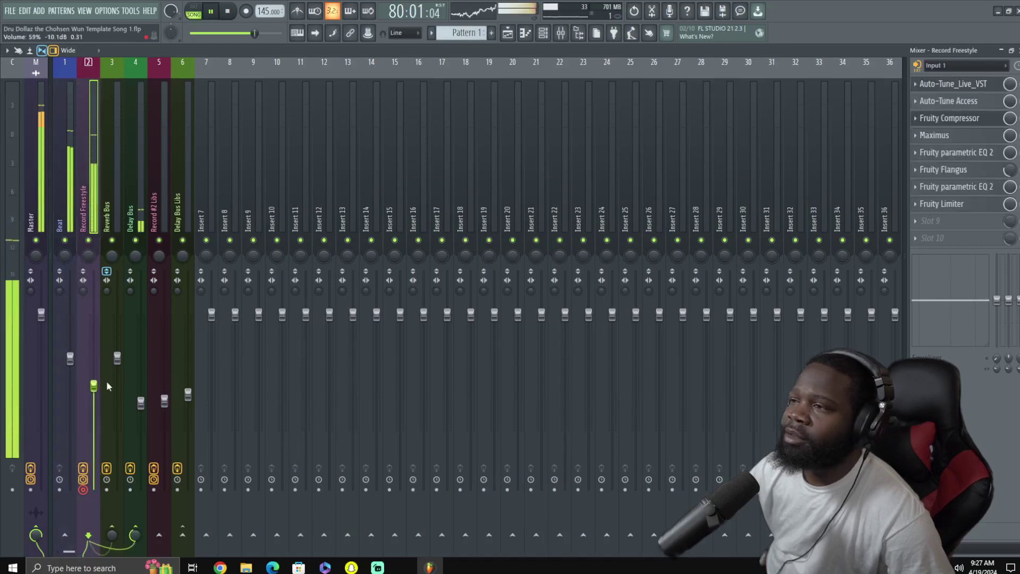
In the slot 5 parametric EQ, lower the high shelf to just below 0 dB, set band 2 to -4.5 dB at 132 Hz and soften band 3's cut
left_click(961, 154)
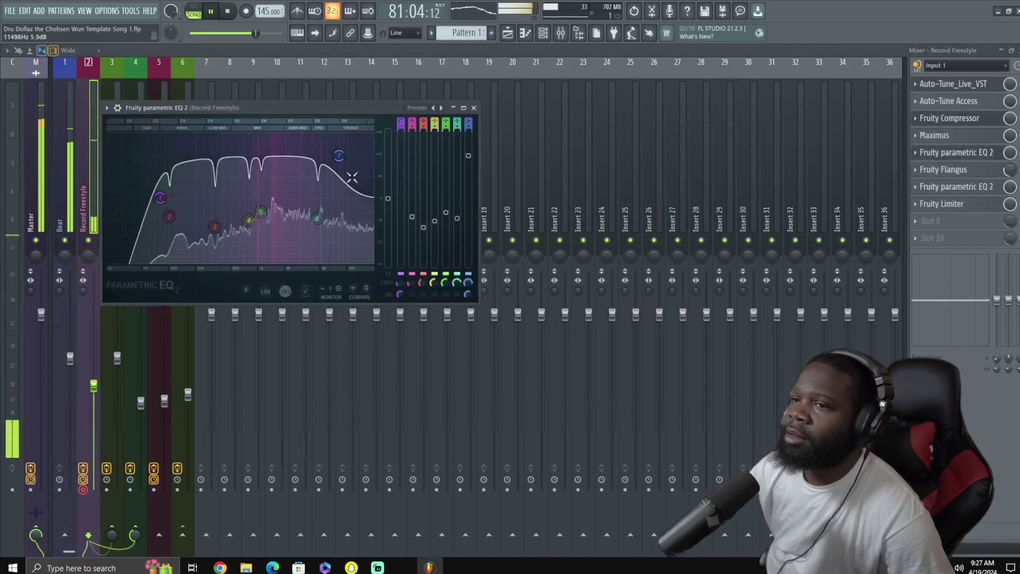
left_click_drag(340, 157, 348, 200)
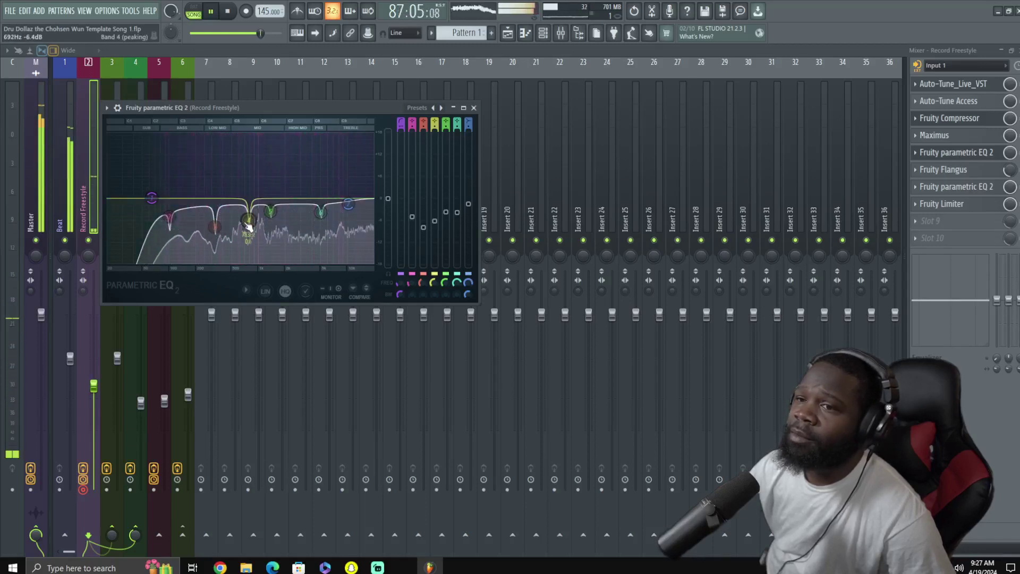
left_click_drag(224, 227, 223, 216)
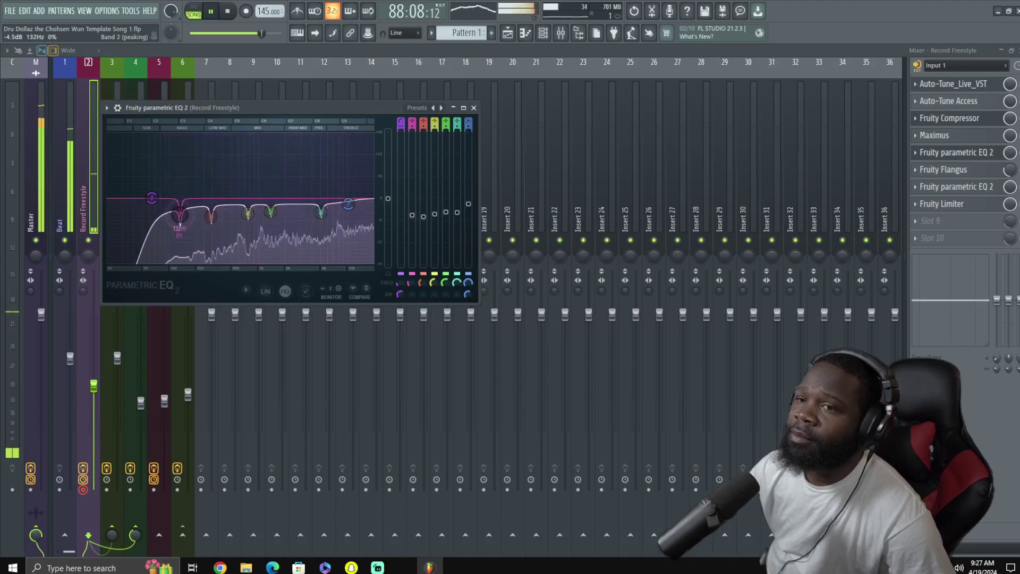
left_click(474, 108)
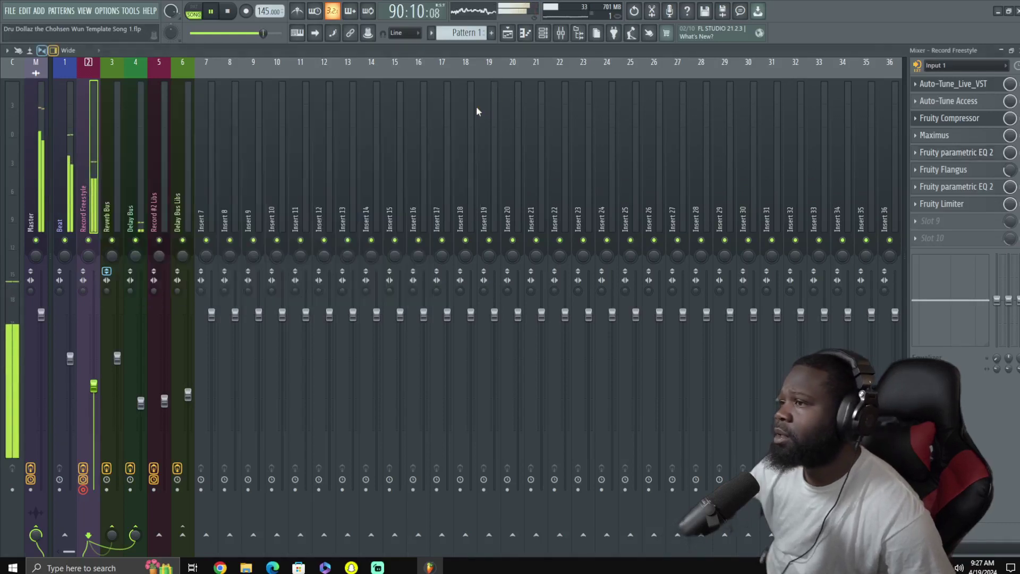
In the slot 7 parametric EQ, set the high shelf to -13.0 dB at 11825 Hz, raise the low cut slightly and reposition the narrow mid cuts
left_click(942, 187)
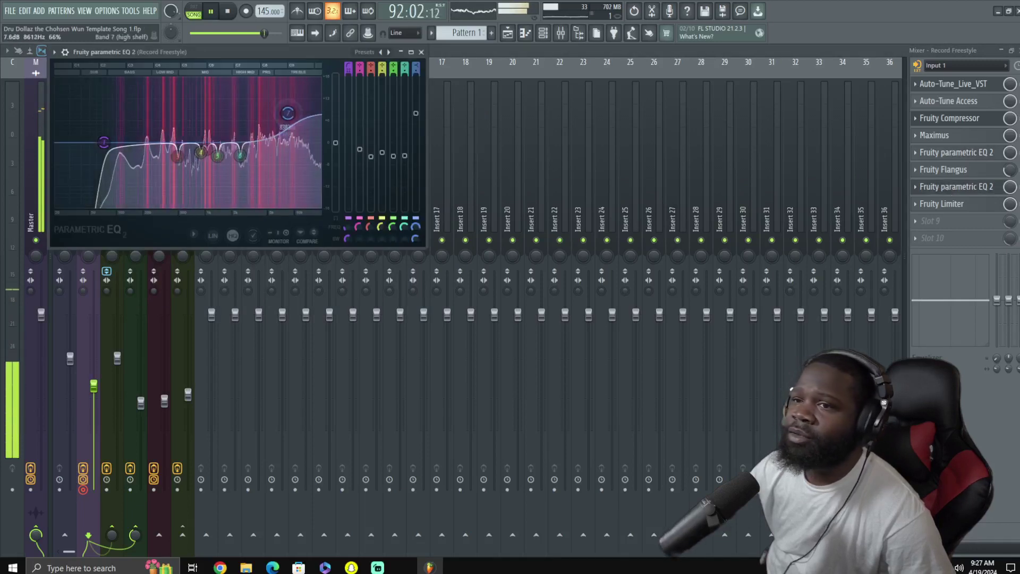
left_click_drag(288, 113, 296, 182)
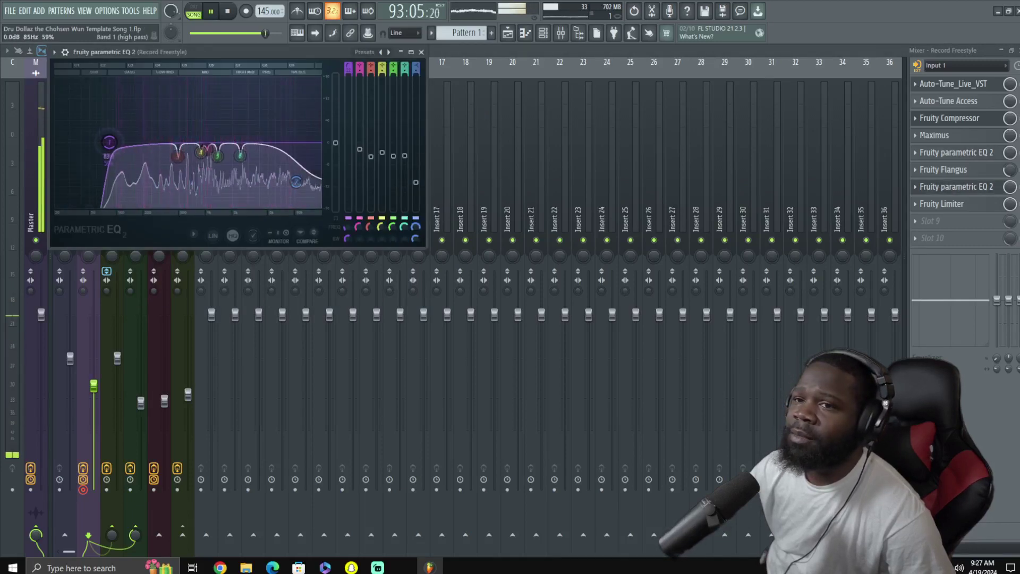
mouse_move(109, 143)
left_mouse_down()
mouse_move(122, 143)
mouse_move(112, 142)
left_mouse_up()
left_click_drag(178, 157, 249, 155)
left_click_drag(295, 183, 301, 190)
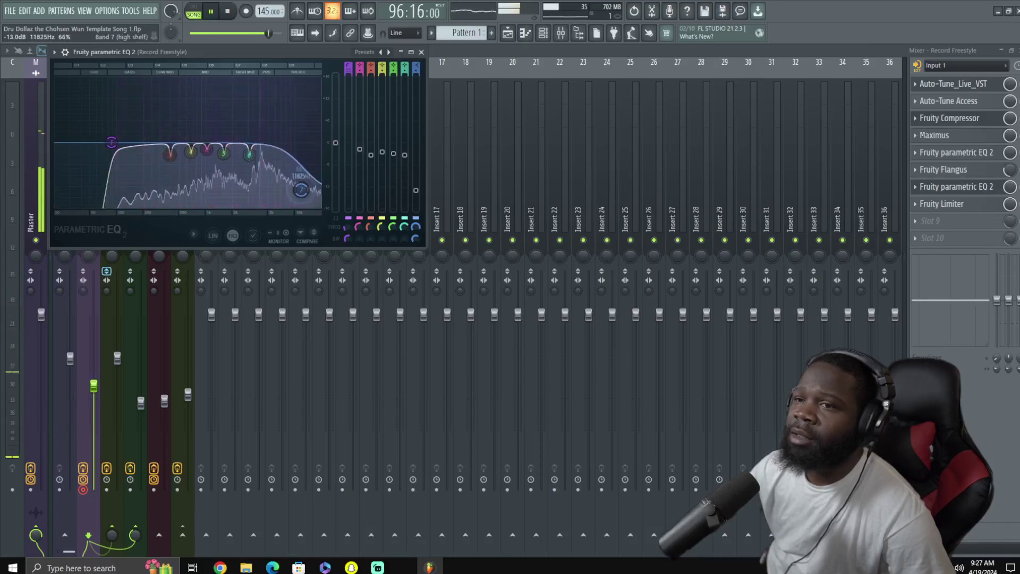
left_click(421, 53)
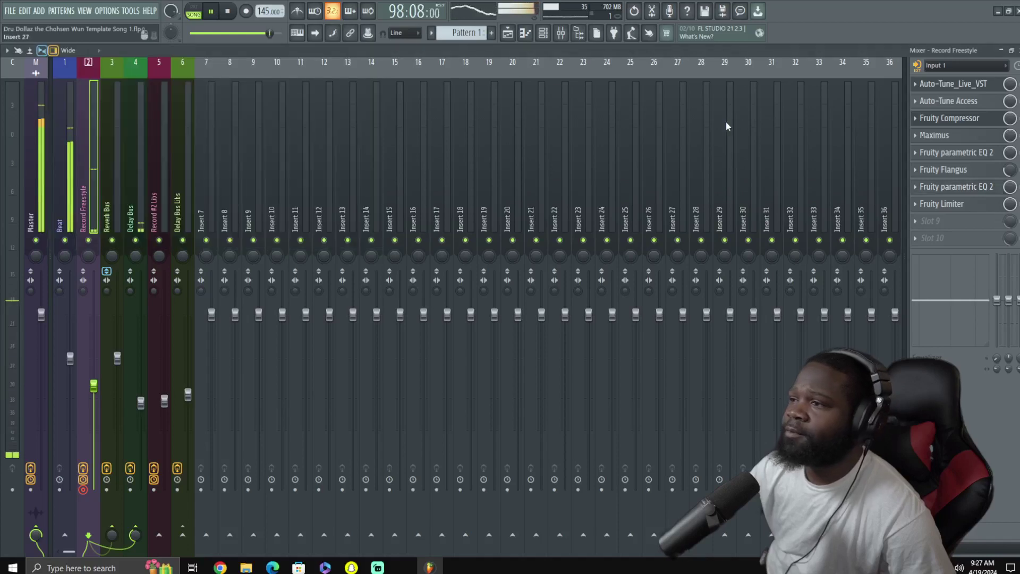
Review the Maximus settings on the Record Freestyle track and return to the playlist
left_click(950, 141)
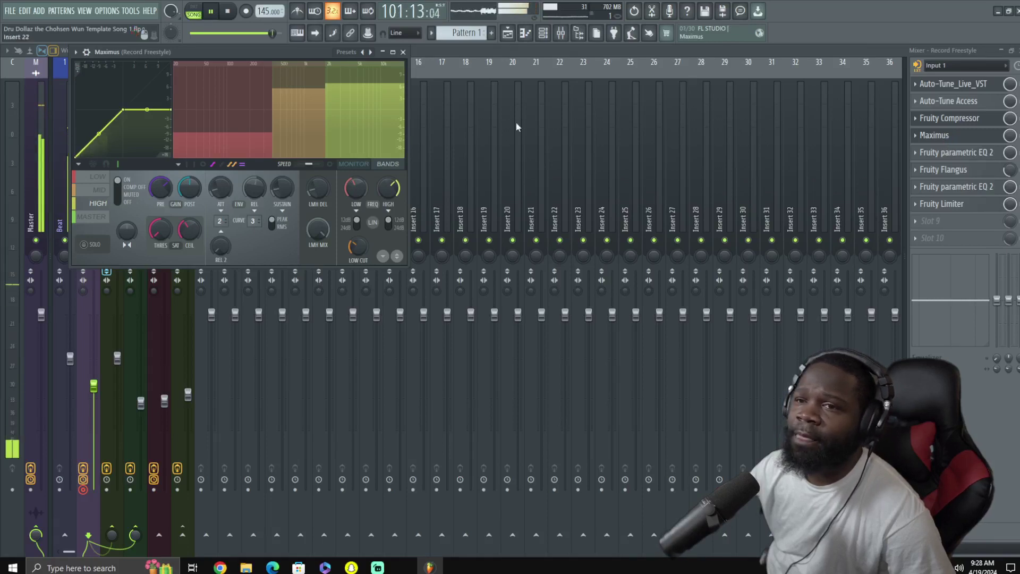
left_click(403, 52)
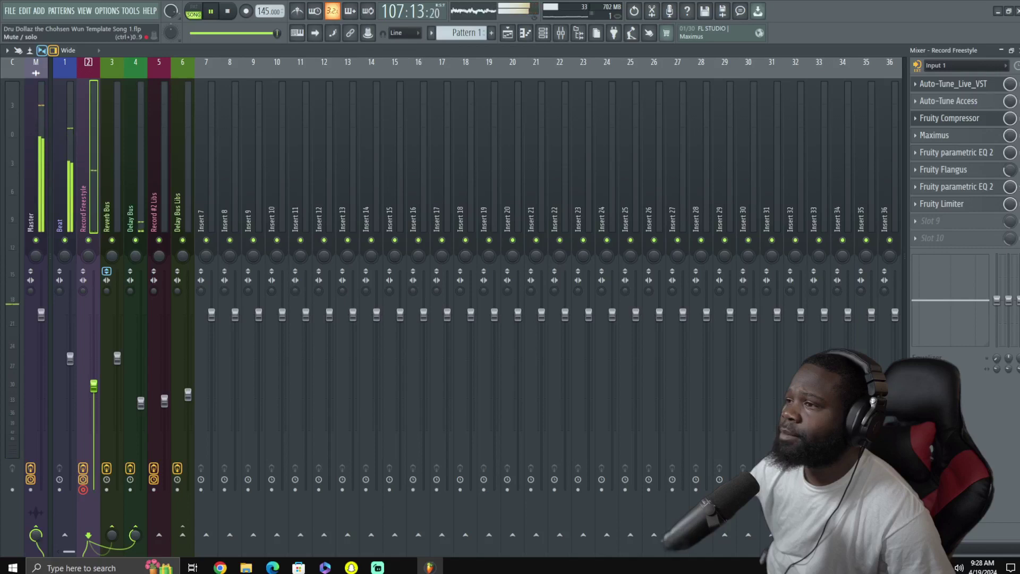
left_click(1002, 51)
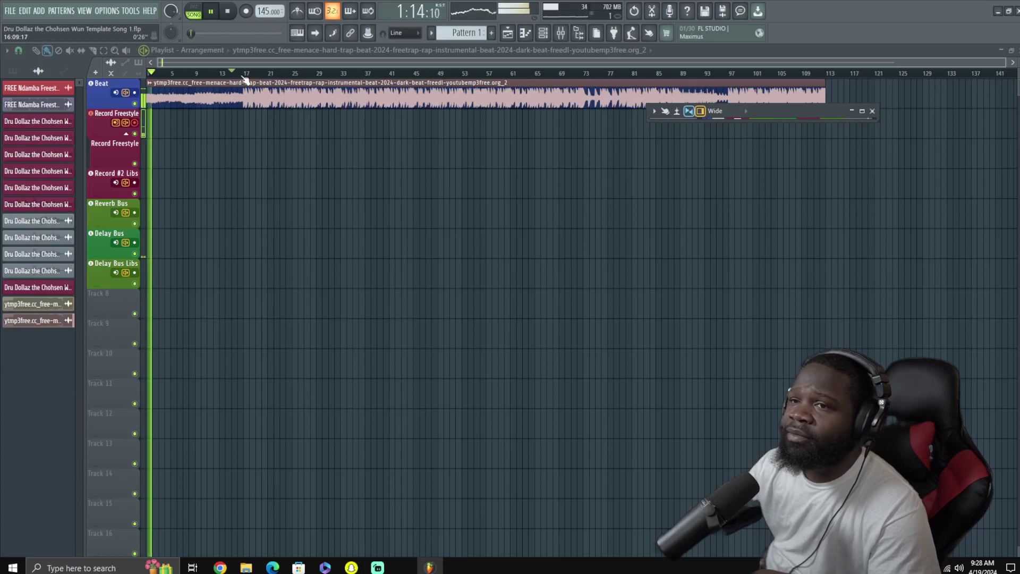
Record a vocal take over the whole beat on Record Freestyle, capturing audio into the playlist as an audio clip
left_click(246, 11)
left_click(513, 316)
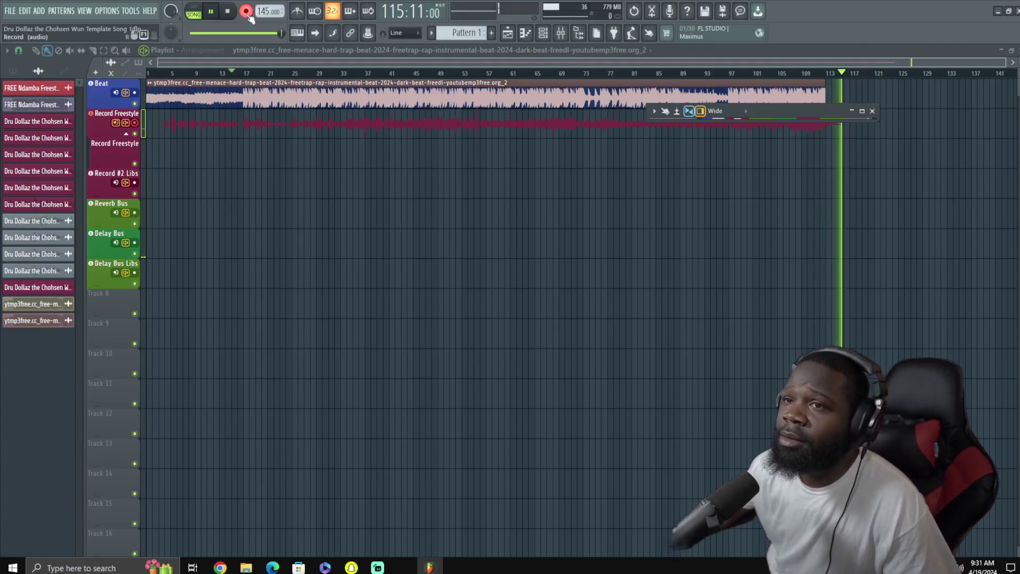
left_click(229, 13)
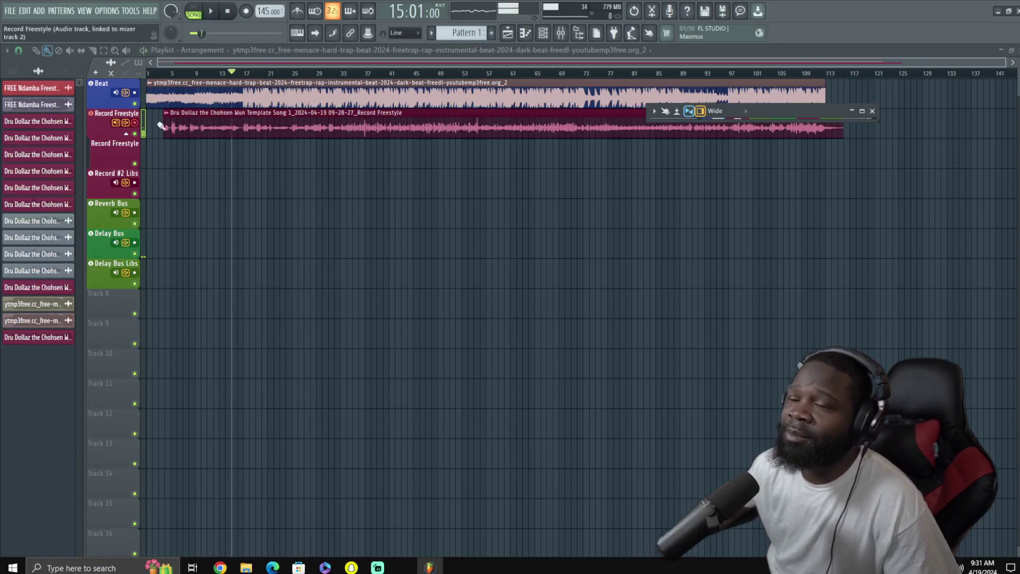
Arm the Record #2 Libs track and start recording audio clips into the playlist from bar 15
left_click(874, 112)
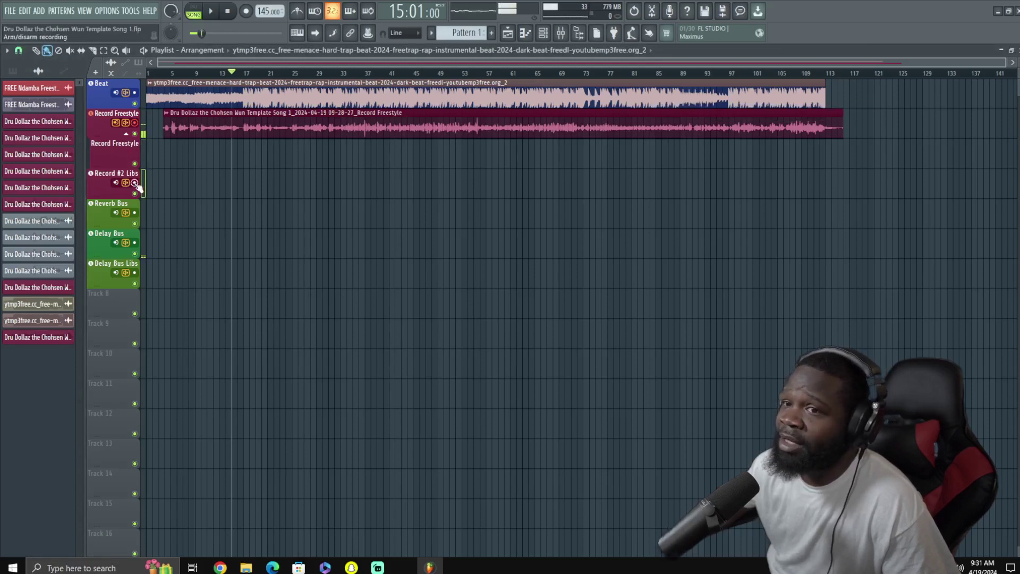
left_click(246, 11)
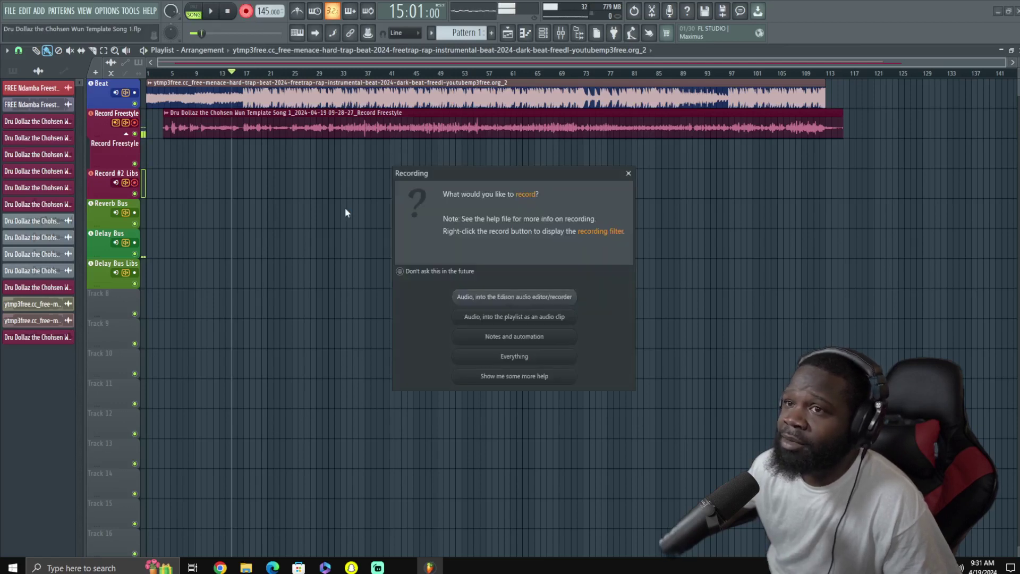
left_click(479, 318)
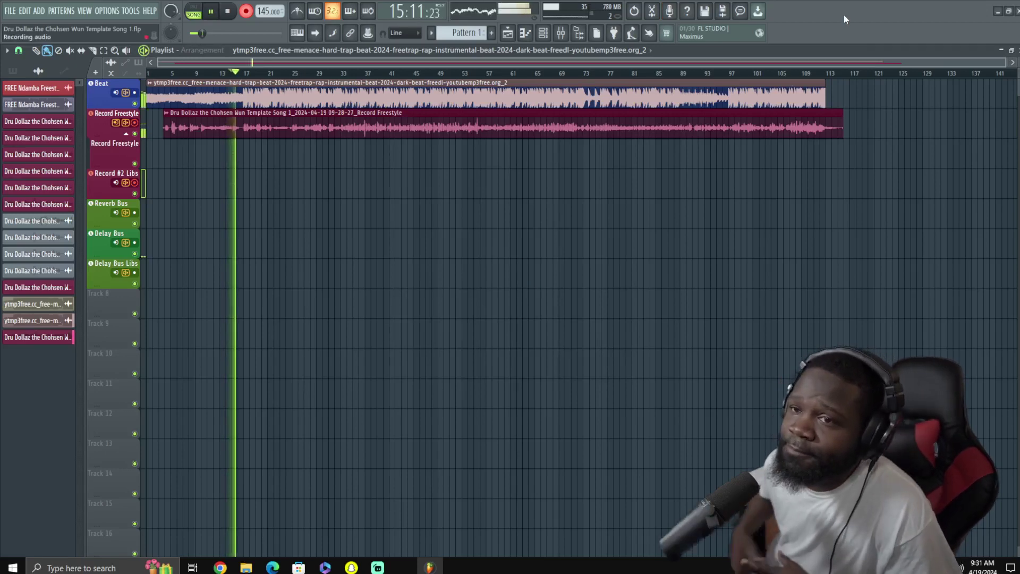
Raise the Record Freestyle fader to about -6 dB and the Record #2 Libs fader to -11.9 dB, returning to the playlist
left_click(560, 34)
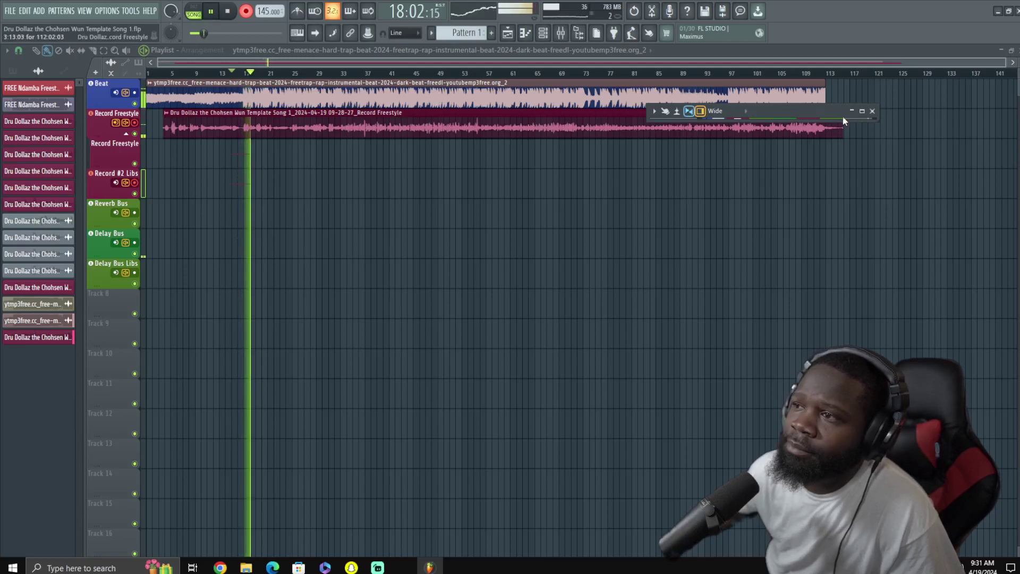
left_click(865, 111)
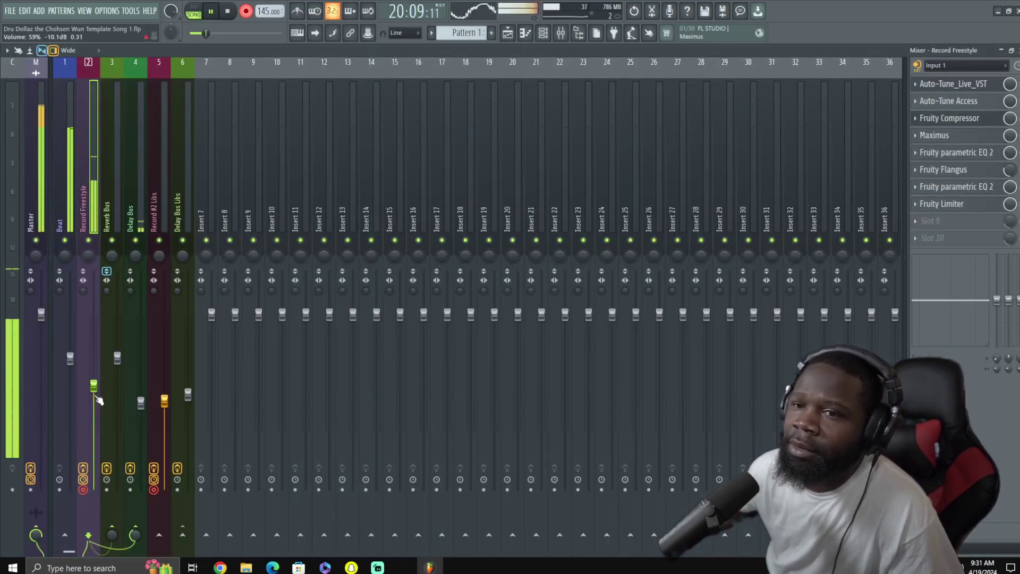
left_click_drag(94, 386, 93, 361)
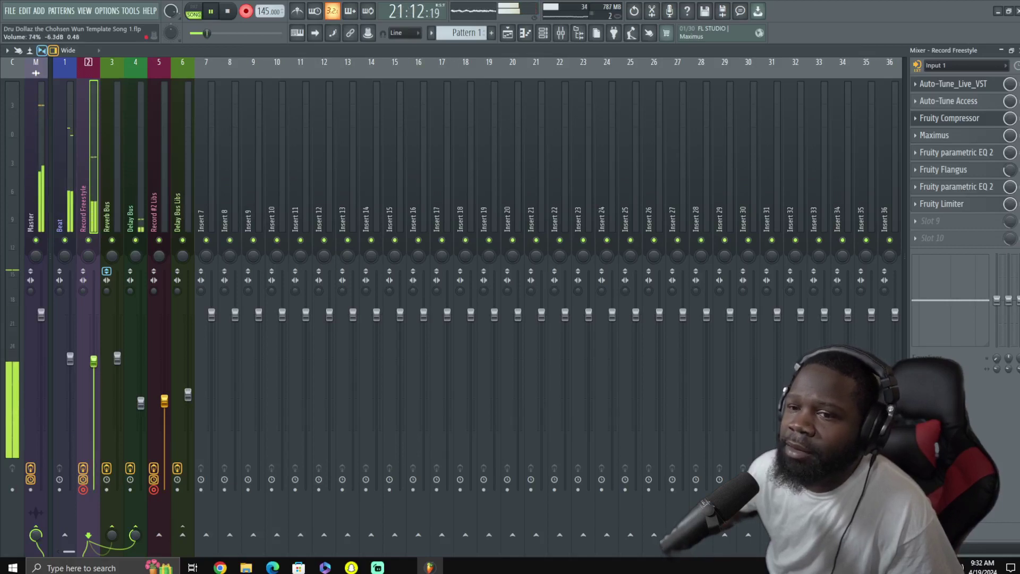
left_click_drag(164, 401, 164, 396)
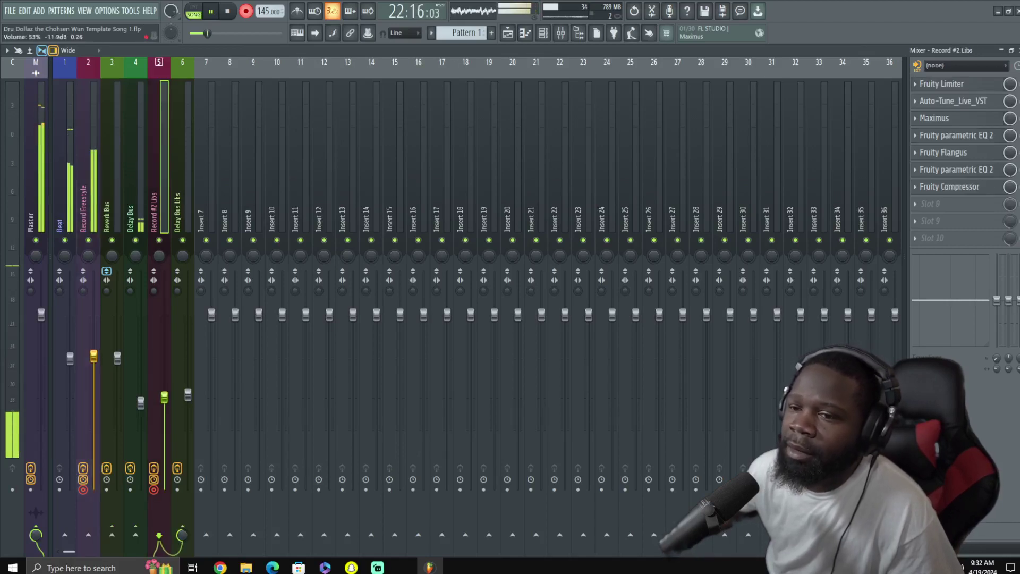
left_click(1001, 51)
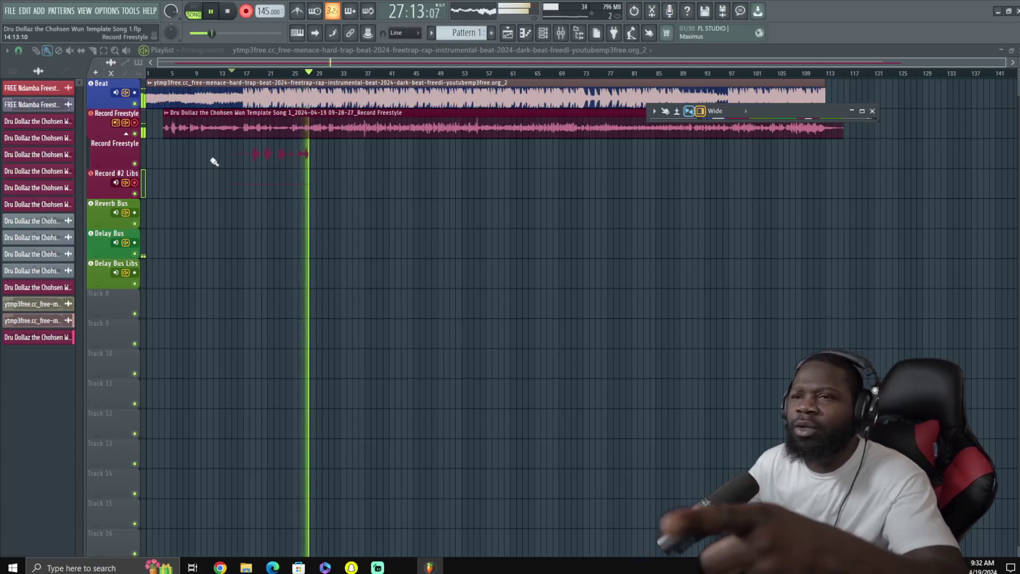
Stop the recording and delete the two short new clips on the second Record Freestyle lane and Record #2 Libs
key("space")
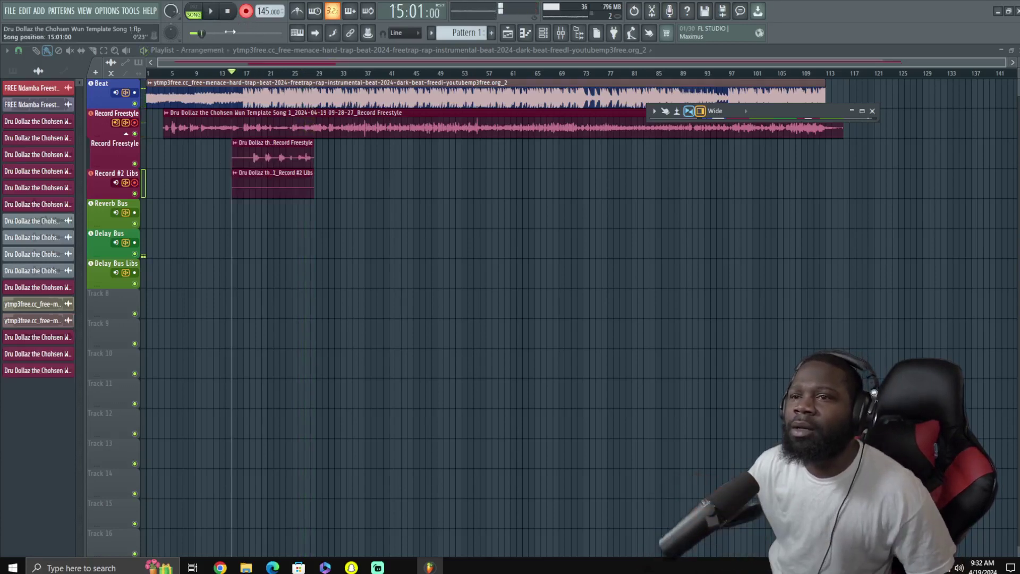
right_click(266, 182)
right_click(267, 163)
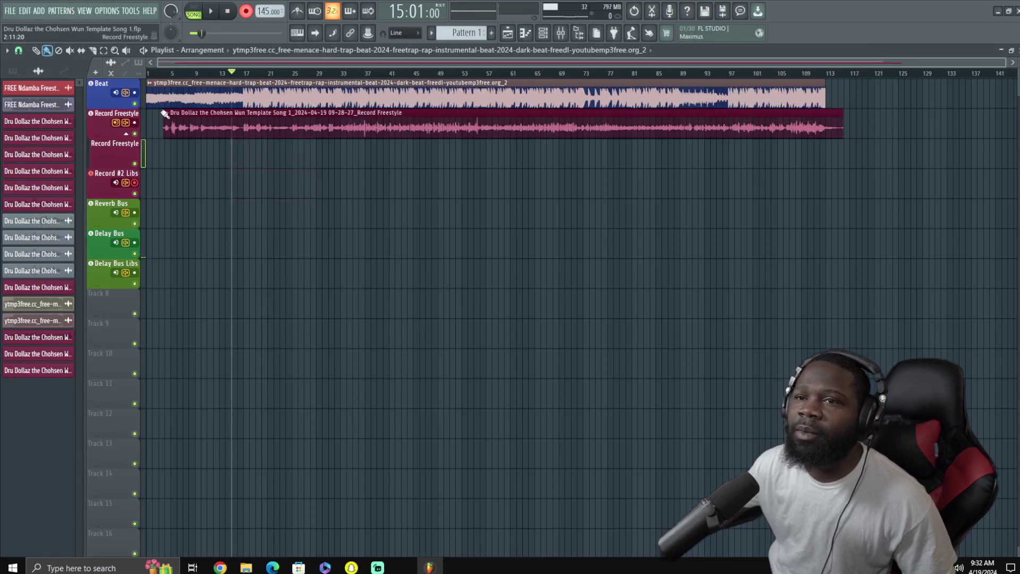
In the mixer, set the audio input of the Record #2 Libs track to the mono Input 1
left_click(171, 73)
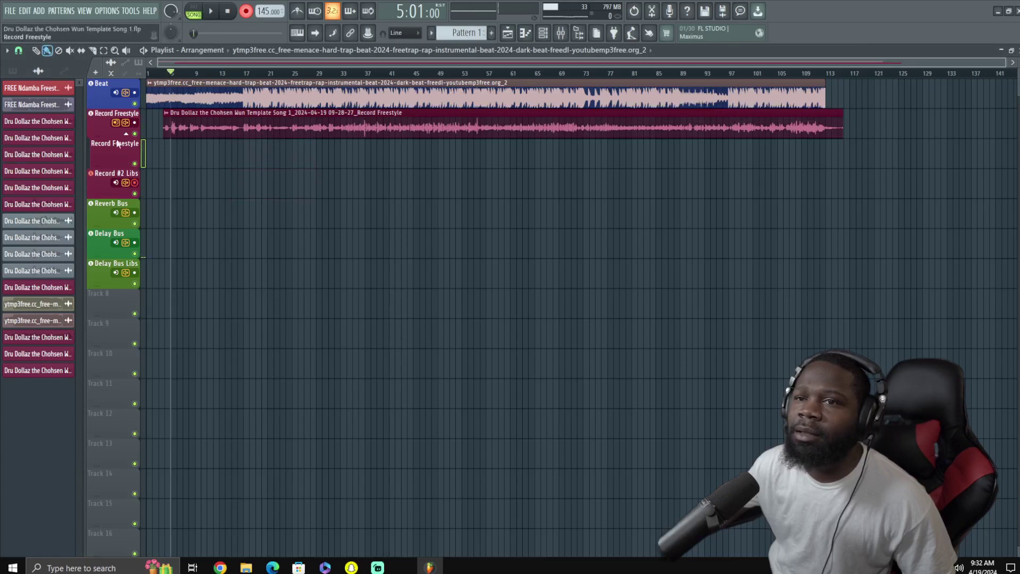
left_click(563, 34)
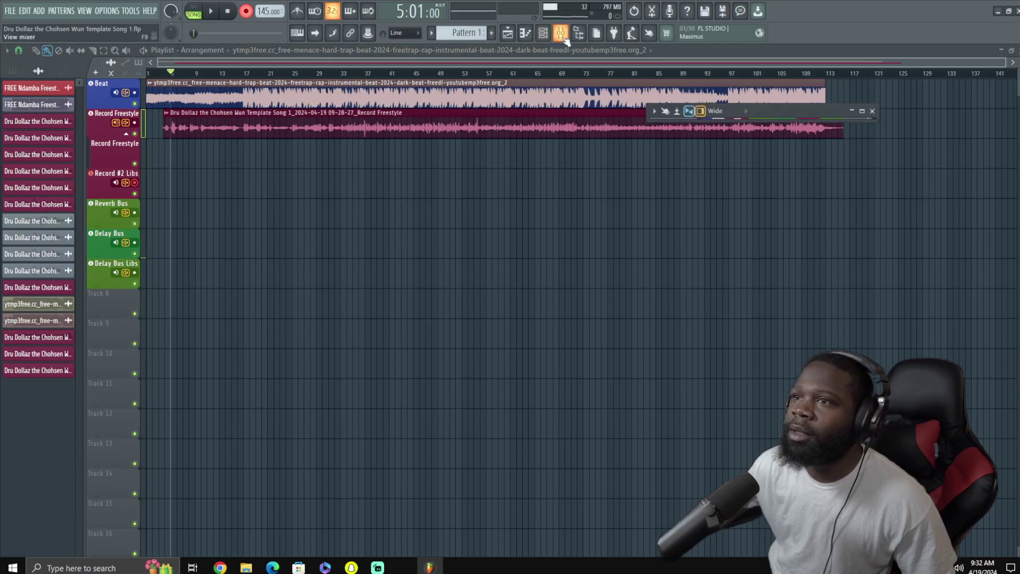
left_click(862, 112)
left_click(155, 213)
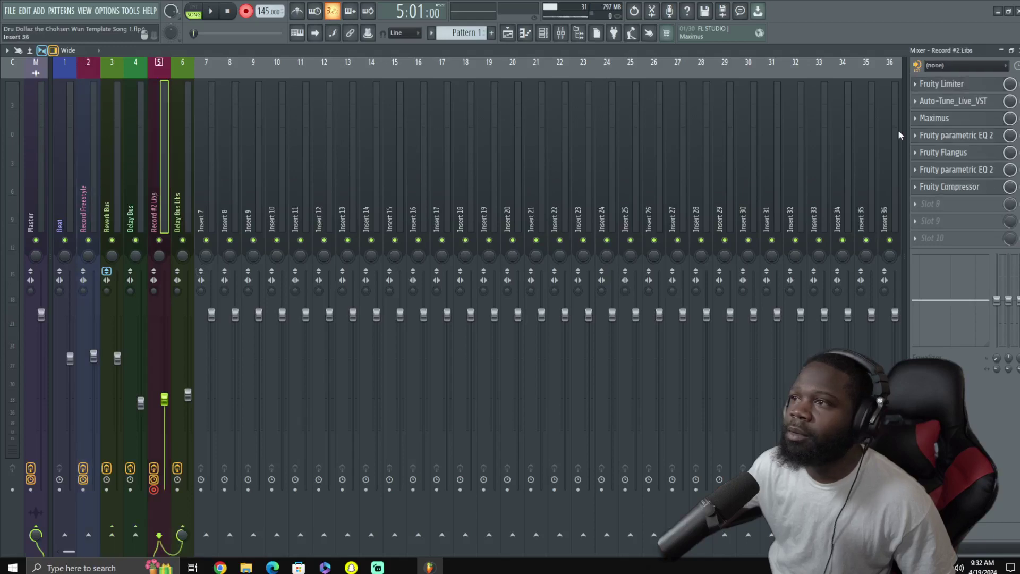
left_click(937, 74)
left_click(951, 119)
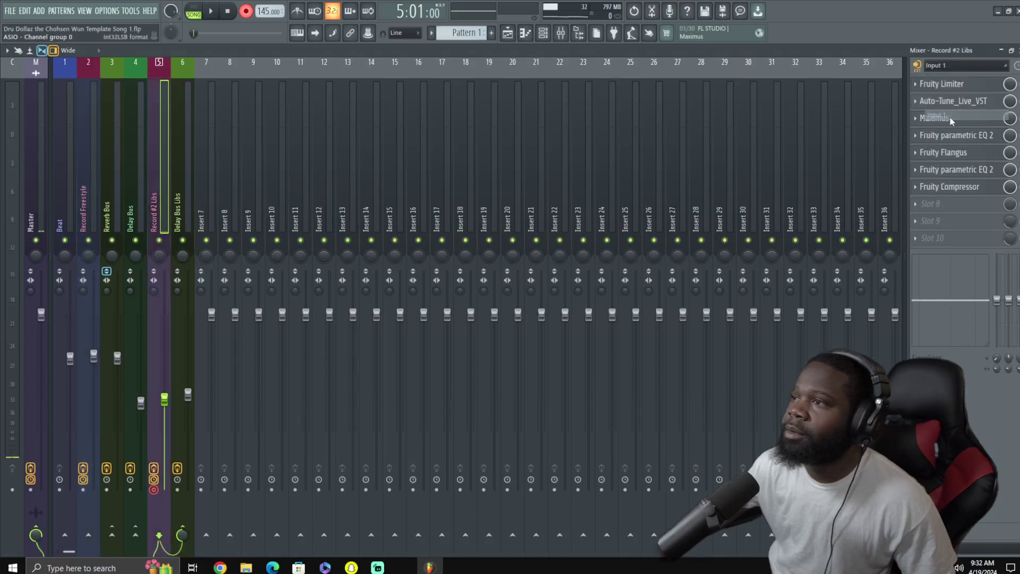
Set the audio input of the Record Freestyle mixer track to (none) and return to the playlist
left_click(81, 148)
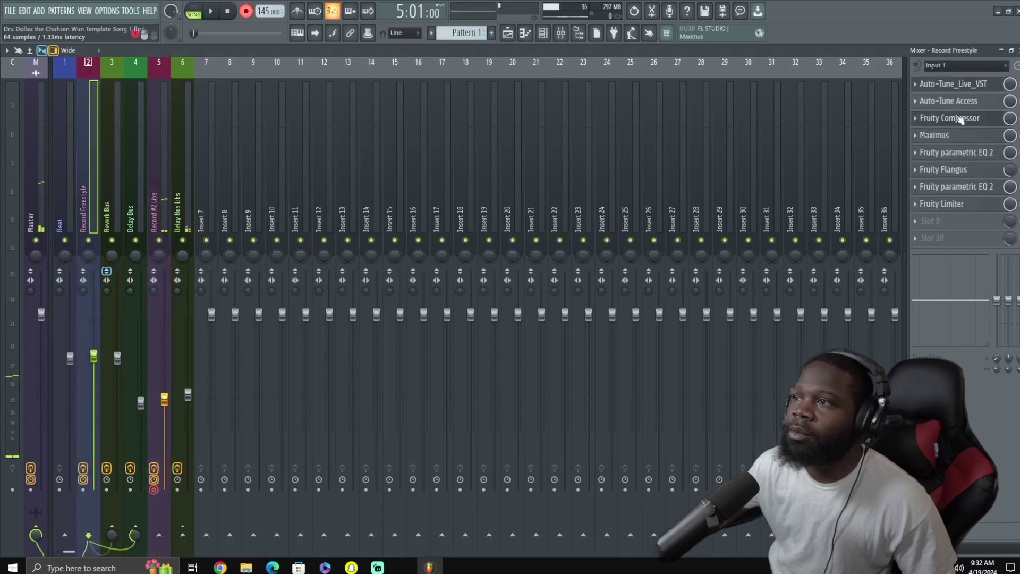
left_click(959, 68)
left_click(958, 154)
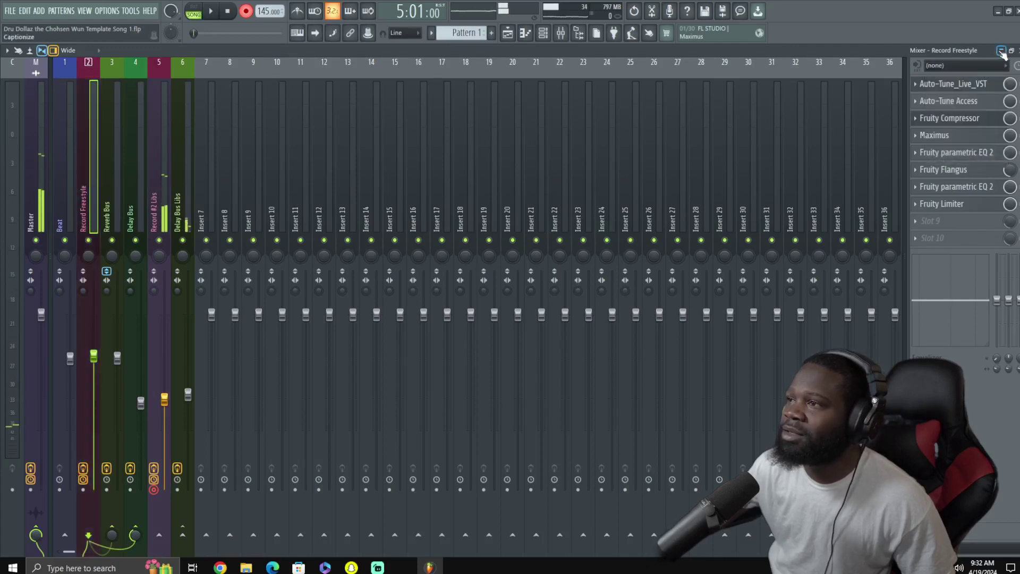
left_click(1001, 51)
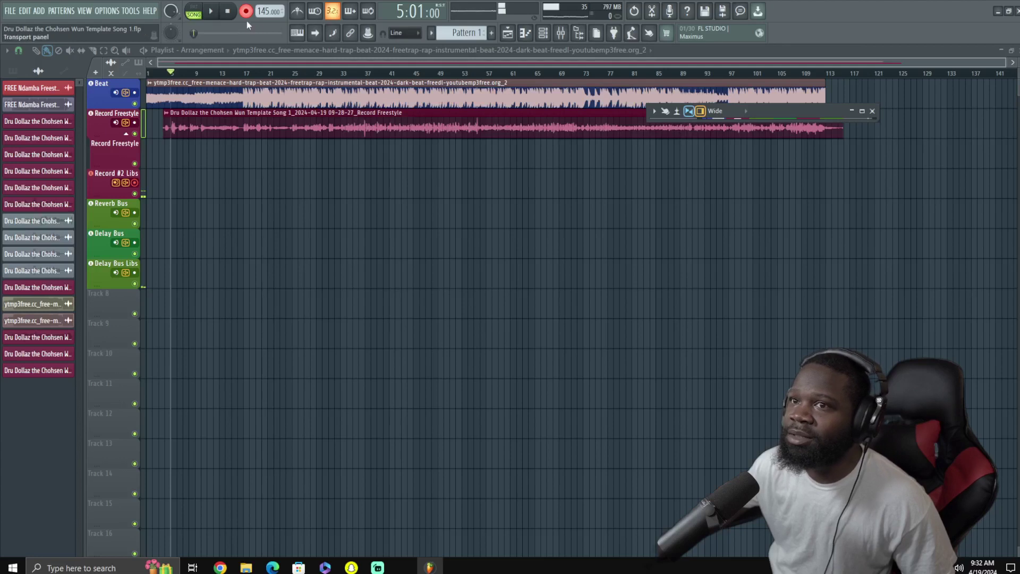
Record an ad-lib take over the whole beat on Record #2 Libs from bar 1, ending with recording off and the track disarmed
left_click(232, 15)
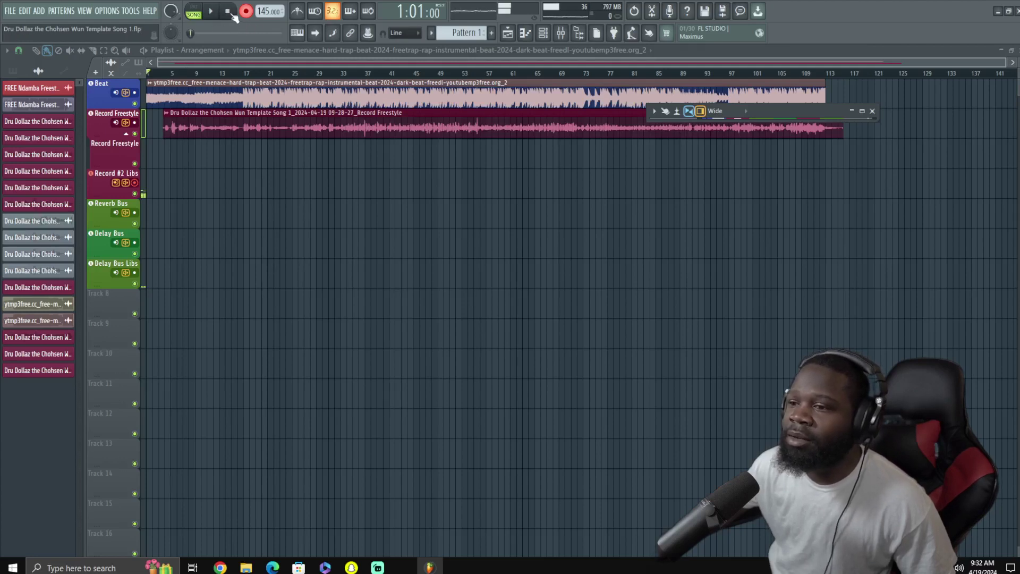
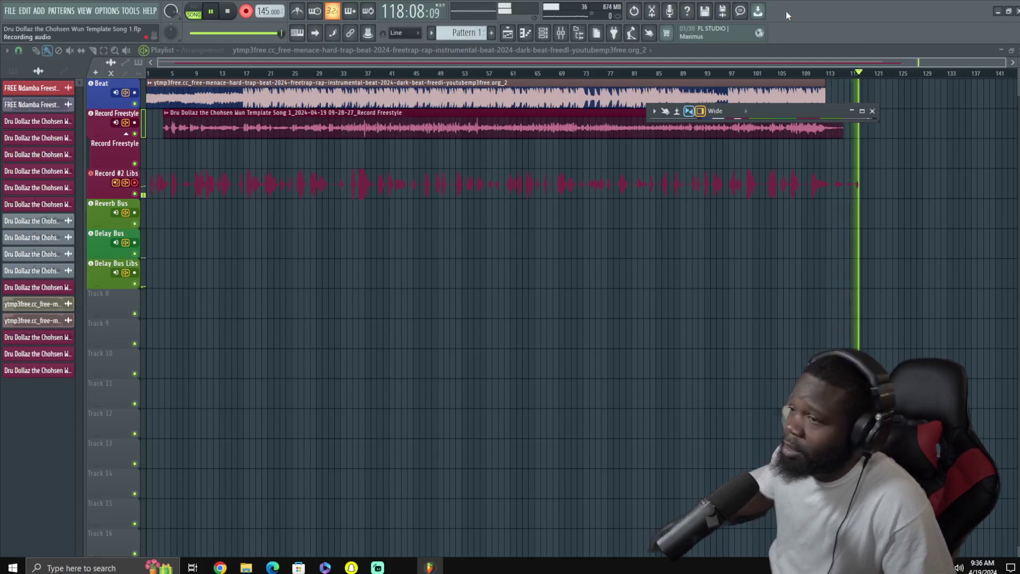
key("space")
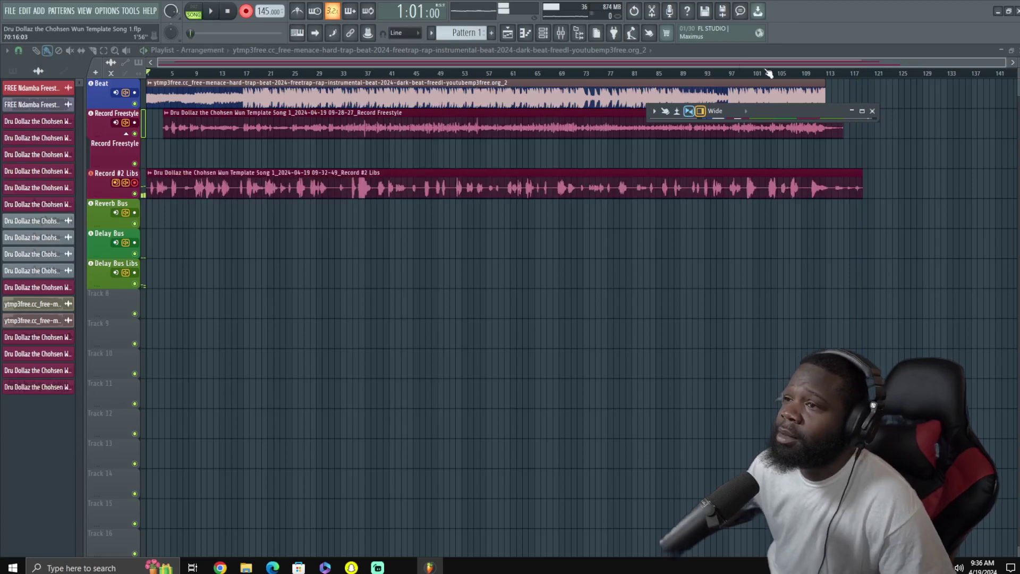
left_click(853, 111)
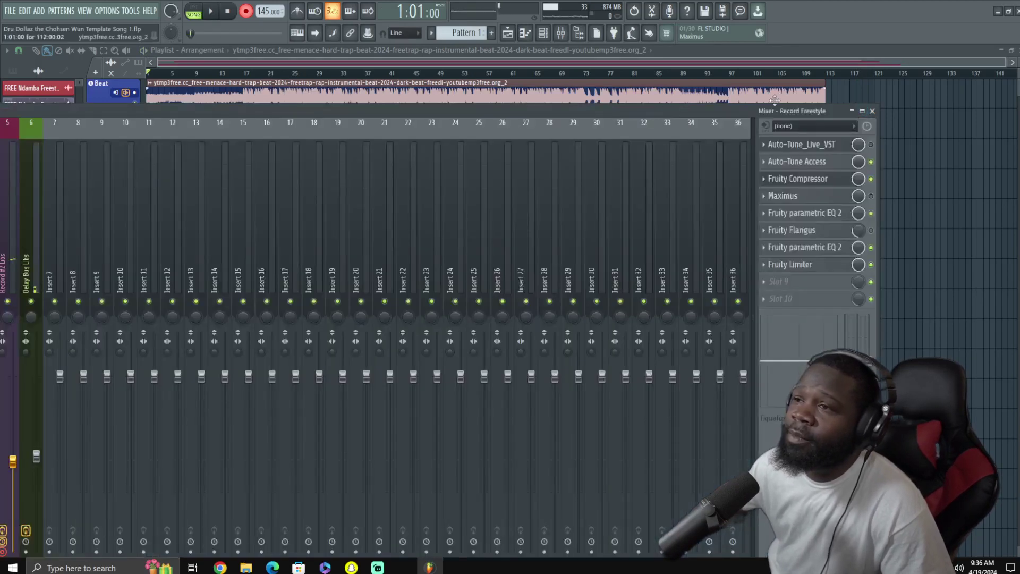
left_click(862, 112)
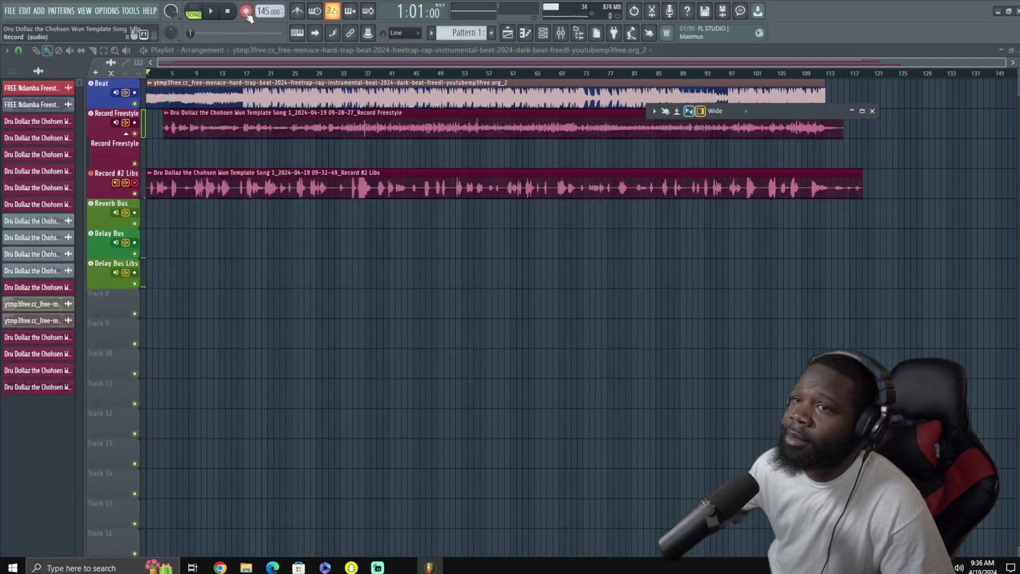
left_click(134, 182)
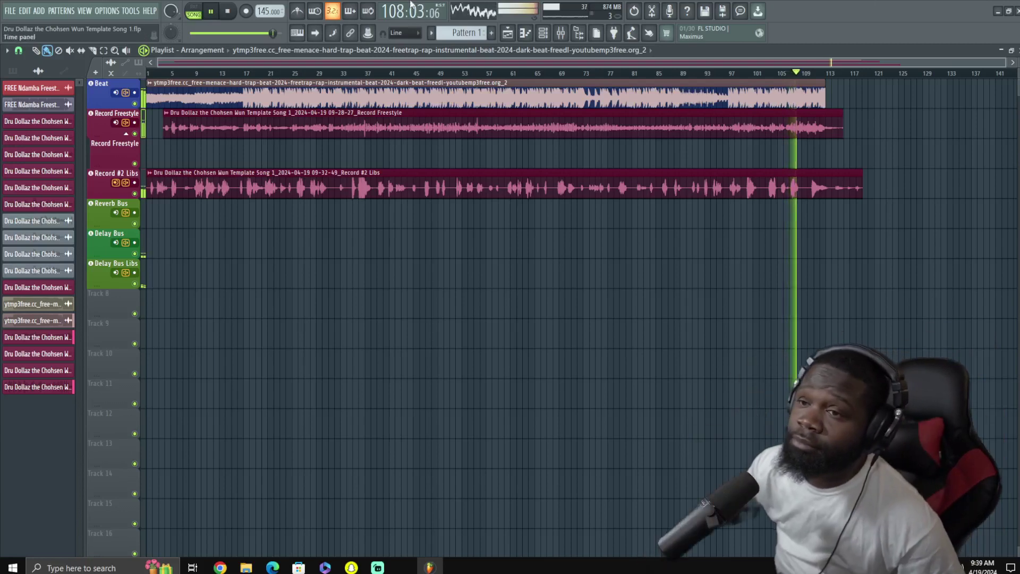
Delete the Record #2 Libs and Record Freestyle vocal clips from the playlist and arm the Record Freestyle track
right_click(322, 186)
right_click(316, 130)
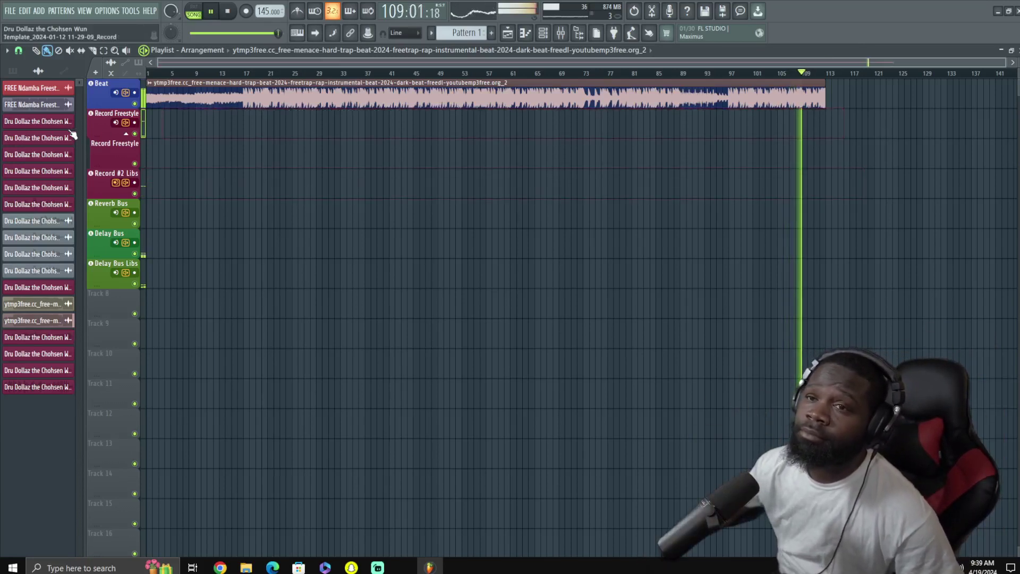
left_click(138, 123)
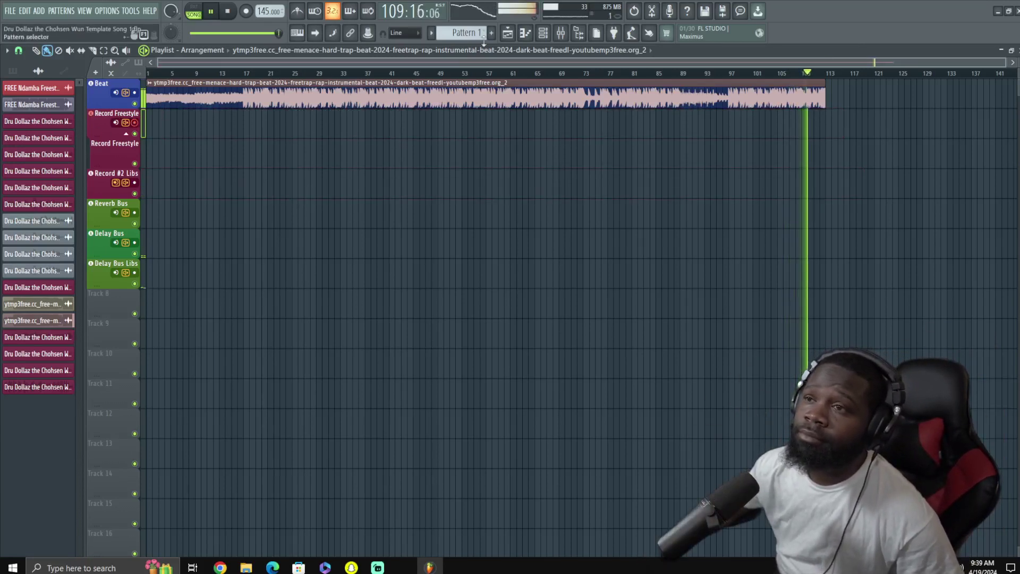
In the mixer, set the Record Freestyle audio input to mono Input 1 and the Record #2 Libs input to (none)
left_click(567, 39)
left_click(863, 111)
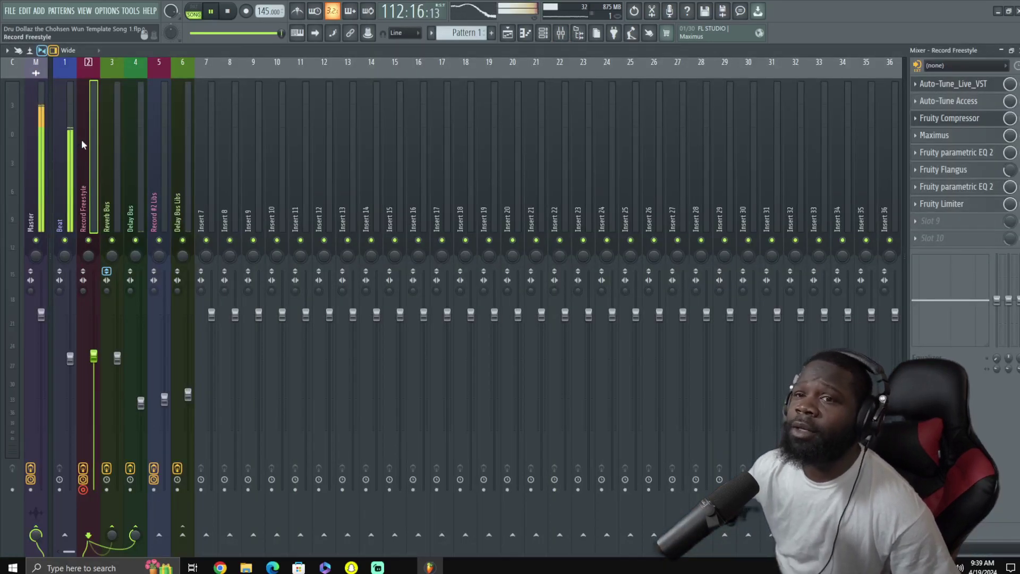
left_click(957, 66)
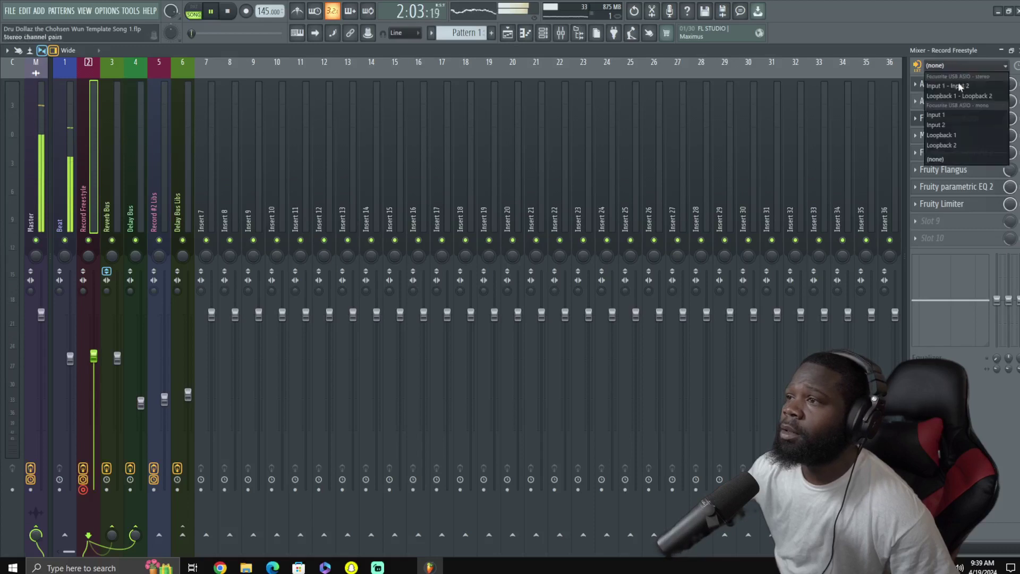
left_click(945, 116)
left_click(154, 100)
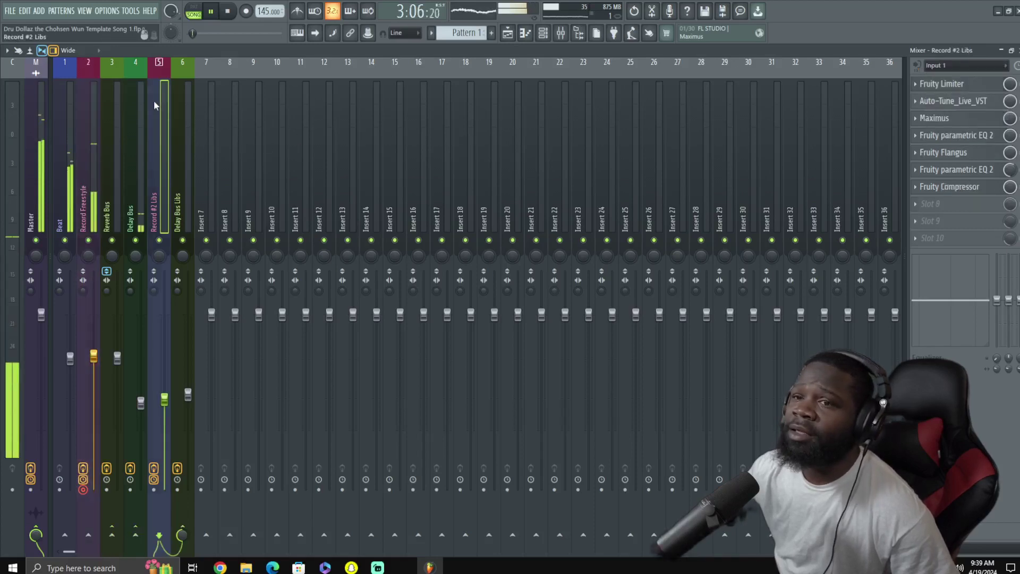
left_click(980, 68)
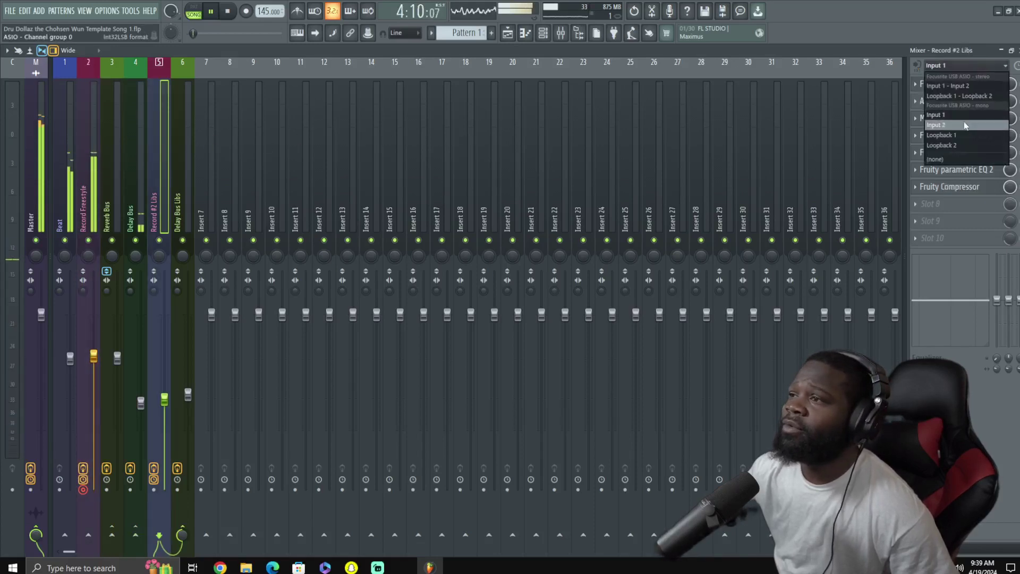
left_click(957, 159)
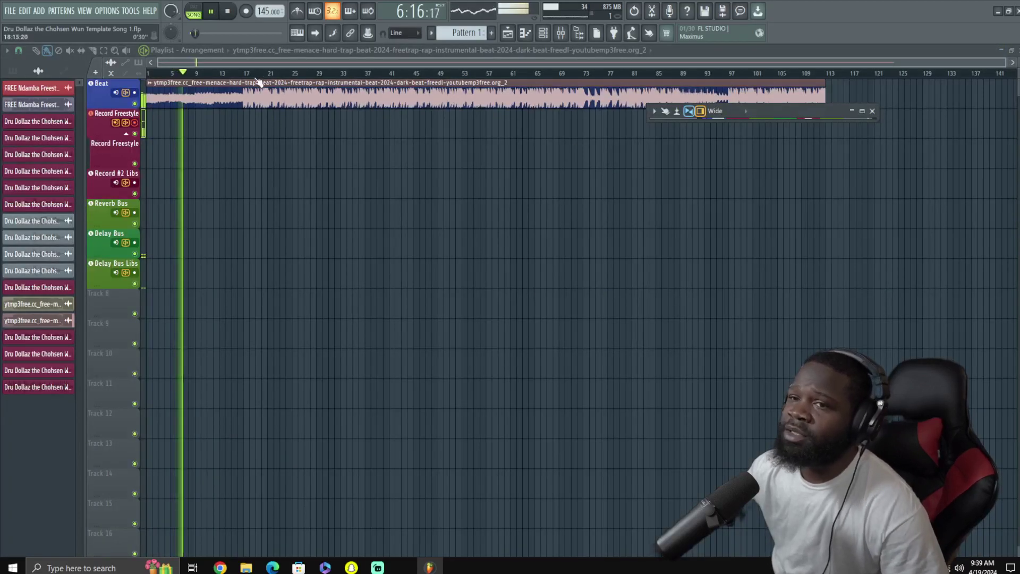
Record a vocal take from bar 8 to about bar 72 into the playlist as an audio clip, using Input 1 for the added track
key("r")
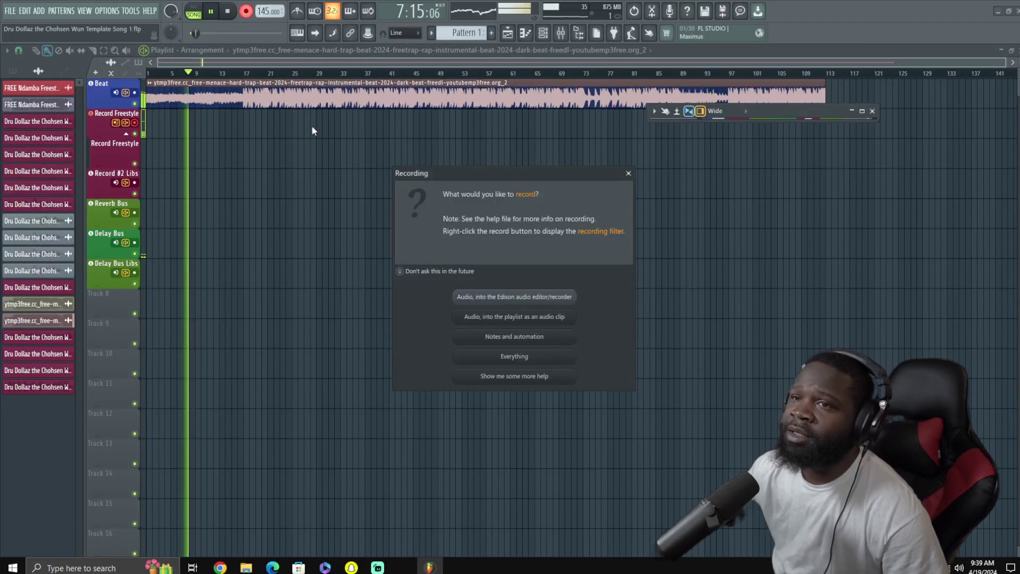
left_click(482, 316)
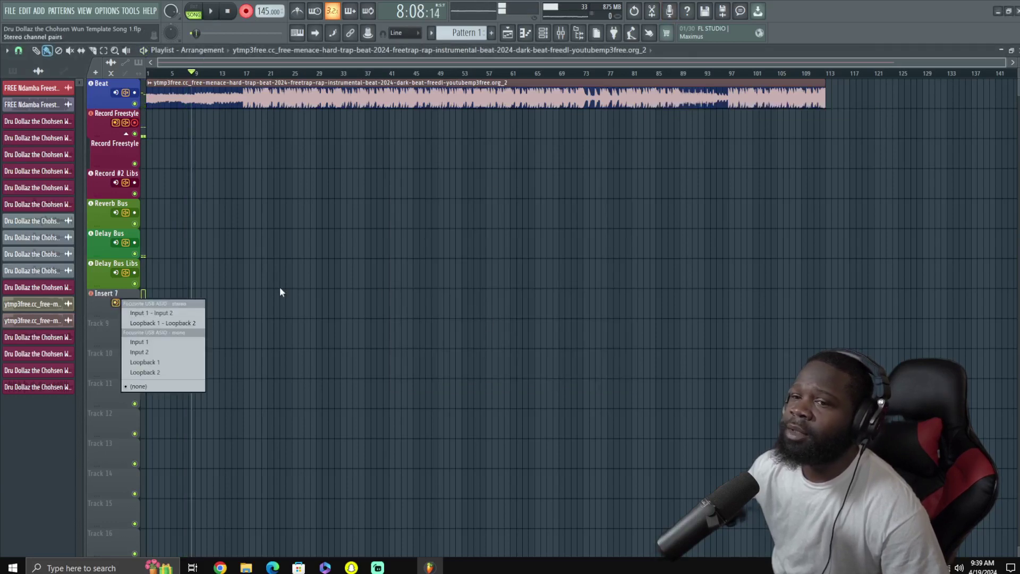
left_click(162, 342)
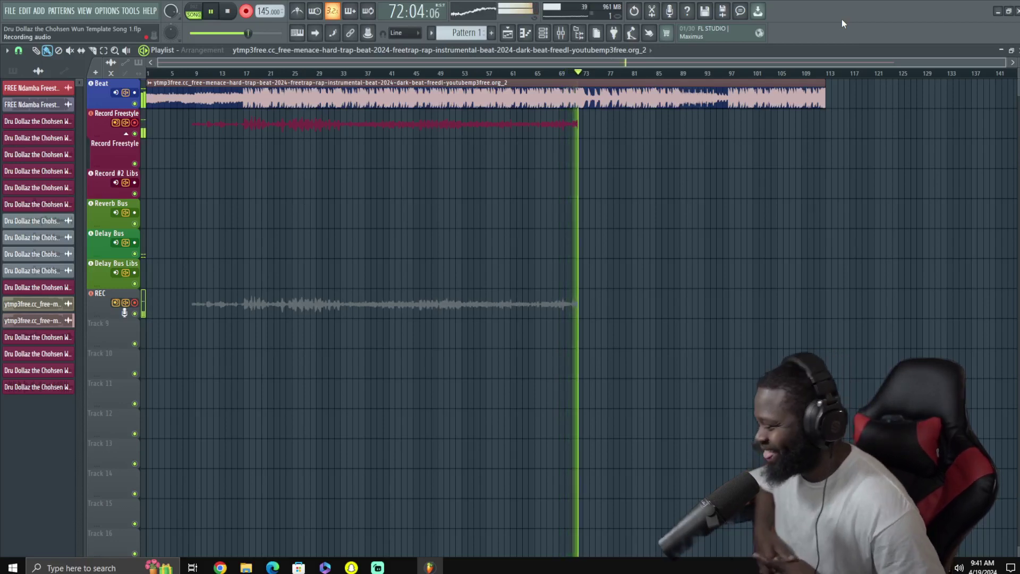
key("space")
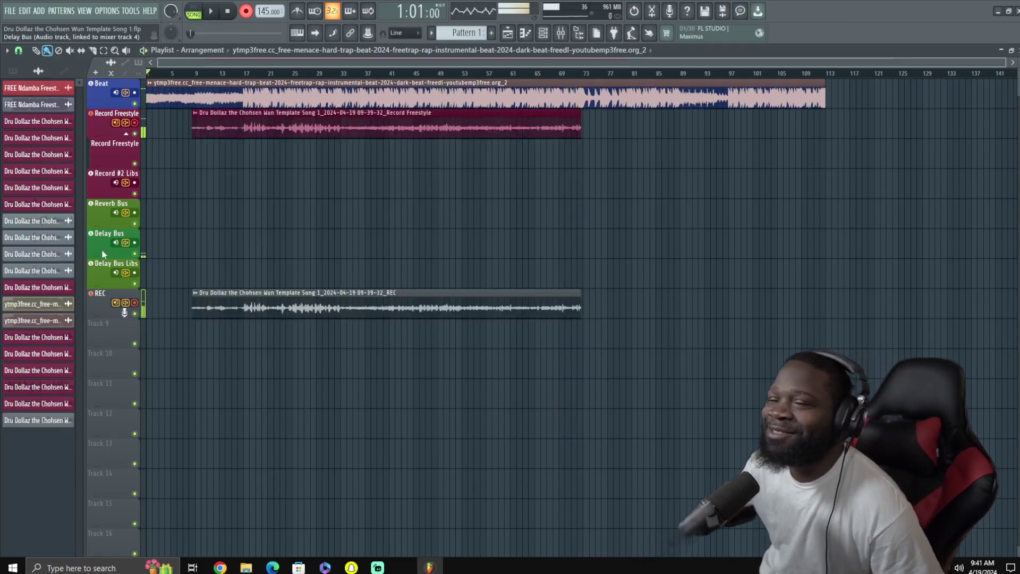
Delete the extra clip on the REC track, and delete the Record Freestyle take after playing it back
right_click(285, 310)
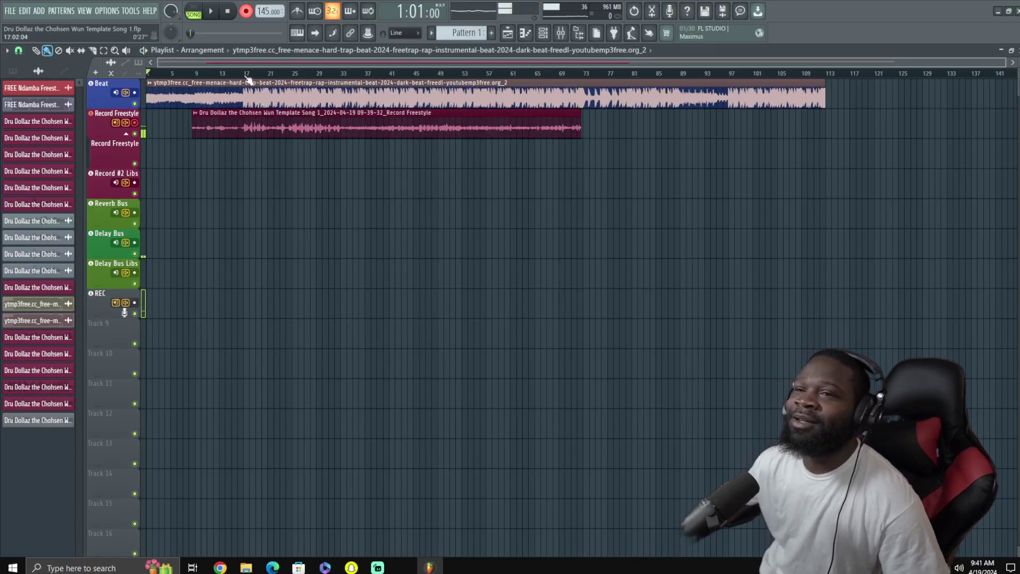
left_click(211, 16)
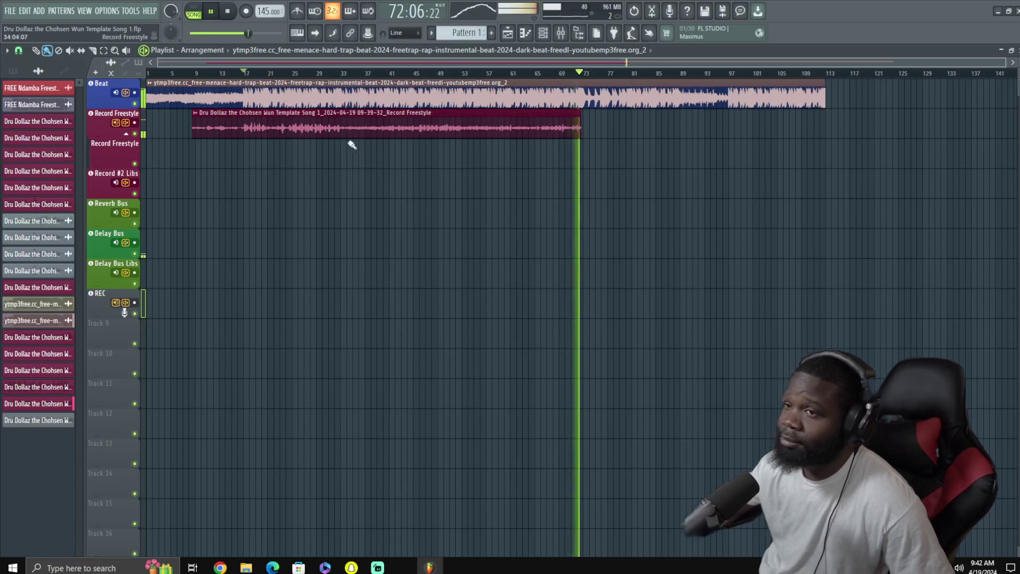
right_click(301, 133)
Arm Record Freestyle again and try to record audio into the playlist as an audio clip from bar 14
left_click(237, 77)
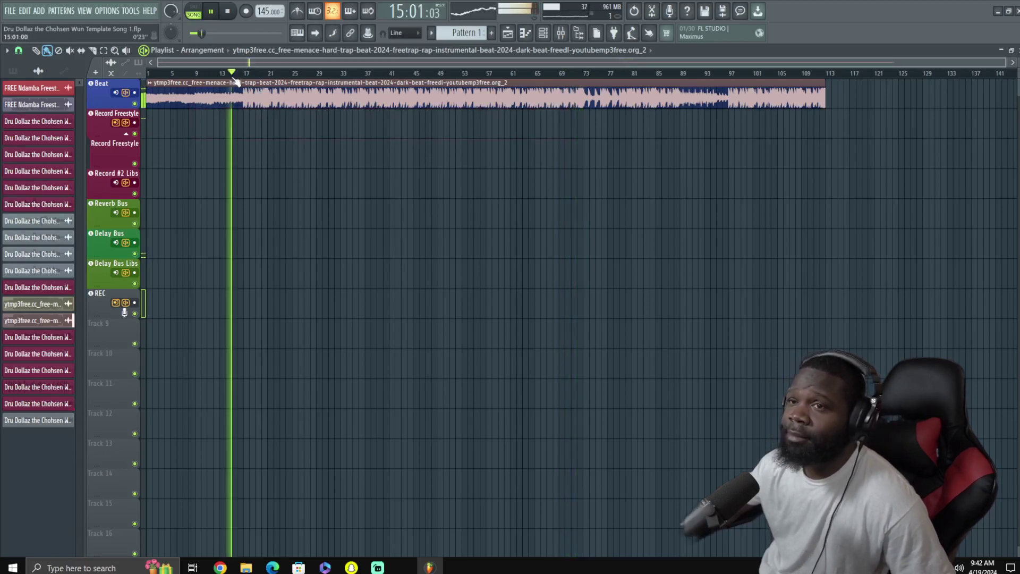
left_click(135, 123)
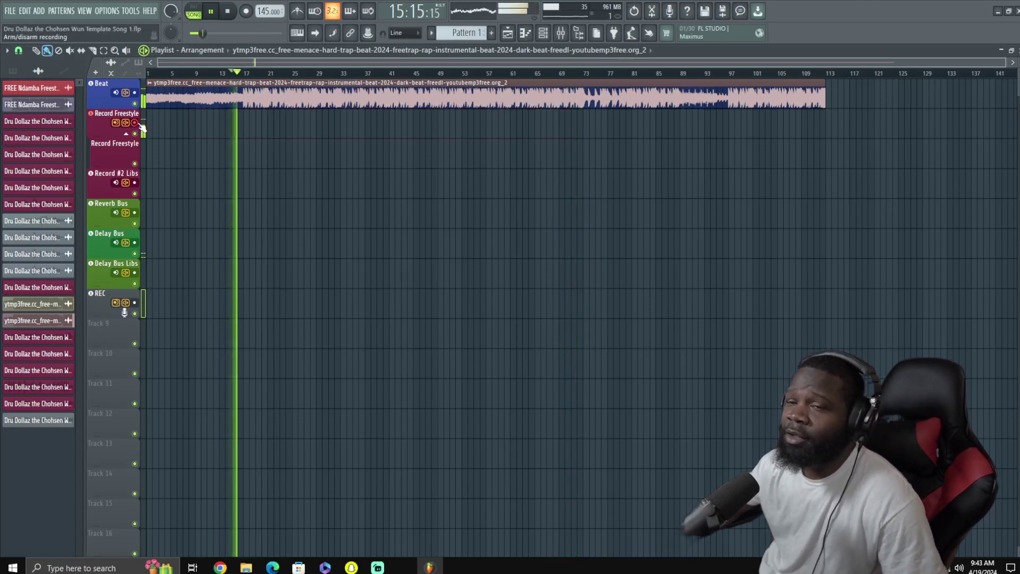
left_click(227, 74)
left_click(247, 12)
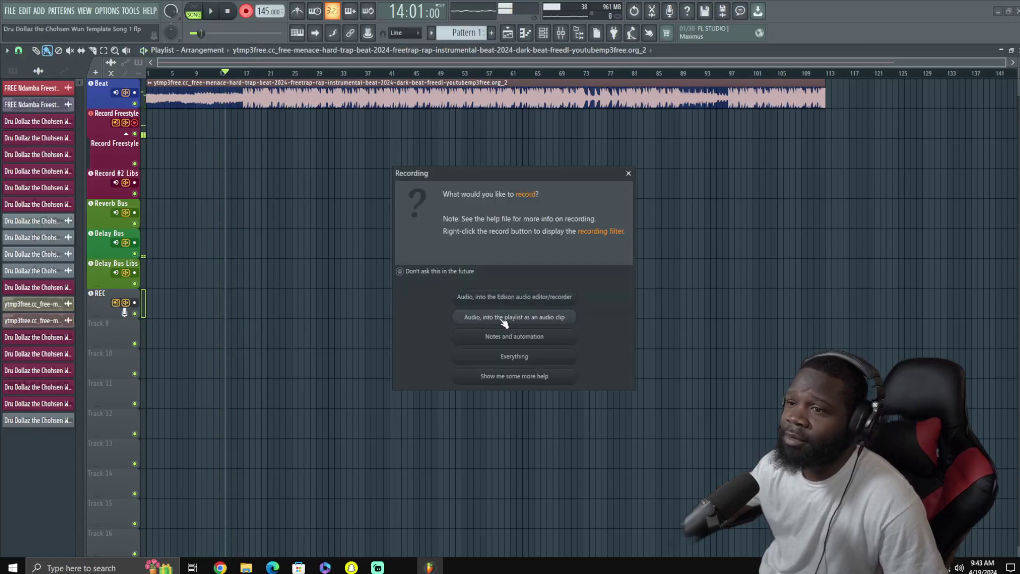
left_click(504, 321)
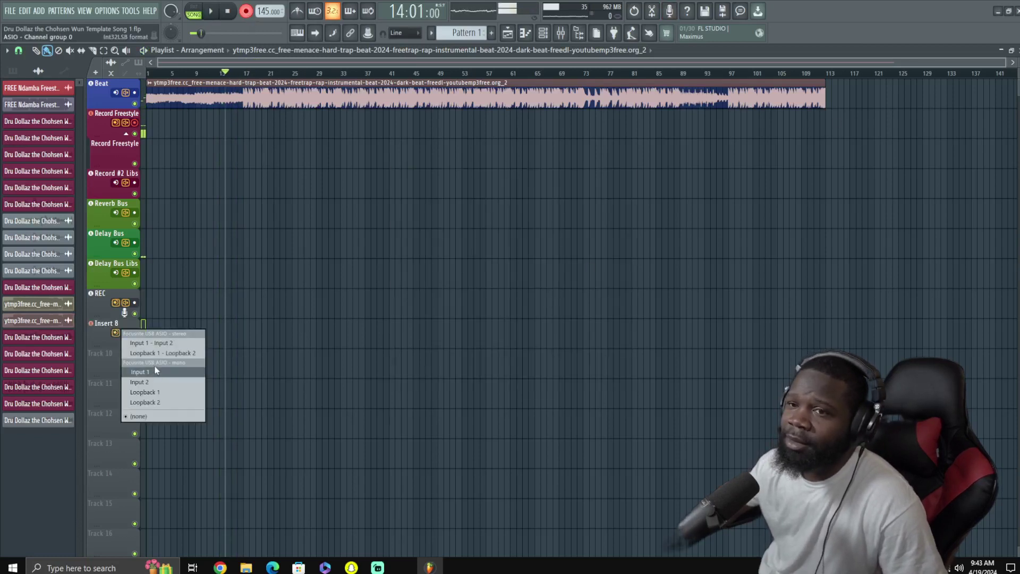
left_click(845, 36)
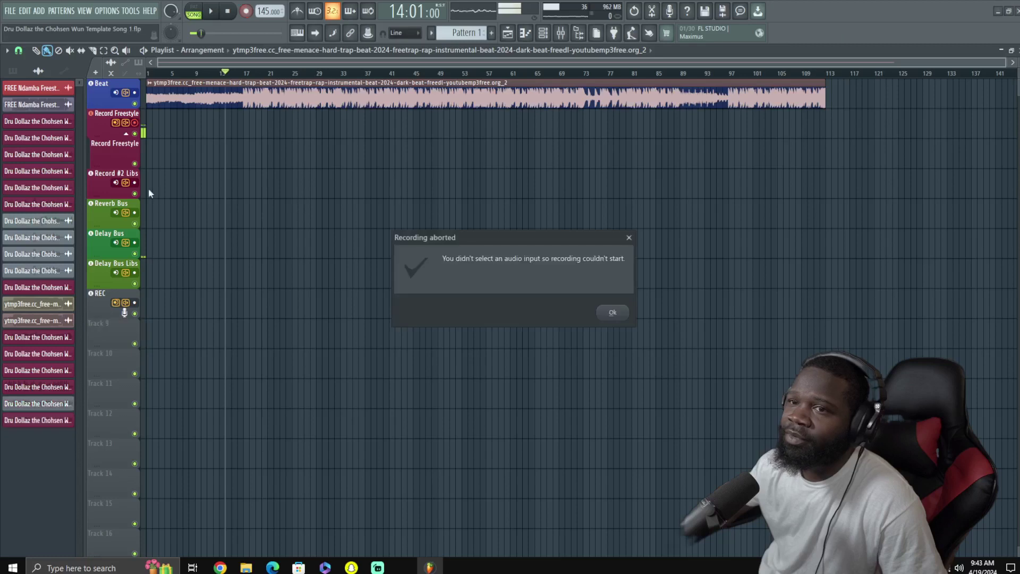
left_click(629, 237)
Delete the unneeded REC track from the playlist and confirm its removal
left_click(99, 126)
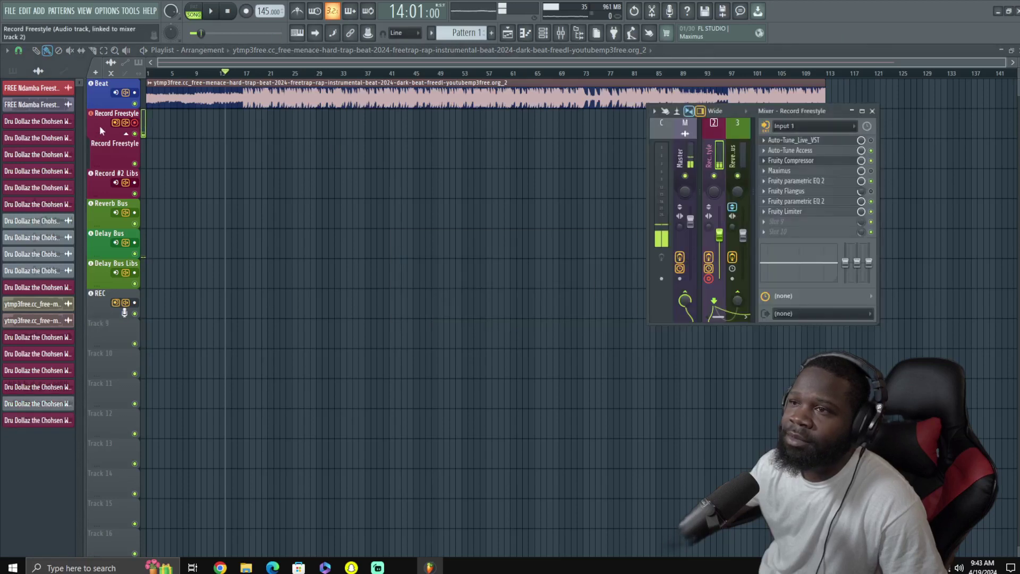
left_click(100, 301)
right_click(100, 302)
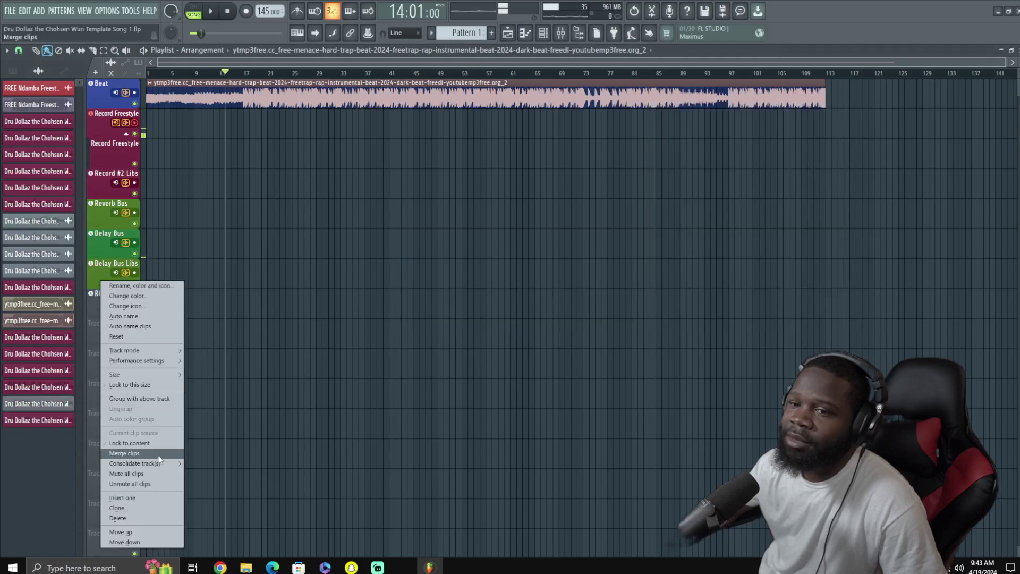
left_click(147, 519)
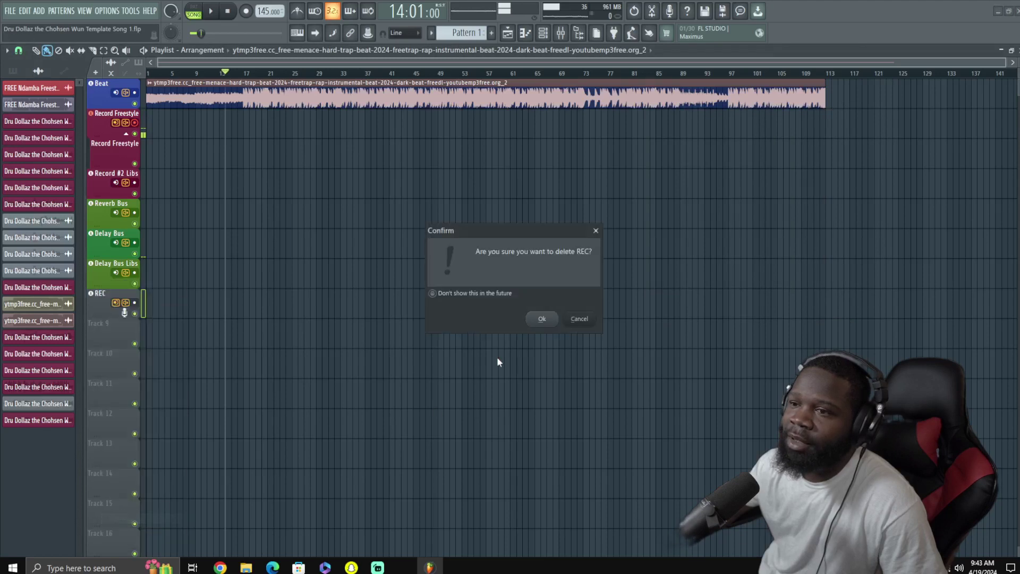
left_click(541, 320)
left_click(599, 337)
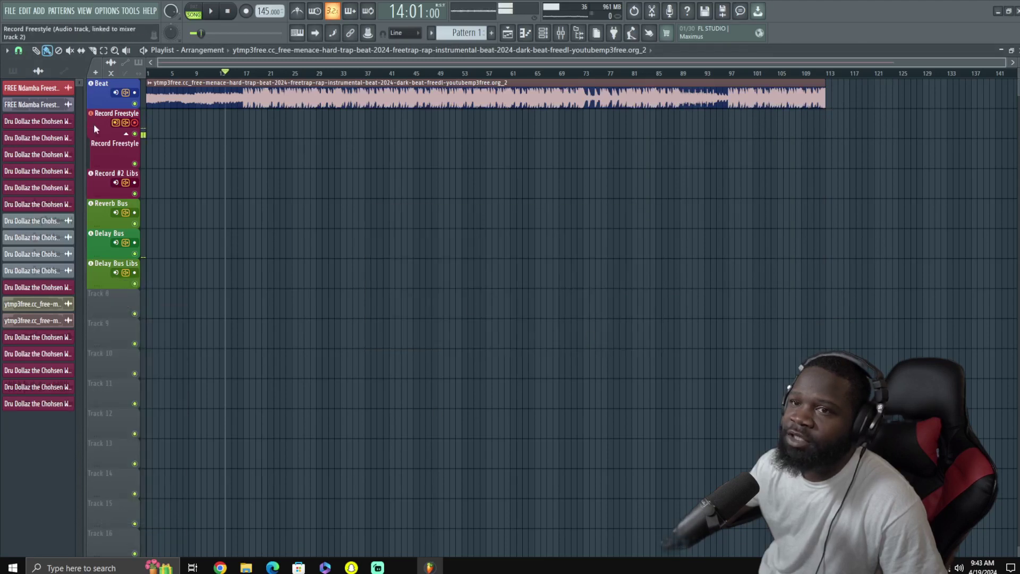
Widen the mixer, record a vocal take on Record Freestyle from bar 14 to about bar 113, and disarm the track
left_click(567, 36)
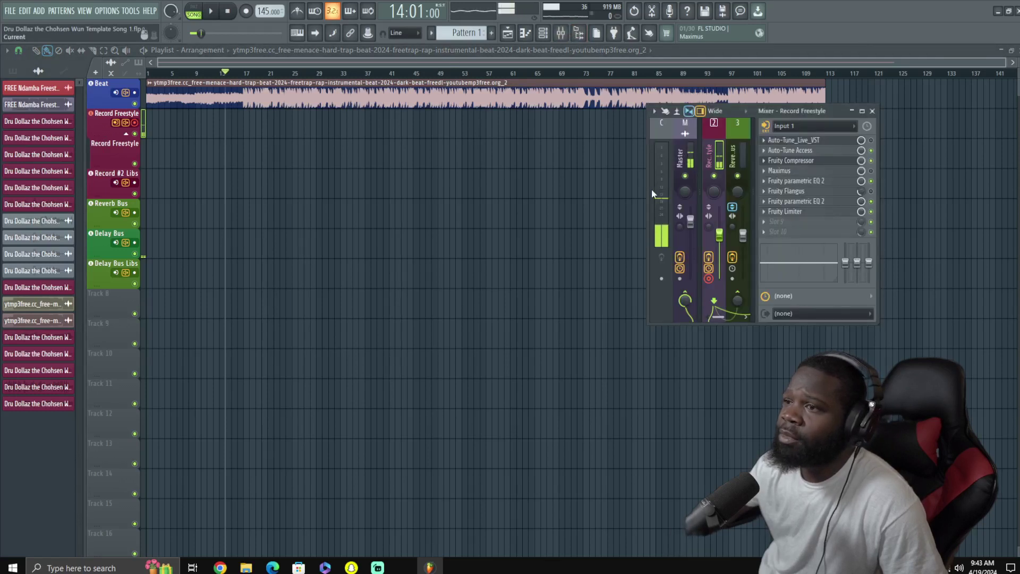
left_click_drag(652, 190, 465, 197)
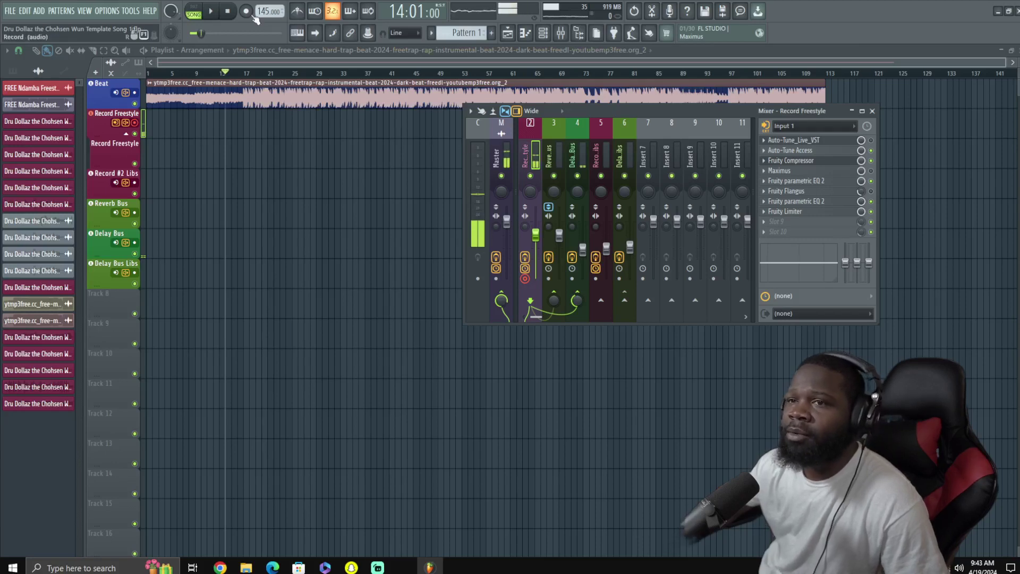
left_click(251, 15)
left_click(476, 317)
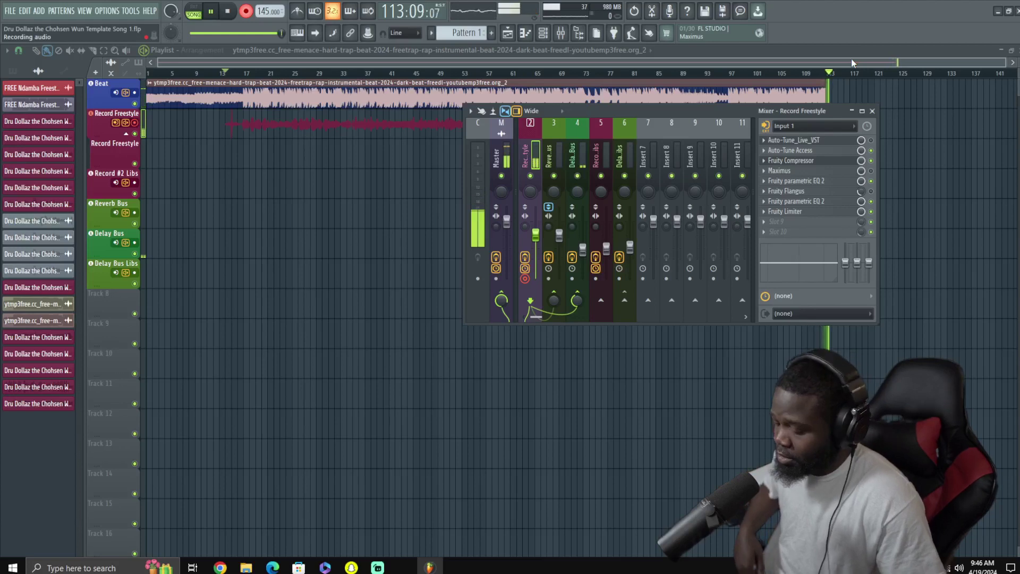
key("space")
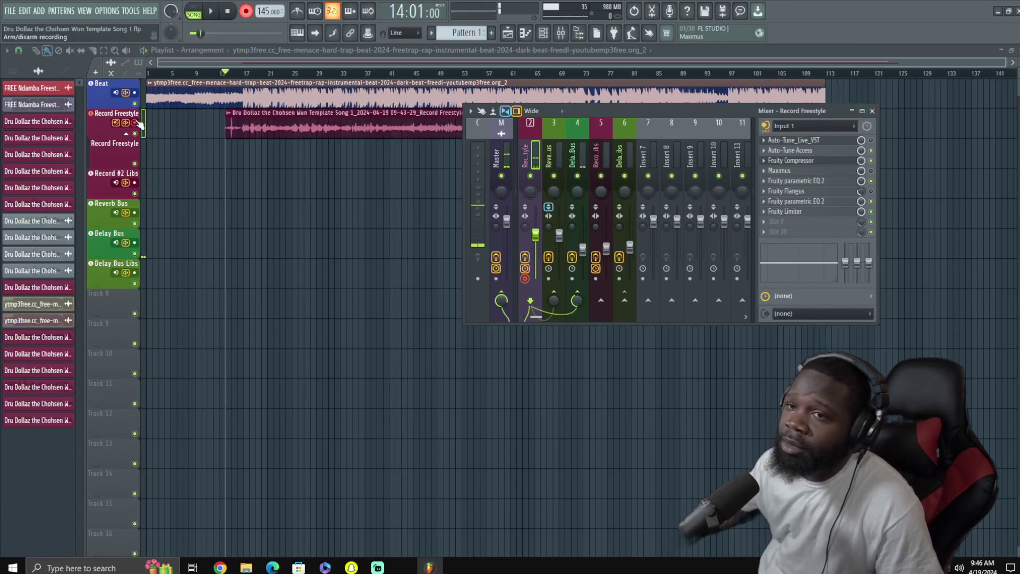
left_click(135, 123)
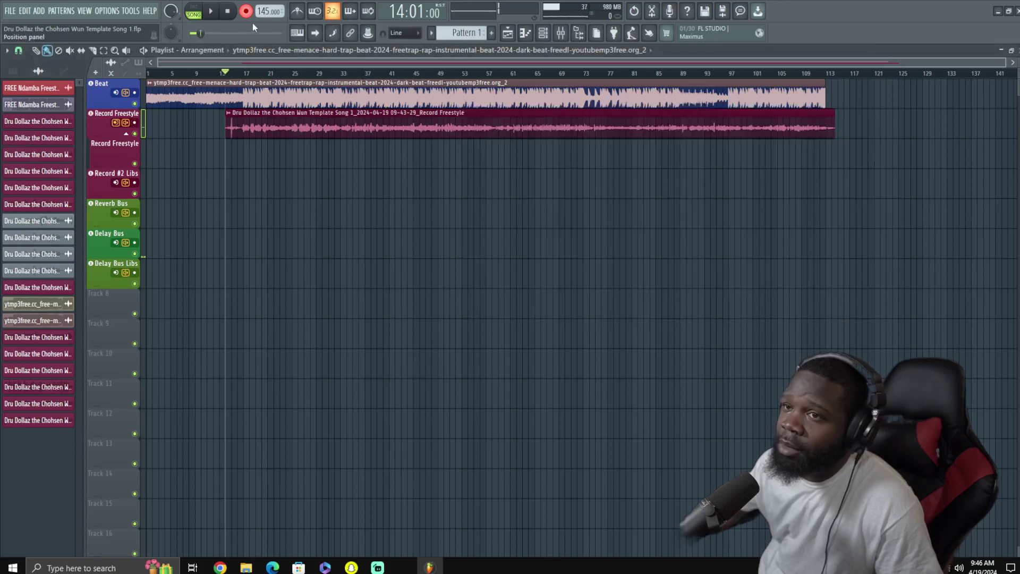
Play back the new Record Freestyle take, spot-check it from about bars 20 and 37, and delete its clip from the playlist
left_click(211, 11)
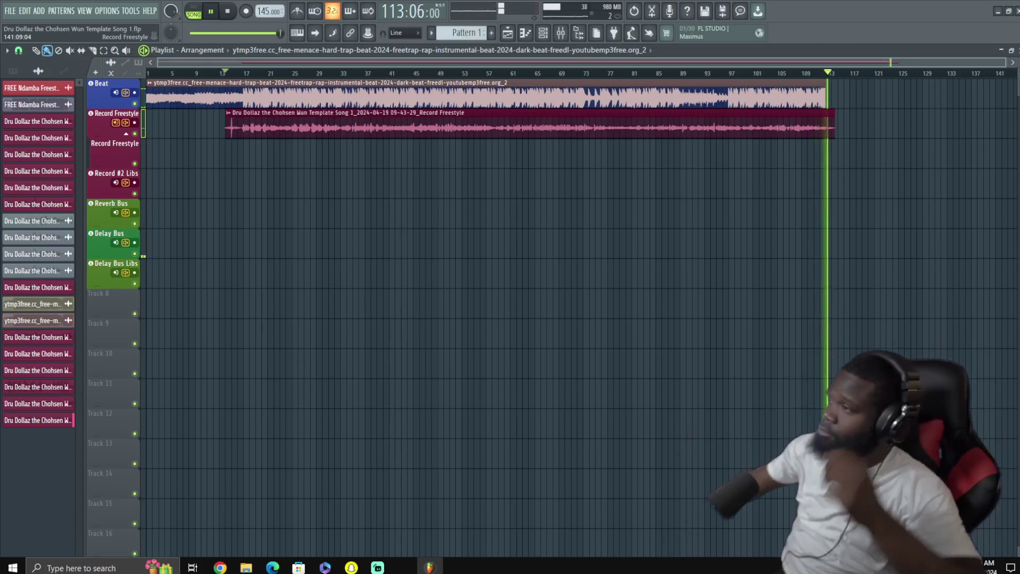
left_click(262, 73)
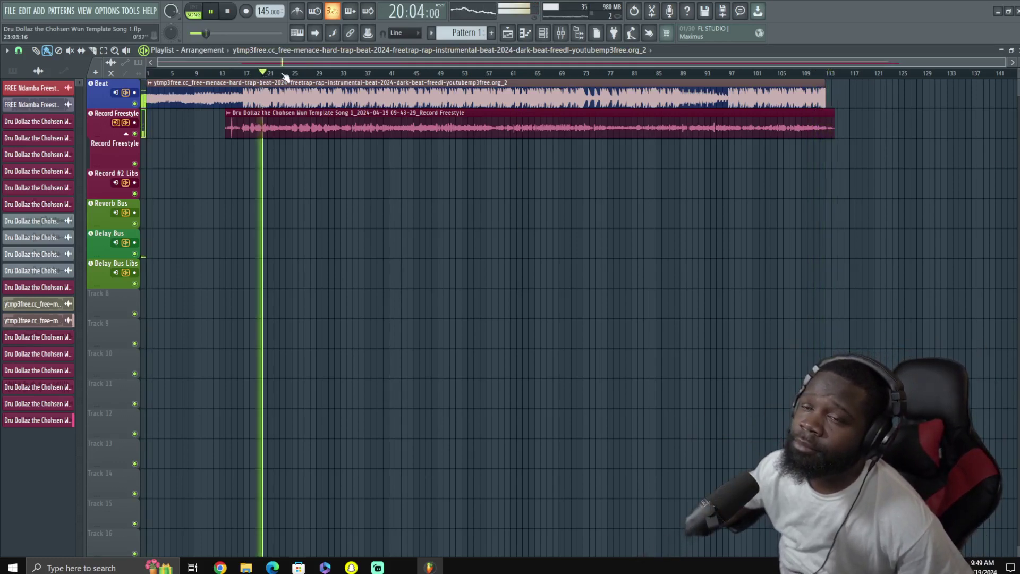
left_click(367, 73)
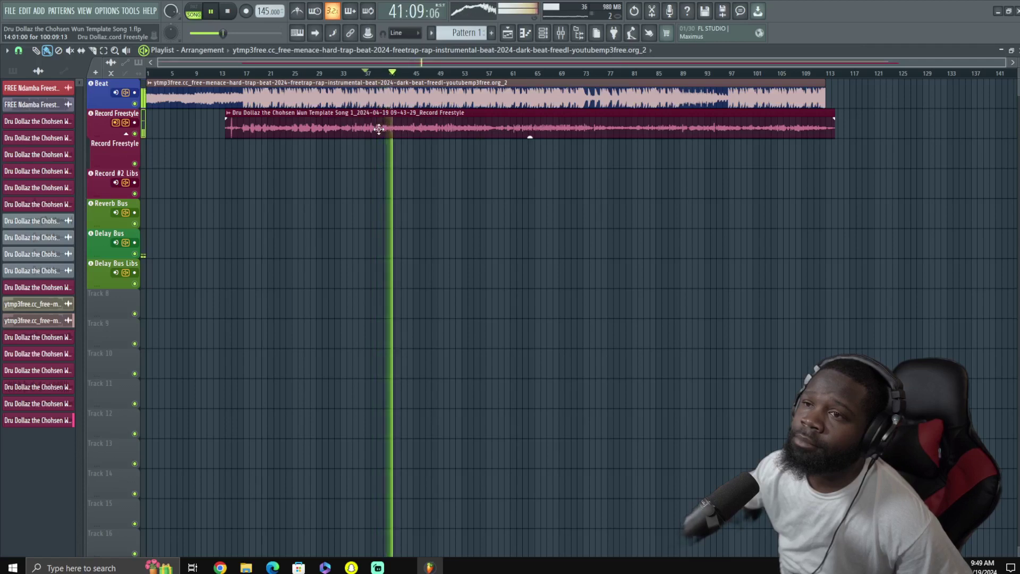
right_click(379, 129)
Play the beat from around bars 14, 16 and 41 with Record Freestyle armed, and stop playback at bar 41
left_click(245, 75)
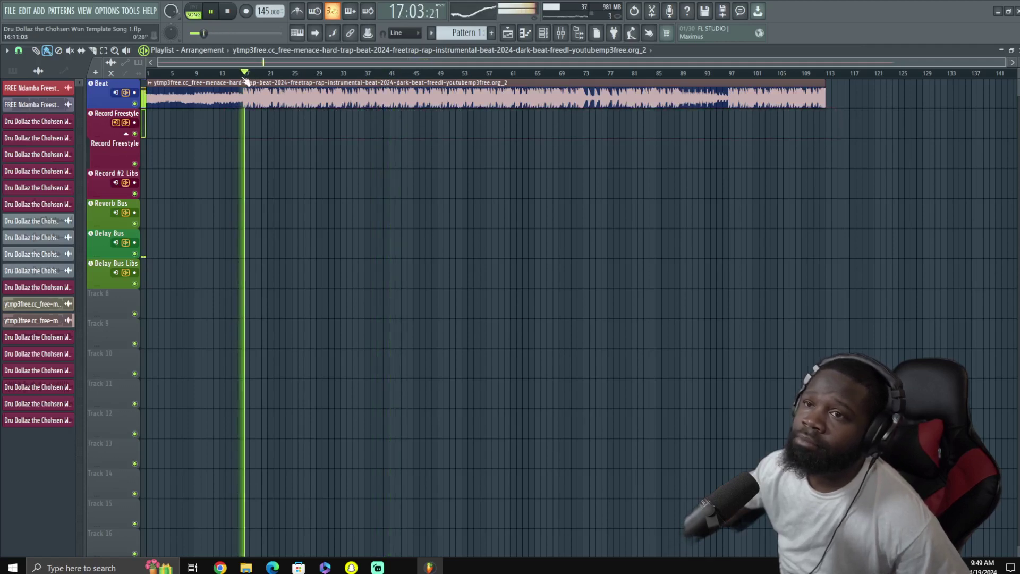
left_click(230, 74)
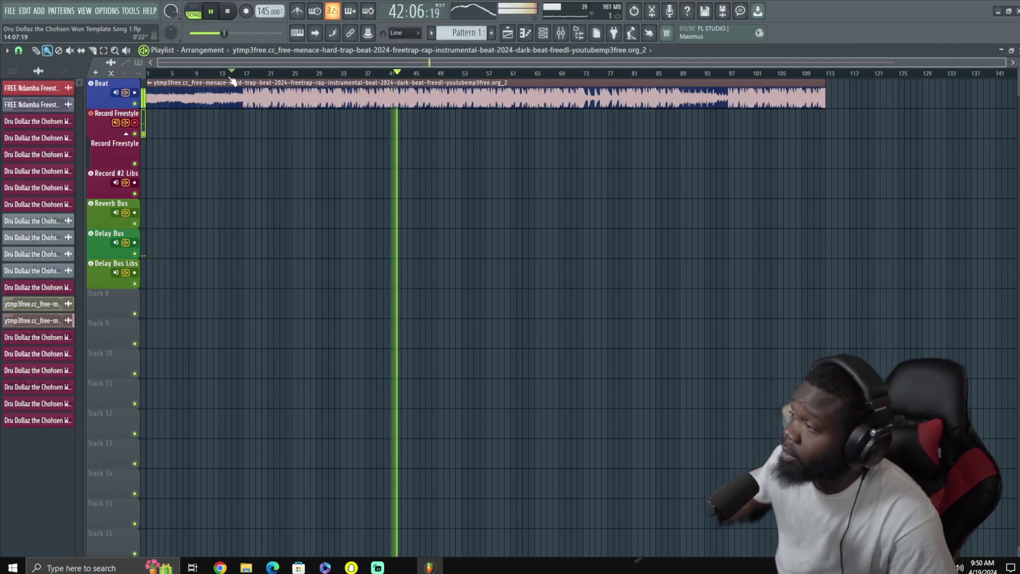
left_click(241, 74)
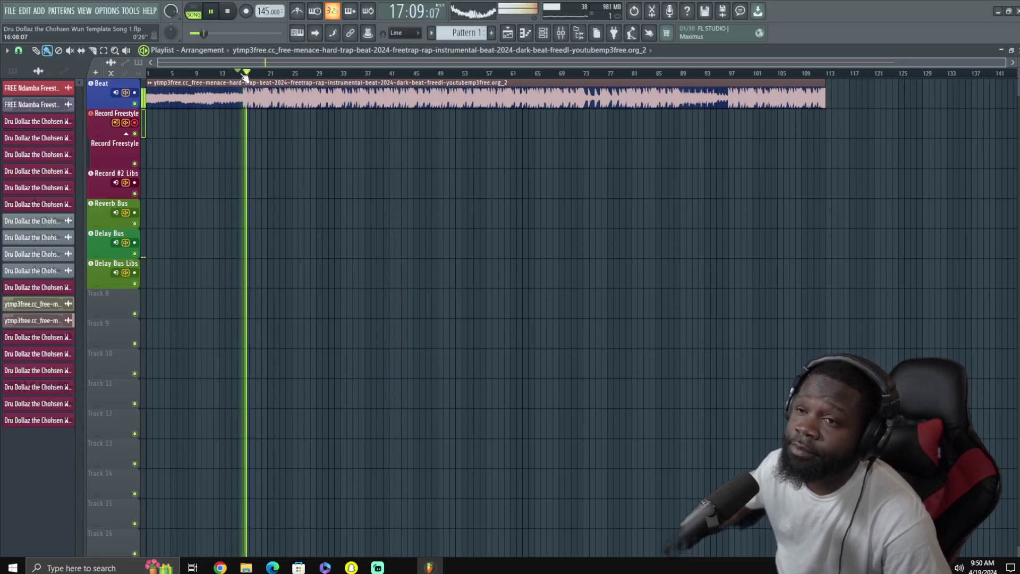
left_click(242, 74)
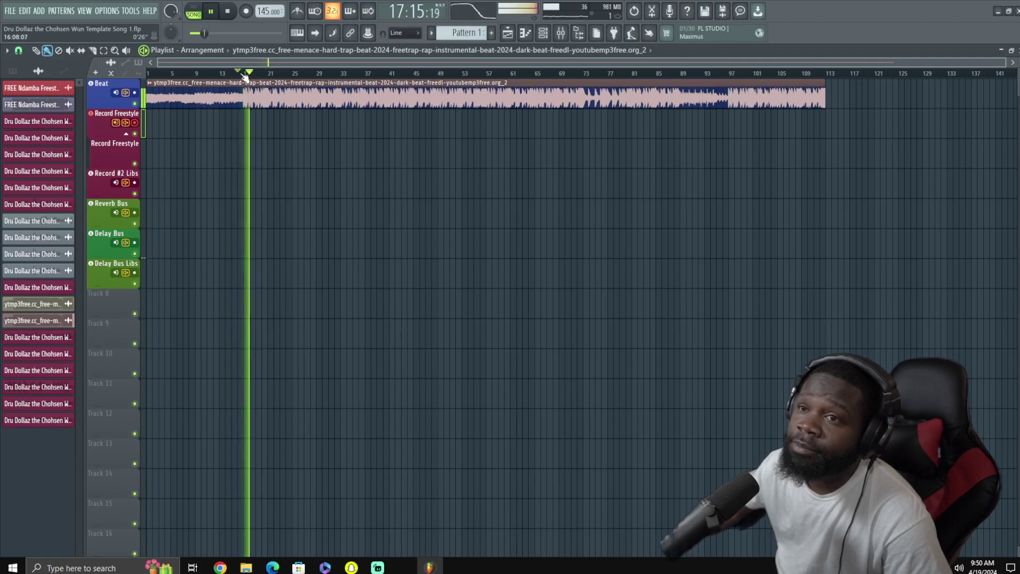
left_click(390, 74)
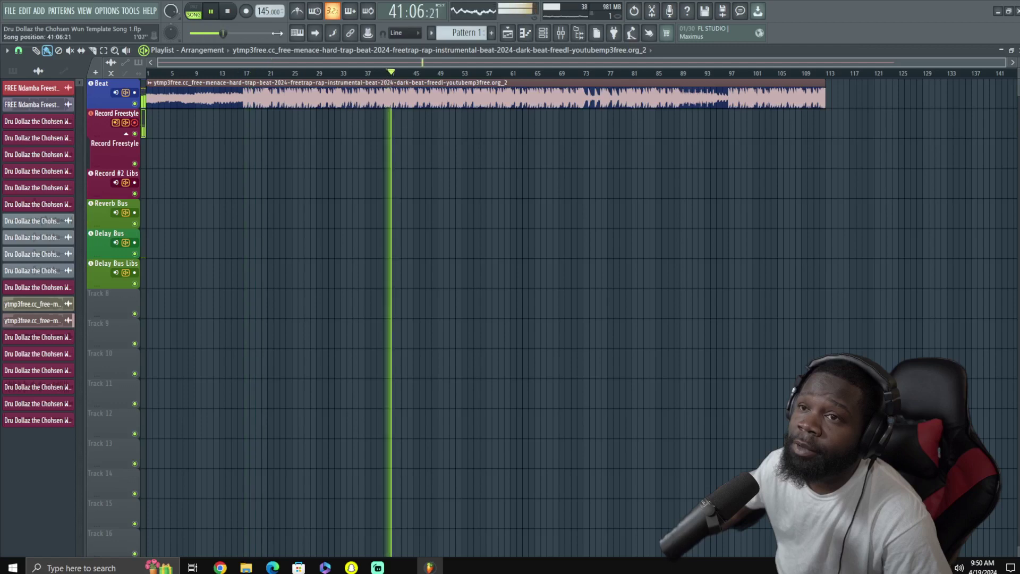
left_click(228, 11)
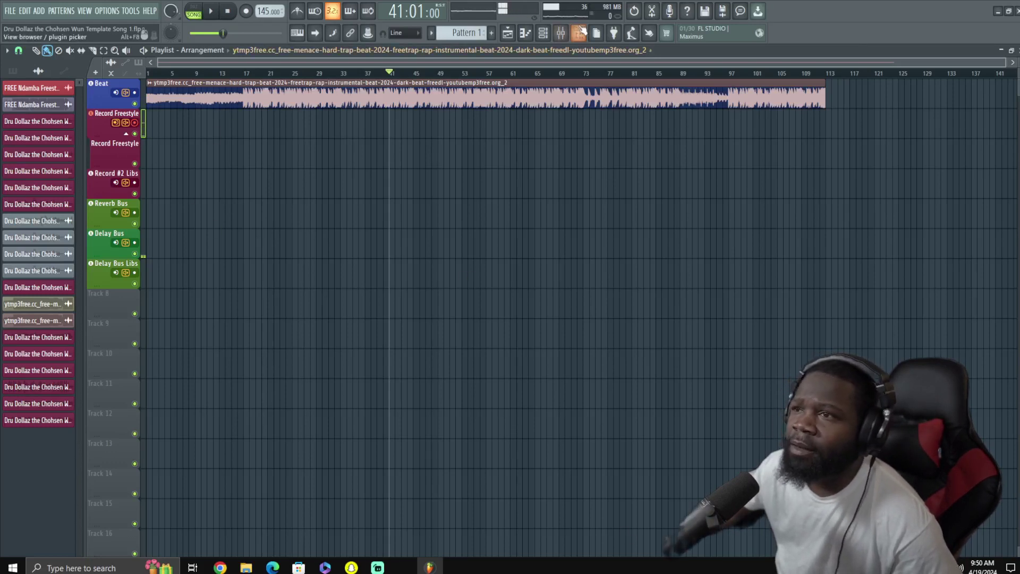
Disable the effect slots on the Record Freestyle mixer track and minimize the mixer
key("F9")
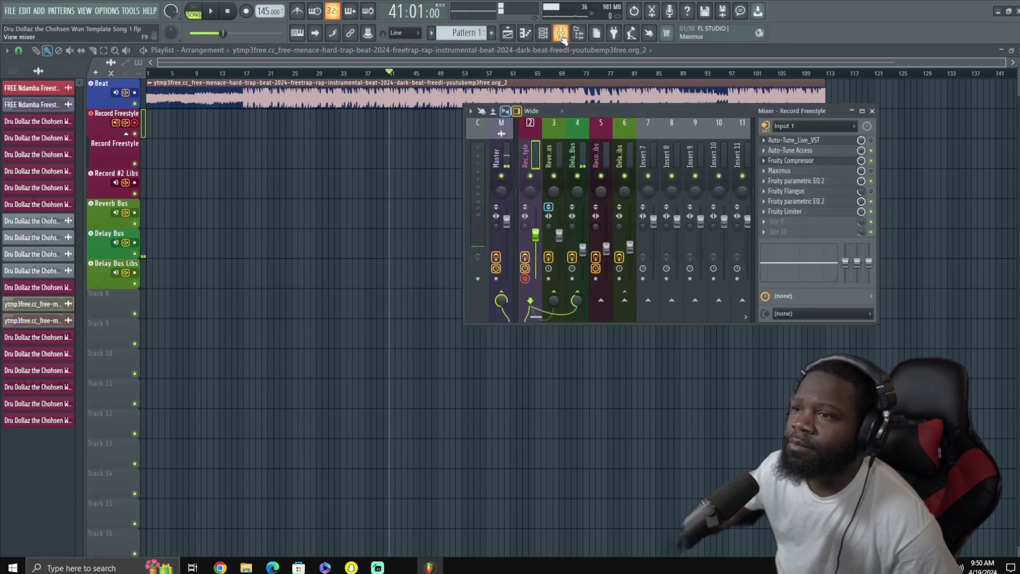
left_click(526, 258)
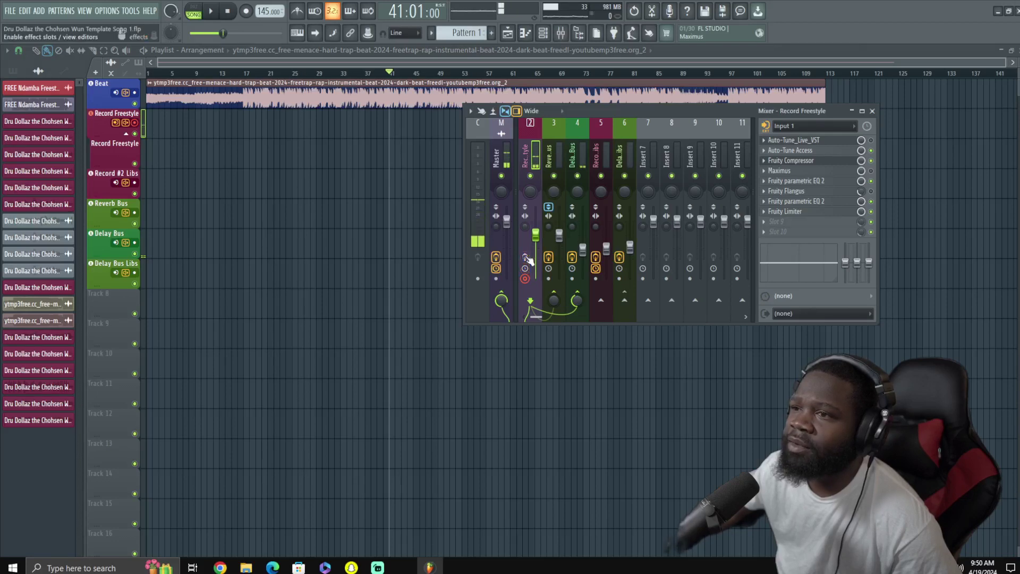
left_click(852, 111)
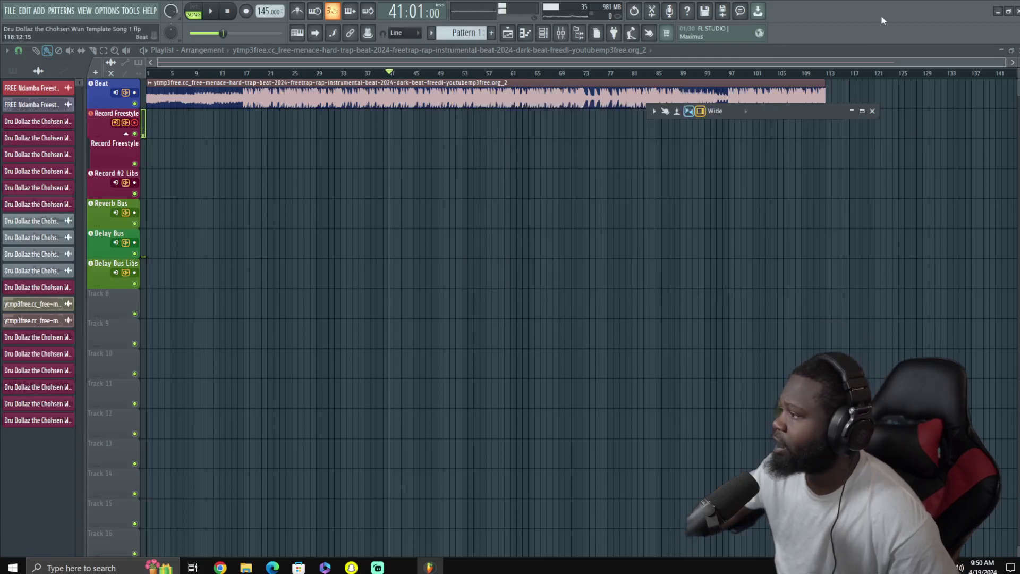